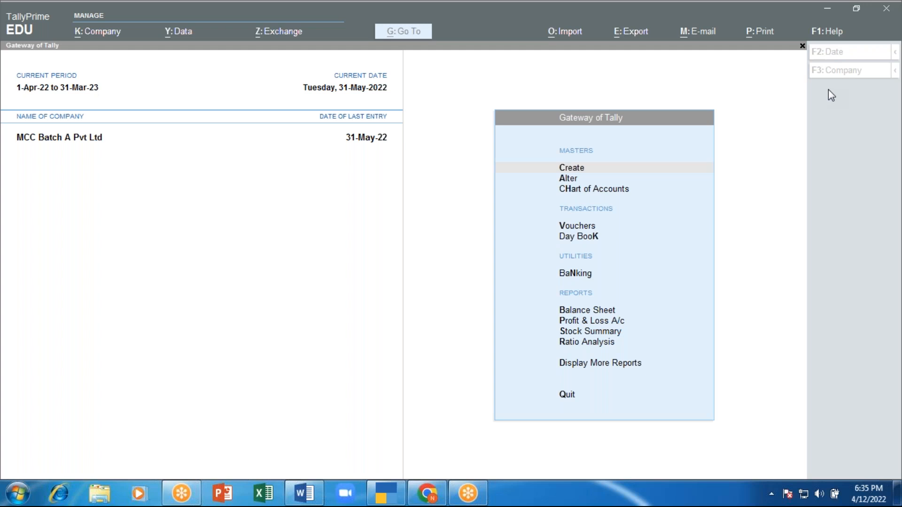
Open the company features and go through the accounting and inventory settings to the GST details
{"action": "left_click", "coordinate": [232, 260]}
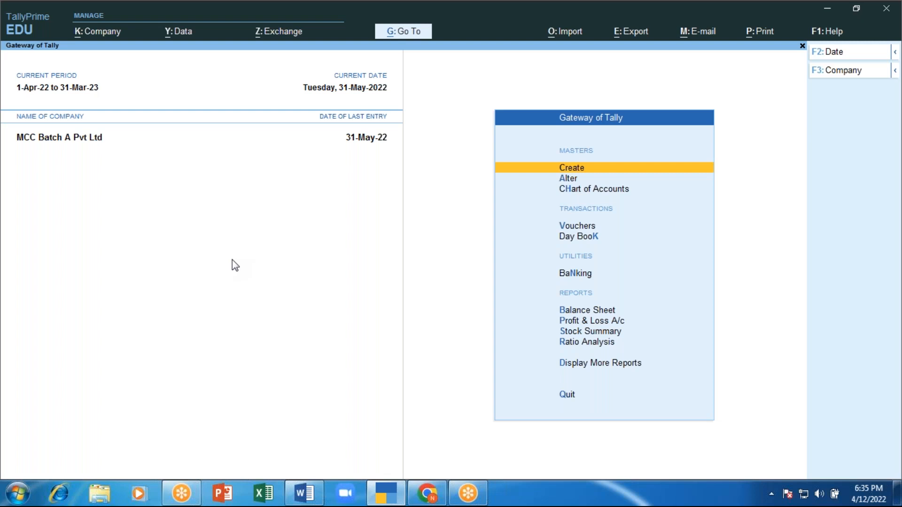
{"action": "key", "text": "F11"}
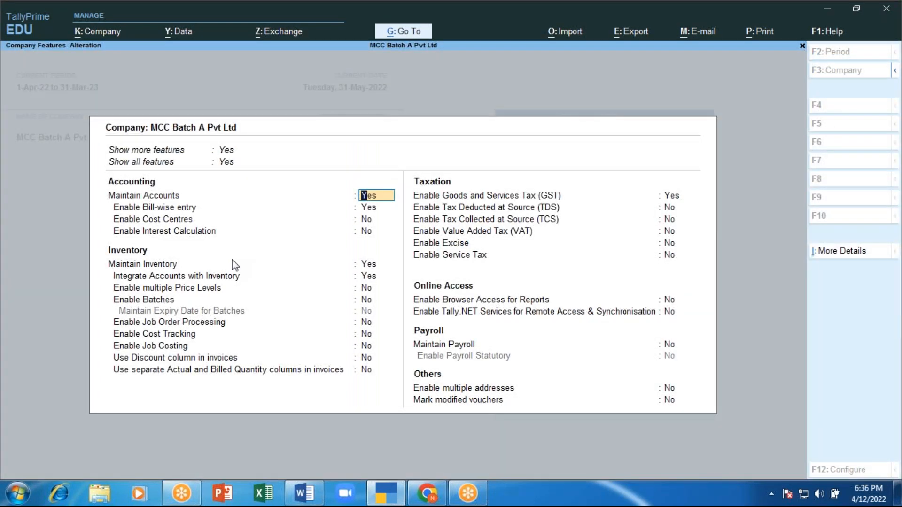
{"action": "key", "text": "Return"}
{"action": "key", "text": "Return"}
{"action": "key", "text": "Return"}
{"action": "key", "text": "Return"}
{"action": "key", "text": "Return"}
{"action": "key", "text": "Return"}
{"action": "key", "text": "Return"}
{"action": "key", "text": "Return"}
{"action": "key", "text": "Return"}
{"action": "key", "text": "Return"}
{"action": "key", "text": "Return"}
{"action": "key", "text": "Return"}
{"action": "key", "text": "Return"}
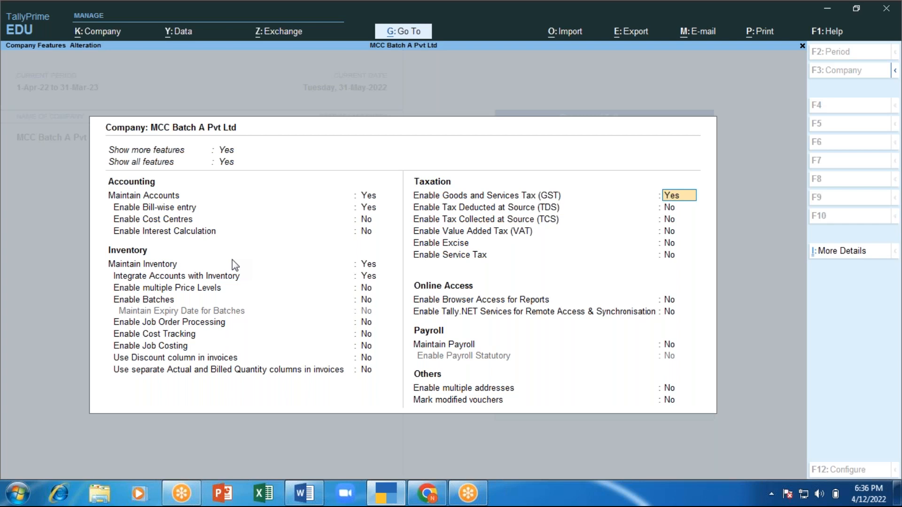
{"action": "key", "text": "Return"}
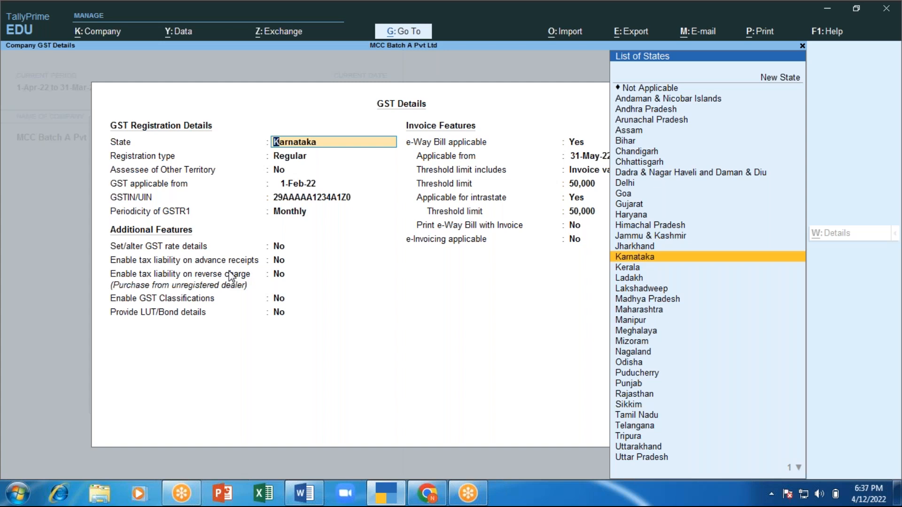
Review the company's GST registration and e-Way Bill details, keep every value, and save the company features
{"action": "key", "text": "Return"}
{"action": "key", "text": "Return"}
{"action": "key", "text": "Return"}
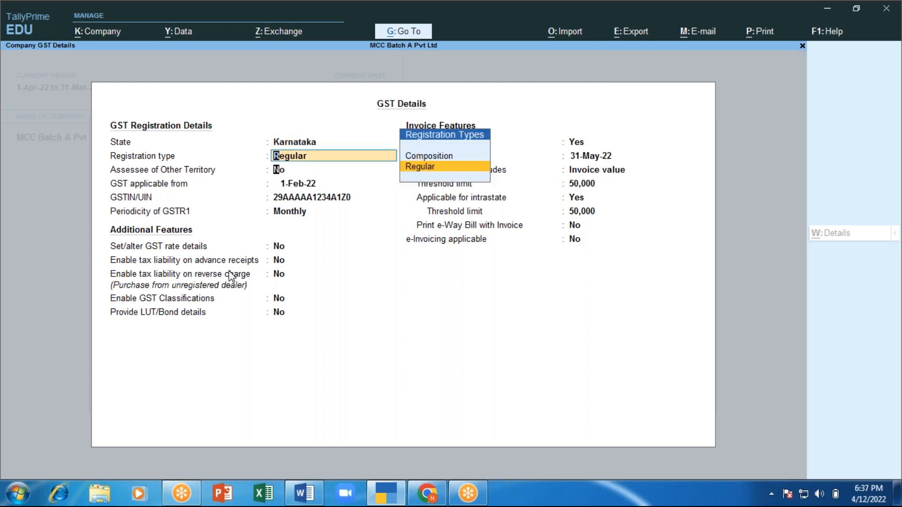
{"action": "key", "text": "Return"}
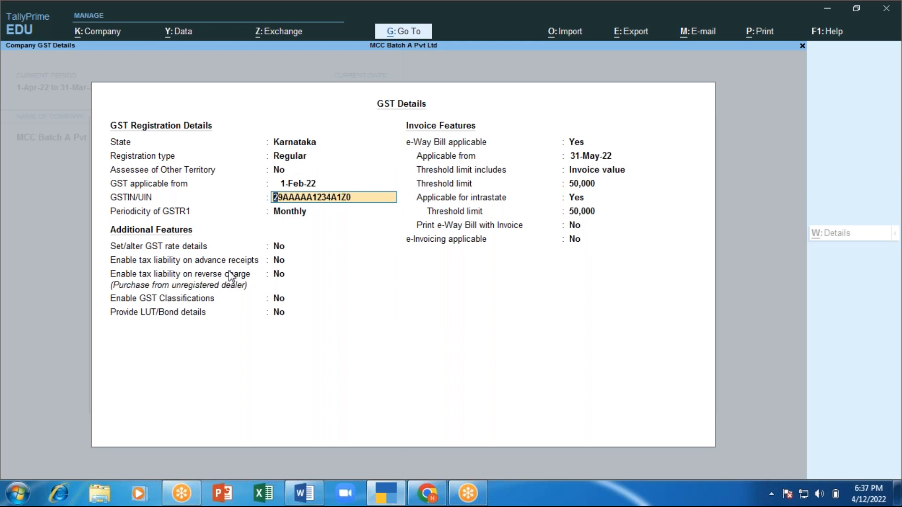
{"action": "key", "text": "Return"}
{"action": "key", "text": "Return"}
{"action": "key", "text": "Return"}
{"action": "key", "text": "Return"}
{"action": "key", "text": "Return"}
{"action": "key", "text": "Return"}
{"action": "key", "text": "Return"}
{"action": "key", "text": "Return"}
{"action": "key", "text": "Return"}
{"action": "key", "text": "Return"}
{"action": "key", "text": "Return"}
{"action": "key", "text": "Return"}
{"action": "key", "text": "Return"}
{"action": "key", "text": "Return"}
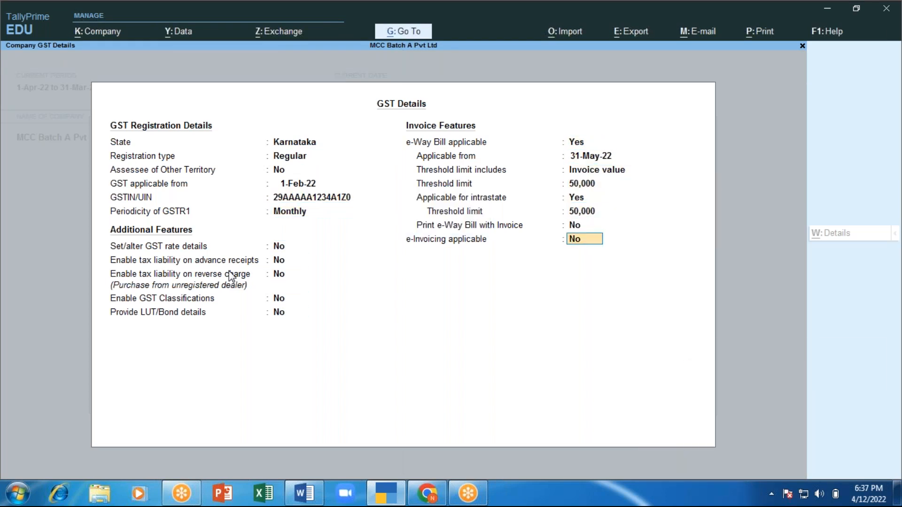
{"action": "key", "text": "Return"}
{"action": "key", "text": "Return"}
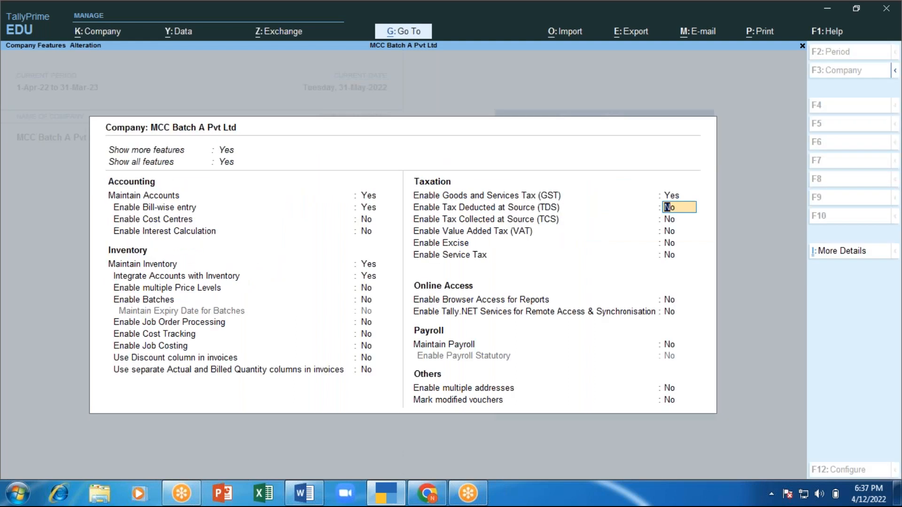
{"action": "key", "text": "ctrl"}
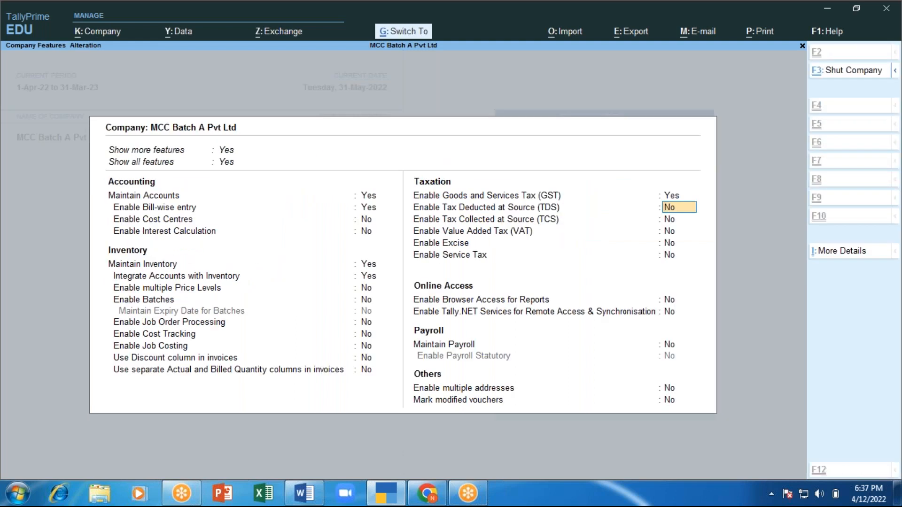
{"action": "key", "text": "ctrl+a"}
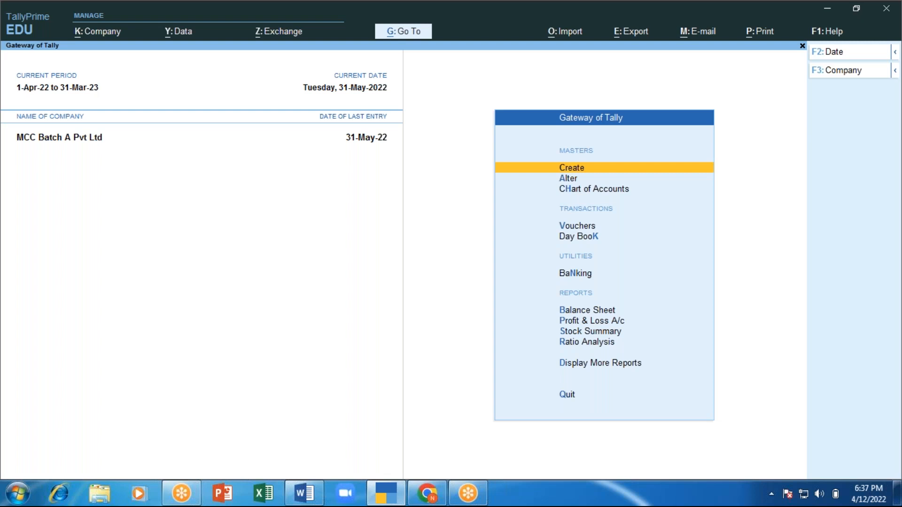
Start creating a stock item named Exotic Vegetables without an alias
{"action": "key", "text": "Return"}
{"action": "key", "text": "Down"}
{"action": "key", "text": "Down"}
{"action": "key", "text": "Down"}
{"action": "key", "text": "Down"}
{"action": "key", "text": "Down"}
{"action": "key", "text": "Down"}
{"action": "key", "text": "Return"}
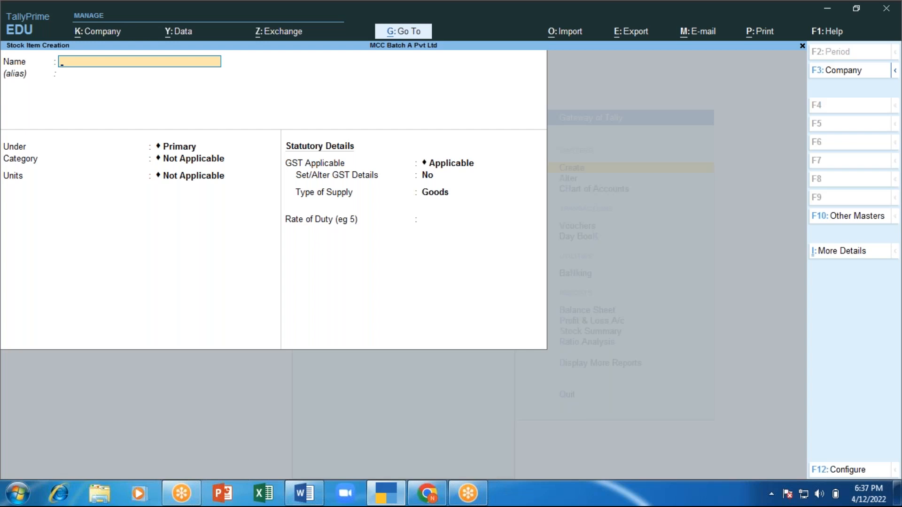
{"action": "type", "text": "Exotic Vege"}
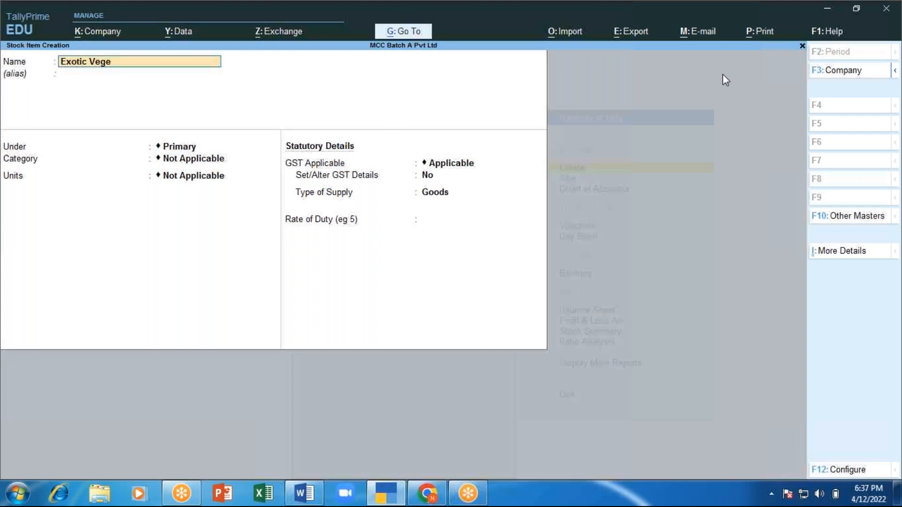
{"action": "left_click", "coordinate": [613, 20]}
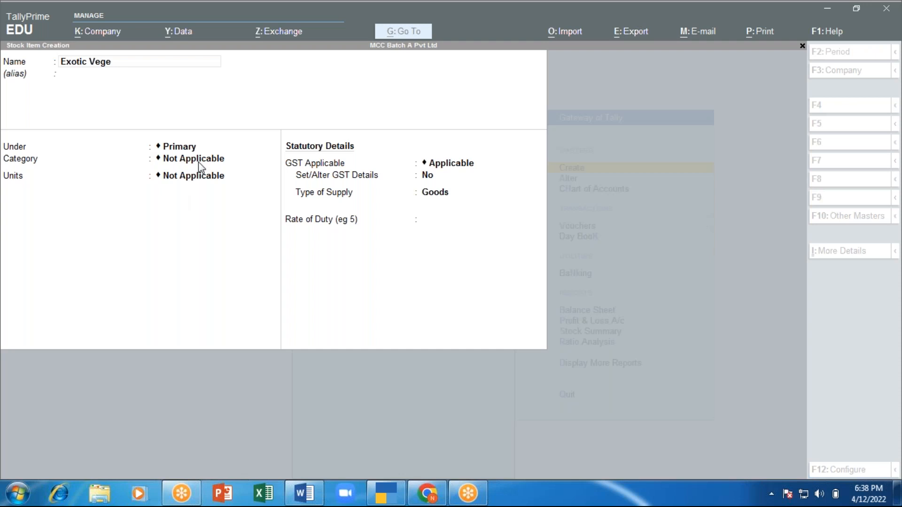
{"action": "left_click", "coordinate": [176, 90]}
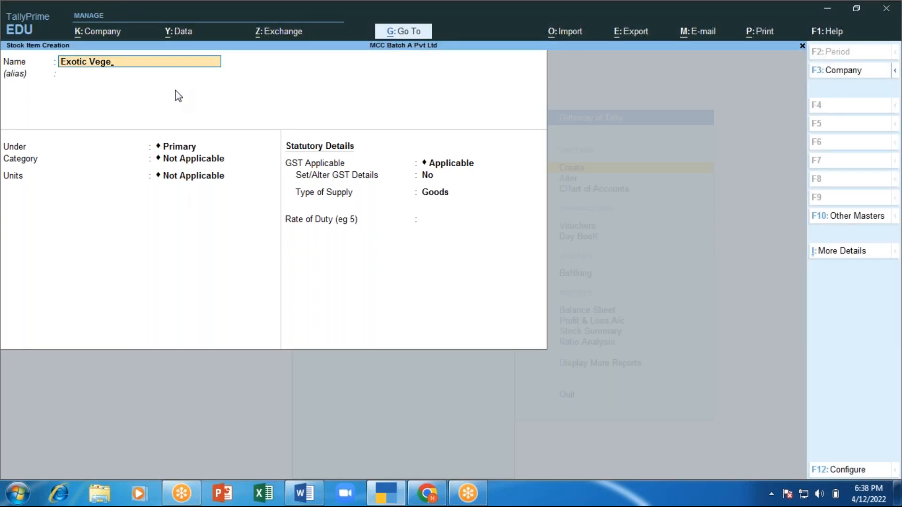
{"action": "type", "text": "tables"}
{"action": "key", "text": "Return"}
{"action": "key", "text": "Return"}
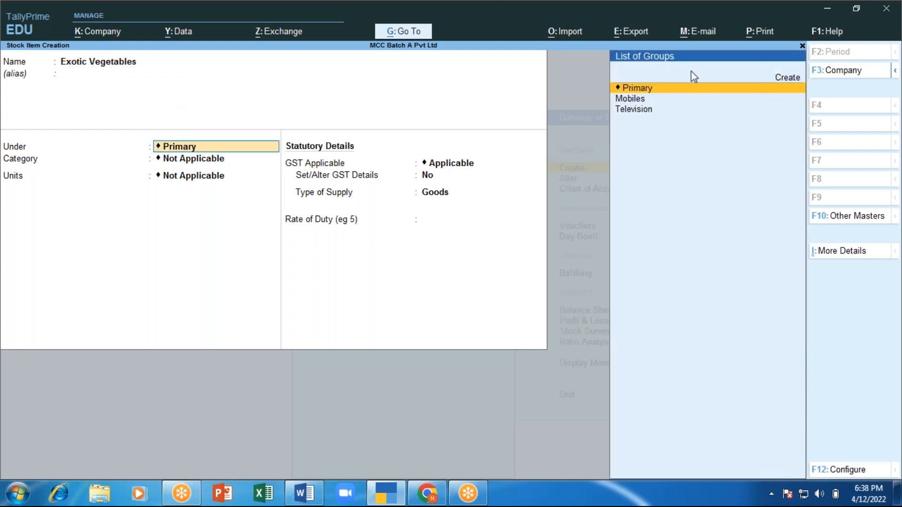
Keep the stock item under the Primary group with its category as Not Applicable
{"action": "key", "text": "alt+c"}
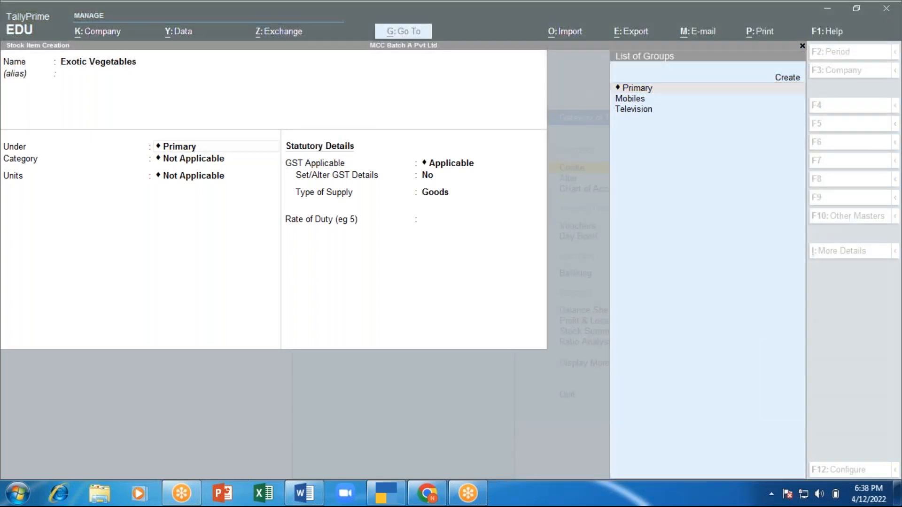
{"action": "left_click", "coordinate": [148, 337]}
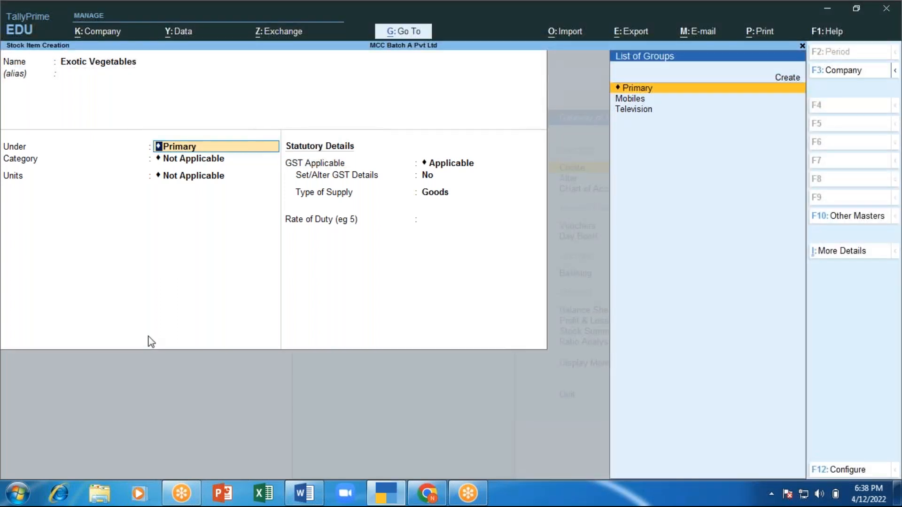
{"action": "key", "text": "Return"}
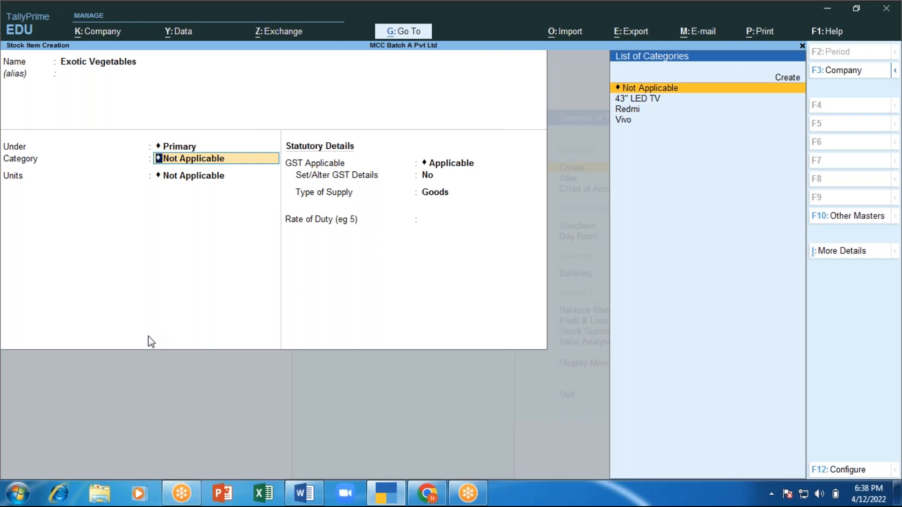
{"action": "key", "text": "Return"}
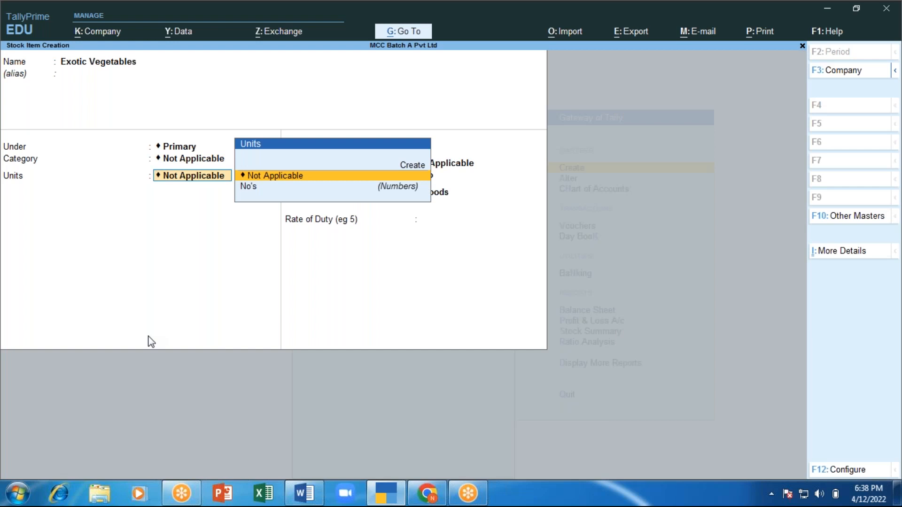
Start a new simple unit for the item with symbol kgs and formal name Kilograms
{"action": "key", "text": "Up"}
{"action": "key", "text": "Return"}
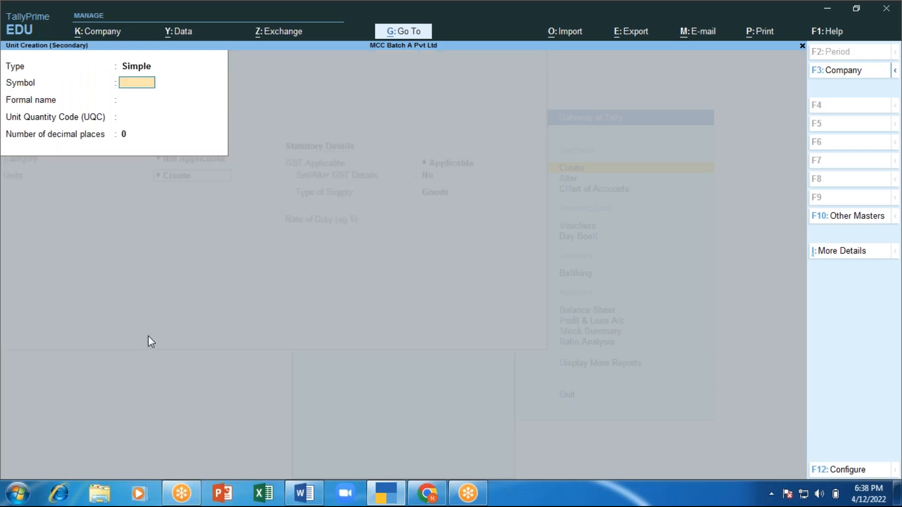
{"action": "type", "text": "kgs"}
{"action": "key", "text": "Return"}
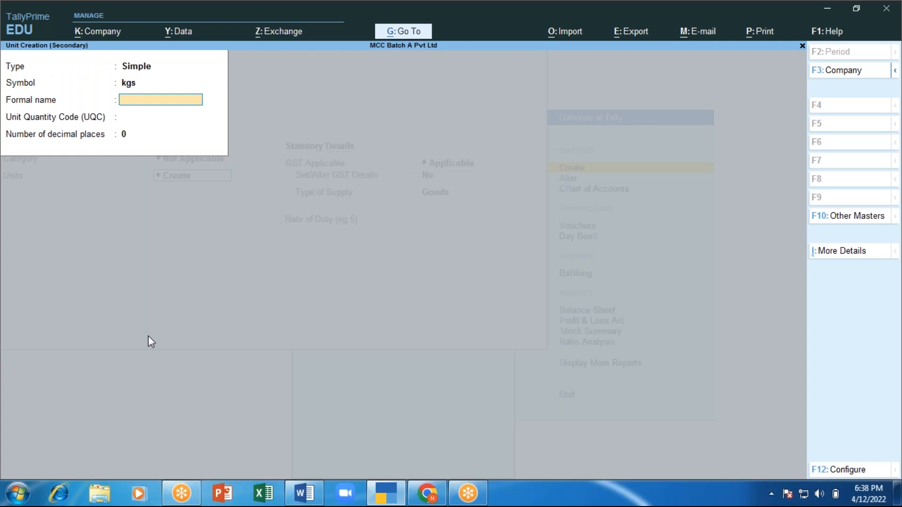
{"action": "type", "text": "K"}
{"action": "type", "text": "ilo"}
{"action": "key", "text": "BackSpace"}
{"action": "type", "text": "ogram"}
{"action": "key", "text": "BackSpace"}
{"action": "type", "text": "ms"}
{"action": "key", "text": "Return"}
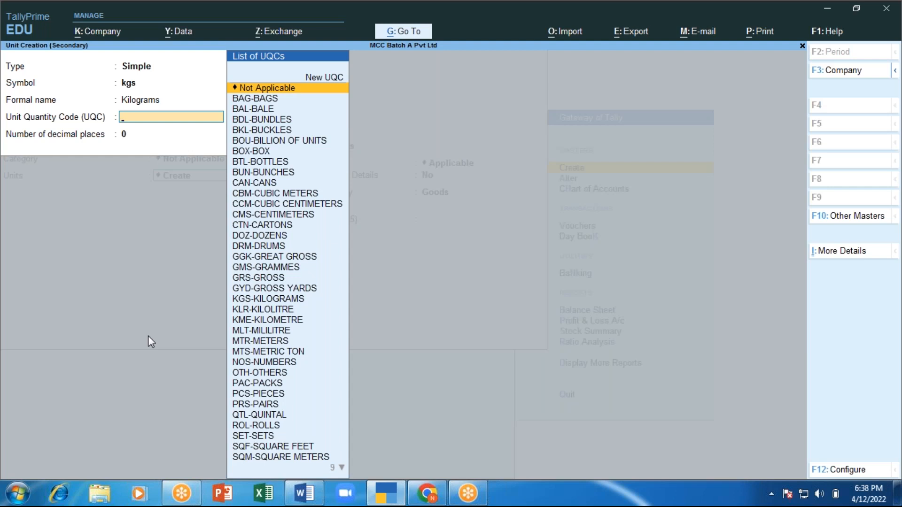
Set the unit quantity code to KGS-KILOGRAMS with 2 decimal places and save the unit for the item
{"action": "type", "text": "kg"}
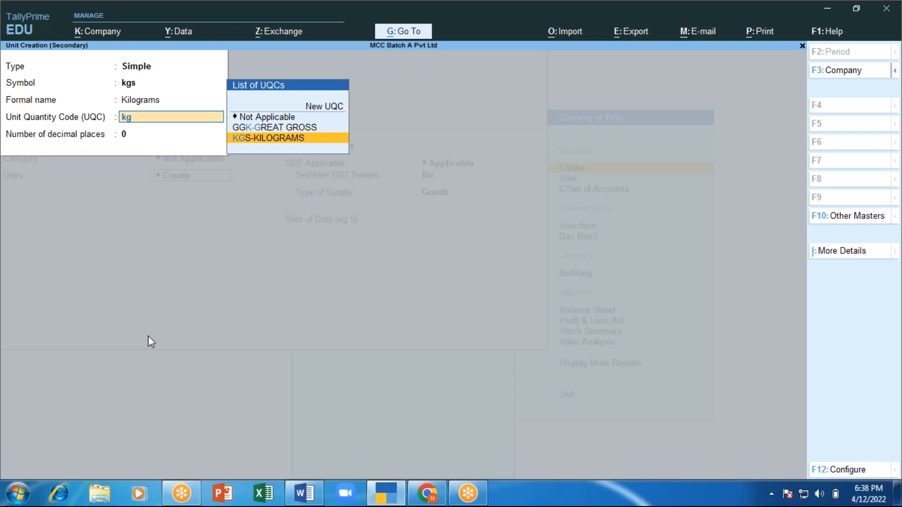
{"action": "key", "text": "Return"}
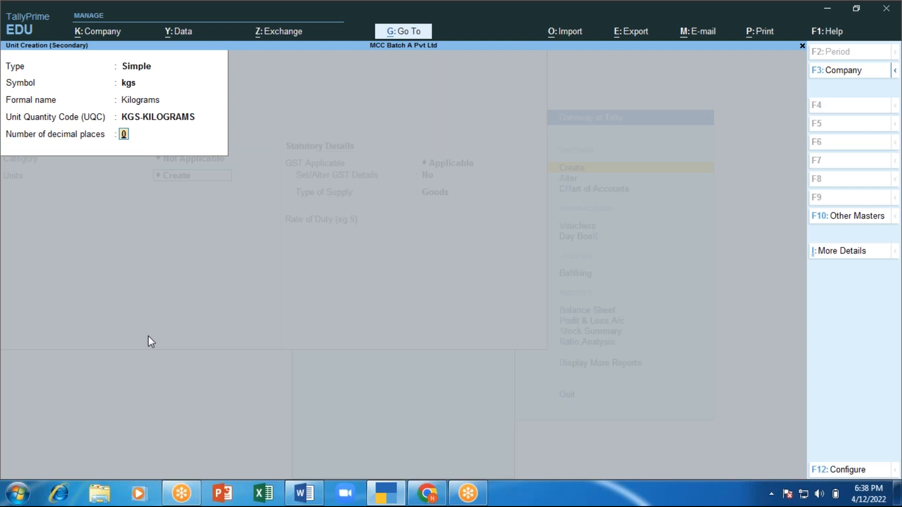
{"action": "type", "text": "2"}
{"action": "key", "text": "Return"}
{"action": "key", "text": "Return"}
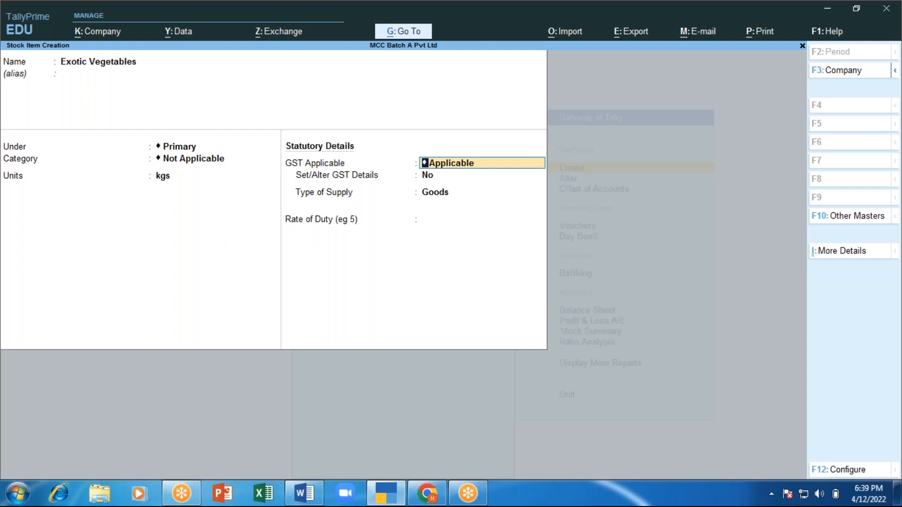
Set GST to Applicable for Exotic Vegetables and turn on Set/Alter GST Details to open its GST details
{"action": "key", "text": "BackSpace"}
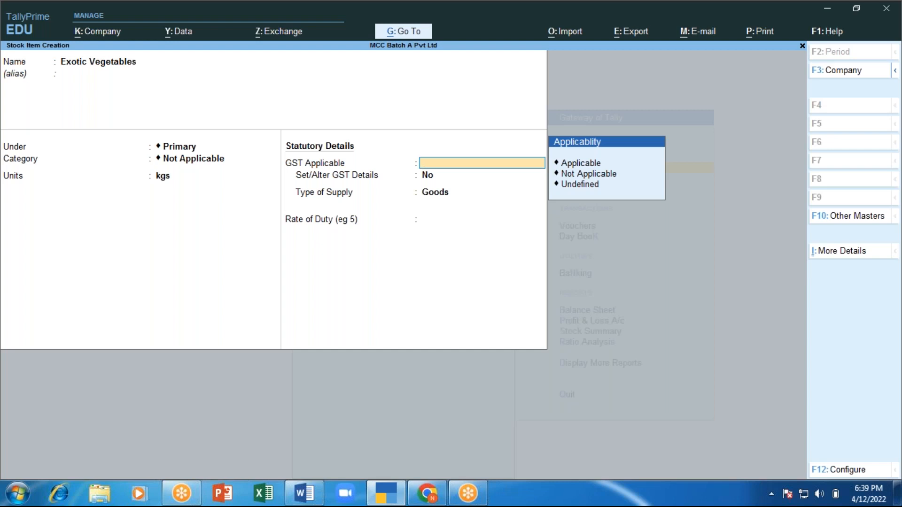
{"action": "key", "text": "Down"}
{"action": "key", "text": "Down"}
{"action": "key", "text": "Up"}
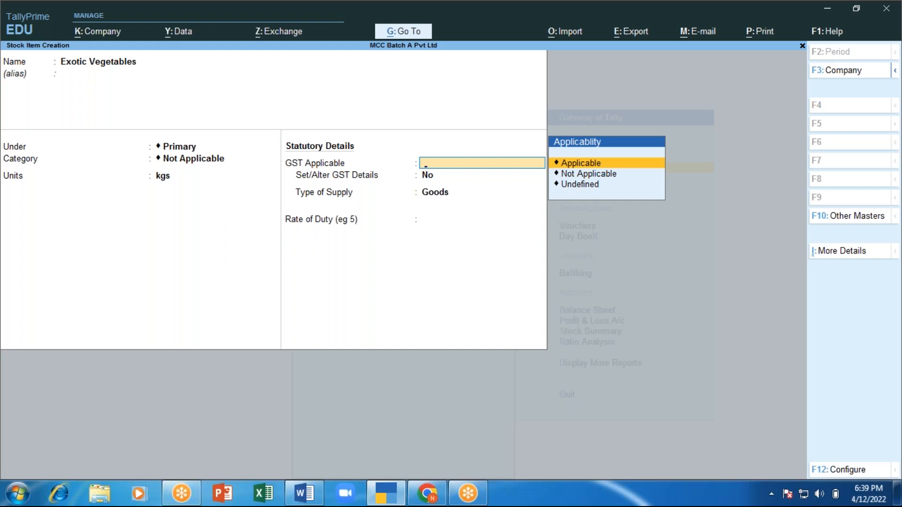
{"action": "key", "text": "Return"}
{"action": "left_click", "coordinate": [217, 146]}
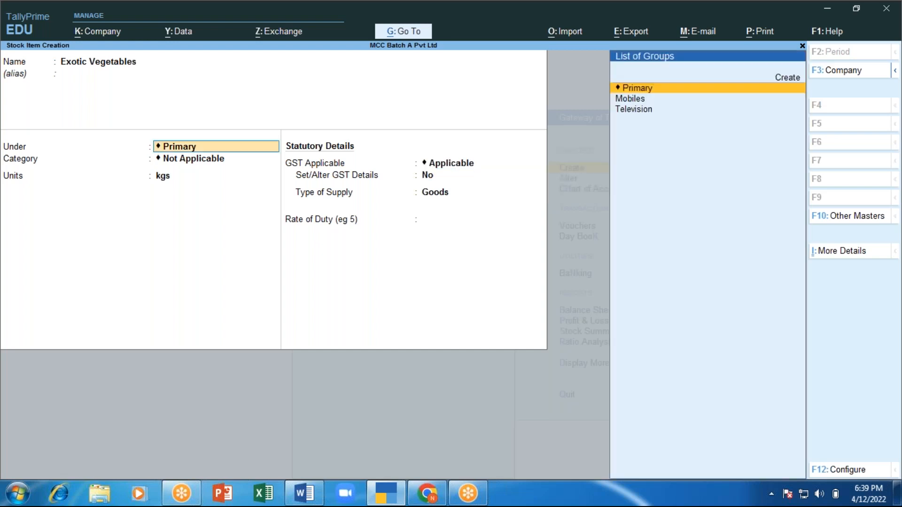
{"action": "left_click", "coordinate": [428, 176]}
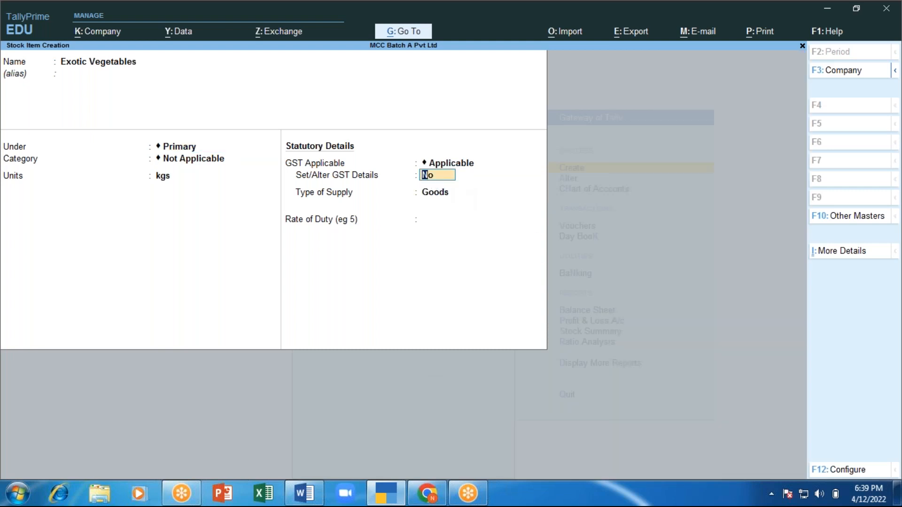
{"action": "type", "text": "y"}
{"action": "key", "text": "Return"}
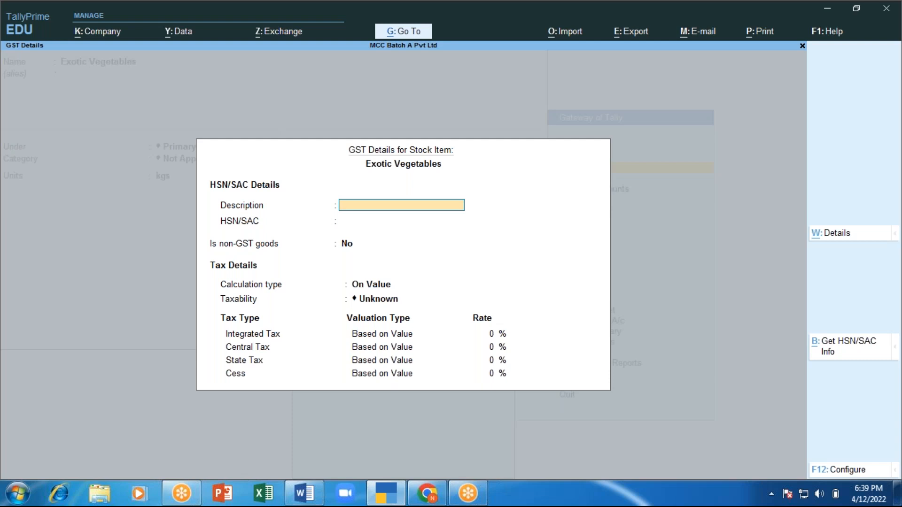
Enter Veggeis as the HSN/SAC description and 1234 as the HSN/SAC code
{"action": "type", "text": "Veggeis"}
{"action": "key", "text": "Return"}
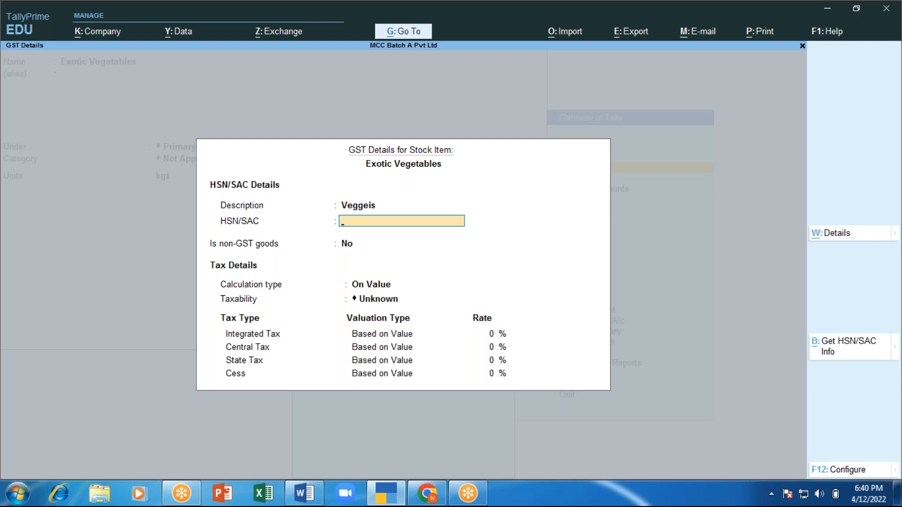
{"action": "type", "text": "1234"}
{"action": "key", "text": "Return"}
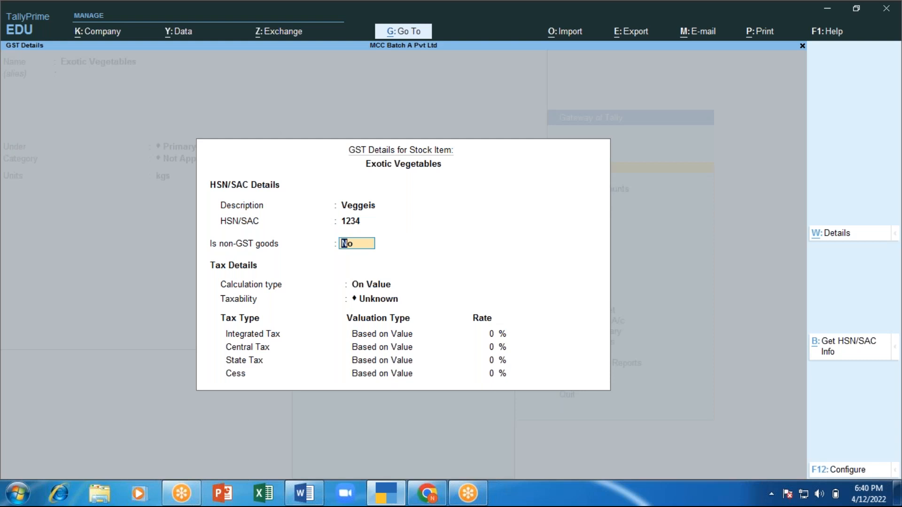
Set the taxability of Exotic Vegetables to Exempt, calculated On Value, and save the stock item with Goods as its type of supply
{"action": "key", "text": "Return"}
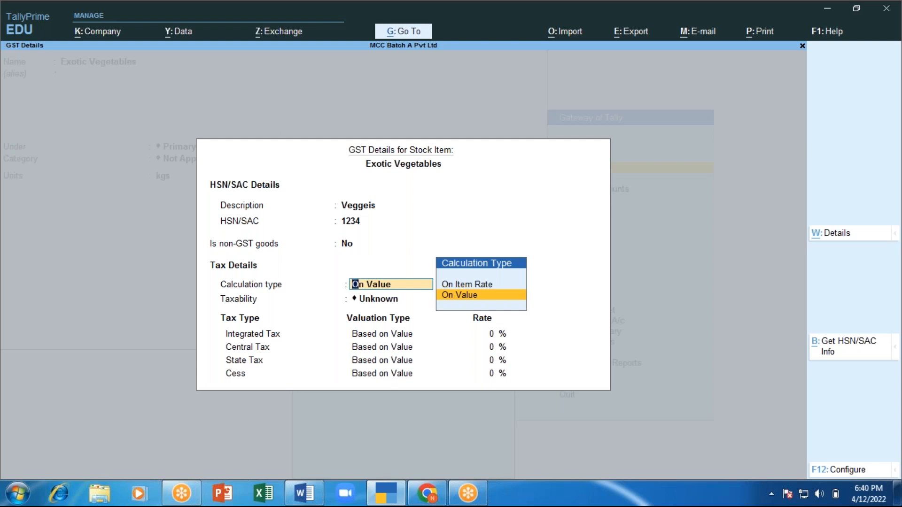
{"action": "key", "text": "Return"}
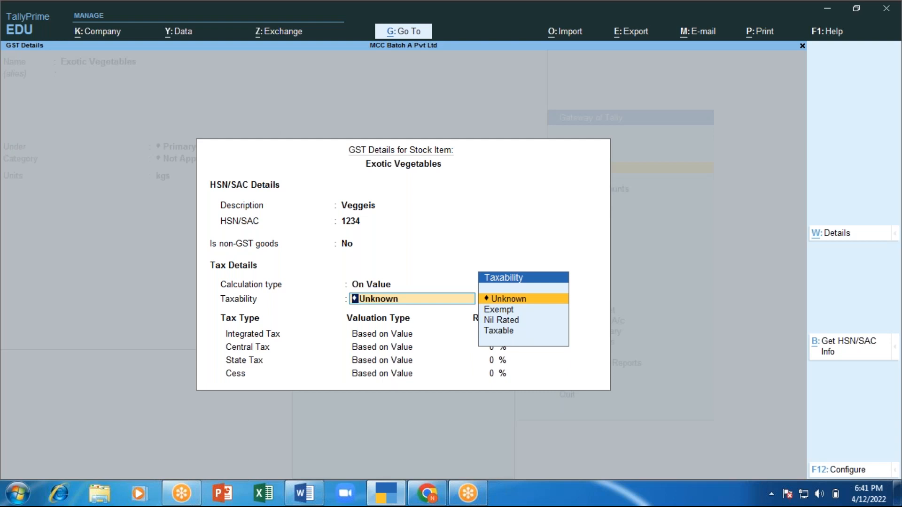
{"action": "key", "text": "Down"}
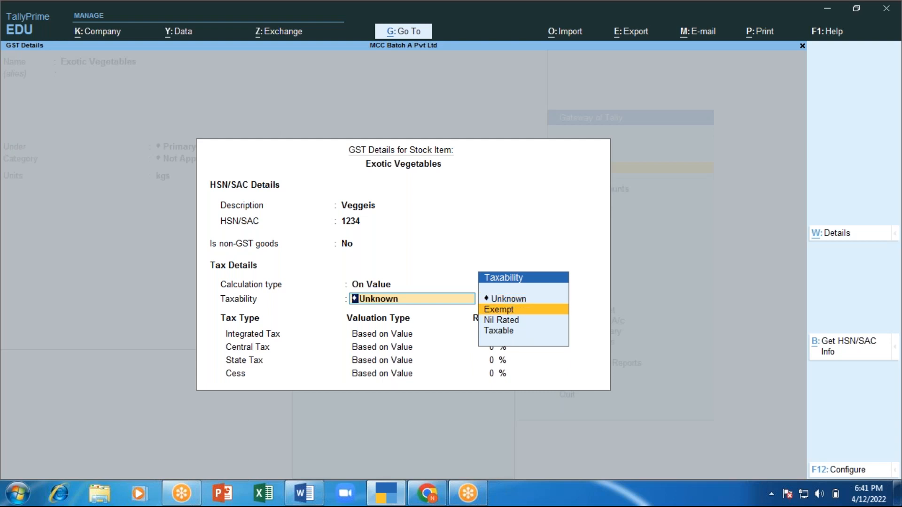
{"action": "key", "text": "Return"}
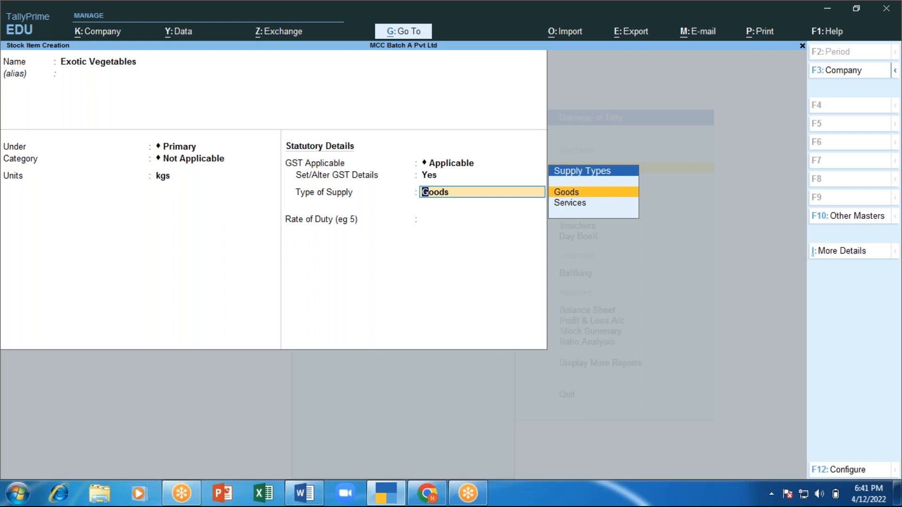
{"action": "key", "text": "Return"}
{"action": "key", "text": "Return"}
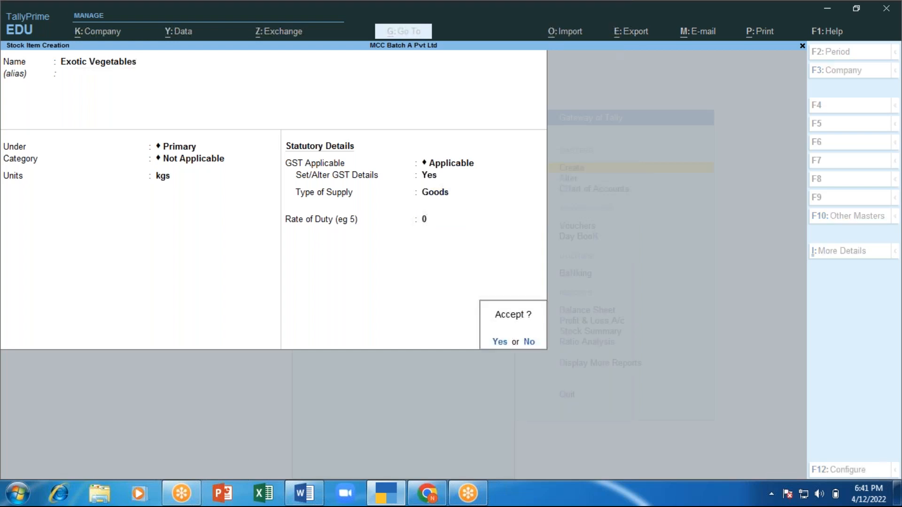
{"action": "key", "text": "y"}
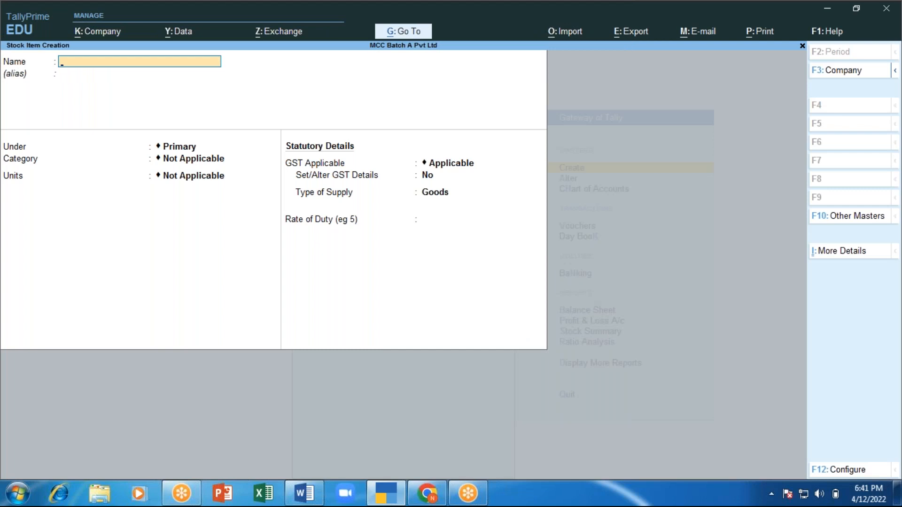
Start a new stock item named Coffee Beans under Primary, measured in kgs
{"action": "type", "text": "Coffee Beans"}
{"action": "key", "text": "Return"}
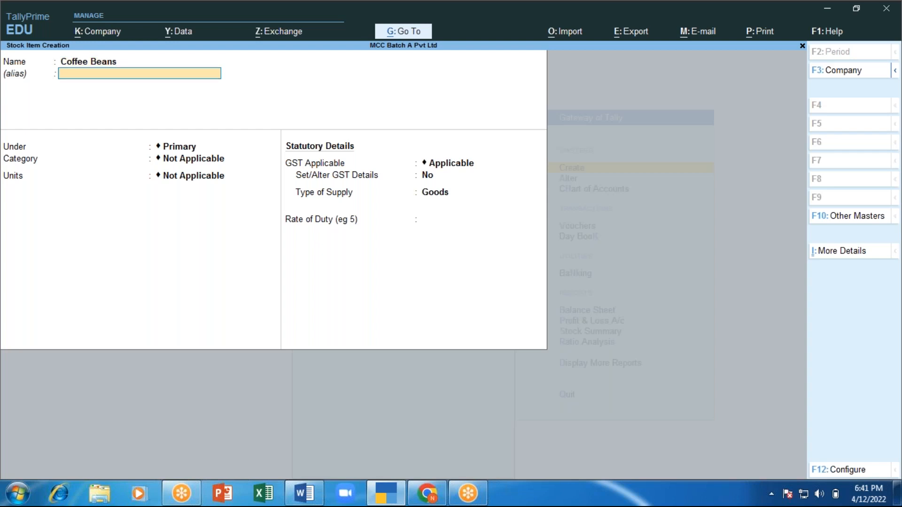
{"action": "key", "text": "Return"}
{"action": "key", "text": "Return"}
{"action": "key", "text": "Return"}
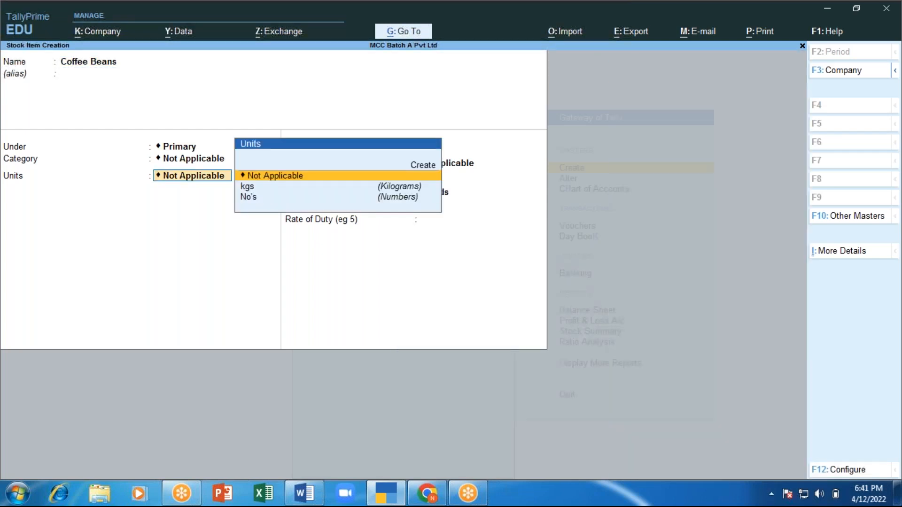
{"action": "key", "text": "Down"}
{"action": "key", "text": "Return"}
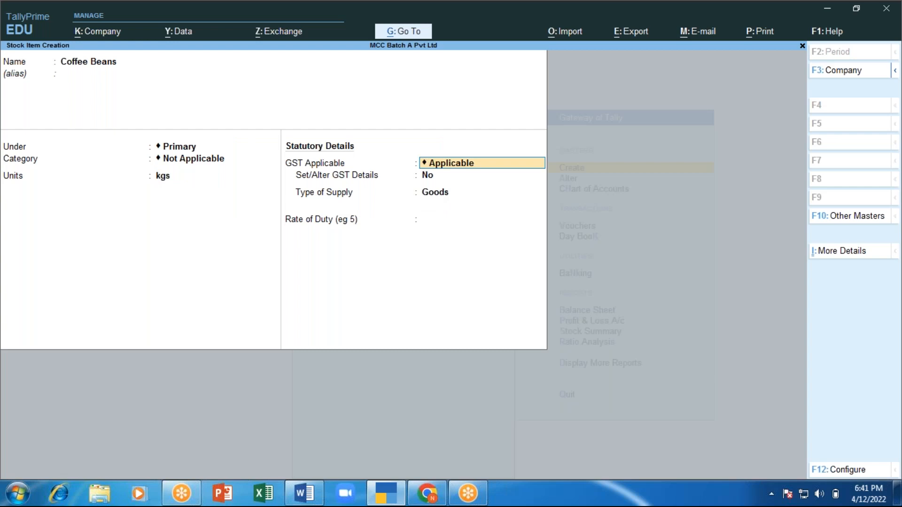
Open the GST details for Coffee Beans and enter Cafe as the HSN/SAC description and 74123 as the code
{"action": "key", "text": "Return"}
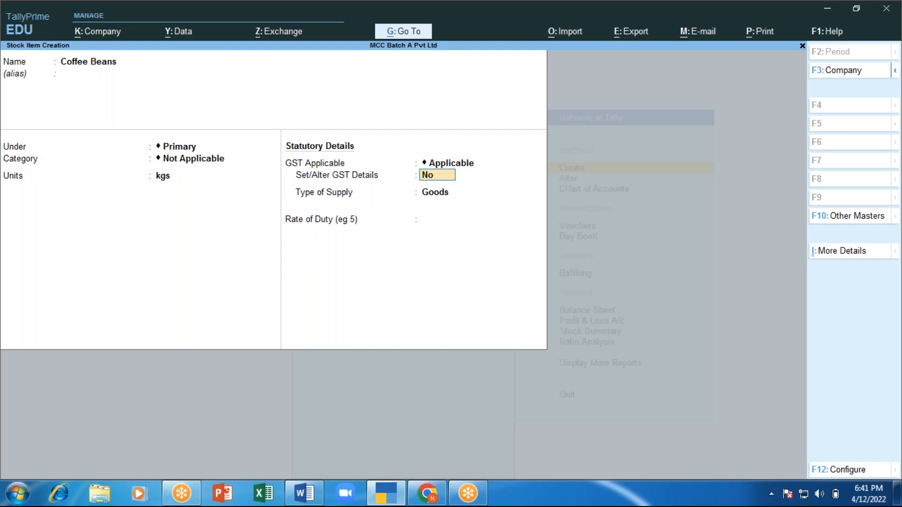
{"action": "type", "text": "y"}
{"action": "key", "text": "Return"}
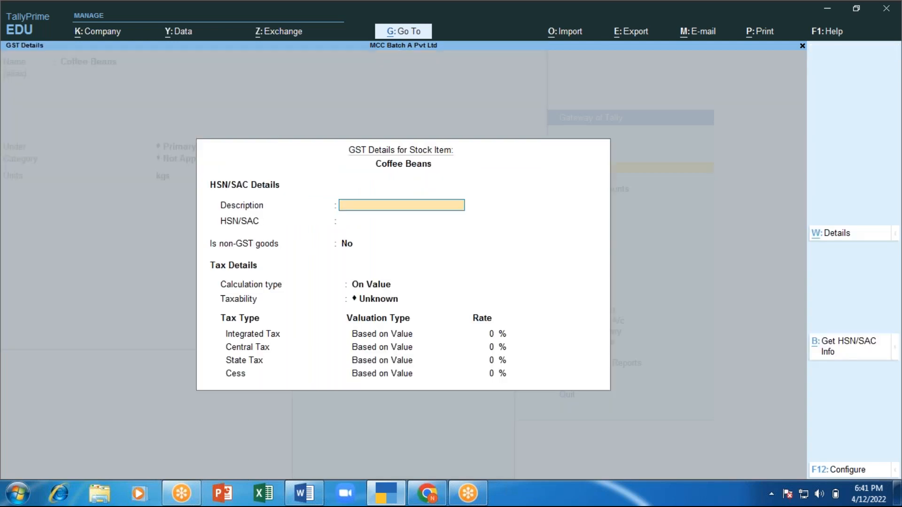
{"action": "type", "text": "afe"}
{"action": "key", "text": "Return"}
{"action": "type", "text": "74123"}
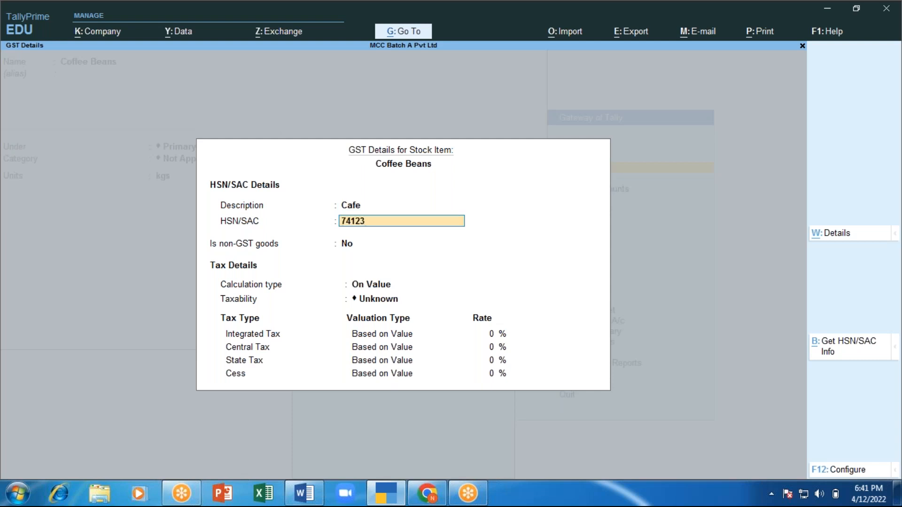
{"action": "key", "text": "Return"}
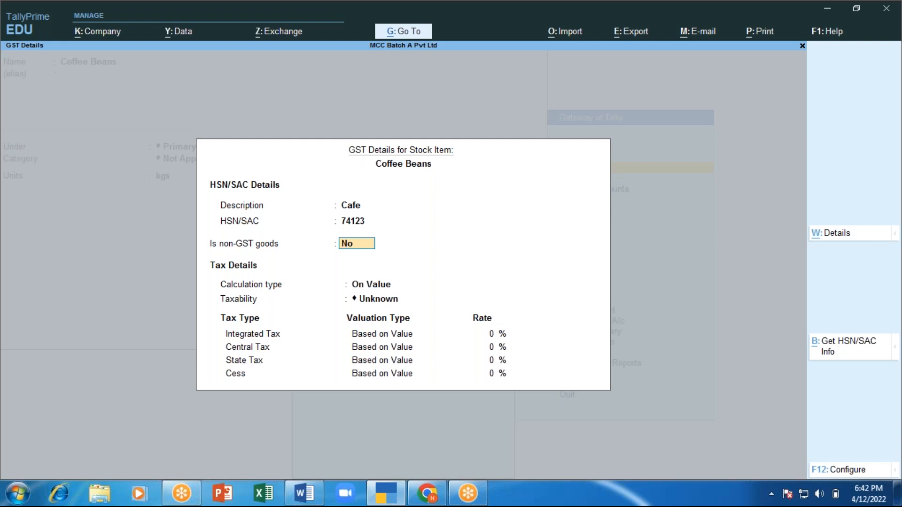
Set the taxability of Coffee Beans to Nil Rated, calculated On Value, and save the stock item with Goods as its type of supply
{"action": "key", "text": "Return"}
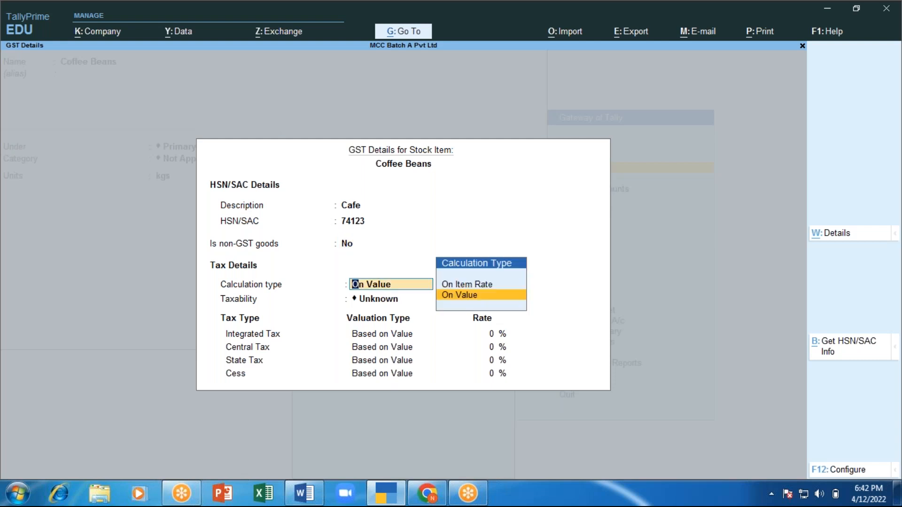
{"action": "key", "text": "Return"}
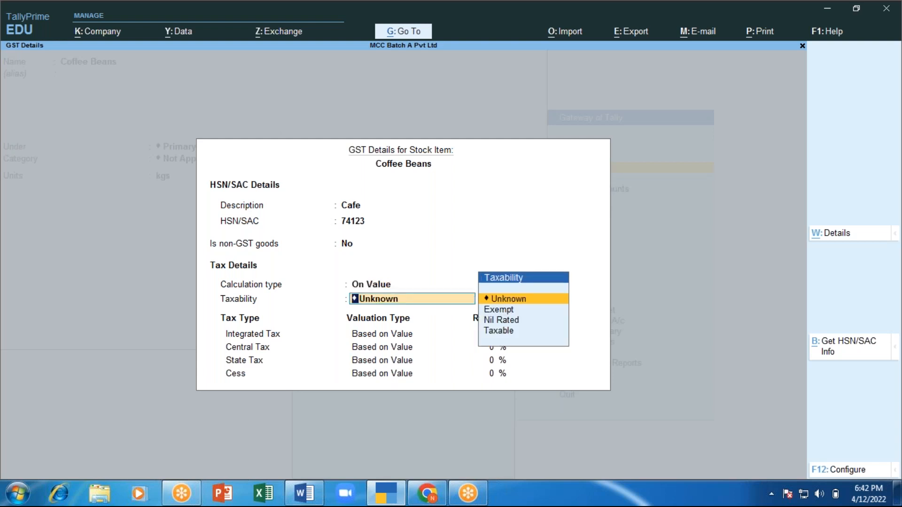
{"action": "key", "text": "Down"}
{"action": "key", "text": "Down"}
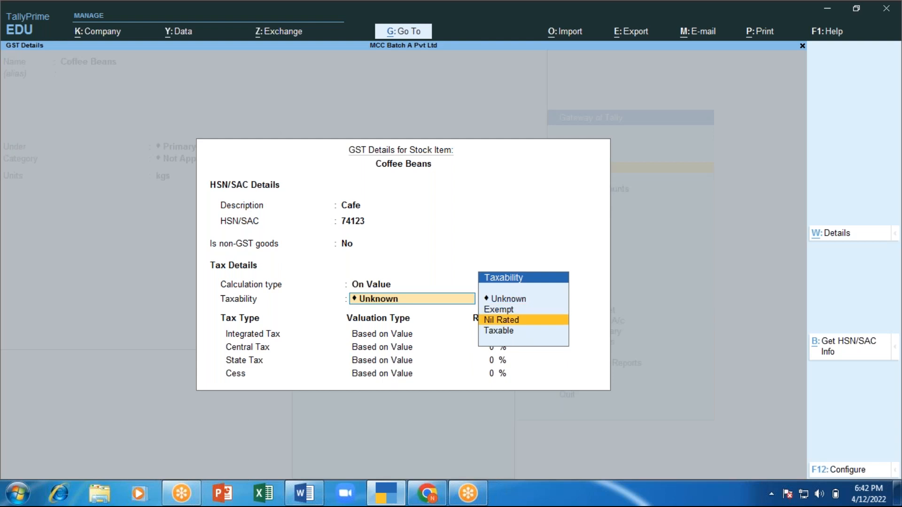
{"action": "key", "text": "Down"}
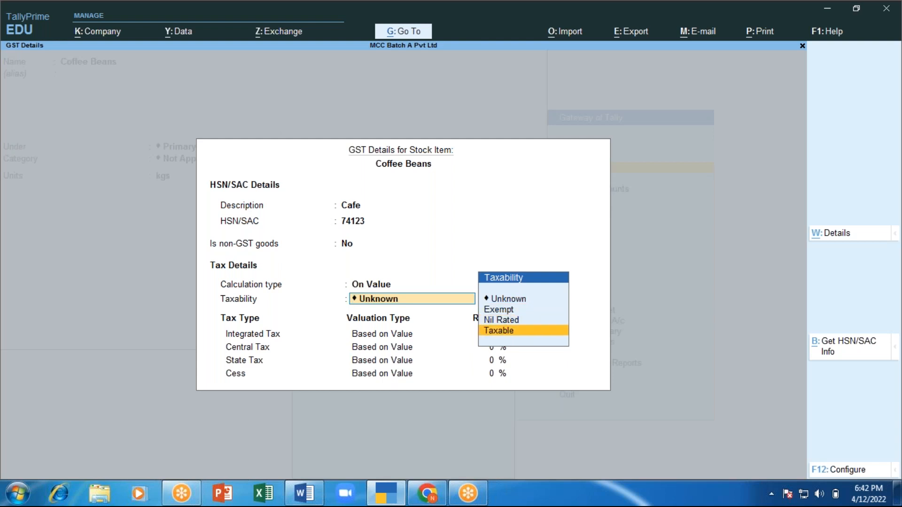
{"action": "key", "text": "Up"}
{"action": "key", "text": "Return"}
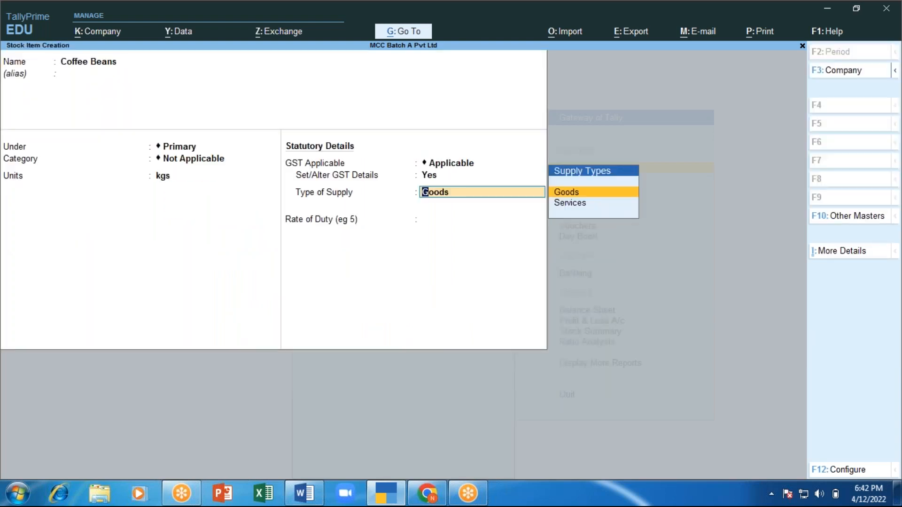
{"action": "key", "text": "Return"}
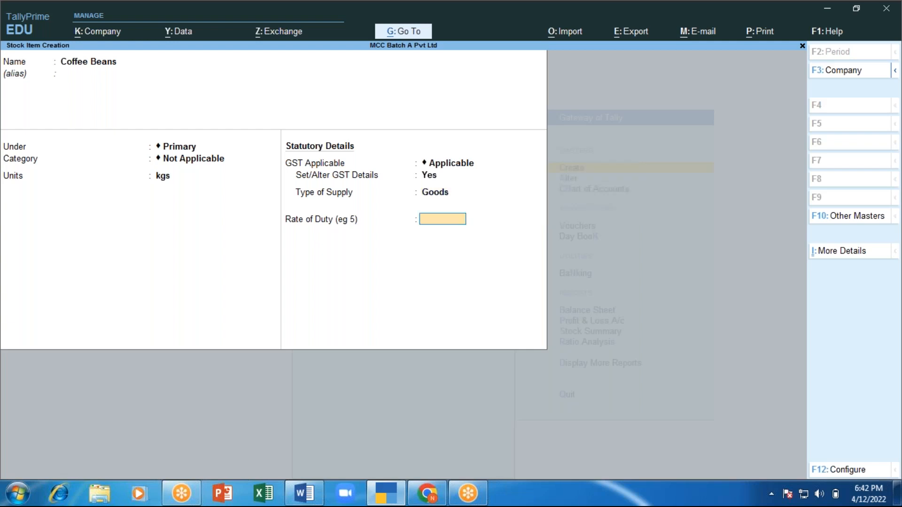
{"action": "key", "text": "Return"}
{"action": "key", "text": "Return"}
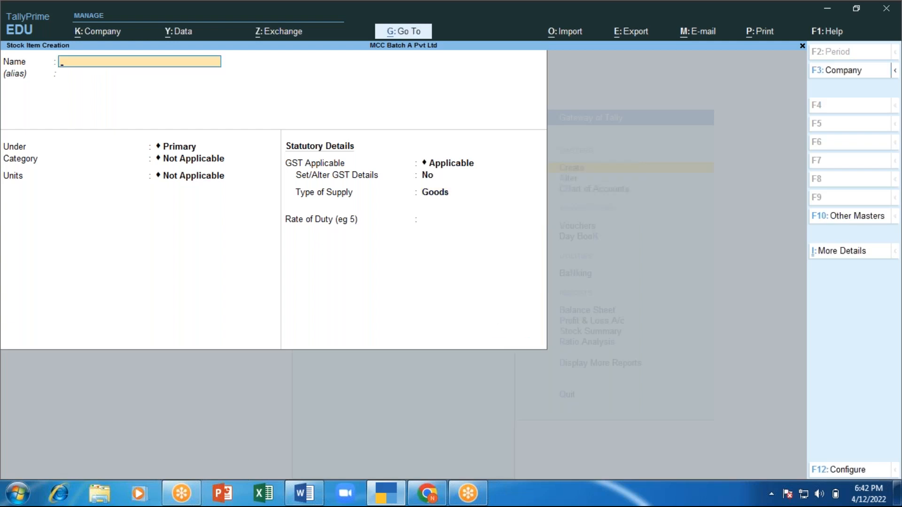
Start a new stock item named Butter 1kg Pac under Primary, measured in No's
{"action": "type", "text": "Butter 1kg Pac"}
{"action": "key", "text": "Return"}
{"action": "key", "text": "Return"}
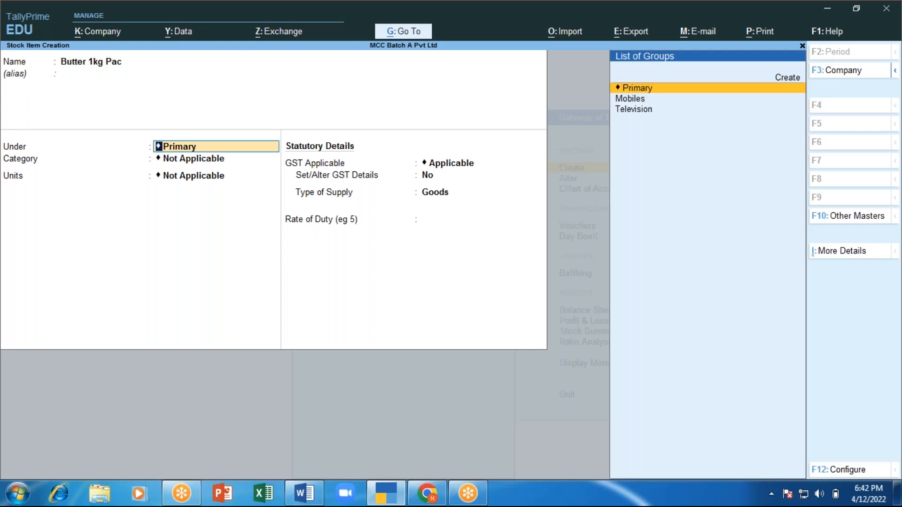
{"action": "key", "text": "Return"}
{"action": "key", "text": "Return"}
{"action": "key", "text": "Down"}
{"action": "key", "text": "Down"}
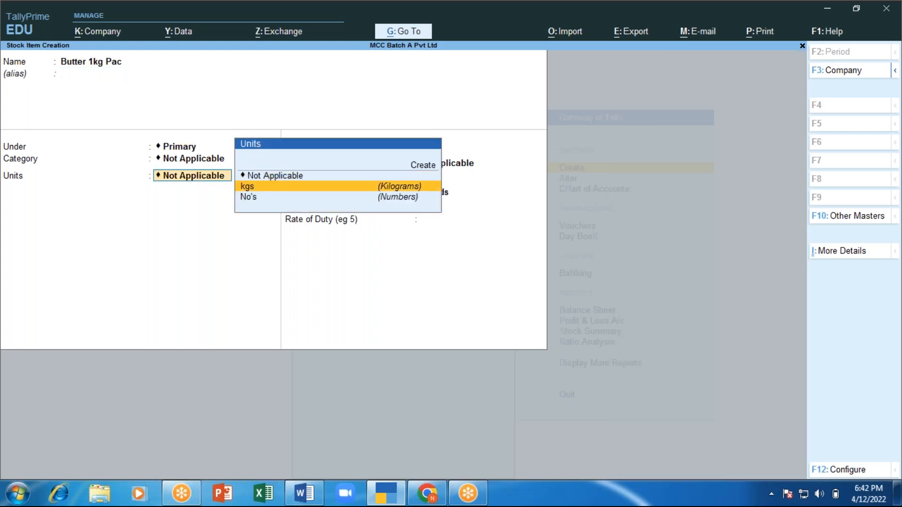
{"action": "key", "text": "Return"}
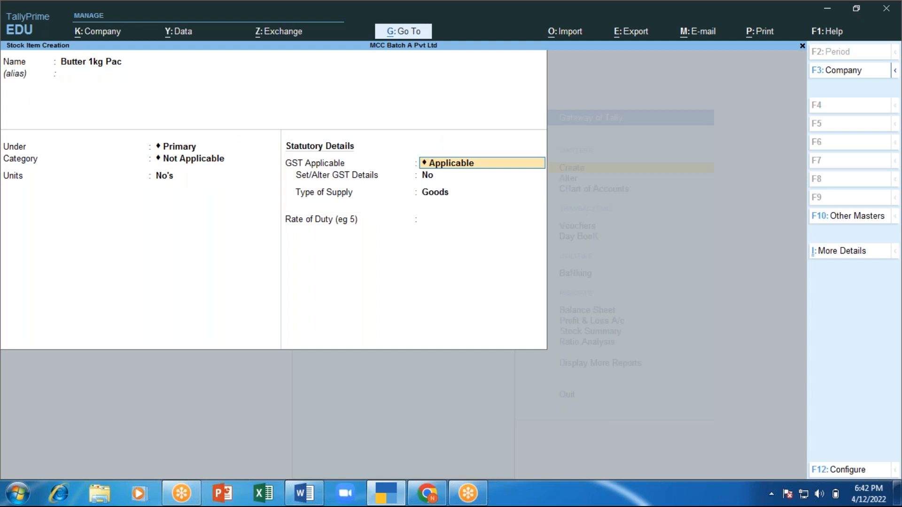
Open the GST details for Butter 1kg Pac and enter Dairy Product as the HSN/SAC description and 85623 as the code
{"action": "key", "text": "Return"}
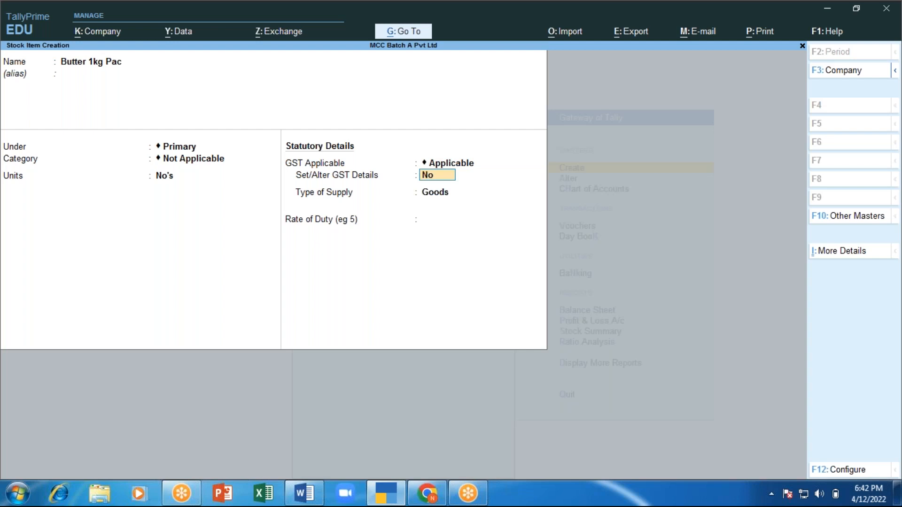
{"action": "key", "text": "y"}
{"action": "key", "text": "Return"}
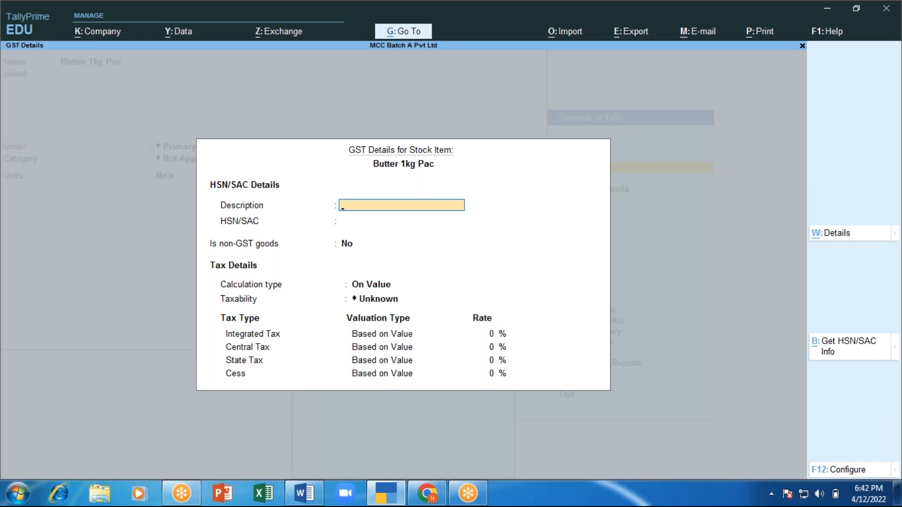
{"action": "type", "text": "Dairy Product"}
{"action": "key", "text": "Return"}
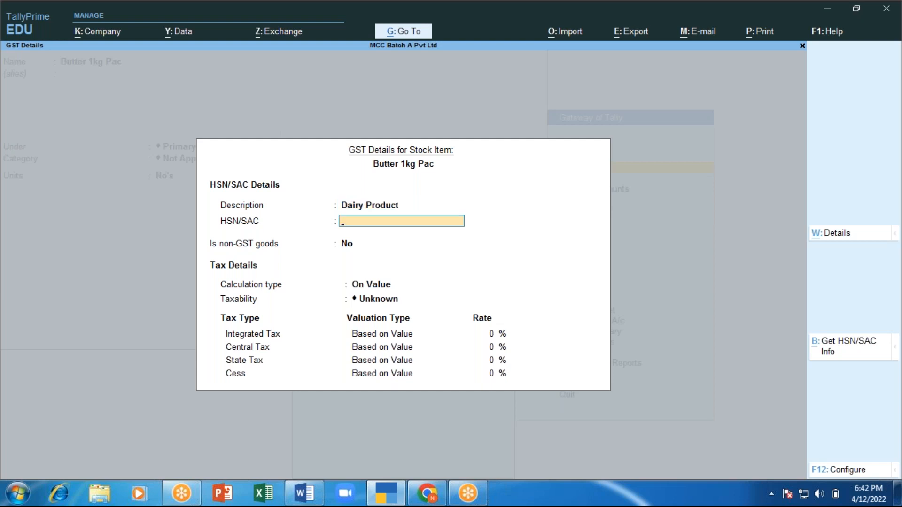
{"action": "type", "text": "85623"}
{"action": "key", "text": "Return"}
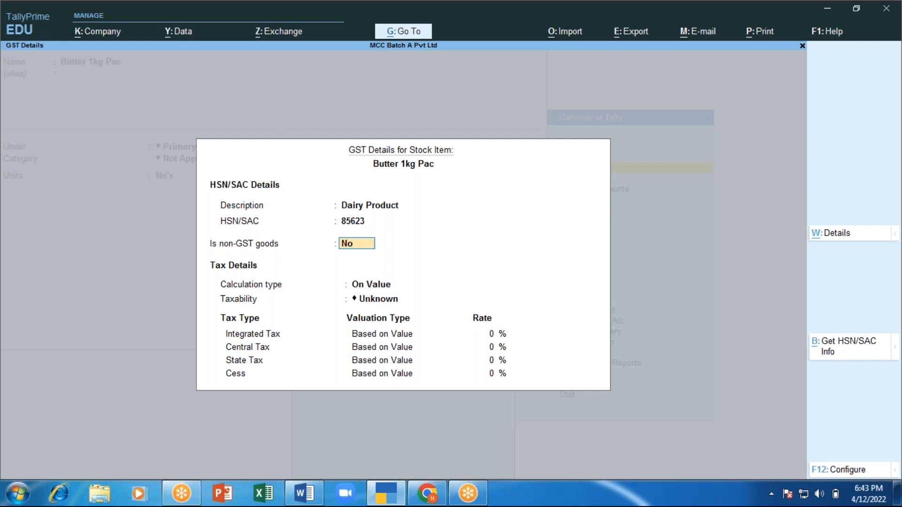
Keep Butter 1kg Pac as GST goods calculated On Value and set its taxability to Taxable
{"action": "key", "text": "Return"}
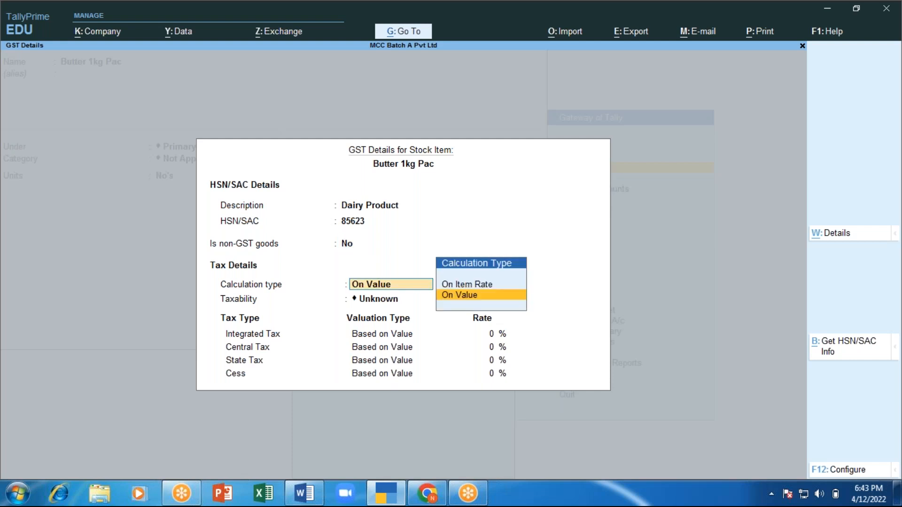
{"action": "key", "text": "Return"}
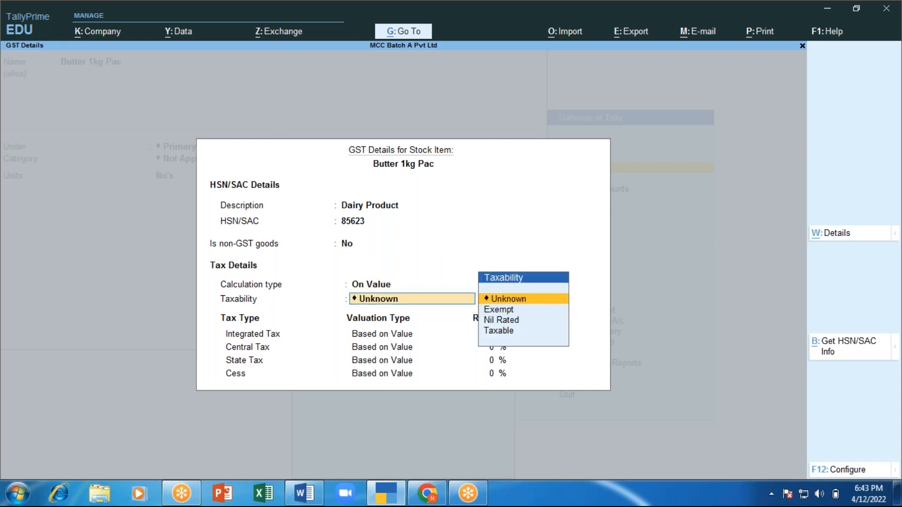
{"action": "key", "text": "Down"}
{"action": "key", "text": "Down"}
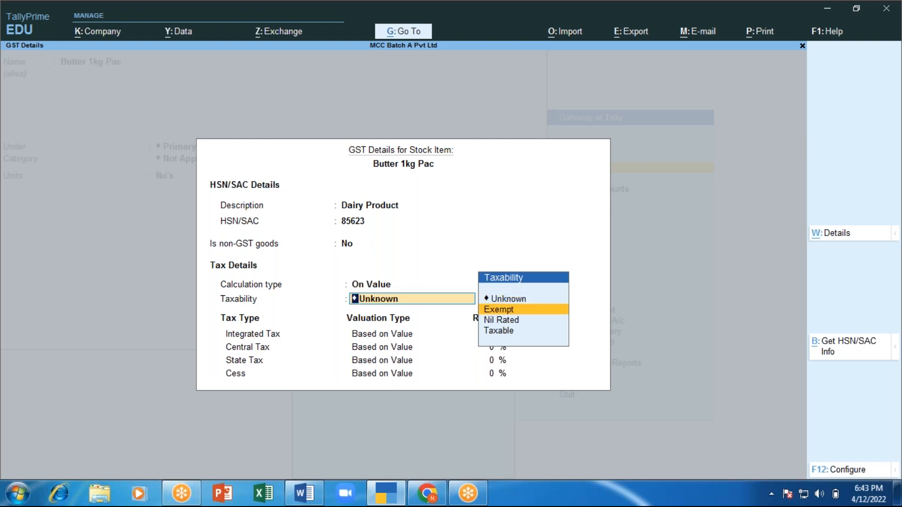
{"action": "key", "text": "Down"}
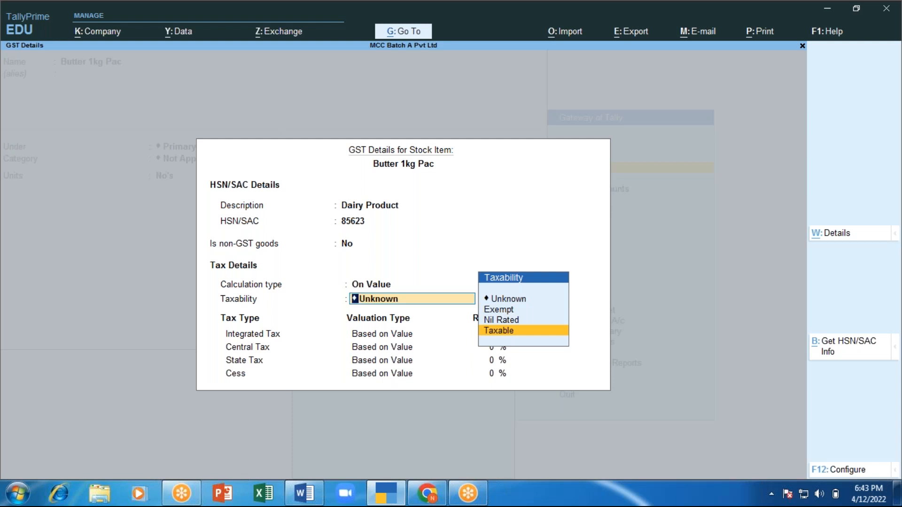
{"action": "key", "text": "Return"}
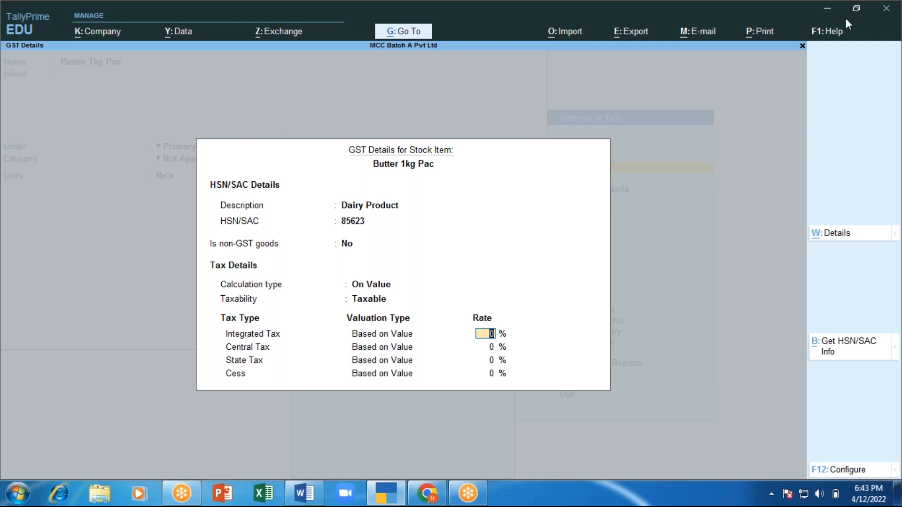
Set the integrated tax rate of Butter 1kg Pac to 12% and save the stock item with Goods as its type of supply
{"action": "type", "text": "12"}
{"action": "key", "text": "Return"}
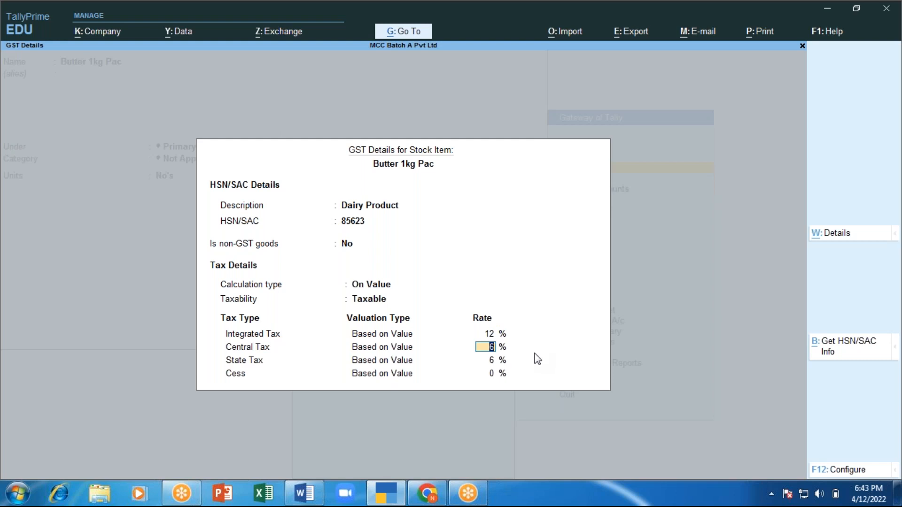
{"action": "key", "text": "Return"}
{"action": "key", "text": "Return"}
{"action": "key", "text": "Return"}
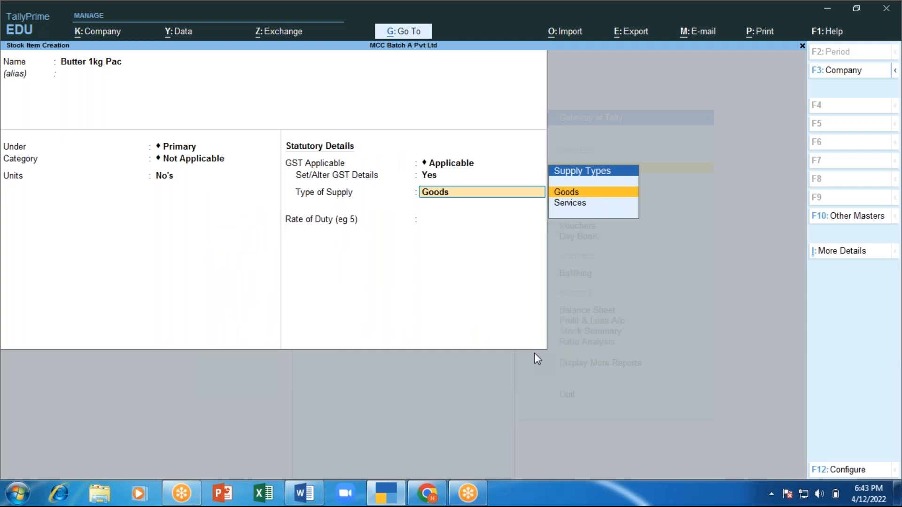
{"action": "key", "text": "Return"}
{"action": "key", "text": "Return"}
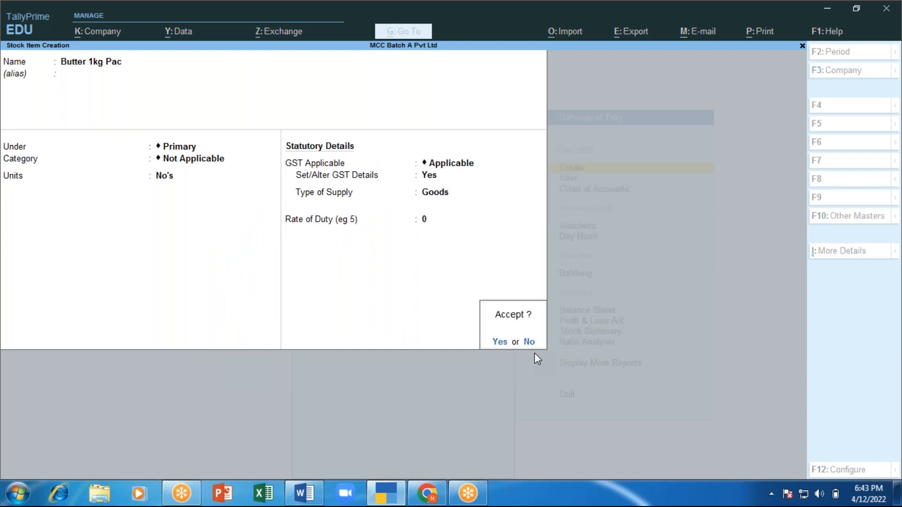
{"action": "key", "text": "Return"}
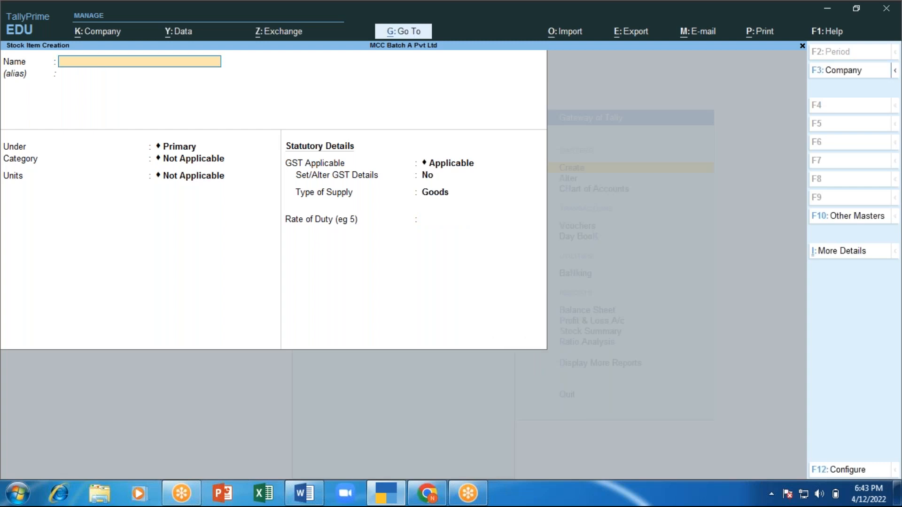
Start a new stock item named Basmathi Rice 2kg Pac under Primary, measured in No's
{"action": "type", "text": "Basmathi Rice 2kg Pac"}
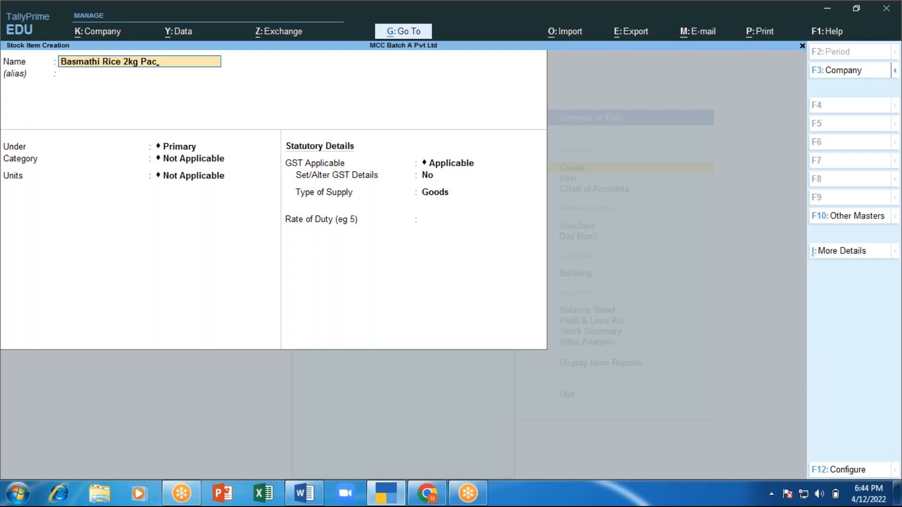
{"action": "key", "text": "Return"}
{"action": "key", "text": "Return"}
{"action": "key", "text": "Return"}
{"action": "key", "text": "Return"}
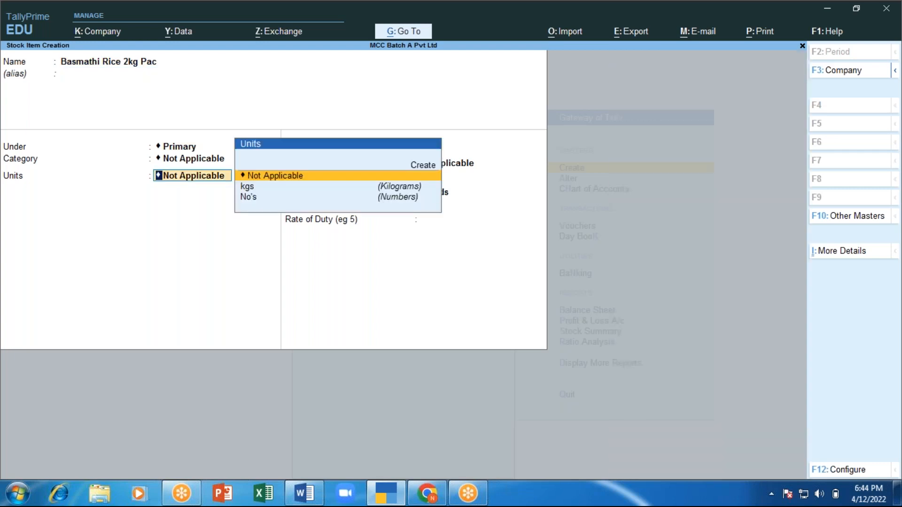
{"action": "key", "text": "Down"}
{"action": "key", "text": "Down"}
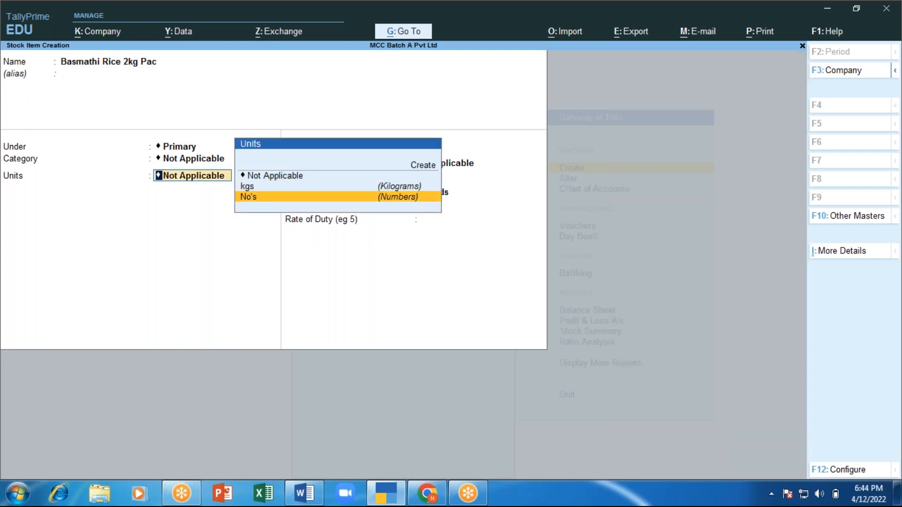
{"action": "key", "text": "Return"}
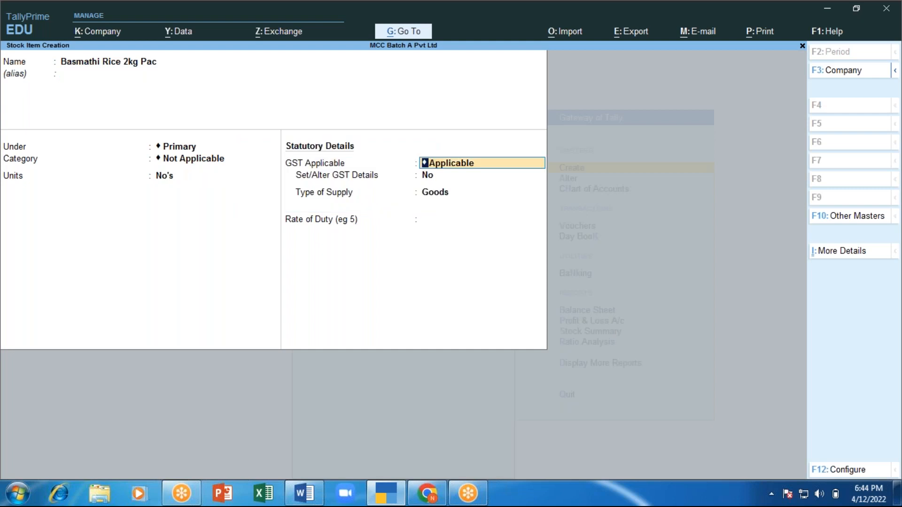
Open the GST details for Basmathi Rice 2kg Pac and enter Rice as the HSN/SAC description and 789654 as the code
{"action": "key", "text": "Return"}
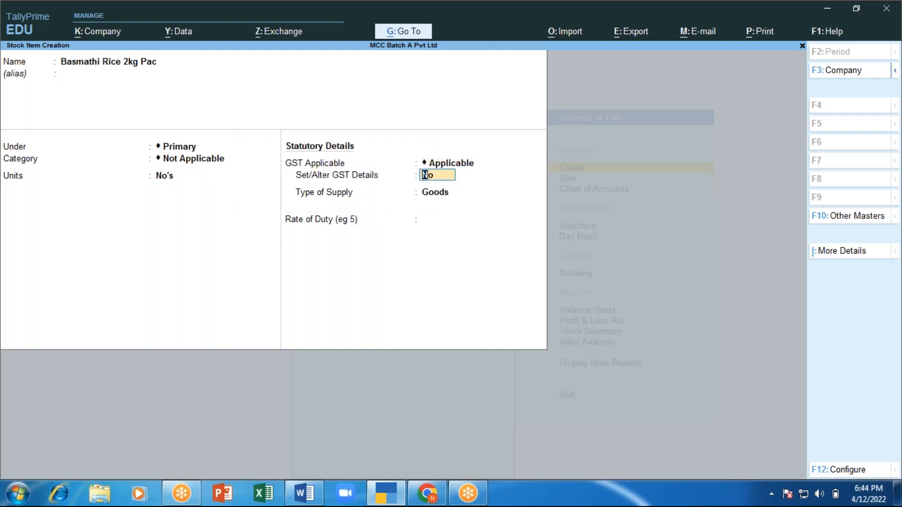
{"action": "type", "text": "y"}
{"action": "key", "text": "Return"}
{"action": "type", "text": "Rice"}
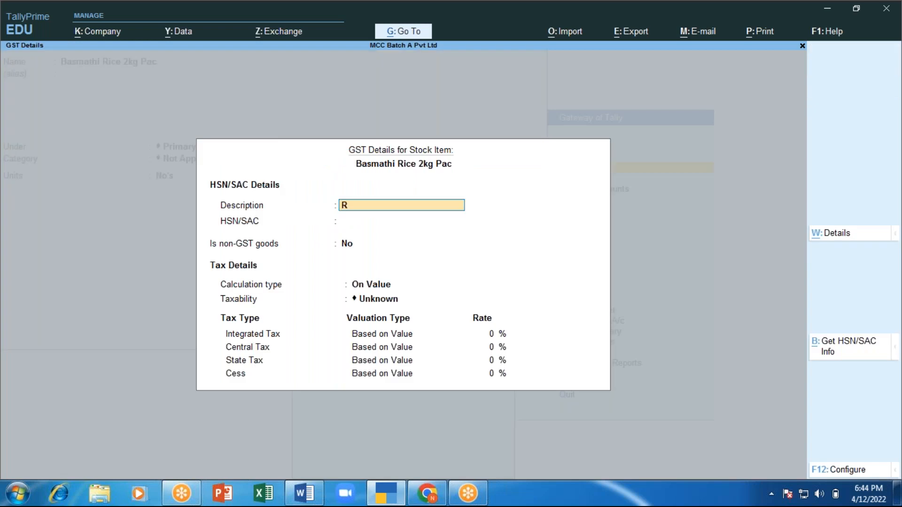
{"action": "key", "text": "Return"}
{"action": "type", "text": "789654"}
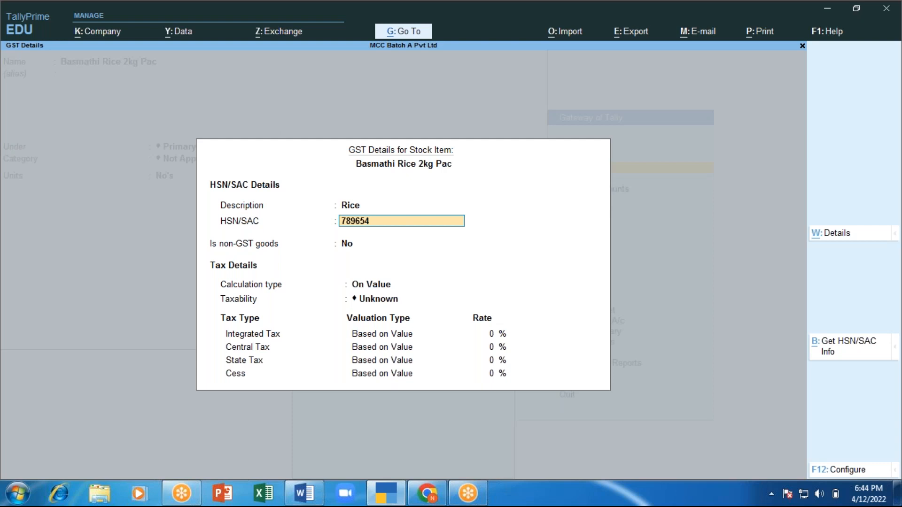
{"action": "key", "text": "Return"}
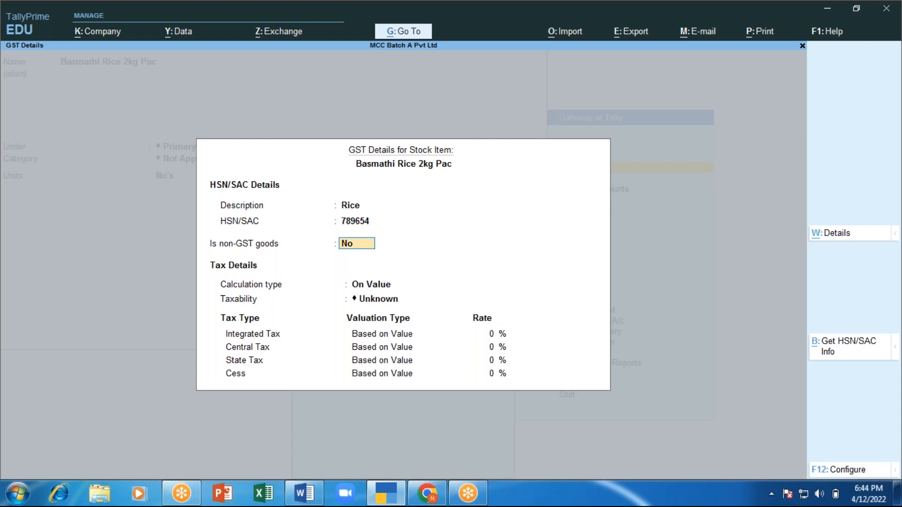
Keep Basmathi Rice 2kg Pac as GST goods calculated On Value and set its taxability to Taxable
{"action": "key", "text": "Return"}
{"action": "key", "text": "Return"}
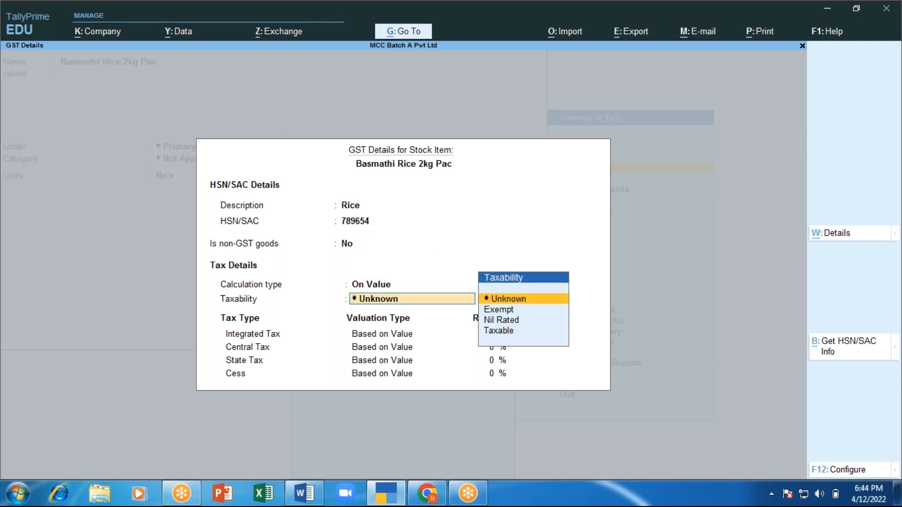
{"action": "key", "text": "Down"}
{"action": "key", "text": "Down"}
{"action": "key", "text": "Down"}
{"action": "key", "text": "Return"}
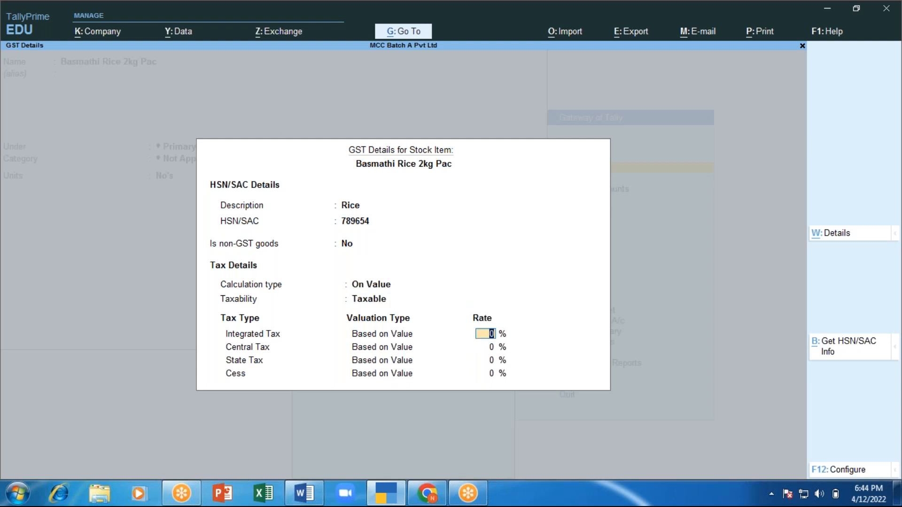
Set the integrated tax rate of Basmathi Rice 2kg Pac to 18% and save the stock item with Goods as its type of supply
{"action": "type", "text": "18"}
{"action": "key", "text": "Return"}
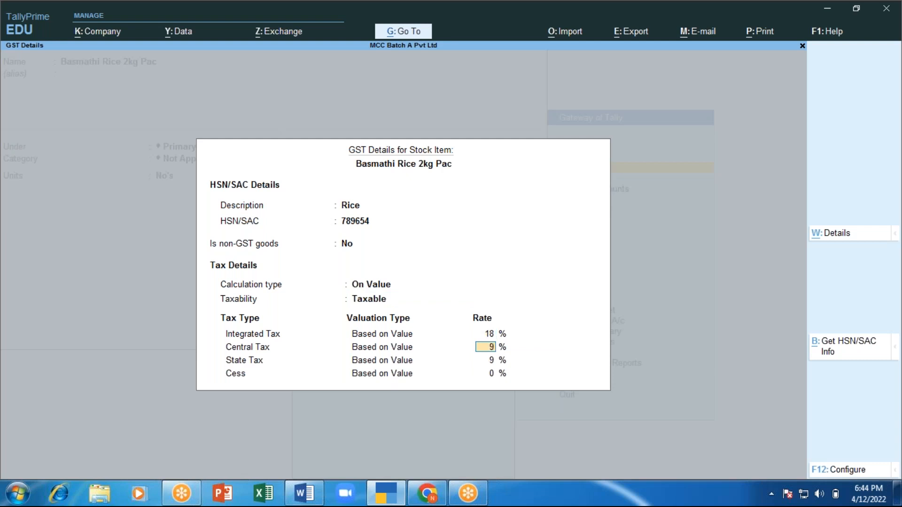
{"action": "key", "text": "Return"}
{"action": "key", "text": "Return"}
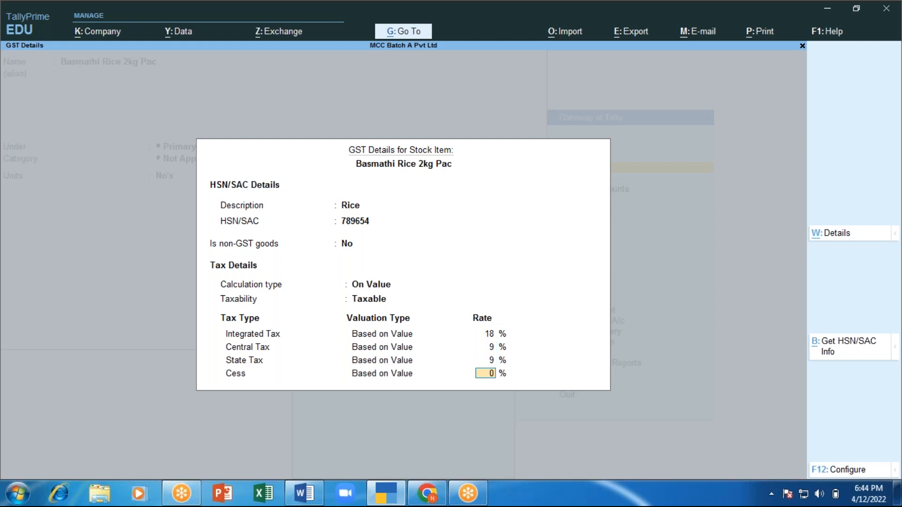
{"action": "key", "text": "Return"}
{"action": "key", "text": "Return"}
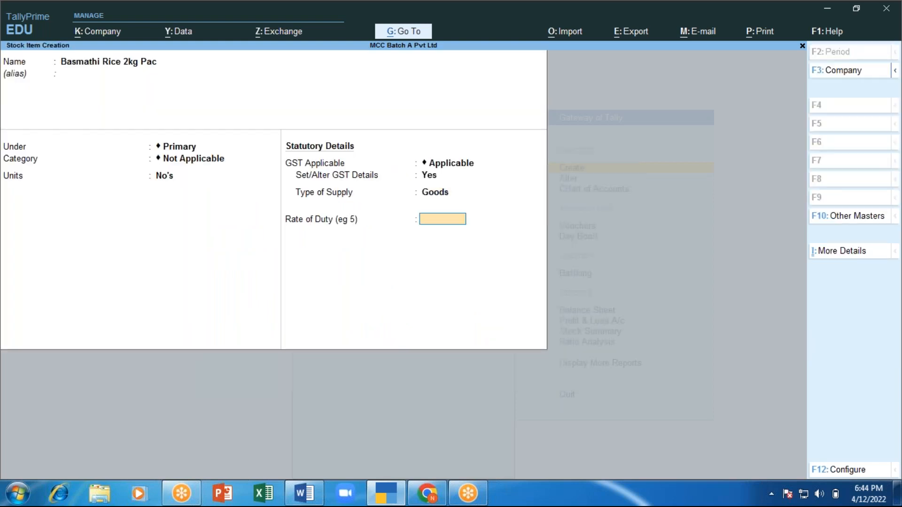
{"action": "key", "text": "Return"}
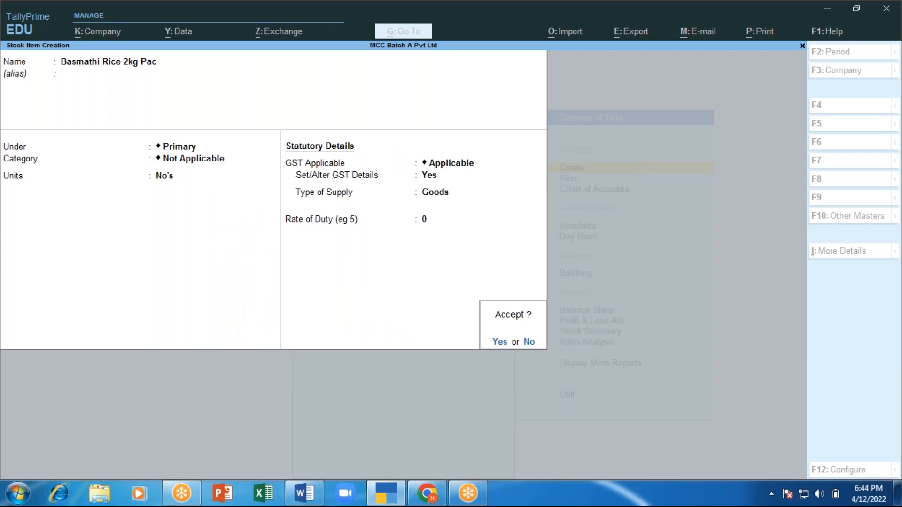
{"action": "key", "text": "Return"}
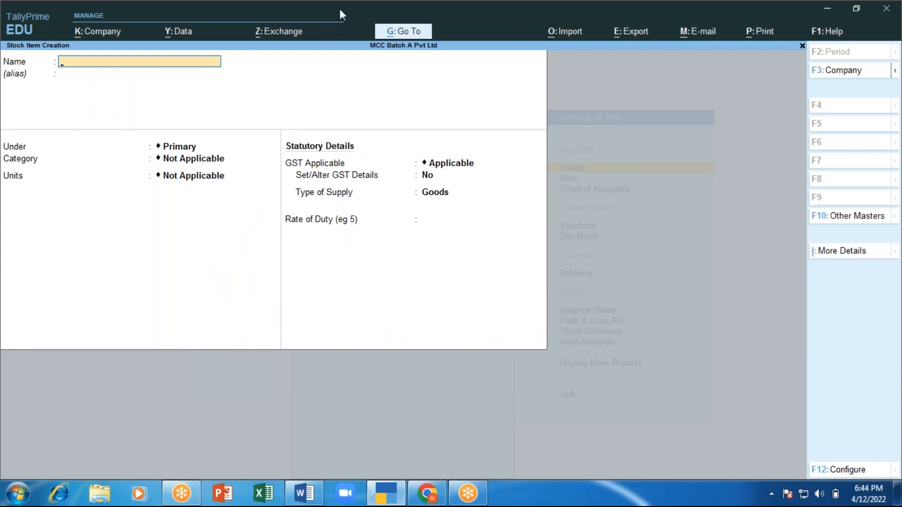
{"action": "key", "text": "alt+Tab"}
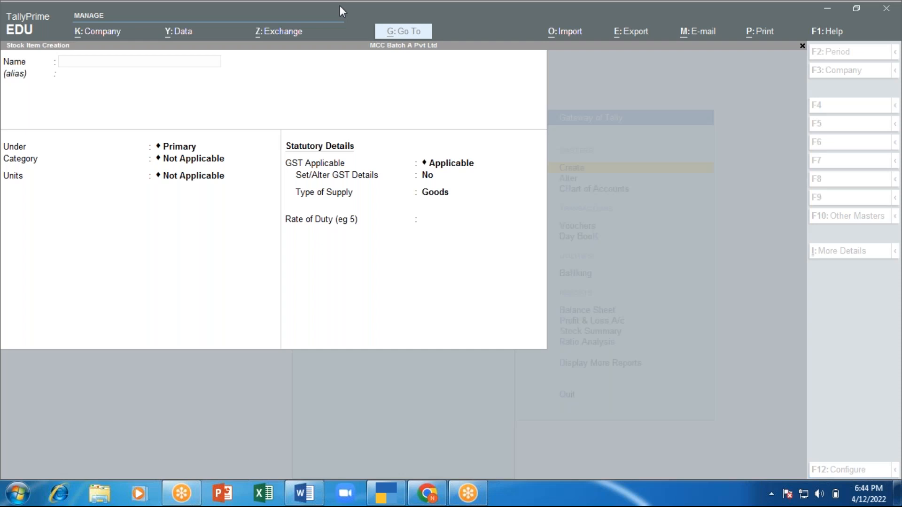
{"action": "key", "text": "alt+Tab"}
{"action": "key", "text": "alt+Tab"}
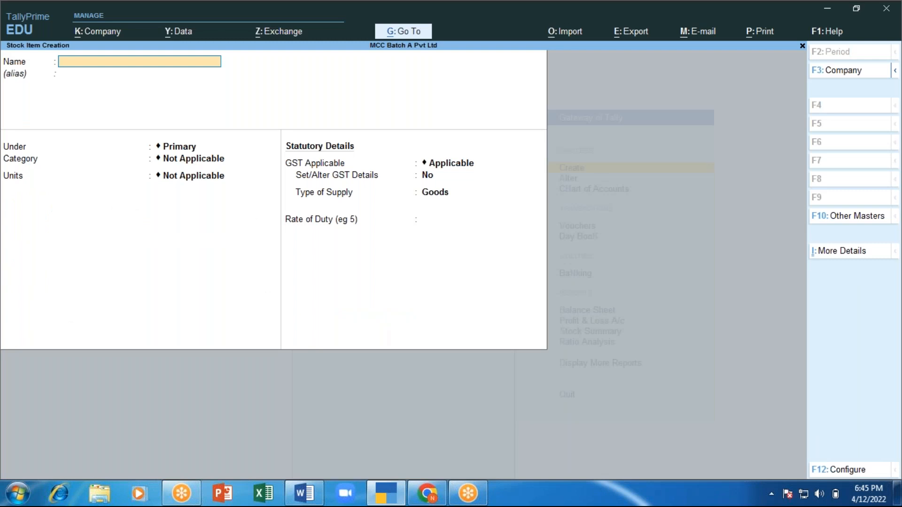
Start a new stock item named Cool Drinks under Primary, measured in No's
{"action": "type", "text": "Cook"}
{"action": "key", "text": "BackSpace"}
{"action": "key", "text": "BackSpace"}
{"action": "type", "text": "l"}
{"action": "type", "text": "inks"}
{"action": "key", "text": "Return"}
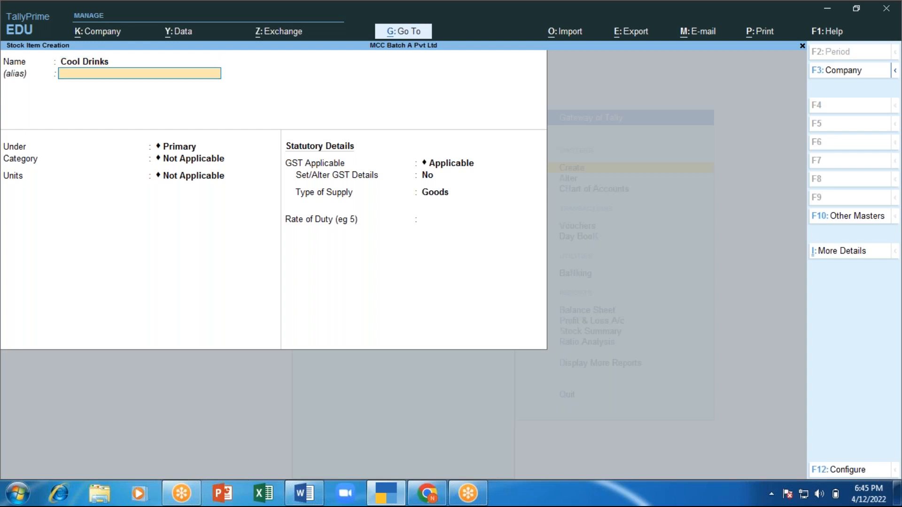
{"action": "key", "text": "Return"}
{"action": "key", "text": "Return"}
{"action": "key", "text": "Return"}
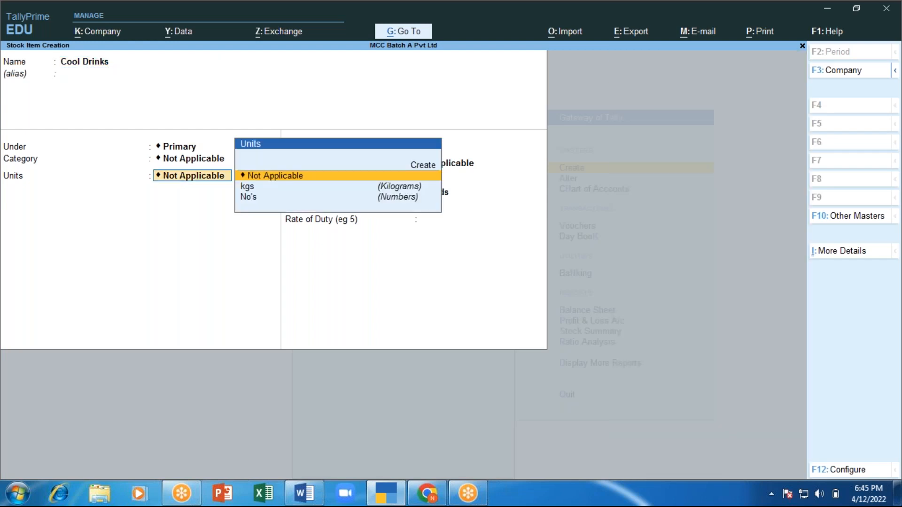
{"action": "key", "text": "Down"}
{"action": "key", "text": "Down"}
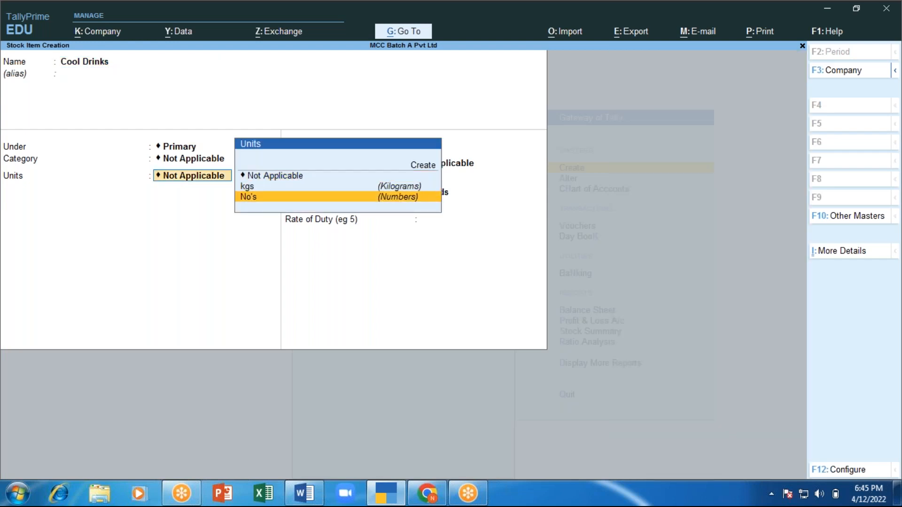
{"action": "key", "text": "Return"}
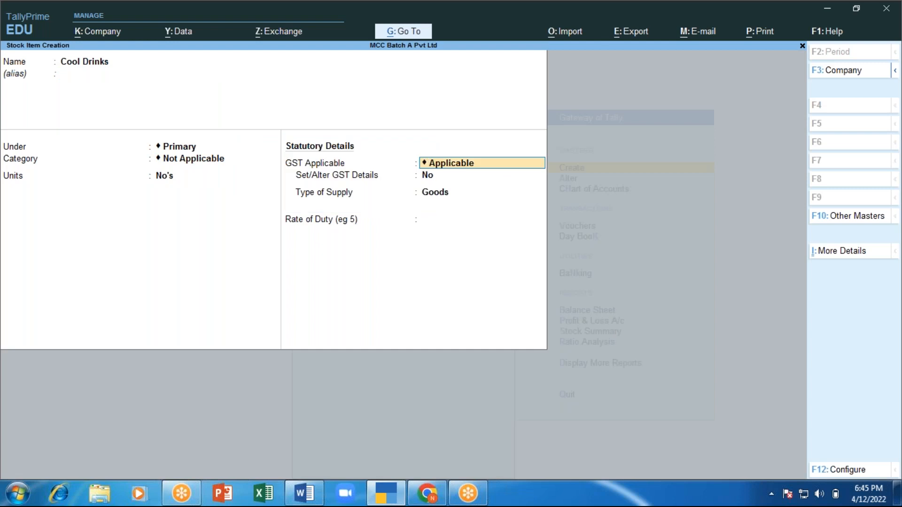
Open the GST details for Cool Drinks and enter Drinks as the HSN/SAC description and 8956 as the code
{"action": "key", "text": "Return"}
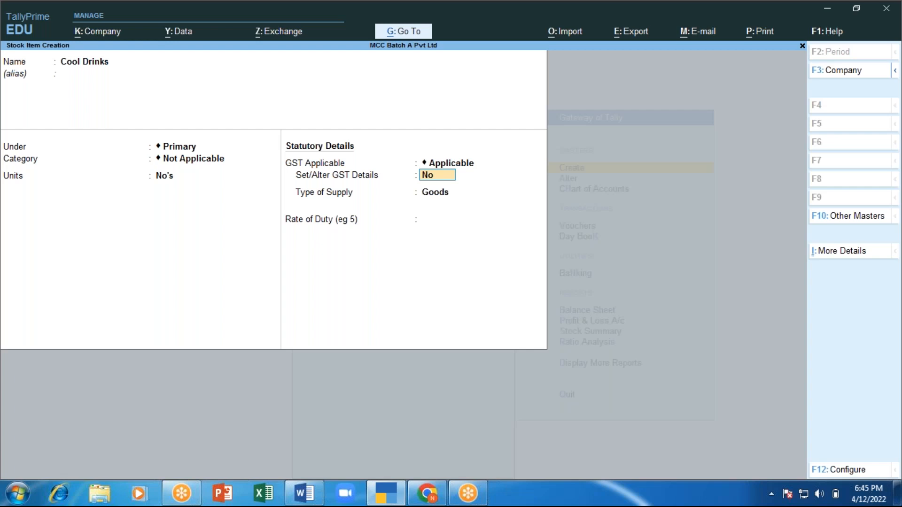
{"action": "type", "text": "y"}
{"action": "key", "text": "Return"}
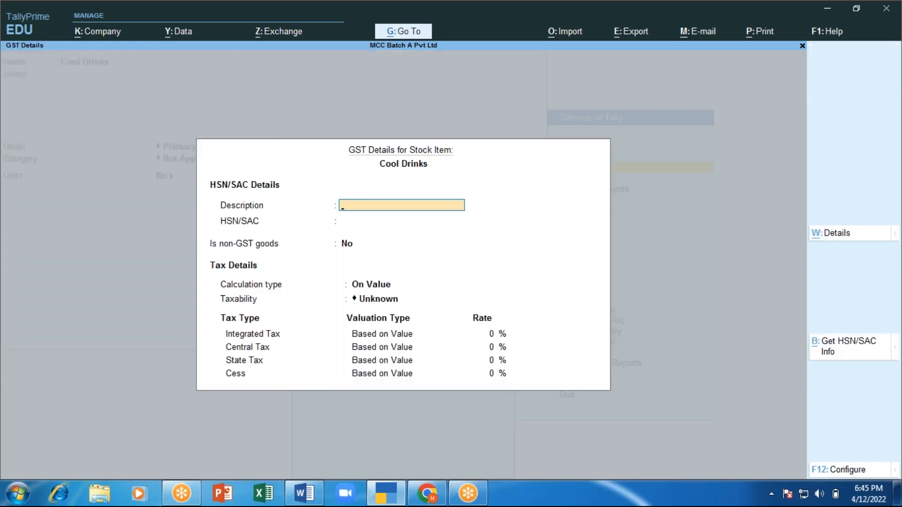
{"action": "type", "text": "Drinks"}
{"action": "key", "text": "Return"}
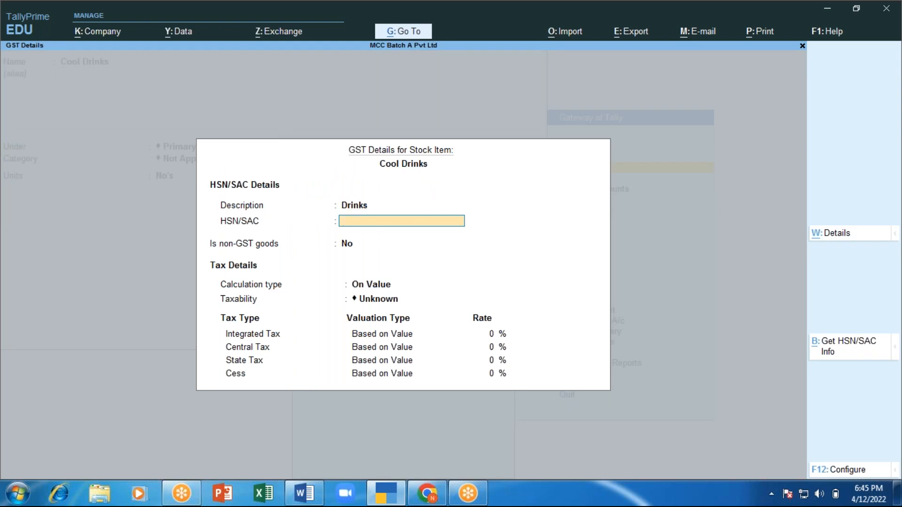
{"action": "type", "text": "8956"}
{"action": "key", "text": "Return"}
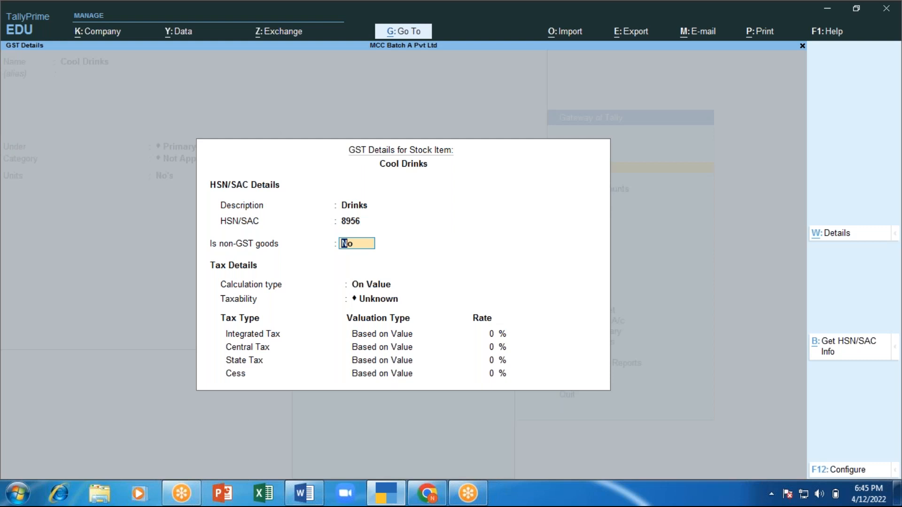
Keep Cool Drinks as GST goods calculated On Value and set its taxability to Taxable
{"action": "key", "text": "Return"}
{"action": "key", "text": "Return"}
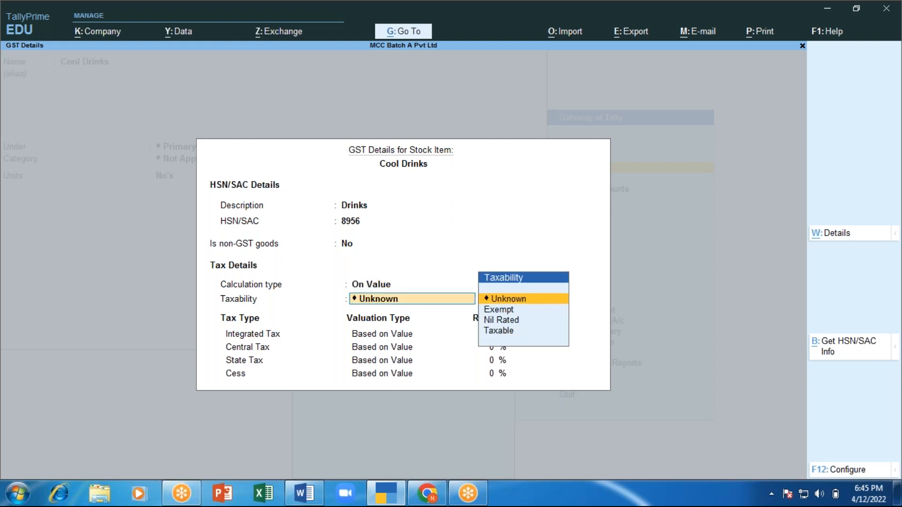
{"action": "key", "text": "Down"}
{"action": "key", "text": "Down"}
{"action": "key", "text": "Down"}
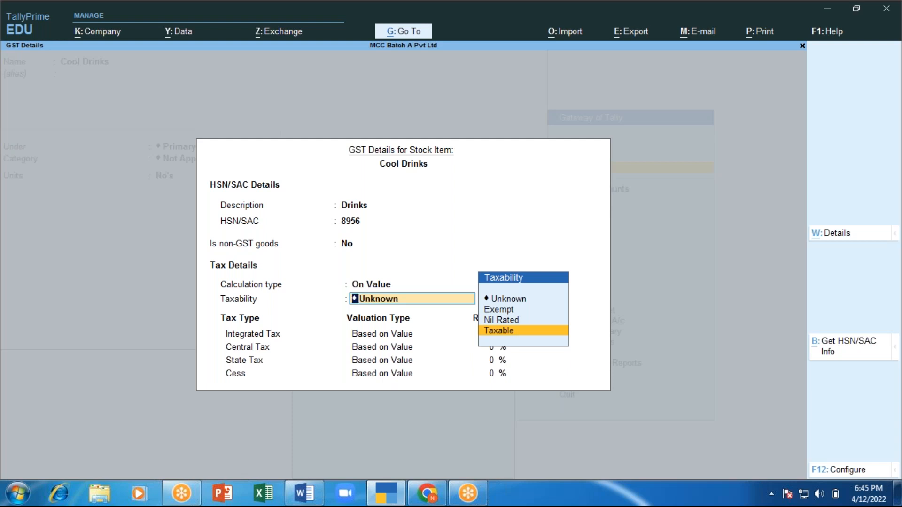
{"action": "key", "text": "Return"}
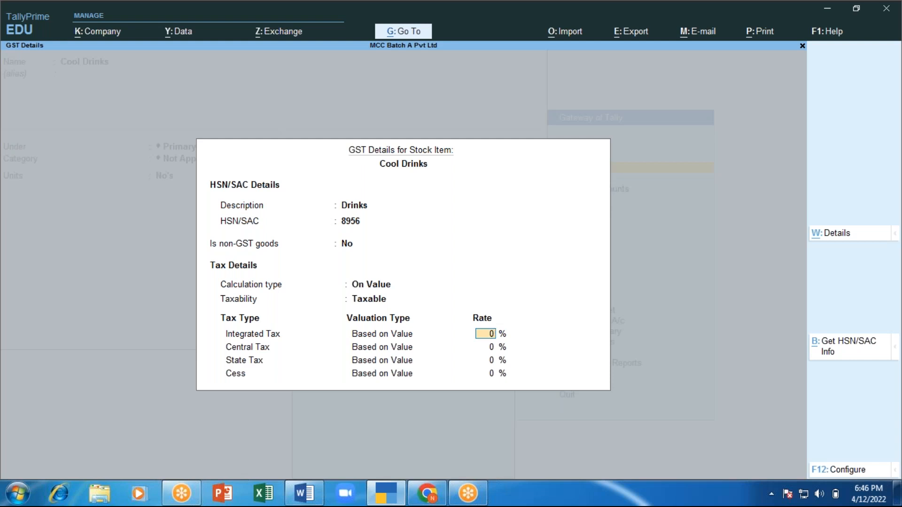
Set the integrated tax rate of Cool Drinks to 28% and save the stock item with Goods as its type of supply
{"action": "type", "text": "28"}
{"action": "key", "text": "Return"}
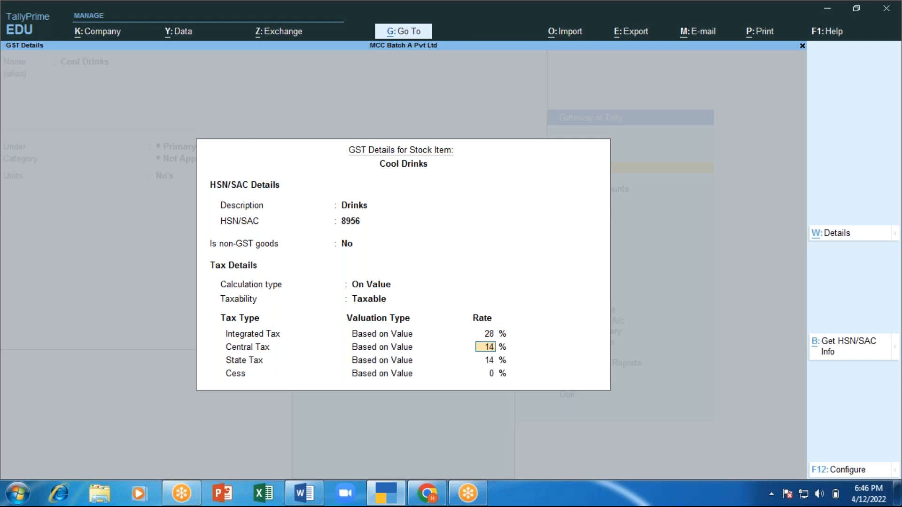
{"action": "key", "text": "Return"}
{"action": "key", "text": "Return"}
{"action": "key", "text": "Return"}
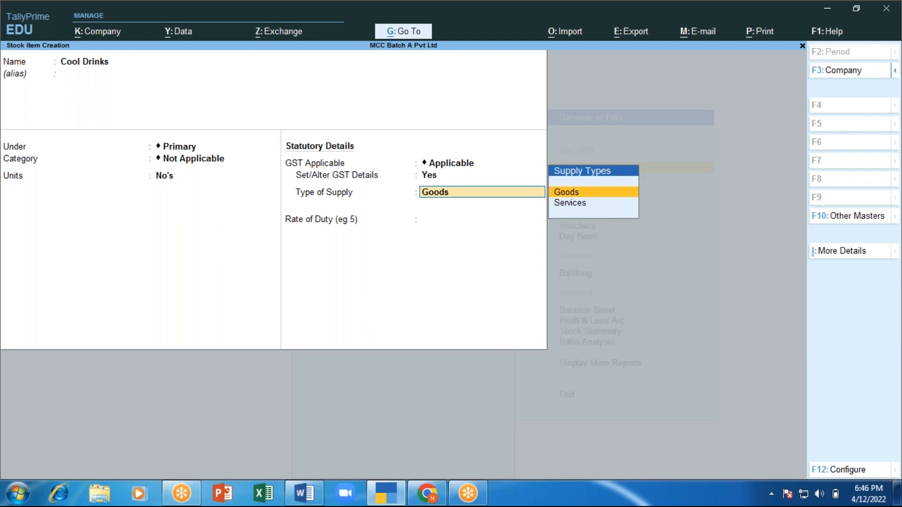
{"action": "key", "text": "Return"}
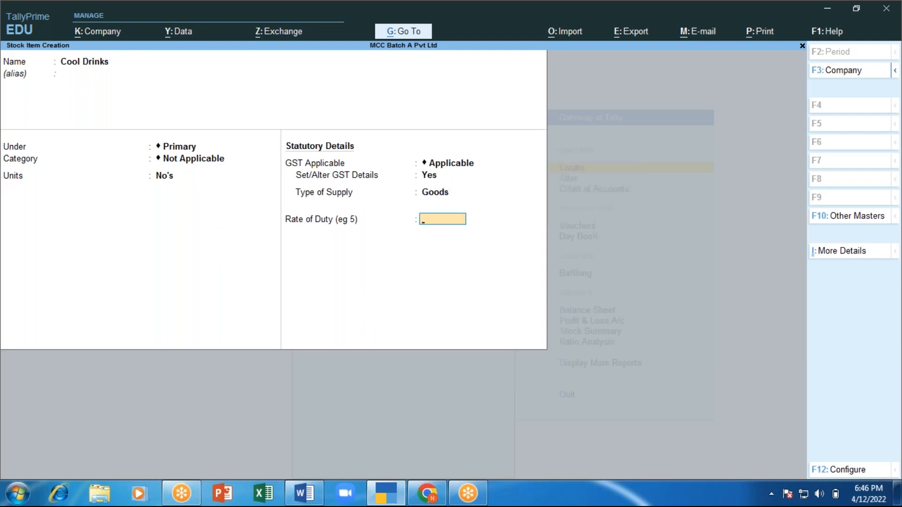
{"action": "key", "text": "Return"}
{"action": "key", "text": "Return"}
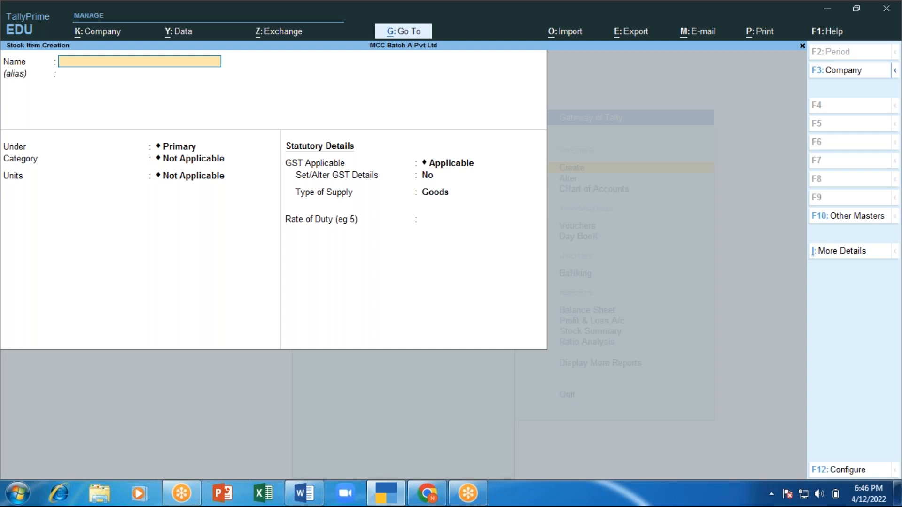
Quit stock item creation and open the creation form for a new accounting ledger
{"action": "key", "text": "Escape"}
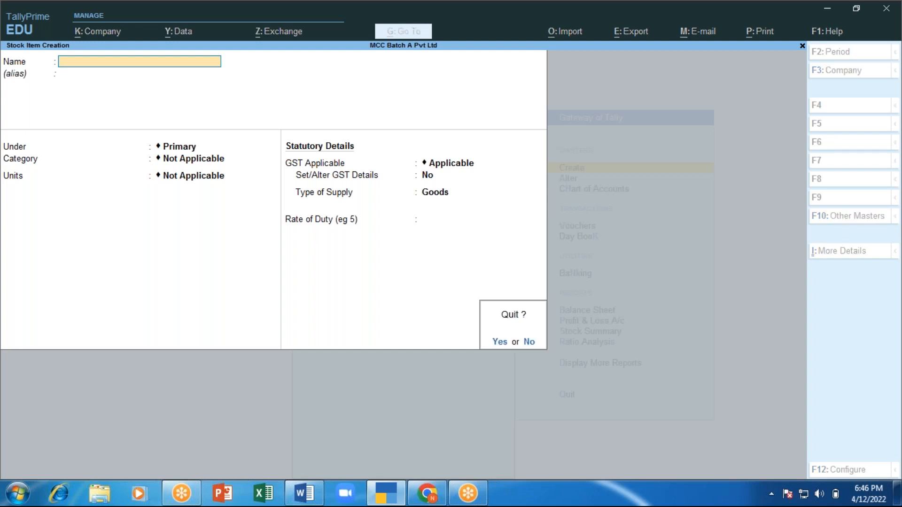
{"action": "key", "text": "Return"}
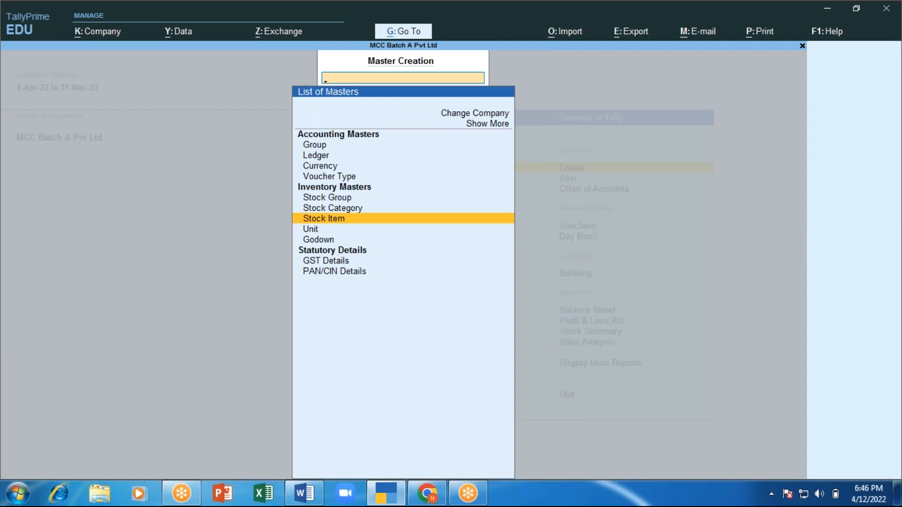
{"action": "key", "text": "Up"}
{"action": "key", "text": "Up"}
{"action": "key", "text": "Up"}
{"action": "key", "text": "Up"}
{"action": "key", "text": "Up"}
{"action": "key", "text": "Up"}
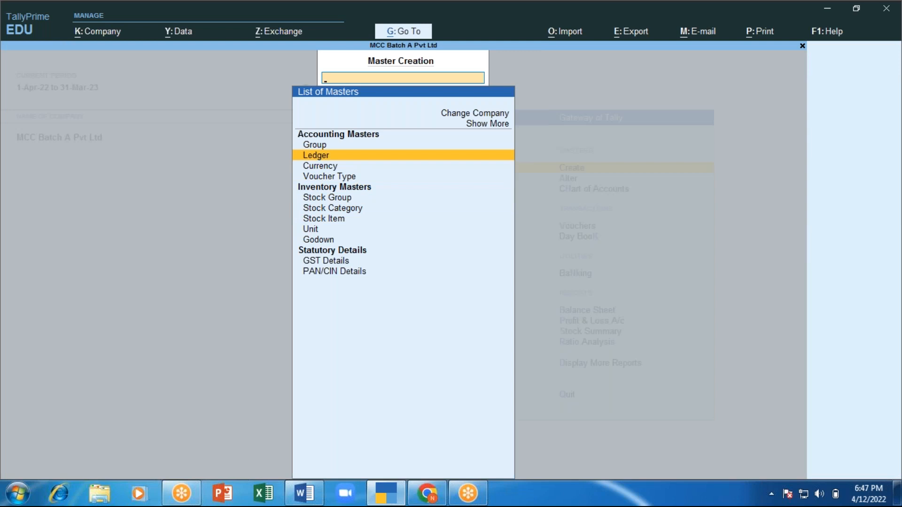
{"action": "key", "text": "Return"}
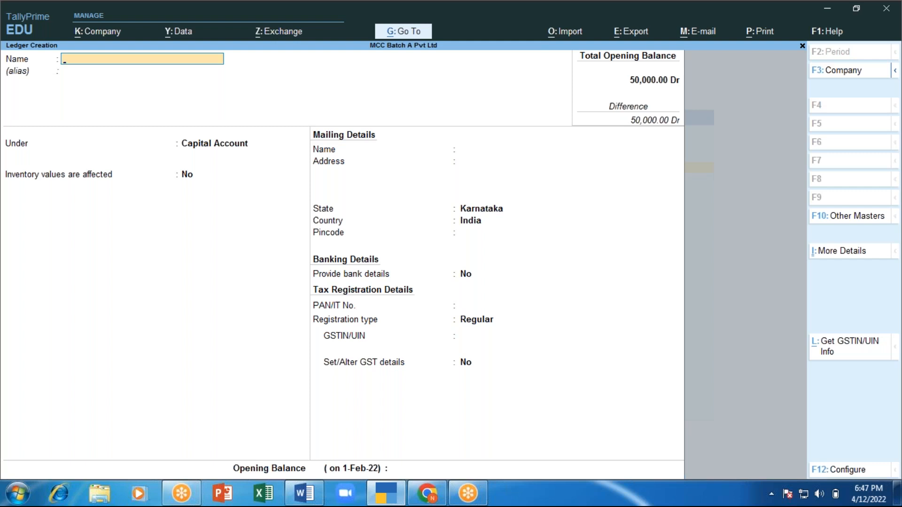
Name the new ledger KA - Supplier and place it under Sundry Creditors
{"action": "type", "text": "KA - Supplier"}
{"action": "key", "text": "Return"}
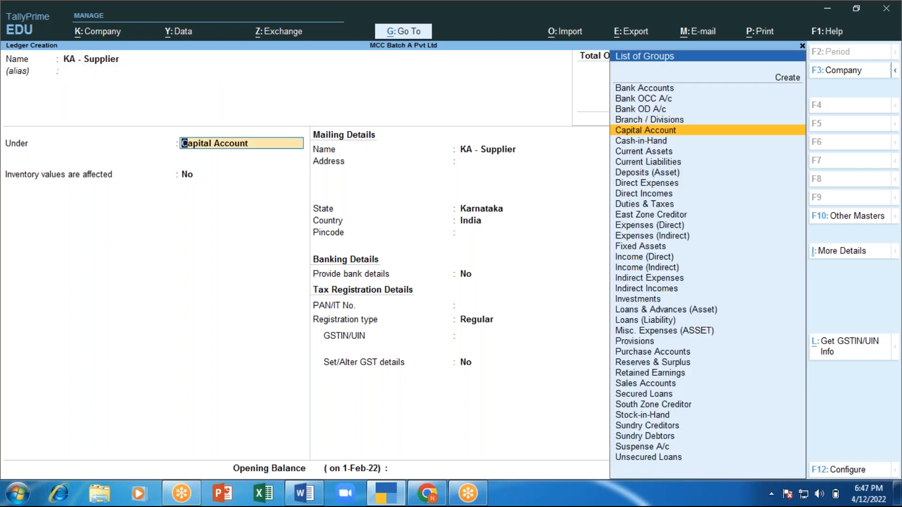
{"action": "type", "text": "Cre"}
{"action": "key", "text": "Down"}
{"action": "key", "text": "Down"}
{"action": "key", "text": "Down"}
{"action": "key", "text": "Down"}
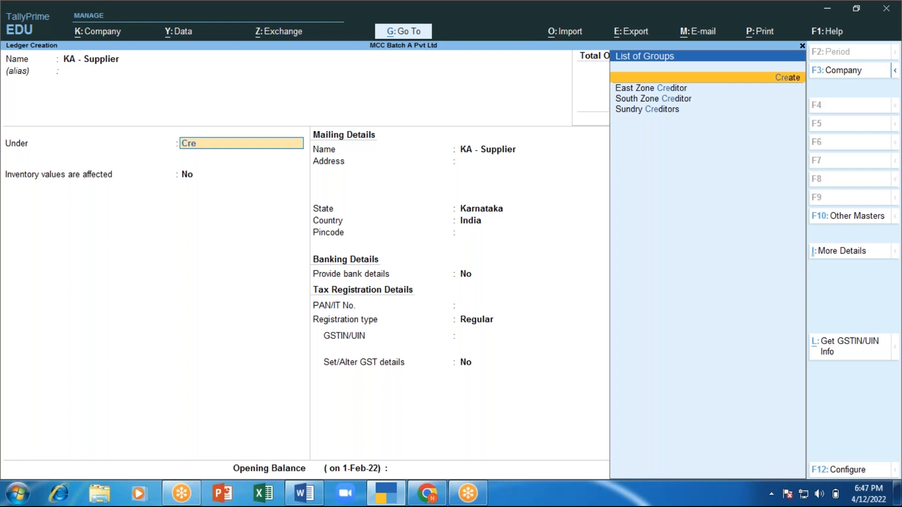
{"action": "key", "text": "Return"}
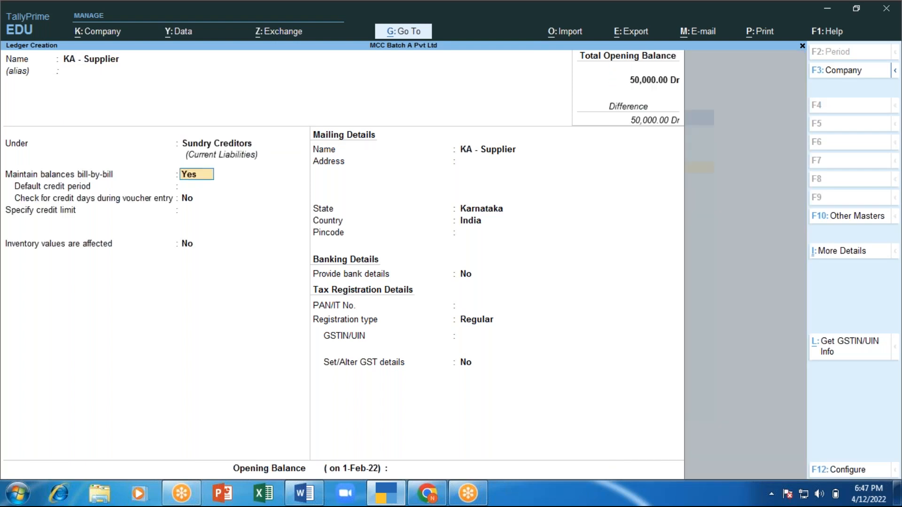
Keep bill-by-bill balances on for KA - Supplier, leave the address and credit fields empty, and keep Karnataka as its state
{"action": "key", "text": "Return"}
{"action": "key", "text": "Return"}
{"action": "key", "text": "Return"}
{"action": "key", "text": "Return"}
{"action": "key", "text": "Return"}
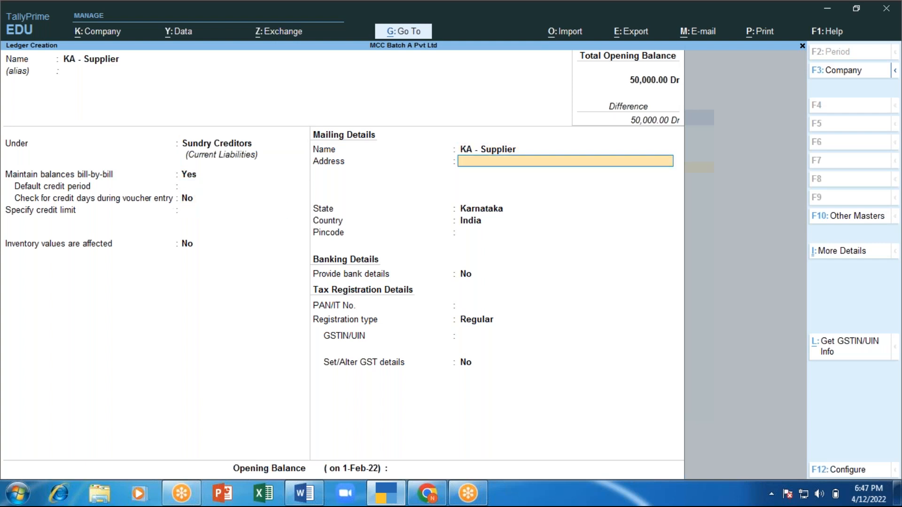
{"action": "key", "text": "Return"}
{"action": "key", "text": "Return"}
{"action": "key", "text": "Return"}
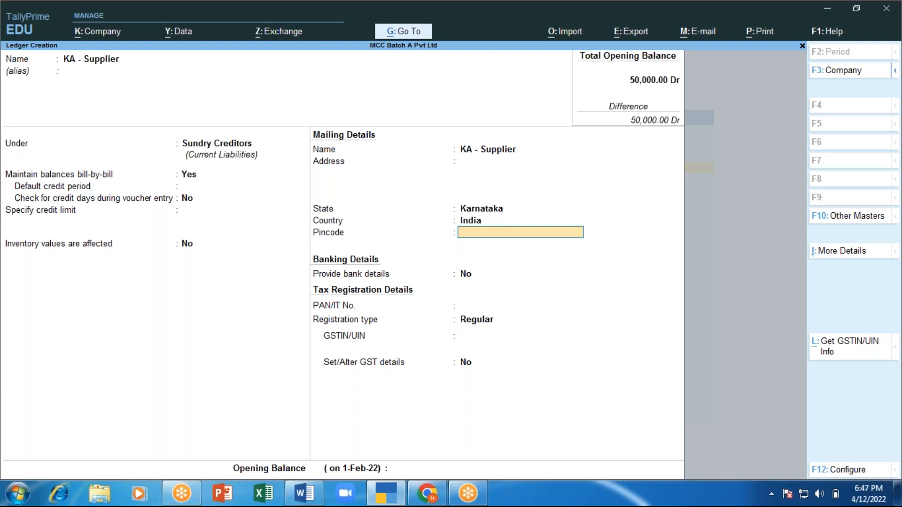
{"action": "key", "text": "BackSpace"}
{"action": "key", "text": "BackSpace"}
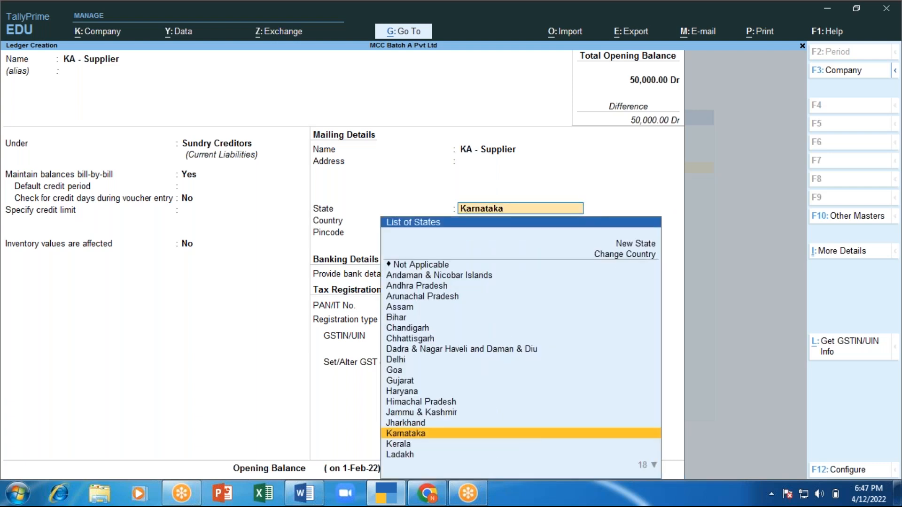
{"action": "key", "text": "Return"}
{"action": "key", "text": "Return"}
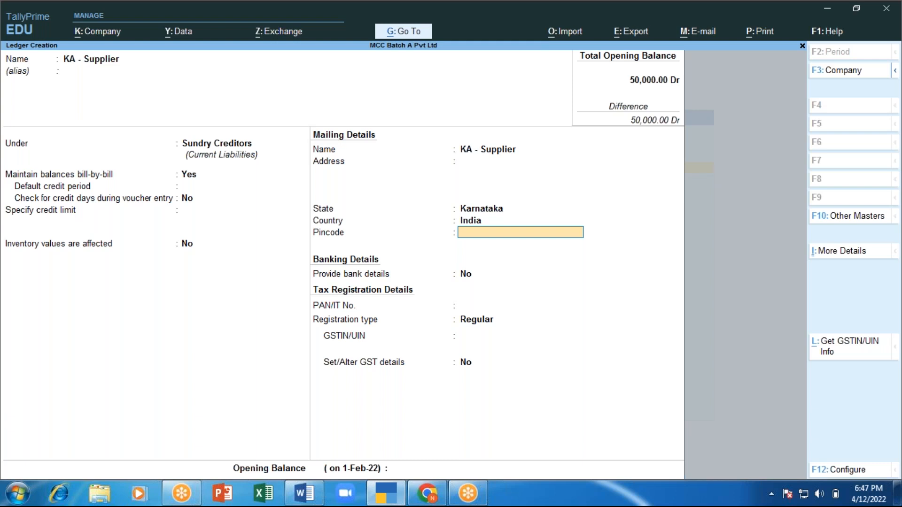
Keep KA - Supplier's registration type as Regular without bank details, enter its GSTIN/UIN, and save the ledger
{"action": "key", "text": "Return"}
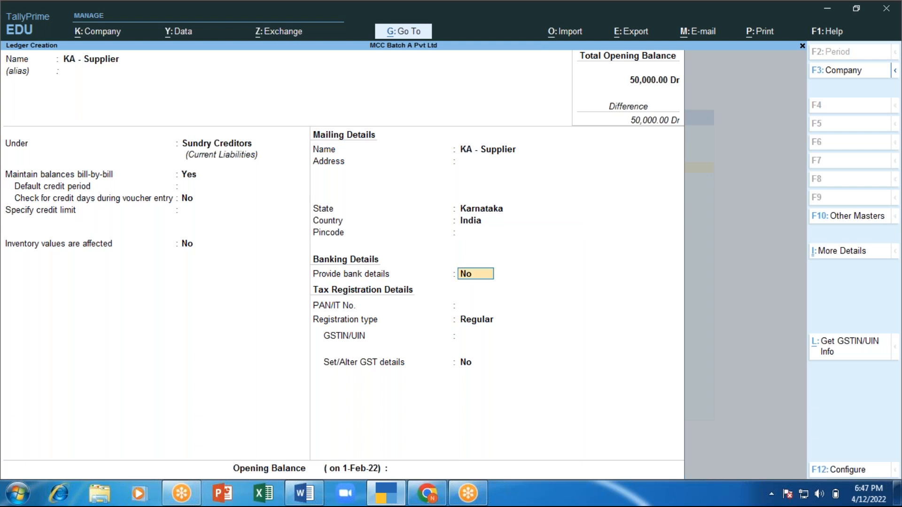
{"action": "key", "text": "Return"}
{"action": "key", "text": "Return"}
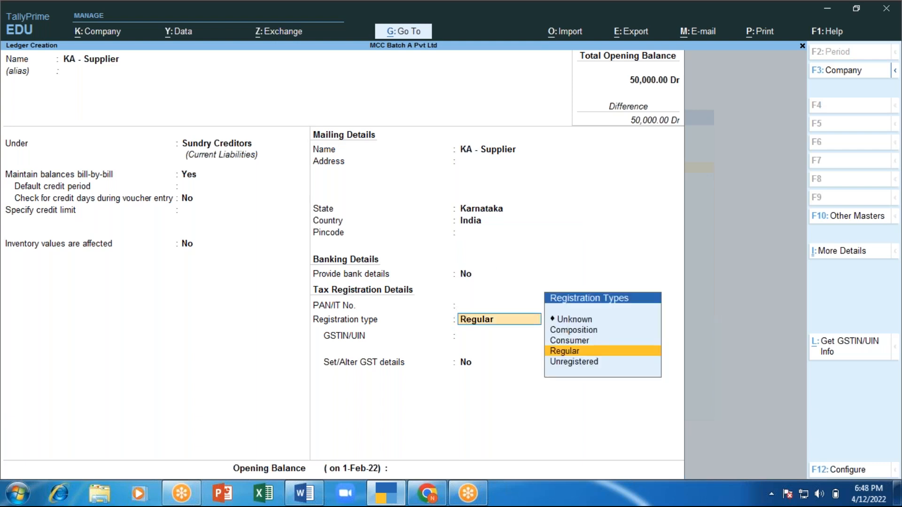
{"action": "key", "text": "Return"}
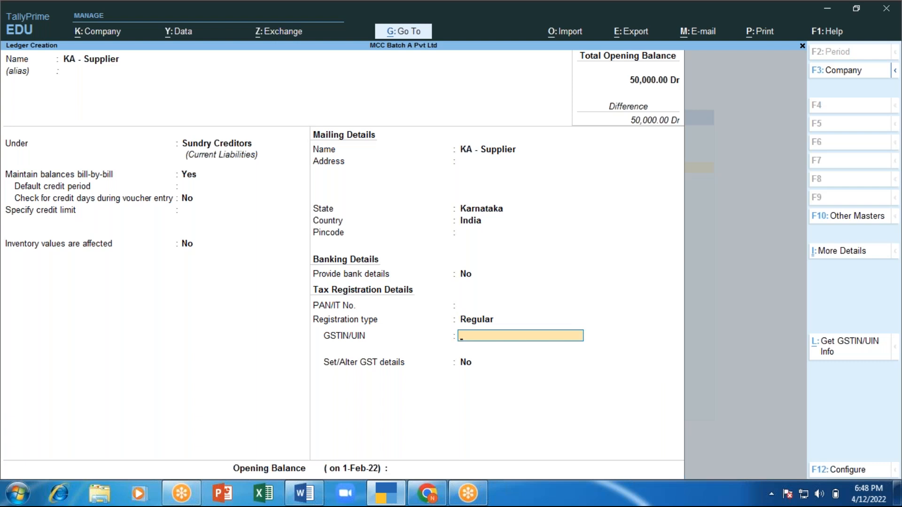
{"action": "type", "text": "29AZSDF7894A1Z1"}
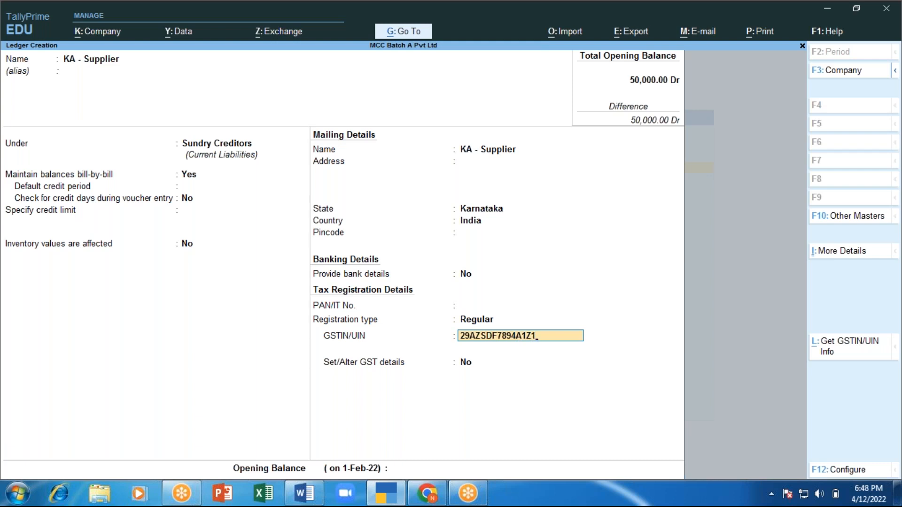
{"action": "key", "text": "Return"}
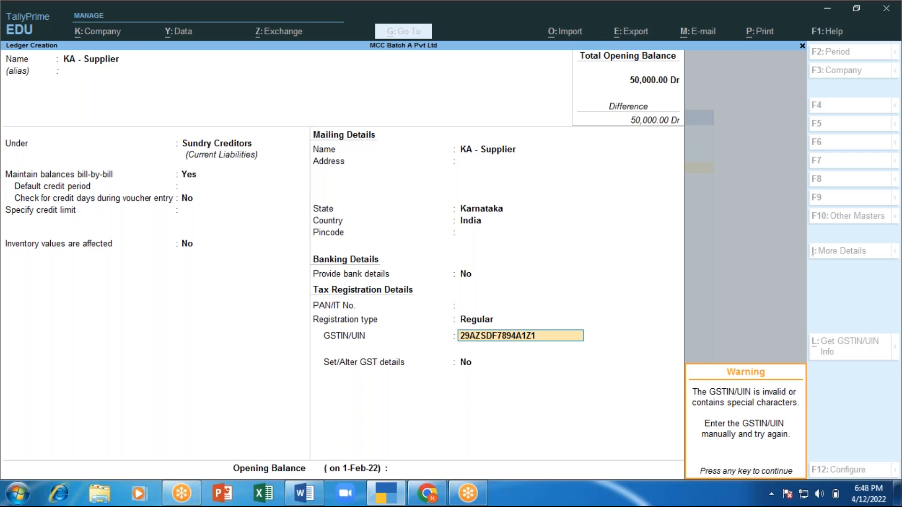
{"action": "key", "text": "Return"}
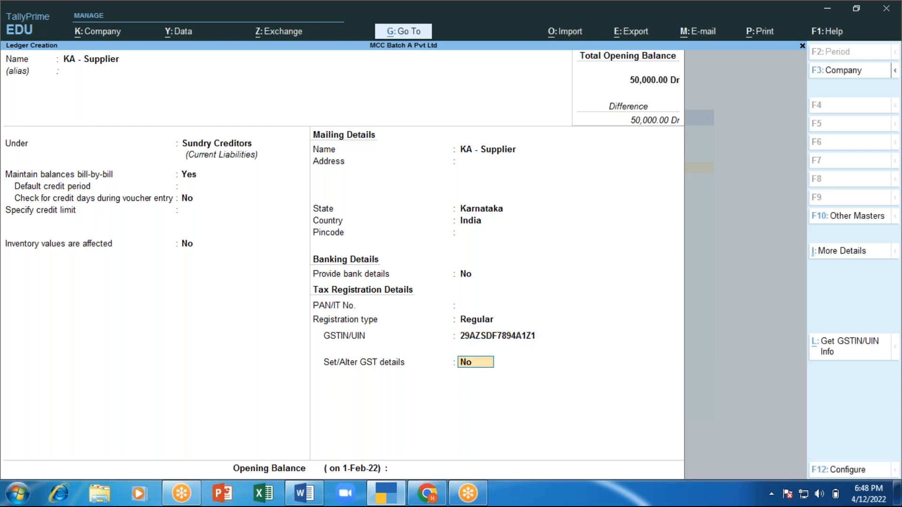
{"action": "key", "text": "Return"}
{"action": "key", "text": "Return"}
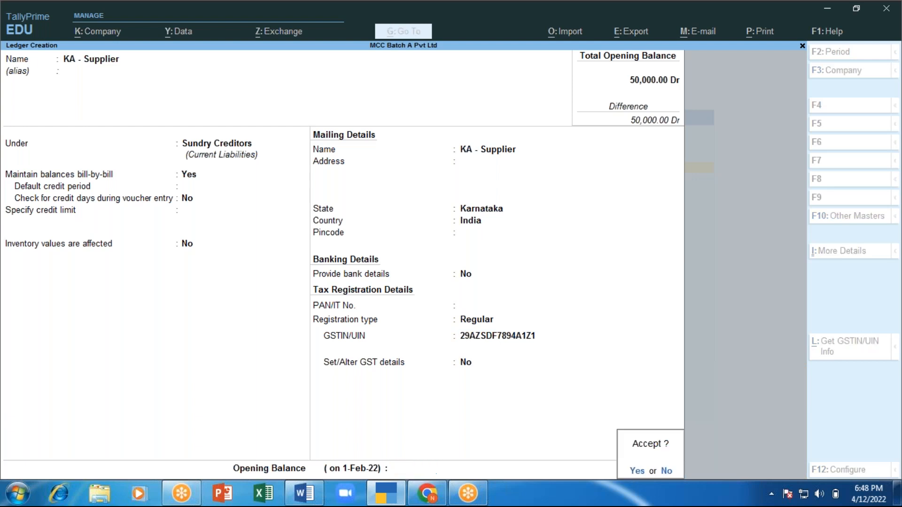
{"action": "key", "text": "Return"}
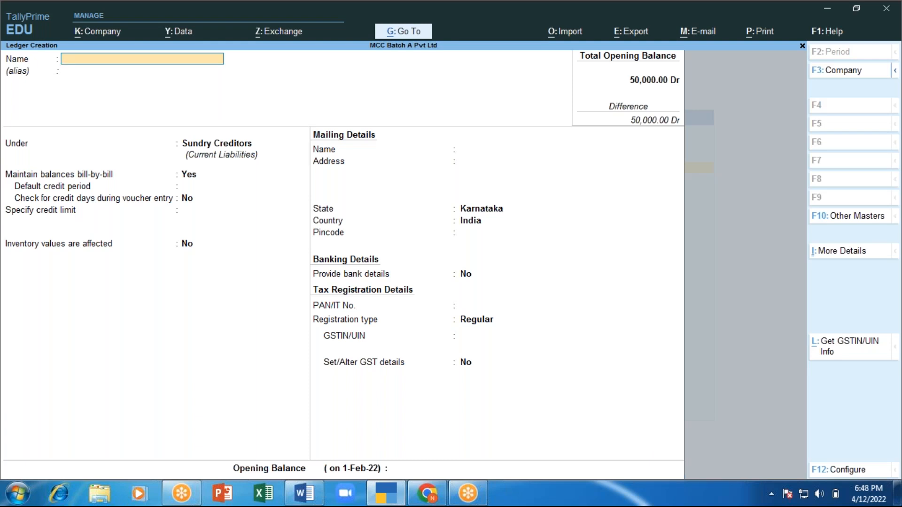
Start another ledger named KL - Supplier under Sundry Creditors
{"action": "type", "text": "KL - Suplplier"}
{"action": "key", "text": "Return"}
{"action": "key", "text": "Return"}
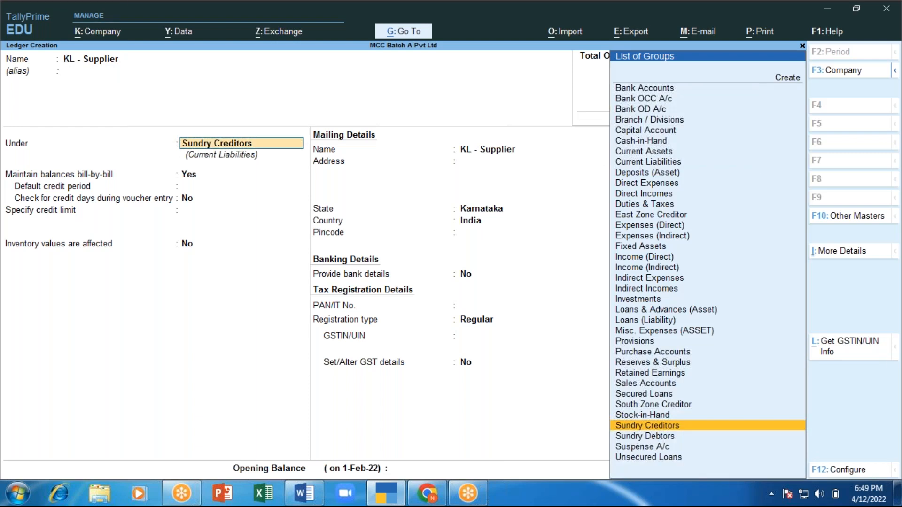
{"action": "key", "text": "Return"}
Keep bill-by-bill balances on for KL - Supplier and set its mailing state to Kerala
{"action": "key", "text": "Return"}
{"action": "key", "text": "Return"}
{"action": "key", "text": "Return"}
{"action": "key", "text": "Return"}
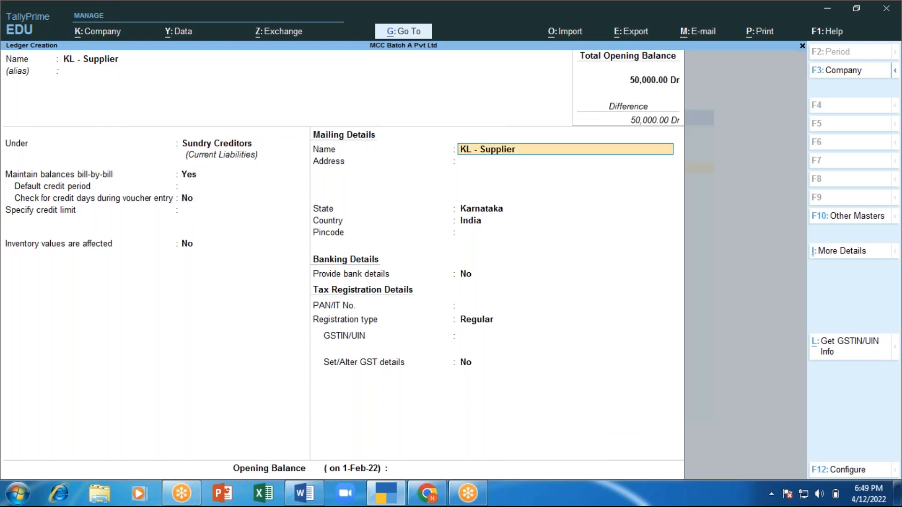
{"action": "key", "text": "Return"}
{"action": "key", "text": "Return"}
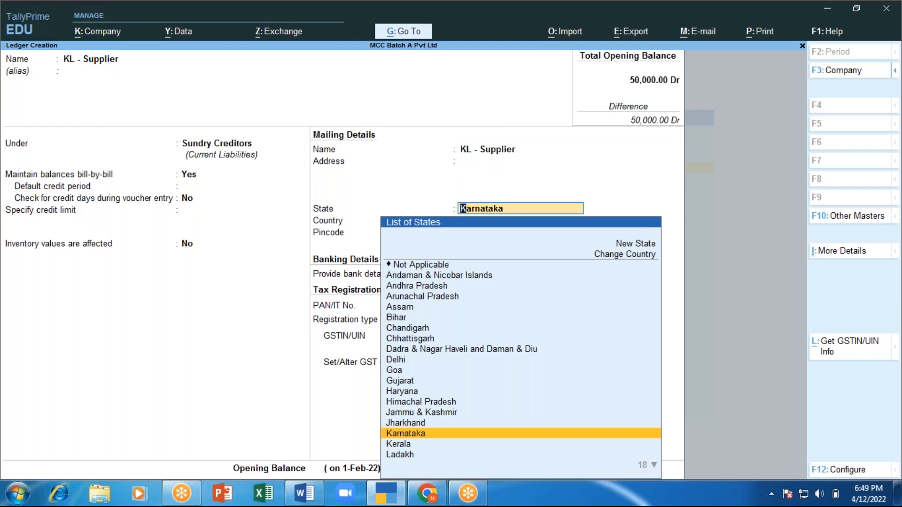
{"action": "key", "text": "Down"}
{"action": "key", "text": "Return"}
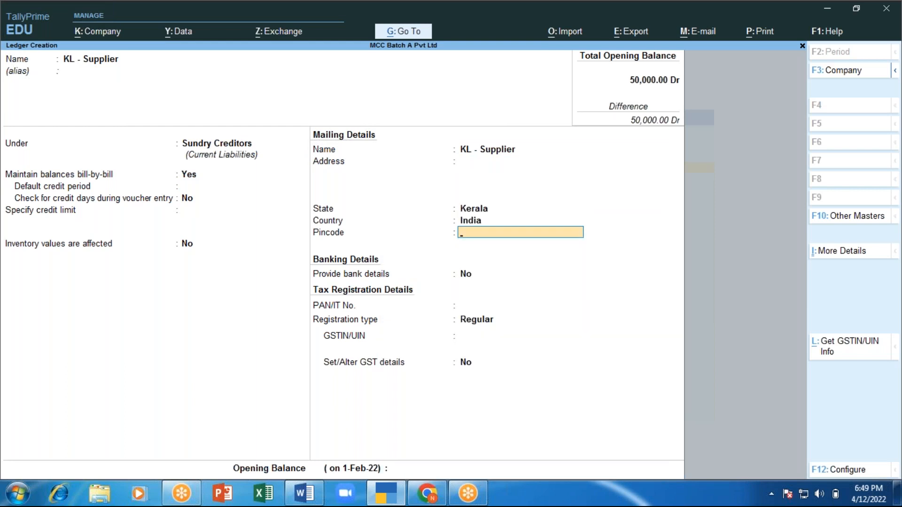
Keep KL - Supplier's registration type as Regular without bank details, enter its GSTIN/UIN, and save the ledger
{"action": "key", "text": "Return"}
{"action": "key", "text": "Return"}
{"action": "key", "text": "Return"}
{"action": "key", "text": "Return"}
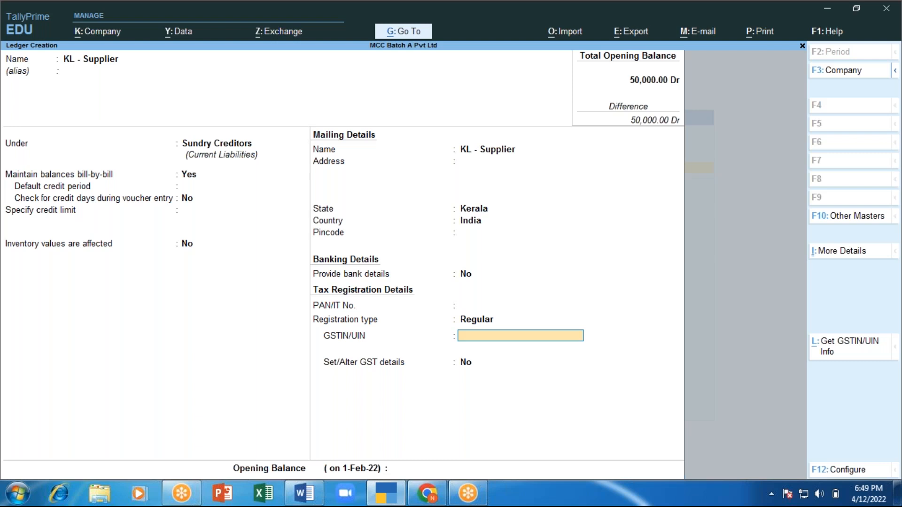
{"action": "type", "text": "32ASDFA"}
{"action": "type", "text": "1234A1"}
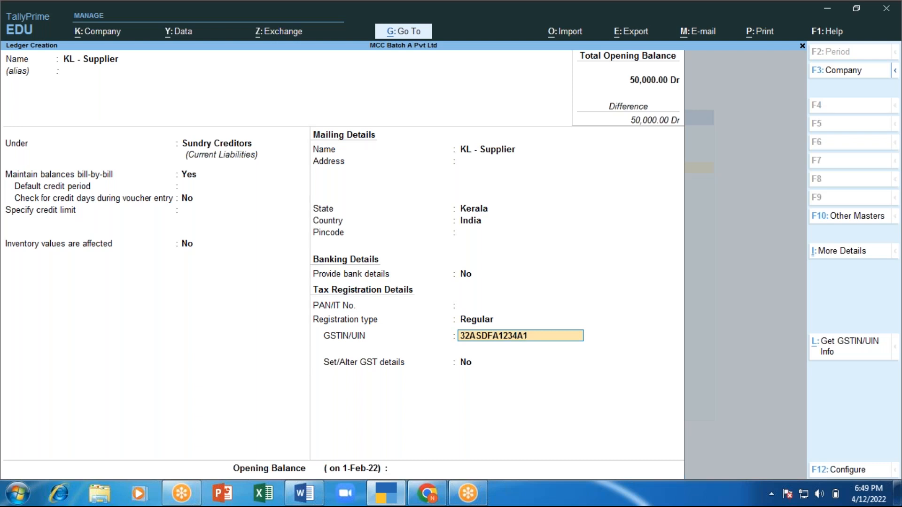
{"action": "type", "text": "A0"}
{"action": "key", "text": "Return"}
{"action": "key", "text": "Return"}
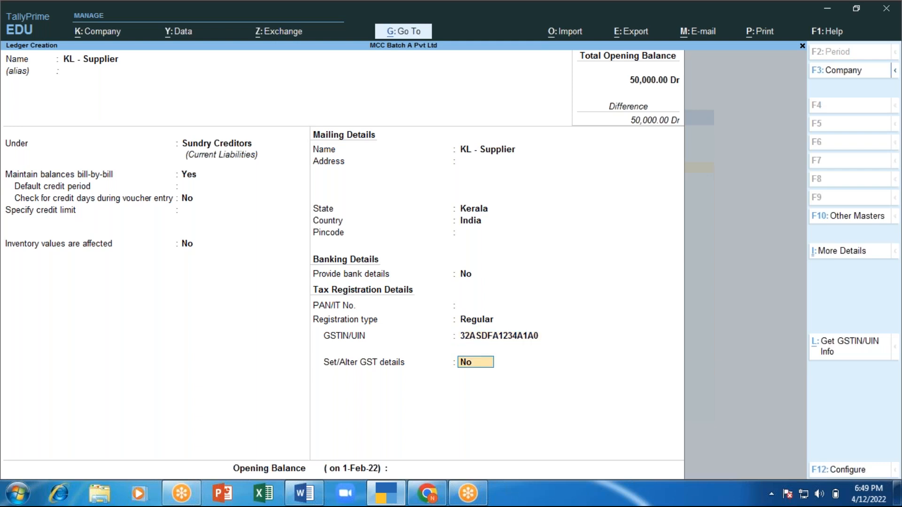
{"action": "key", "text": "Return"}
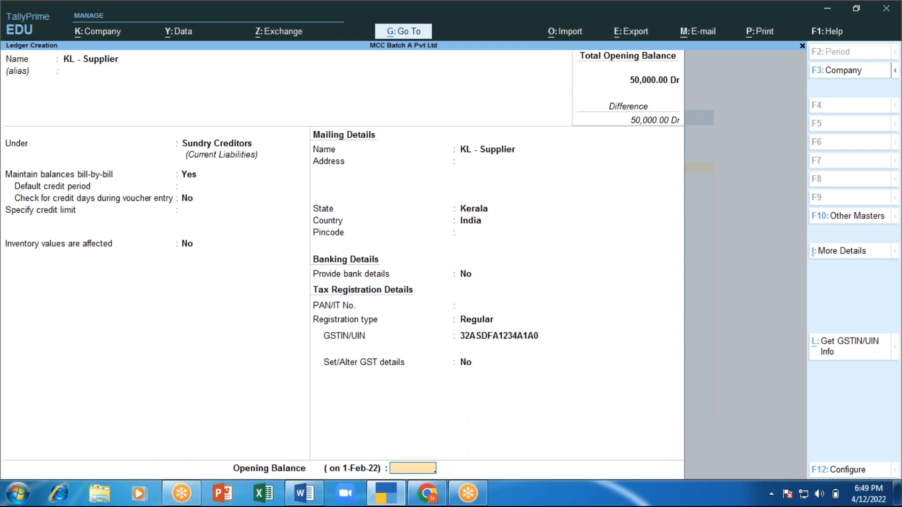
{"action": "key", "text": "Return"}
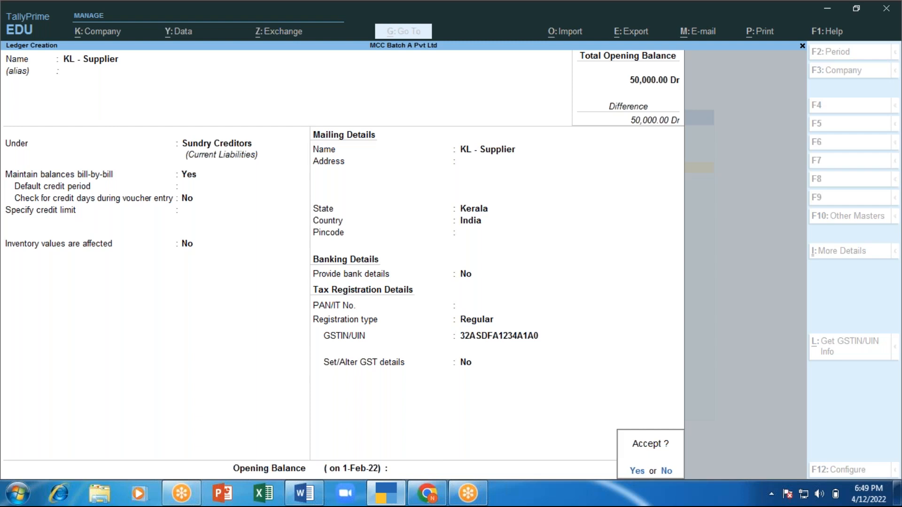
{"action": "key", "text": "Return"}
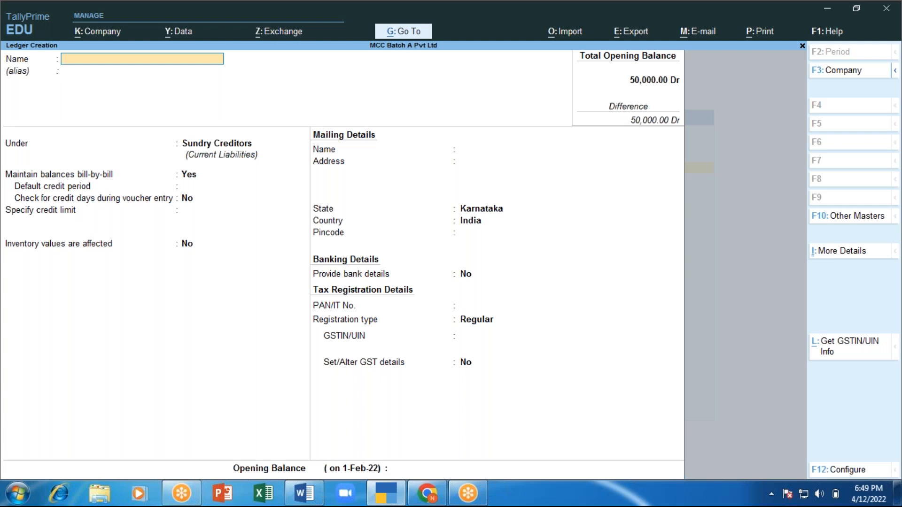
Start a ledger named KA - Customer under Sundry Debtors, keeping bill-by-bill balances on and the credit fields empty
{"action": "type", "text": "KA - customer"}
{"action": "key", "text": "Return"}
{"action": "key", "text": "Return"}
{"action": "type", "text": "Deb"}
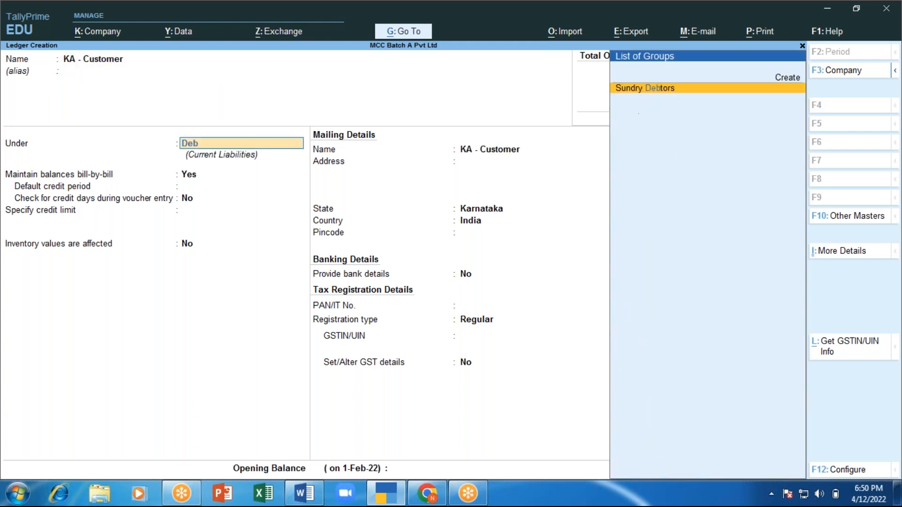
{"action": "key", "text": "Return"}
{"action": "key", "text": "Return"}
{"action": "key", "text": "Return"}
{"action": "key", "text": "Return"}
{"action": "key", "text": "Return"}
{"action": "key", "text": "Return"}
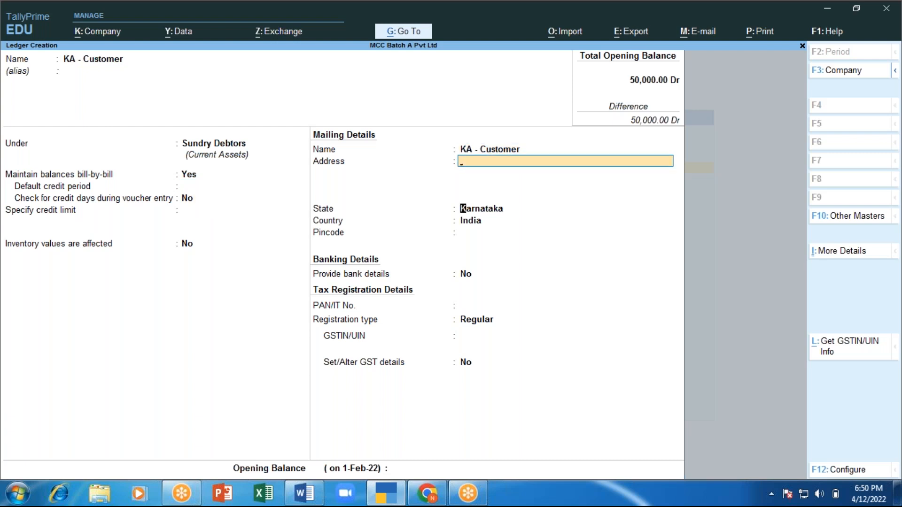
Keep KA - Customer's state as Karnataka and registration type as Regular, leaving the address, pincode, bank details and PAN unset
{"action": "key", "text": "Return"}
{"action": "key", "text": "Return"}
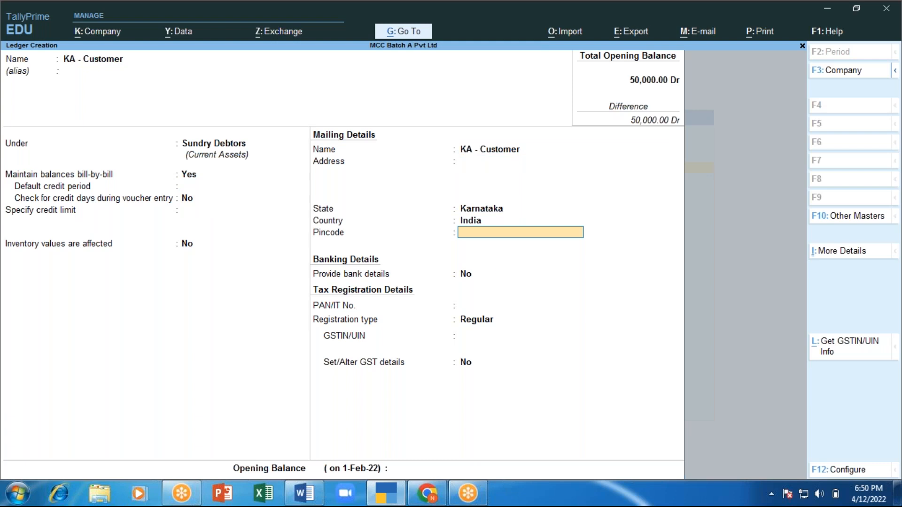
{"action": "key", "text": "Return"}
{"action": "key", "text": "Return"}
{"action": "key", "text": "Return"}
{"action": "key", "text": "Return"}
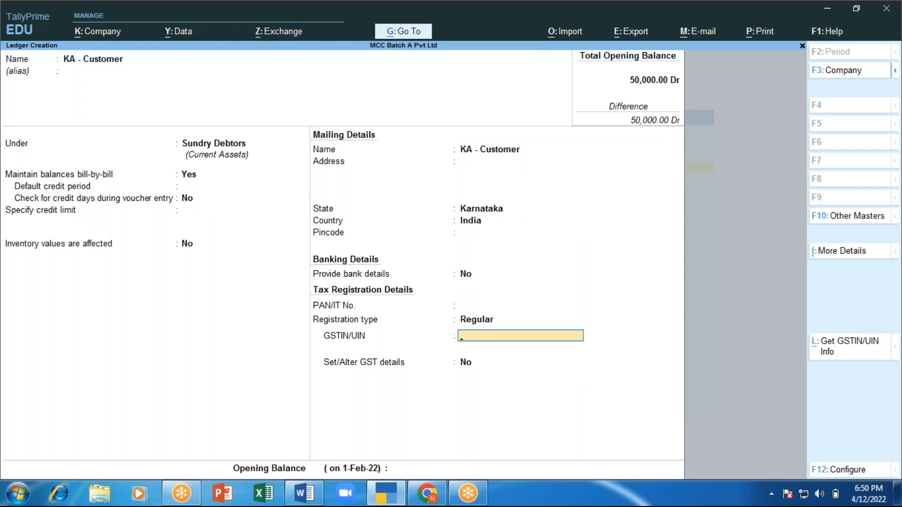
Enter KA - Customer's GSTIN/UIN, keep Set/Alter GST details at No, and save the ledger without an opening balance
{"action": "type", "text": "29AZAZA12341Z1"}
{"action": "key", "text": "Return"}
{"action": "key", "text": "Return"}
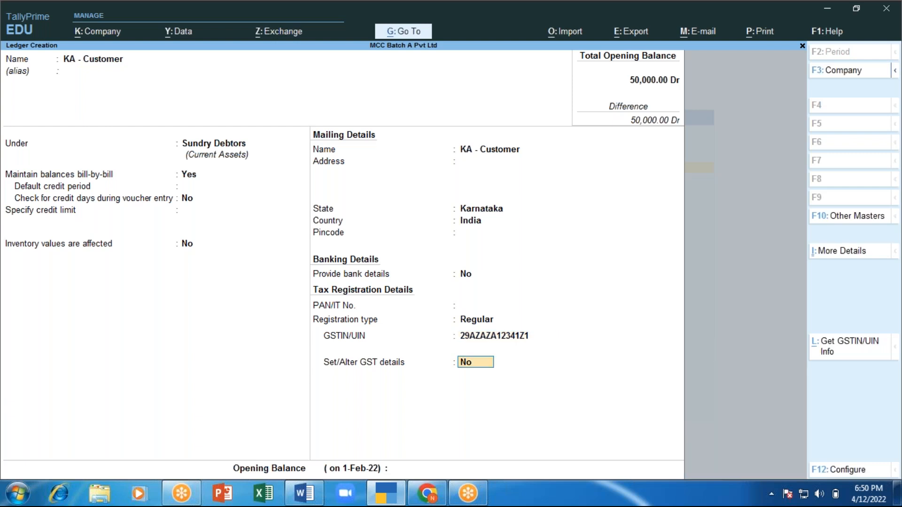
{"action": "key", "text": "Return"}
{"action": "key", "text": "Return"}
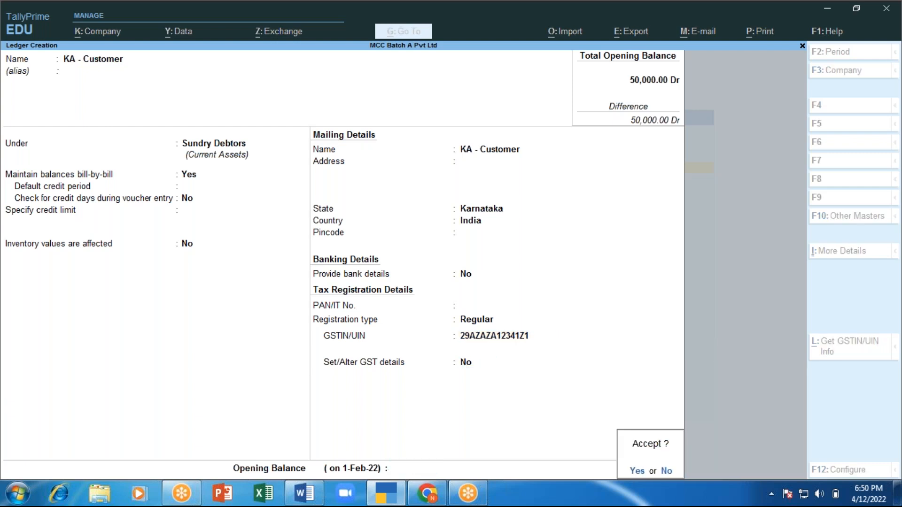
{"action": "key", "text": "Return"}
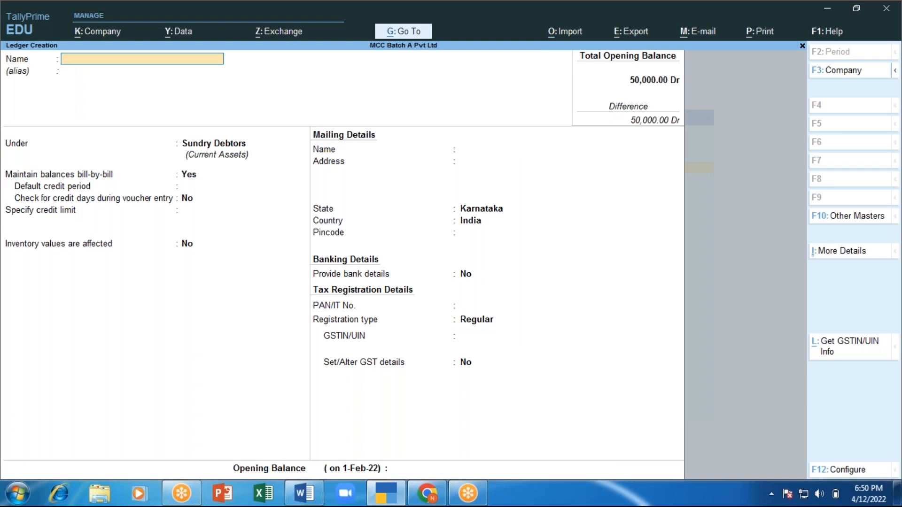
Start another ledger named TN - Customer under Sundry Debtors
{"action": "type", "text": "TN - Customer"}
{"action": "key", "text": "Return"}
{"action": "key", "text": "Return"}
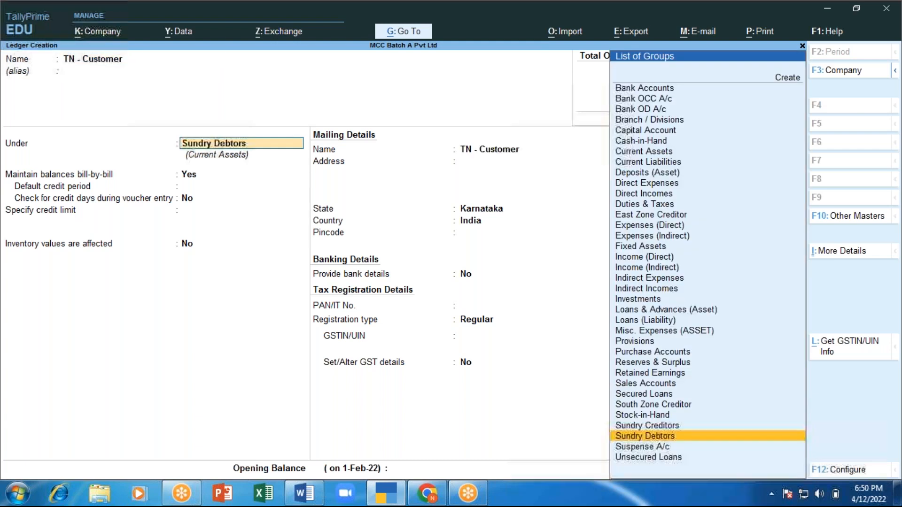
{"action": "key", "text": "Return"}
Keep bill-by-bill balances on for TN - Customer and set its mailing state to Tamil Nadu
{"action": "key", "text": "Return"}
{"action": "key", "text": "Return"}
{"action": "key", "text": "Return"}
{"action": "key", "text": "Return"}
{"action": "key", "text": "Return"}
{"action": "key", "text": "Return"}
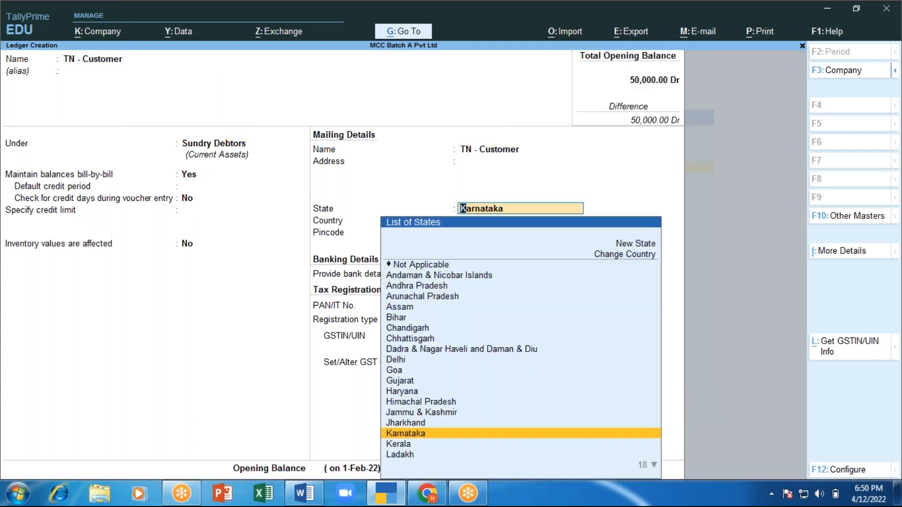
{"action": "type", "text": "Tami"}
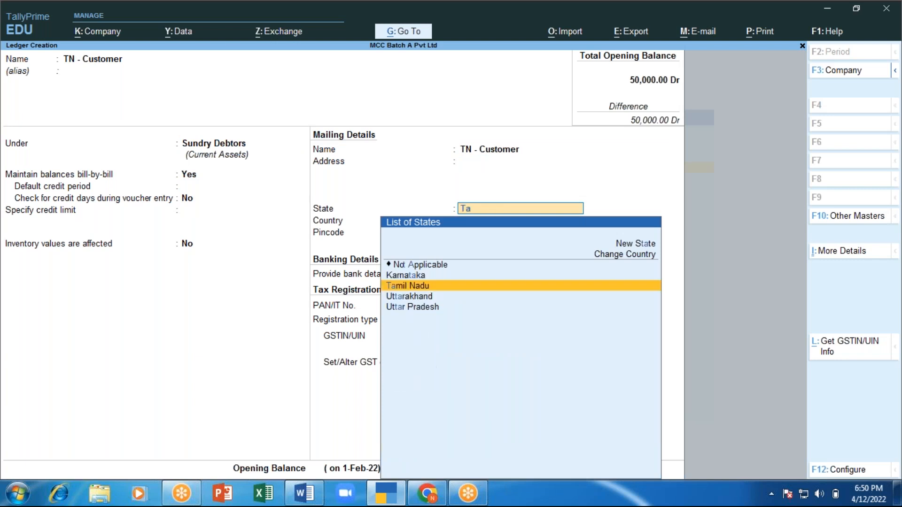
{"action": "key", "text": "Return"}
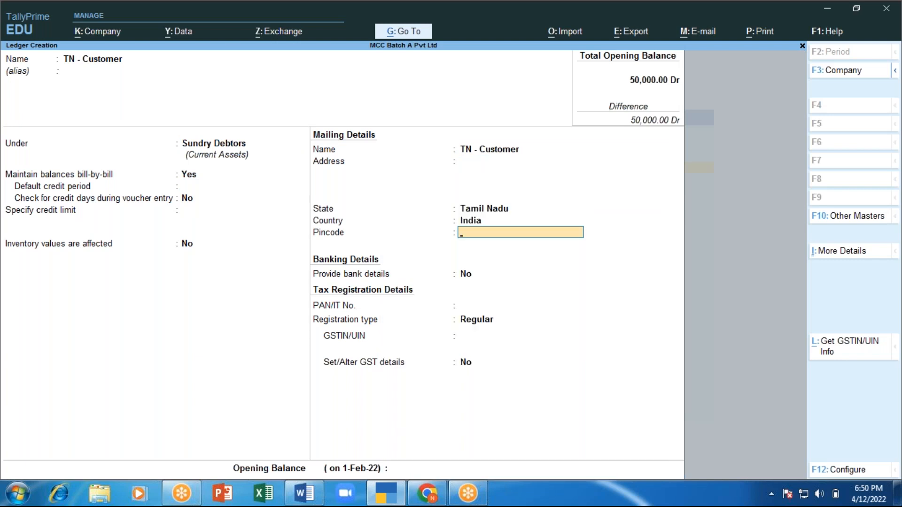
Keep TN - Customer's registration type as Regular without bank details, enter its GSTIN/UIN, and save the ledger
{"action": "key", "text": "Return"}
{"action": "key", "text": "Return"}
{"action": "key", "text": "Return"}
{"action": "key", "text": "Return"}
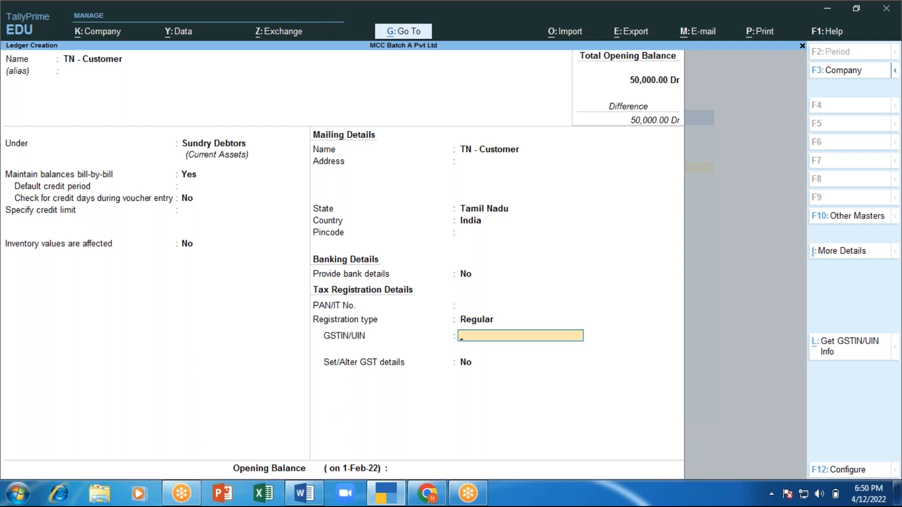
{"action": "type", "text": "33FRDSA9541A1Z0"}
{"action": "key", "text": "Return"}
{"action": "key", "text": "Return"}
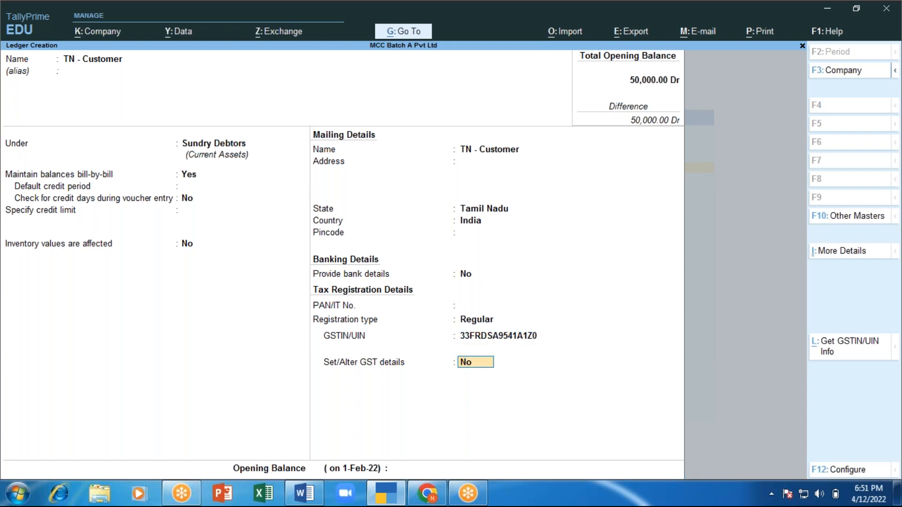
{"action": "key", "text": "ctrl+a"}
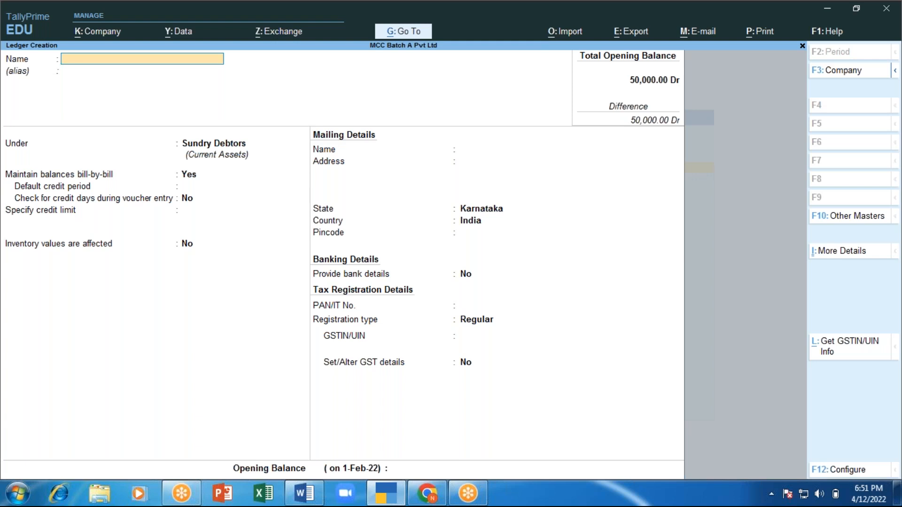
Start a ledger named CGST under Duties & Taxes with duty type GST and tax type Central Tax
{"action": "type", "text": "CGST"}
{"action": "key", "text": "Return"}
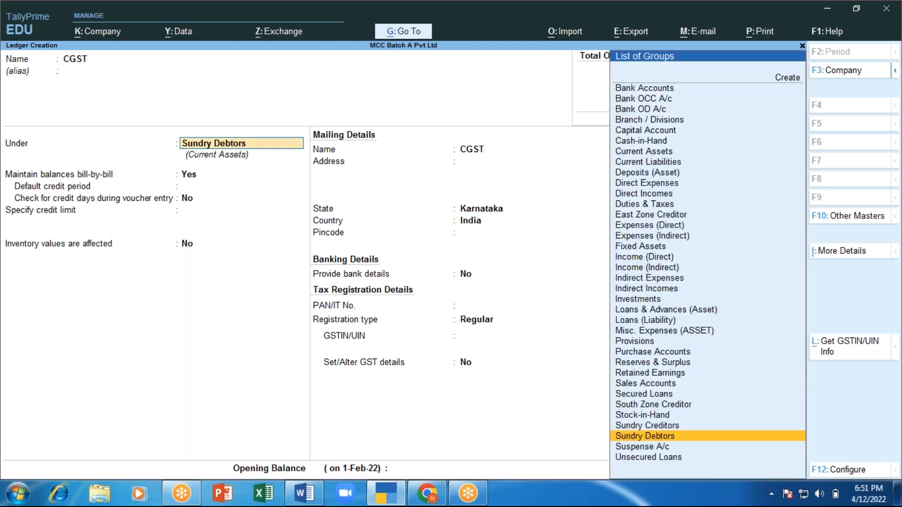
{"action": "type", "text": "Dut"}
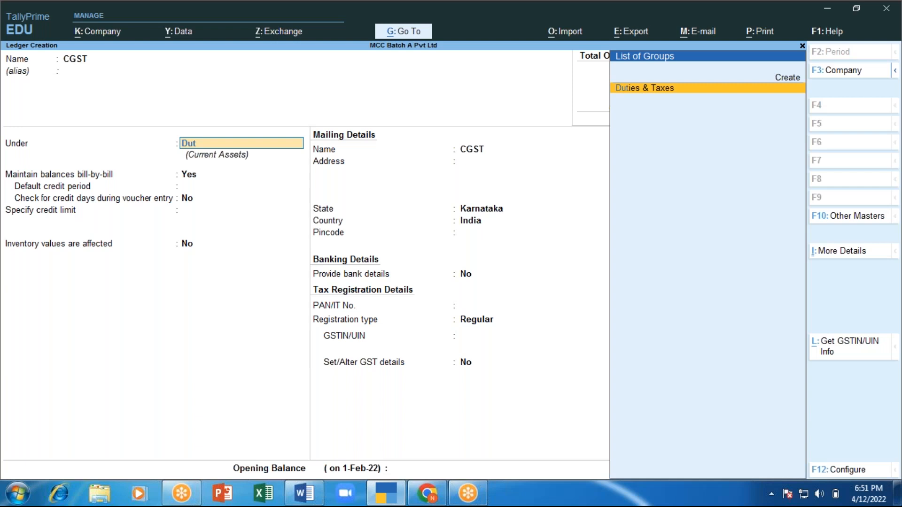
{"action": "key", "text": "Return"}
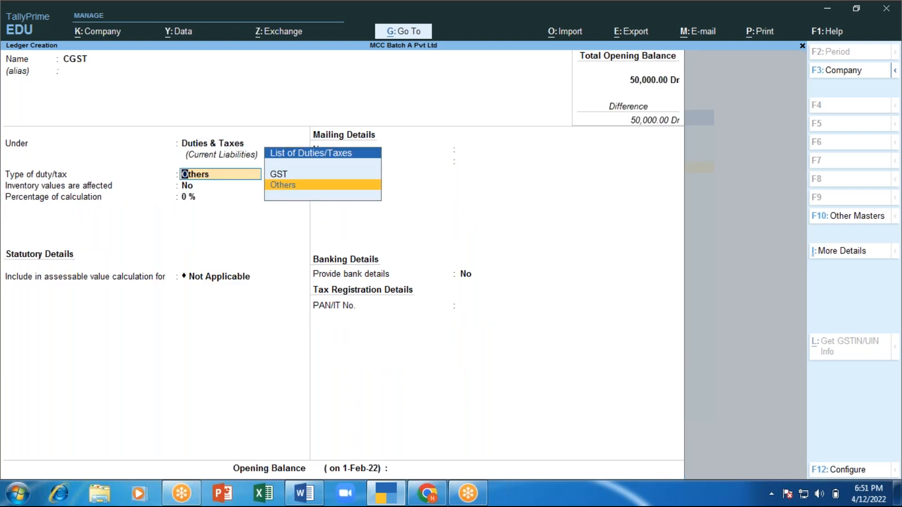
{"action": "key", "text": "Up"}
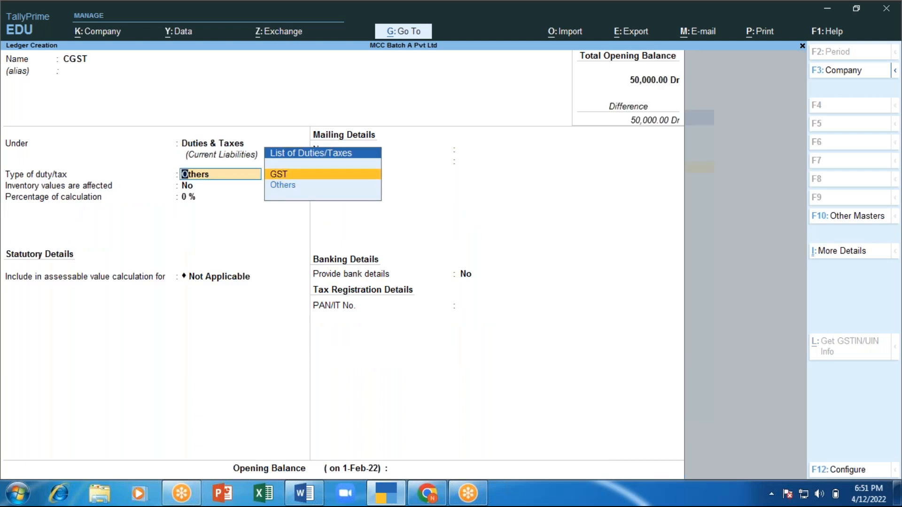
{"action": "key", "text": "Return"}
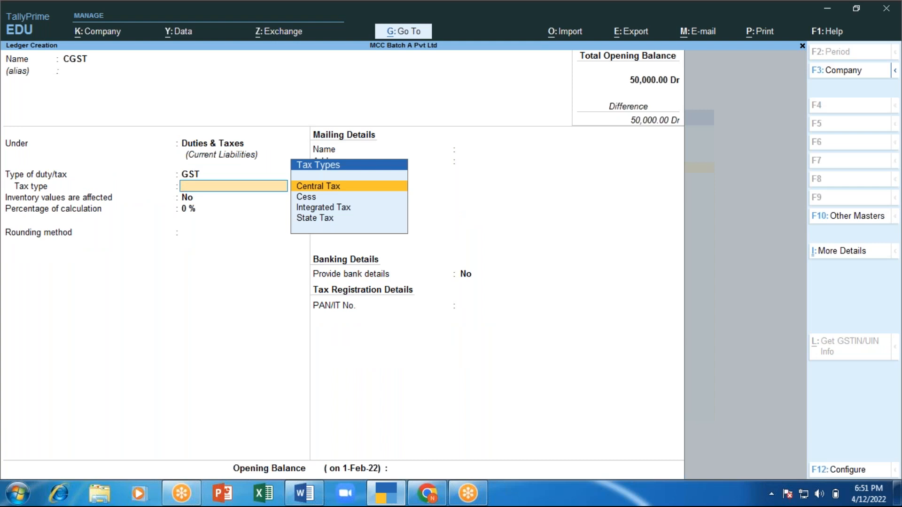
{"action": "key", "text": "Return"}
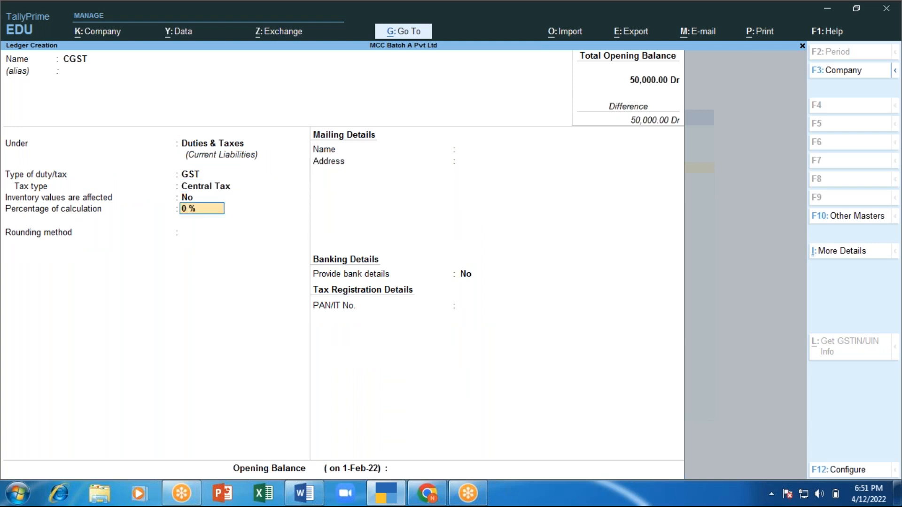
Keep CGST's calculation percentage at 0% and rounding method as Not Applicable, and save the ledger without an opening balance
{"action": "key", "text": "Return"}
{"action": "key", "text": "Return"}
{"action": "key", "text": "Return"}
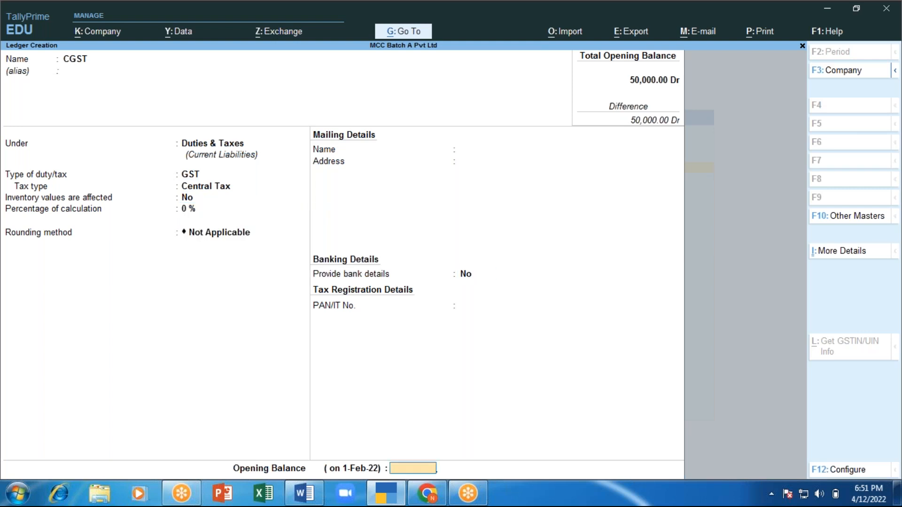
{"action": "key", "text": "Return"}
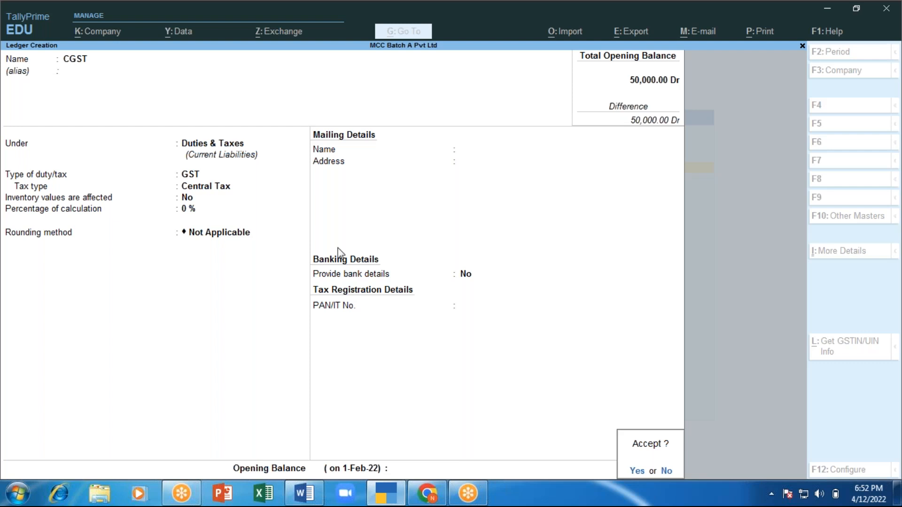
{"action": "key", "text": "Return"}
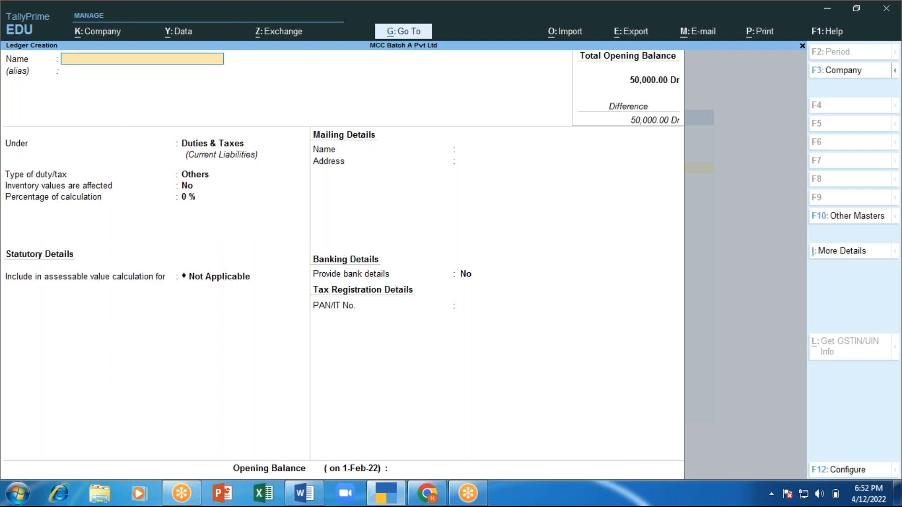
Start a ledger named SGST under Duties & Taxes with duty type GST
{"action": "type", "text": "SGST"}
{"action": "key", "text": "Return"}
{"action": "key", "text": "Return"}
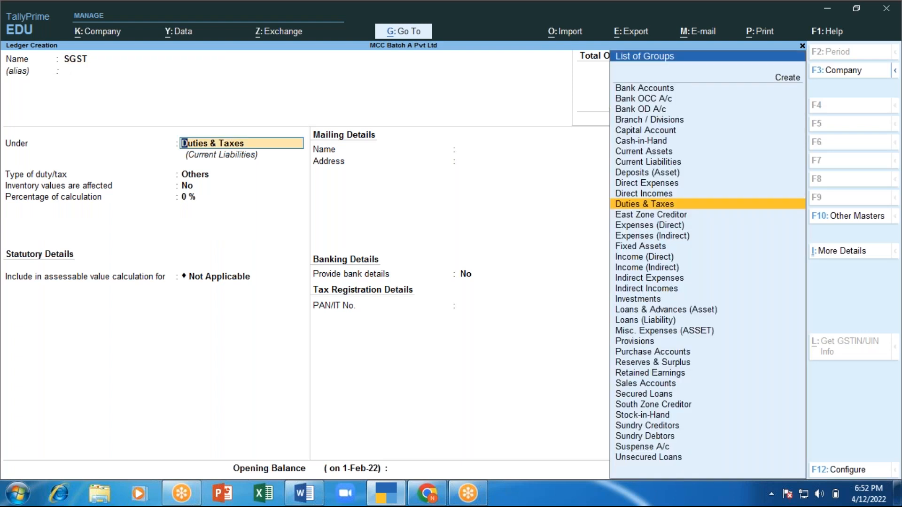
{"action": "key", "text": "Return"}
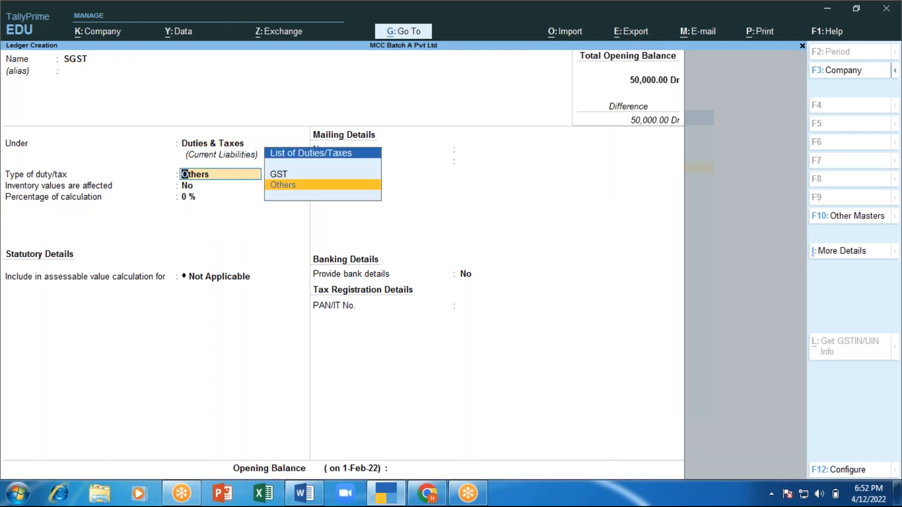
{"action": "key", "text": "Up"}
{"action": "key", "text": "Return"}
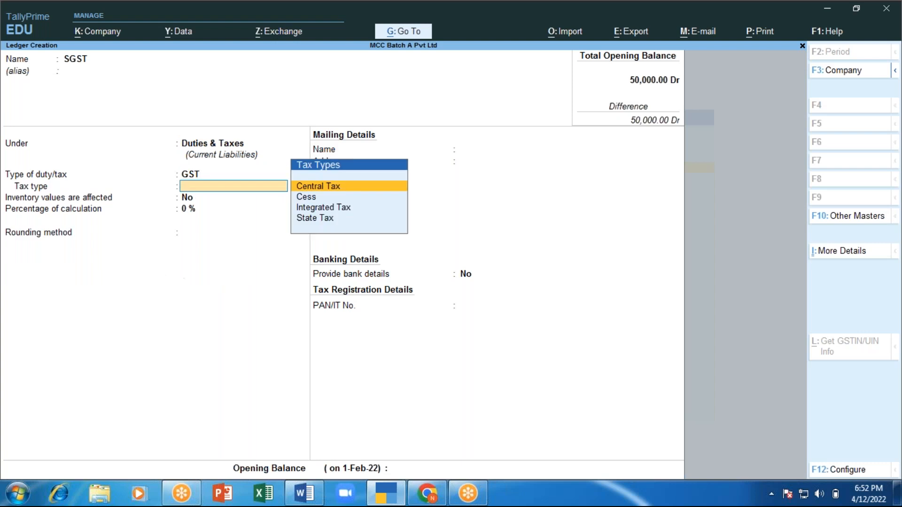
Set SGST's tax type to State Tax, keep its calculation percentage at 0%, and save the ledger
{"action": "key", "text": "Down"}
{"action": "key", "text": "Down"}
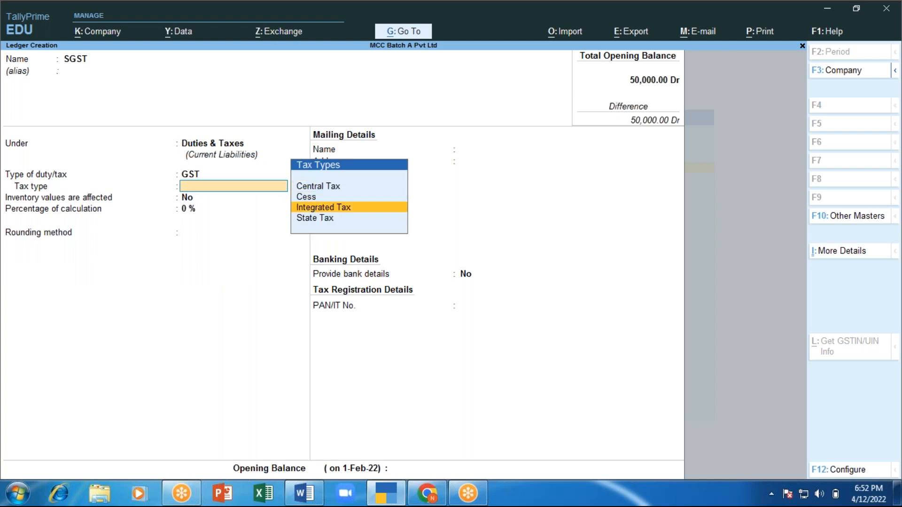
{"action": "key", "text": "Up"}
{"action": "key", "text": "Down"}
{"action": "key", "text": "Down"}
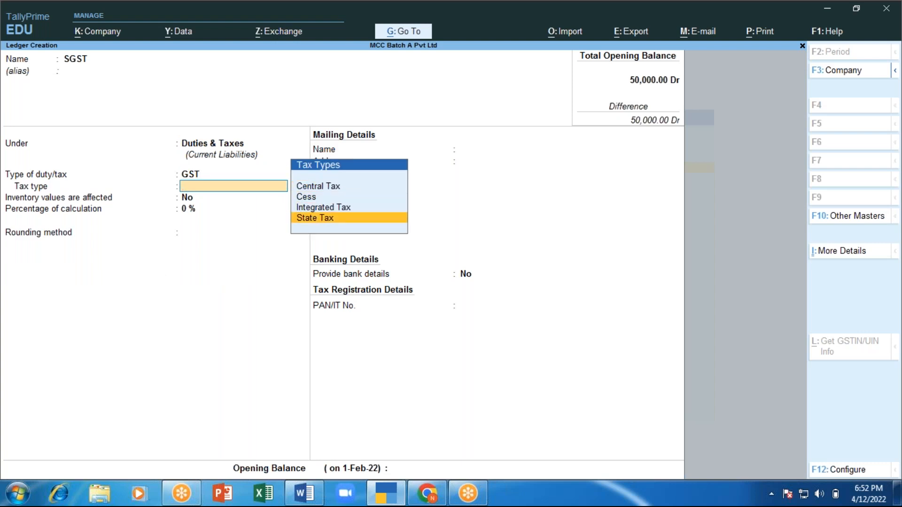
{"action": "key", "text": "Return"}
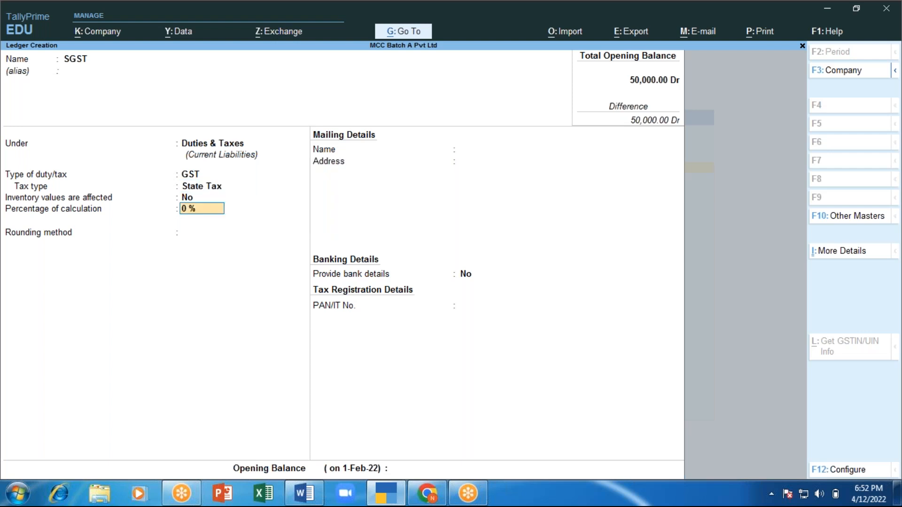
{"action": "key", "text": "Return"}
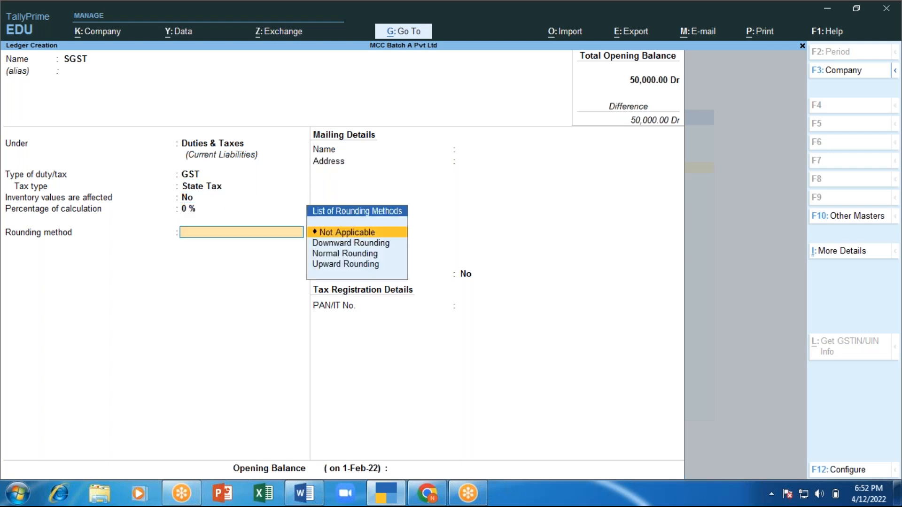
{"action": "key", "text": "ctrl"}
{"action": "key", "text": "ctrl+a"}
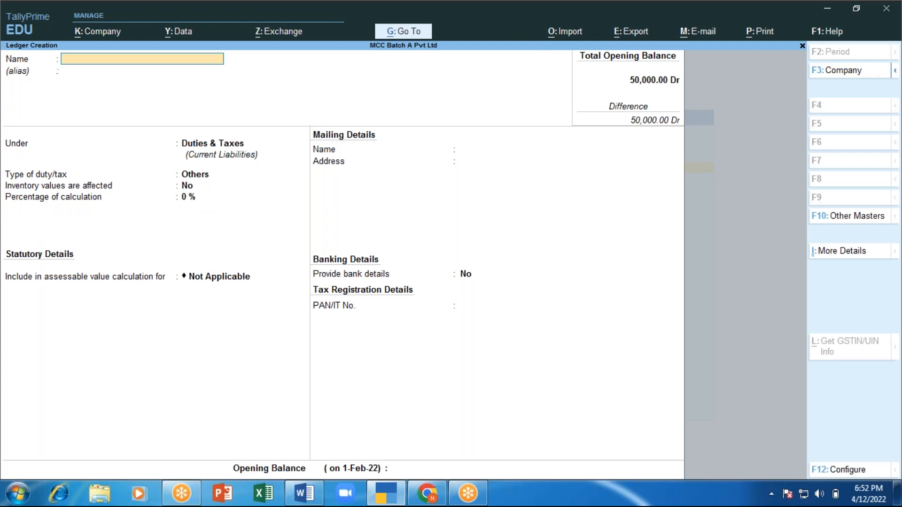
Start a ledger named IGST under Duties & Taxes with duty type GST
{"action": "type", "text": "IGST"}
{"action": "key", "text": "Return"}
{"action": "key", "text": "Return"}
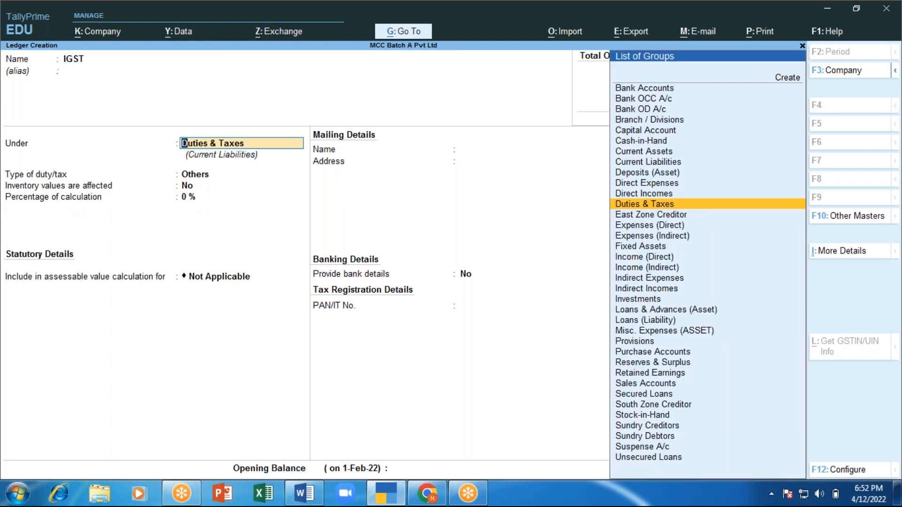
{"action": "key", "text": "Return"}
{"action": "key", "text": "Up"}
{"action": "key", "text": "Return"}
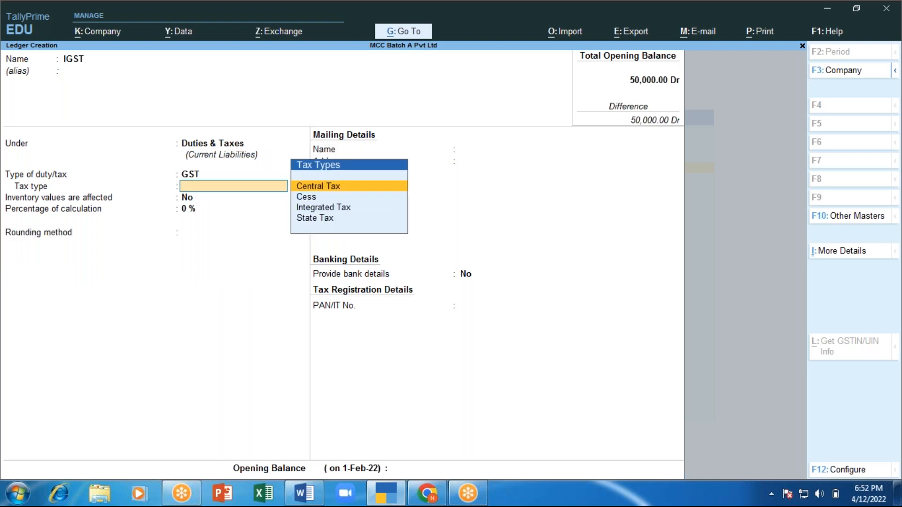
Set IGST's tax type to Integrated Tax with 0% and rounding Not Applicable, save the ledger, and begin quitting ledger creation
{"action": "key", "text": "Down"}
{"action": "key", "text": "Down"}
{"action": "key", "text": "Down"}
{"action": "key", "text": "Up"}
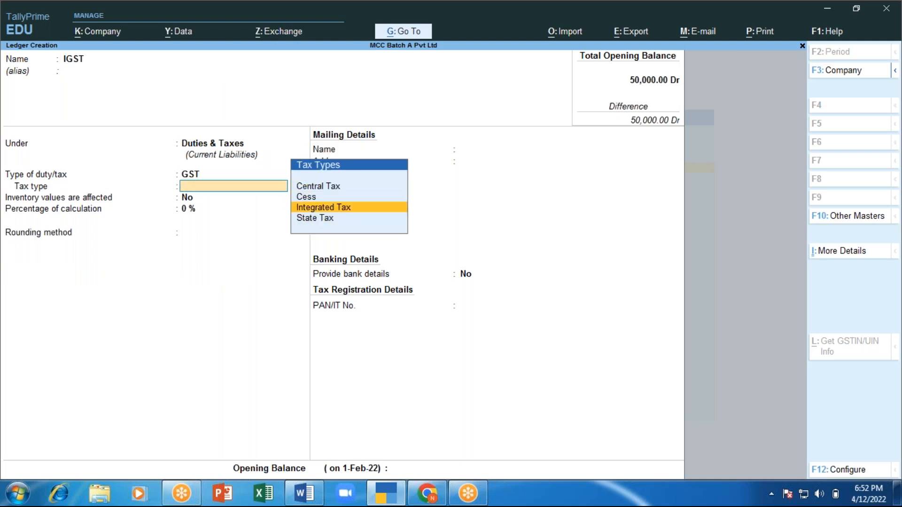
{"action": "key", "text": "Return"}
{"action": "key", "text": "Return"}
{"action": "key", "text": "Return"}
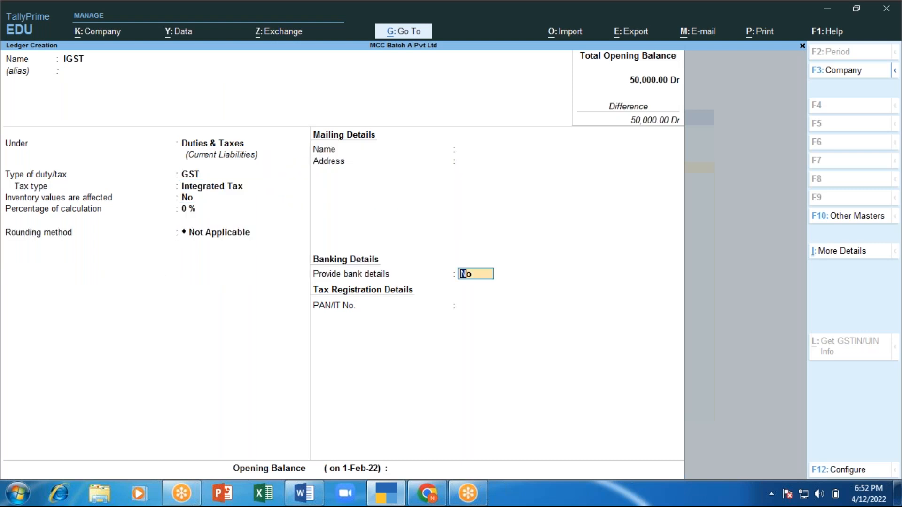
{"action": "key", "text": "ctrl"}
{"action": "key", "text": "ctrl+a"}
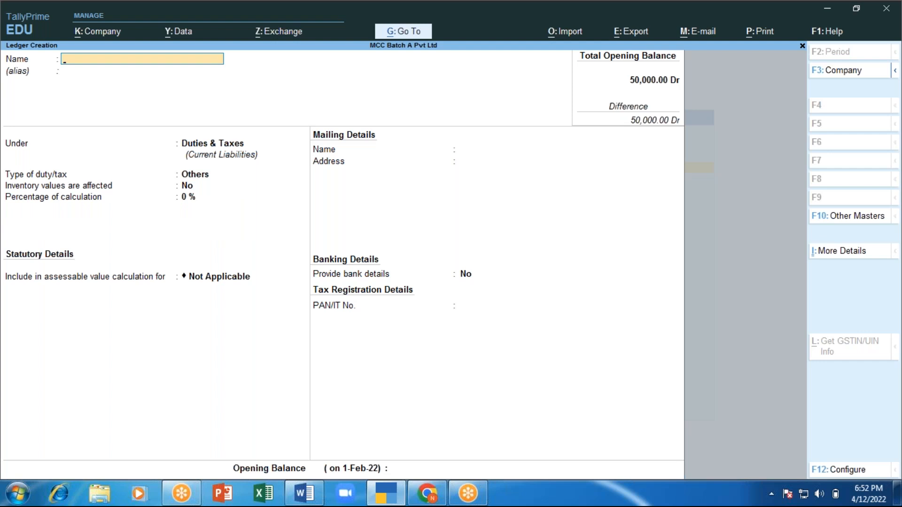
{"action": "key", "text": "Escape"}
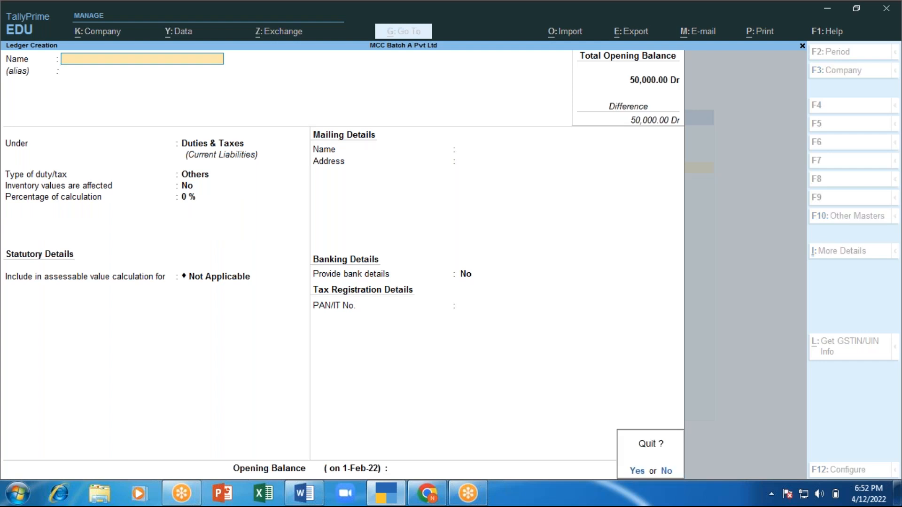
Leave ledger creation and open the Purchase ledger for alteration
{"action": "key", "text": "y"}
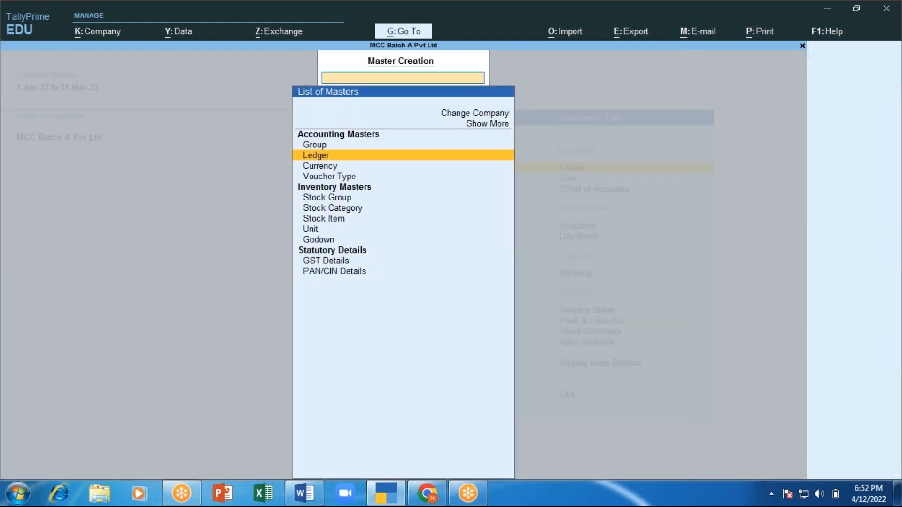
{"action": "key", "text": "Escape"}
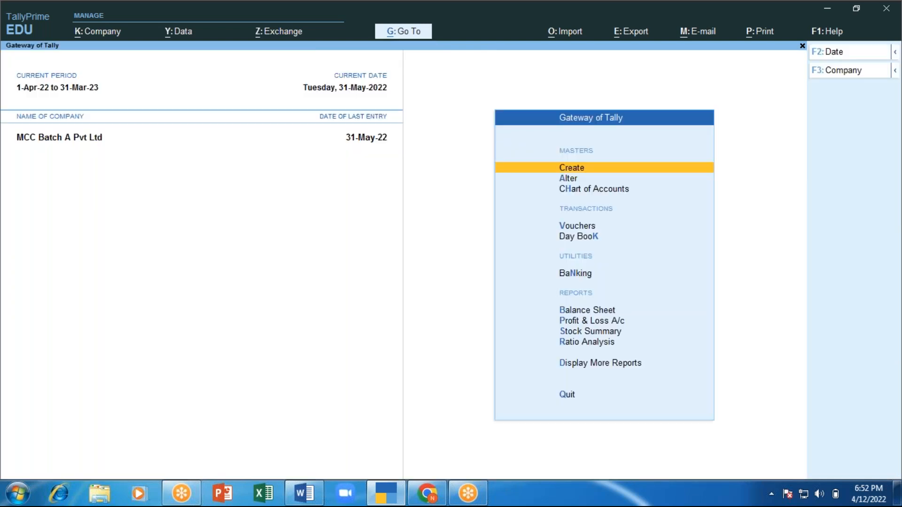
{"action": "key", "text": "Down"}
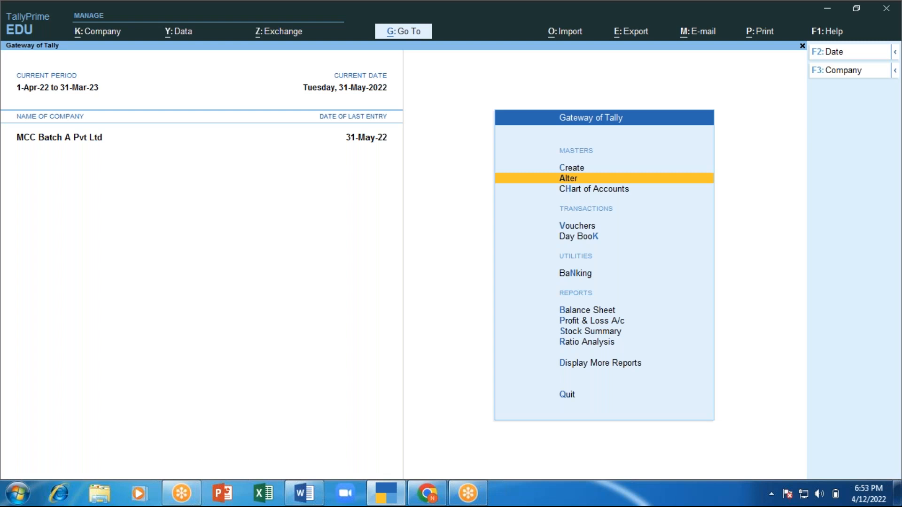
{"action": "key", "text": "Return"}
{"action": "key", "text": "Down"}
{"action": "key", "text": "Down"}
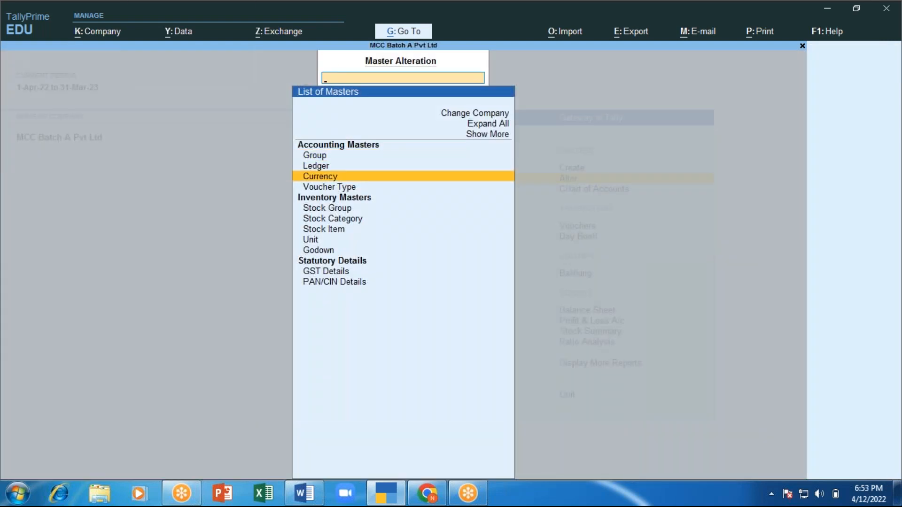
{"action": "key", "text": "Up"}
{"action": "key", "text": "Return"}
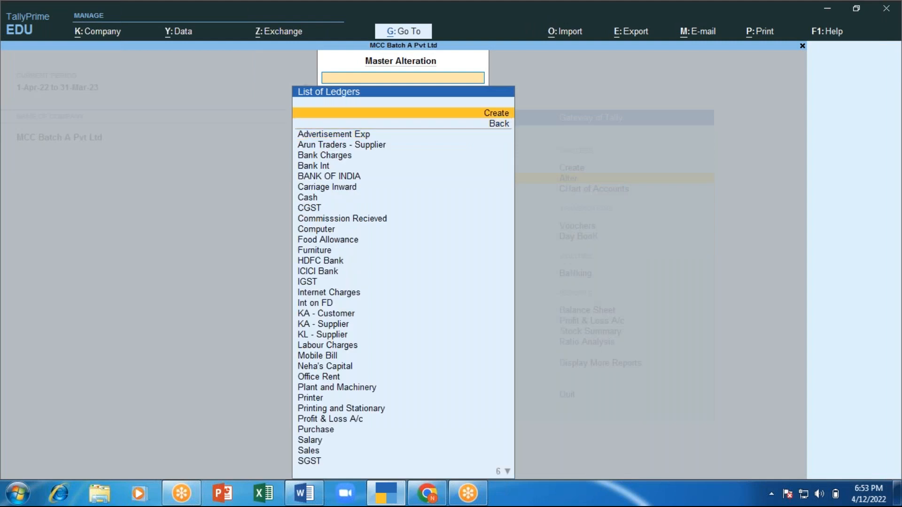
{"action": "type", "text": "Pur"}
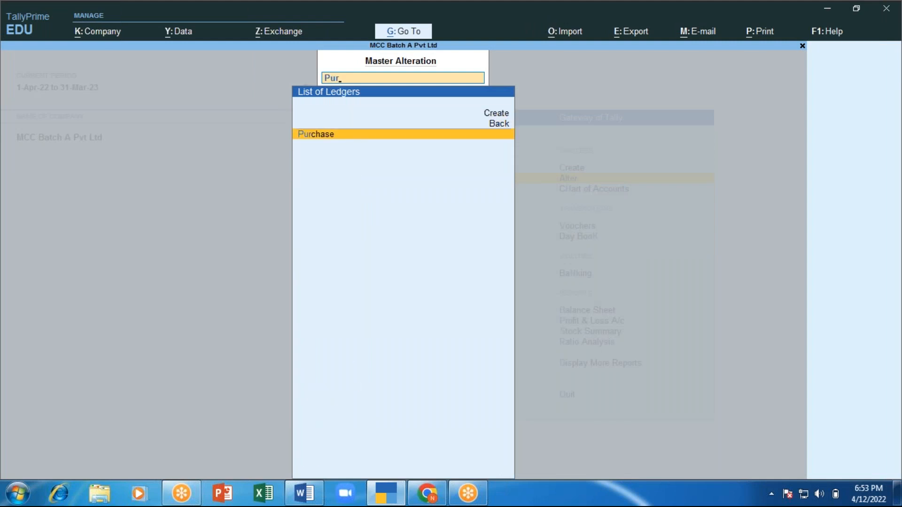
{"action": "key", "text": "Return"}
Set the Purchase ledger's GST applicability to Applicable with type of supply Goods, and save the ledger
{"action": "key", "text": "Return"}
{"action": "key", "text": "Return"}
{"action": "key", "text": "Return"}
{"action": "key", "text": "Return"}
{"action": "key", "text": "Return"}
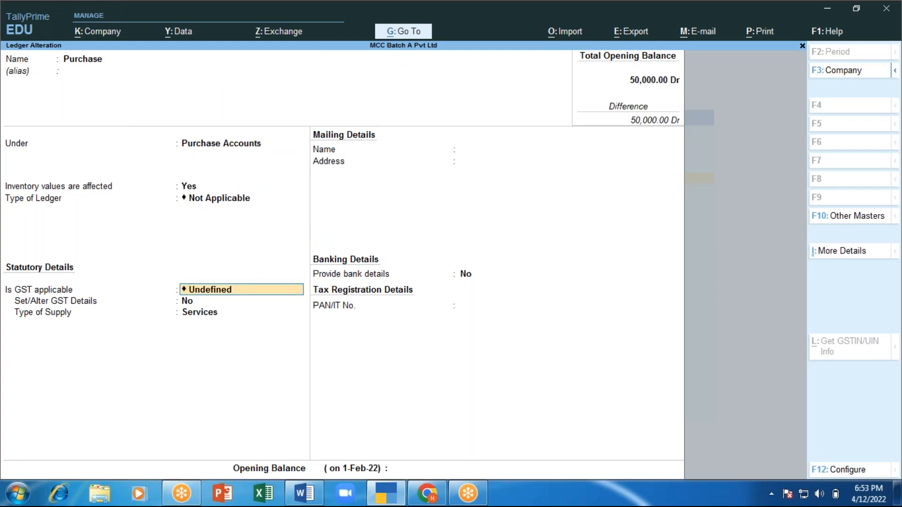
{"action": "key", "text": "BackSpace"}
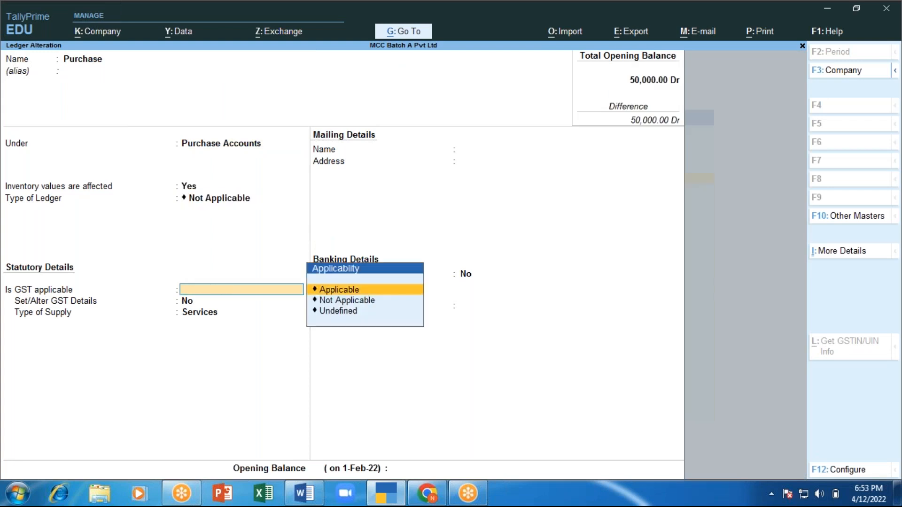
{"action": "key", "text": "Return"}
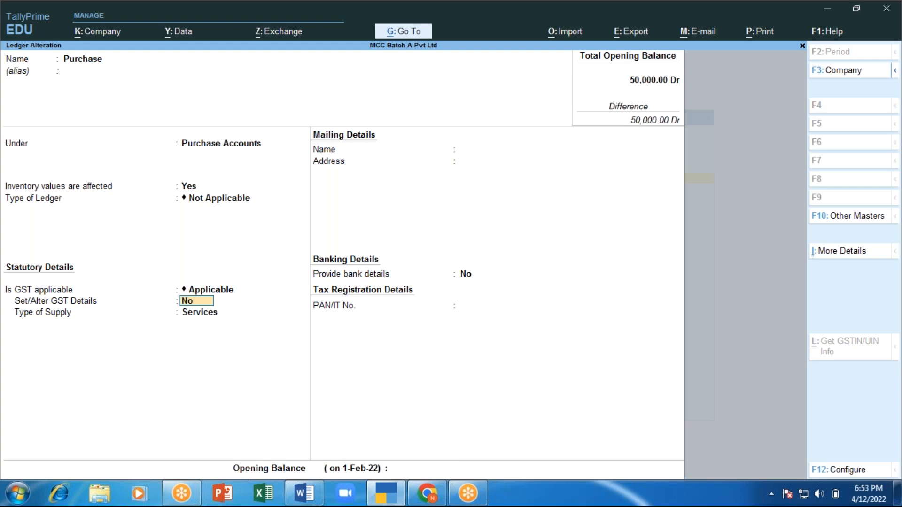
{"action": "key", "text": "Return"}
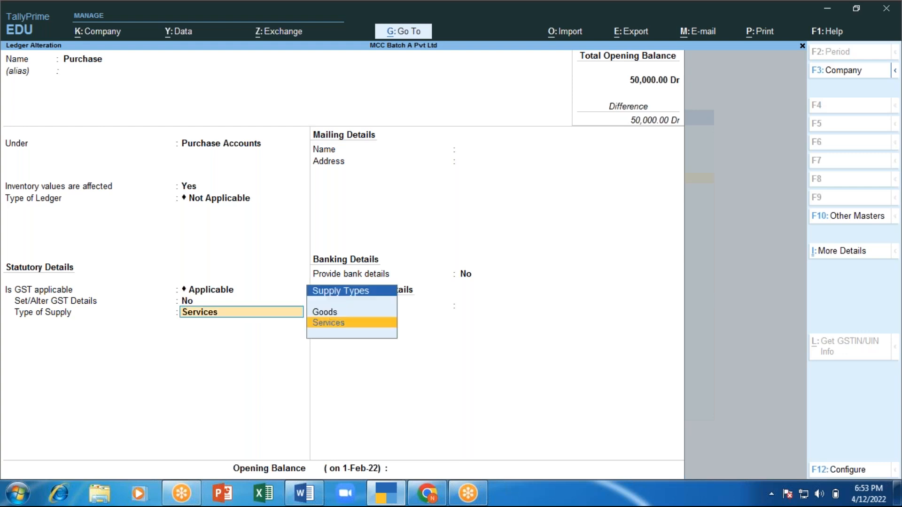
{"action": "key", "text": "Up"}
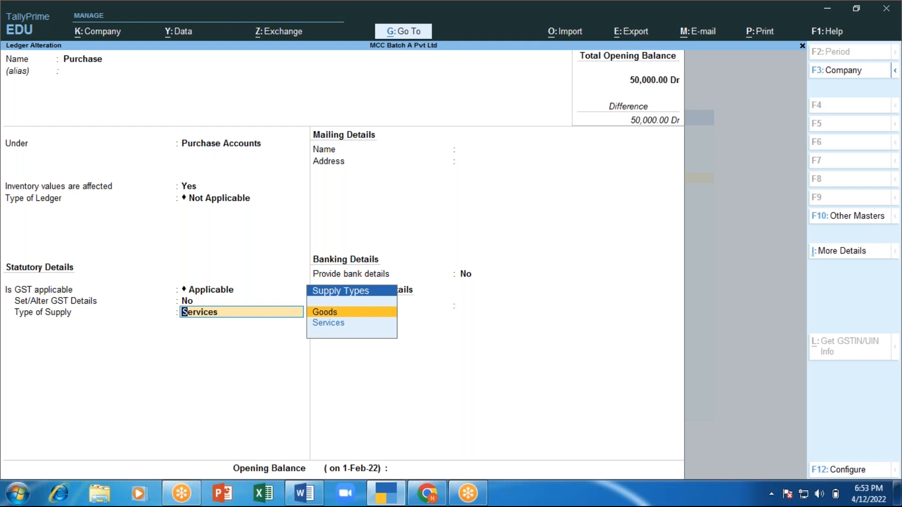
{"action": "key", "text": "Return"}
{"action": "key", "text": "ctrl"}
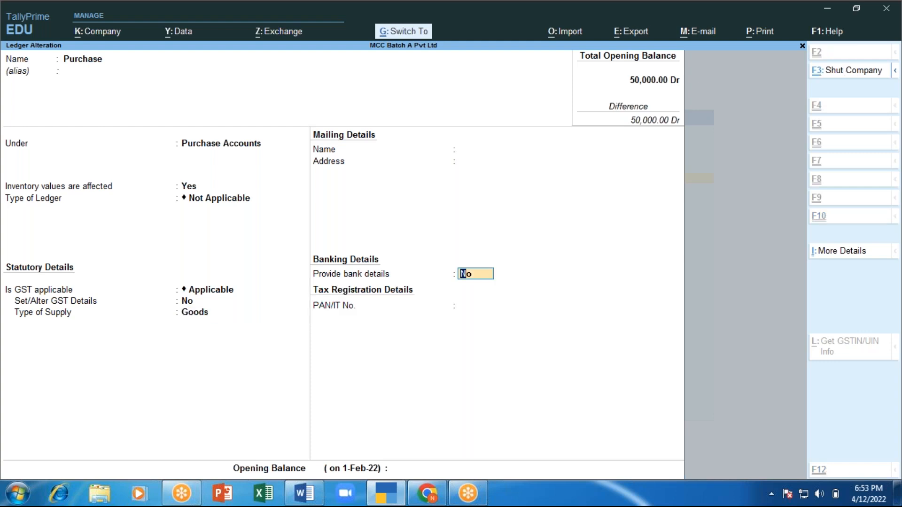
{"action": "key", "text": "ctrl+a"}
Open the Sales ledger for alteration and set its GST applicability to Applicable
{"action": "key", "text": "Down"}
{"action": "key", "text": "Down"}
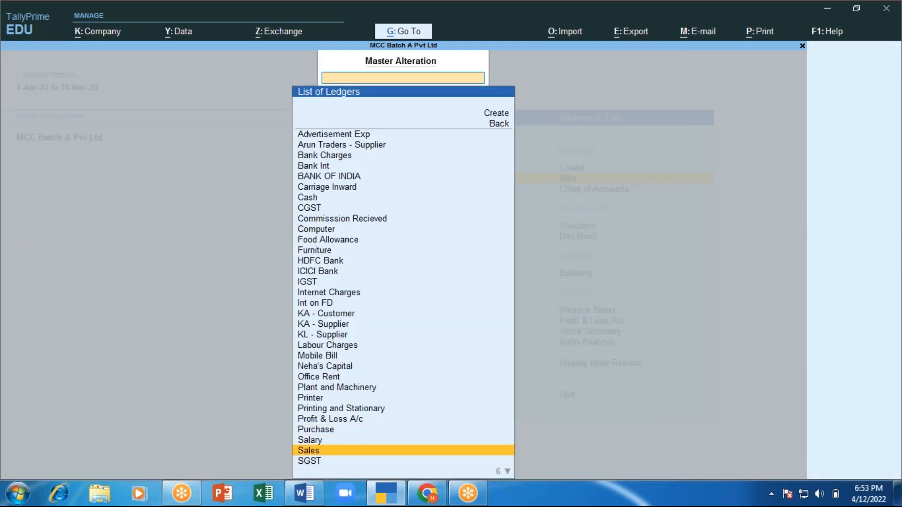
{"action": "key", "text": "Return"}
{"action": "key", "text": "Return"}
{"action": "key", "text": "Return"}
{"action": "key", "text": "Return"}
{"action": "key", "text": "Return"}
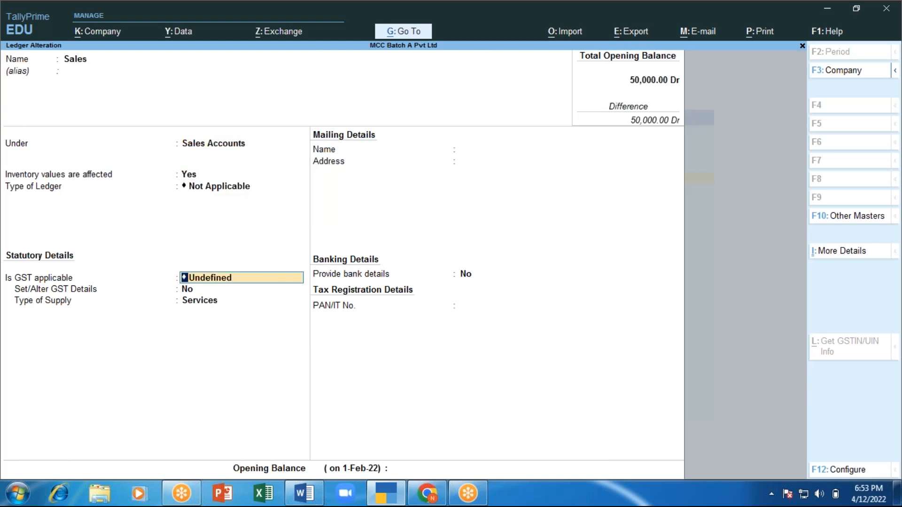
{"action": "key", "text": "y"}
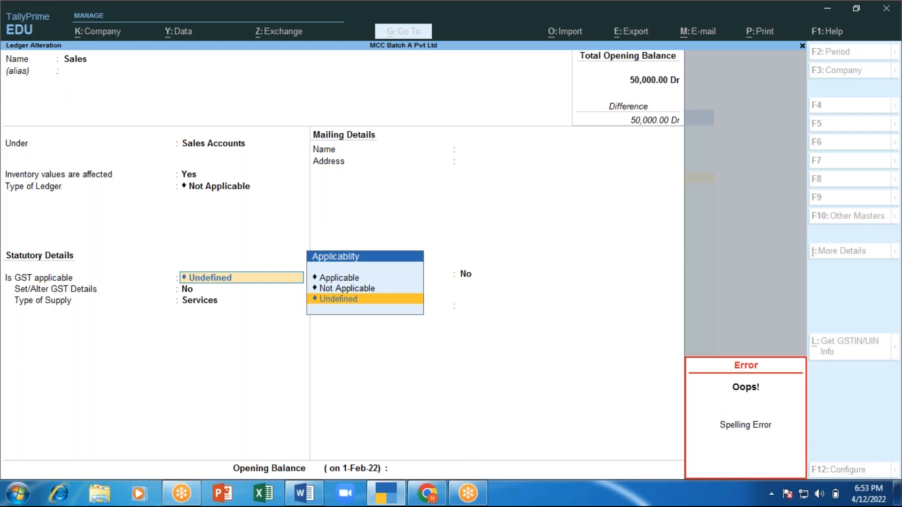
{"action": "key", "text": "Up"}
{"action": "key", "text": "Up"}
{"action": "key", "text": "Return"}
Set the Sales ledger's type of supply to Goods, save it, and return to the Gateway of Tally
{"action": "key", "text": "Return"}
{"action": "key", "text": "Up"}
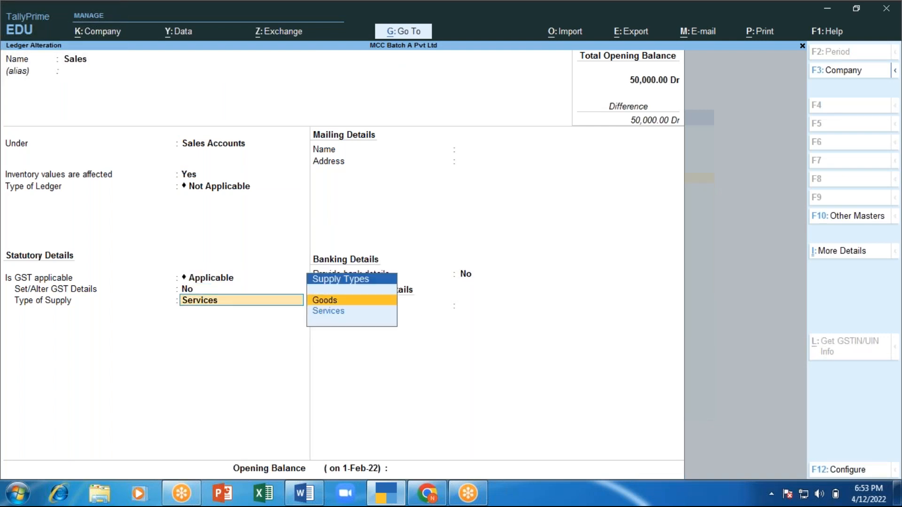
{"action": "key", "text": "Return"}
{"action": "key", "text": "ctrl+a"}
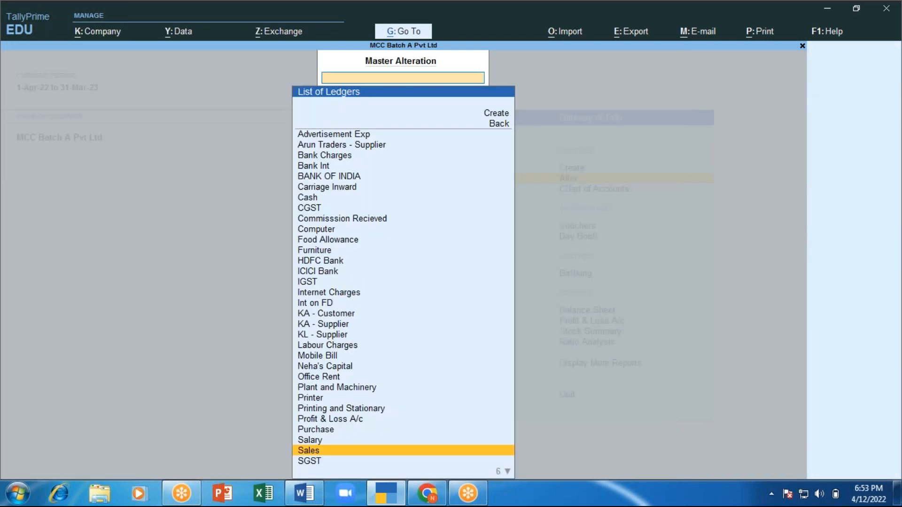
{"action": "key", "text": "Escape"}
{"action": "key", "text": "Escape"}
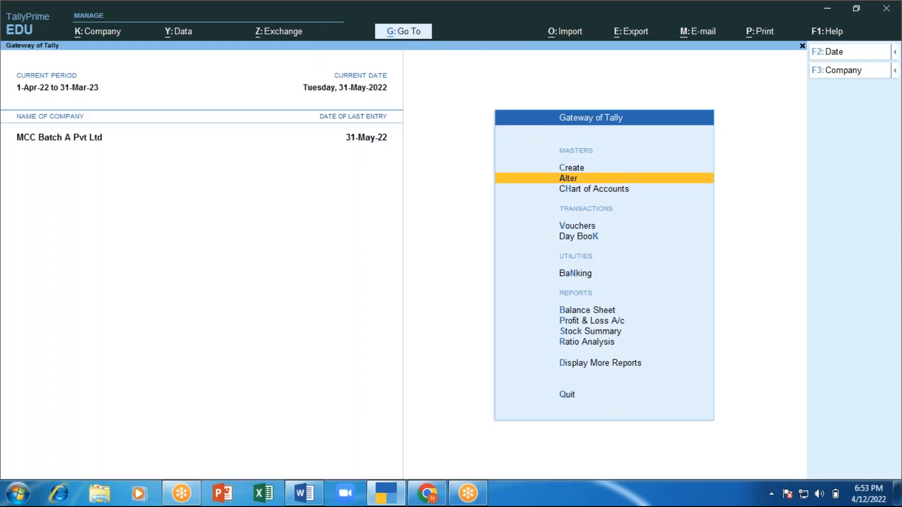
{"action": "key", "text": "Up"}
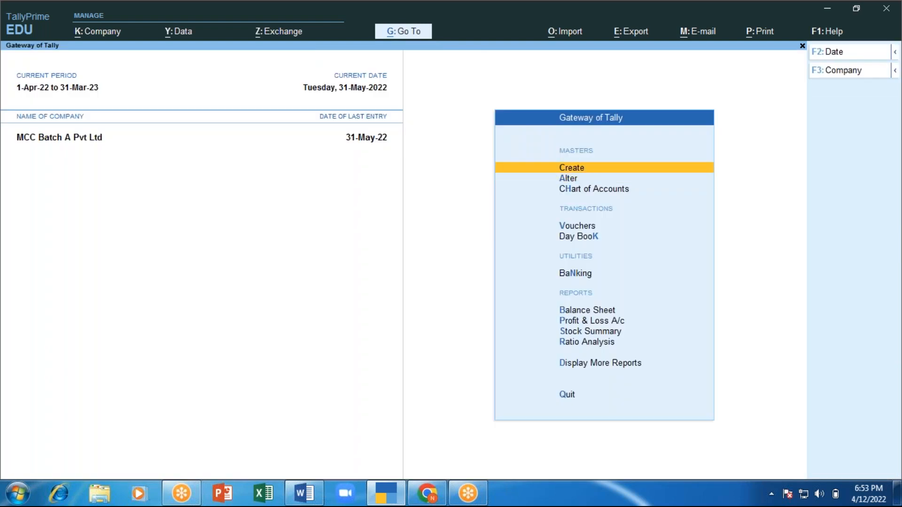
{"action": "key", "text": "Return"}
{"action": "key", "text": "Down"}
{"action": "key", "text": "Down"}
{"action": "key", "text": "Down"}
{"action": "key", "text": "Down"}
{"action": "key", "text": "Down"}
{"action": "key", "text": "Down"}
{"action": "key", "text": "Return"}
{"action": "key", "text": "Escape"}
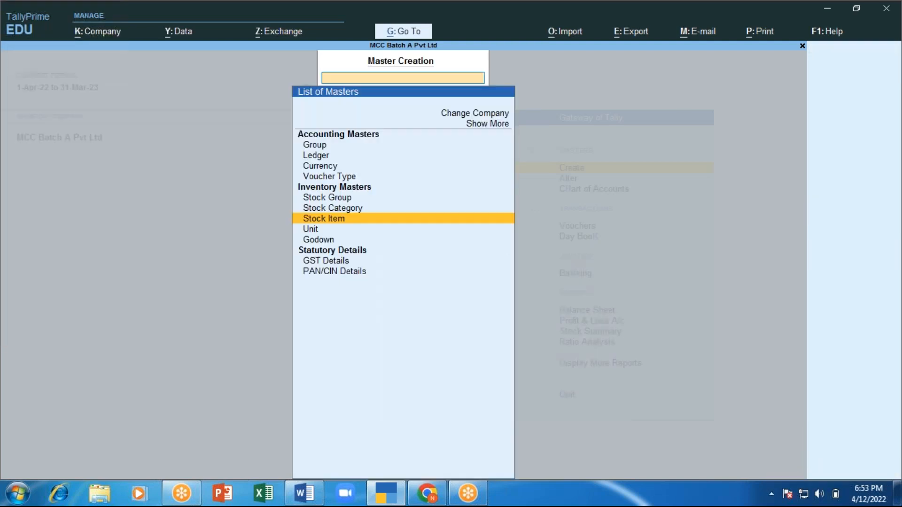
{"action": "key", "text": "Escape"}
Open the Cool Drinks stock item for alteration
{"action": "key", "text": "Down"}
{"action": "key", "text": "Return"}
{"action": "key", "text": "Down"}
{"action": "key", "text": "Down"}
{"action": "key", "text": "Down"}
{"action": "key", "text": "Down"}
{"action": "key", "text": "Down"}
{"action": "key", "text": "Down"}
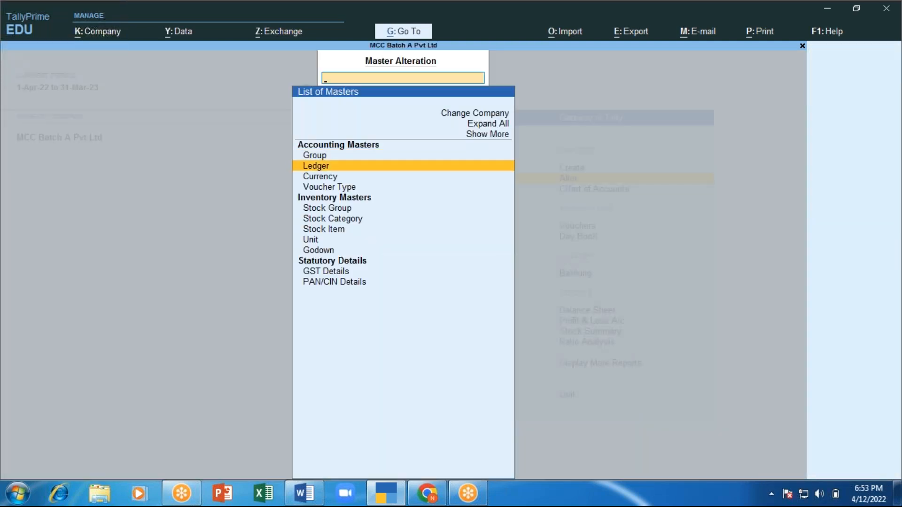
{"action": "key", "text": "Return"}
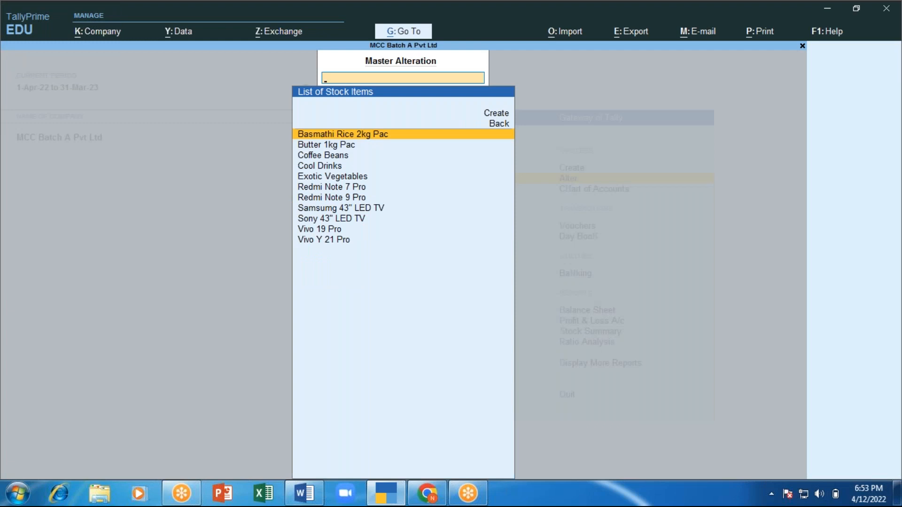
{"action": "key", "text": "Down"}
{"action": "key", "text": "Up"}
{"action": "key", "text": "Down"}
{"action": "key", "text": "Down"}
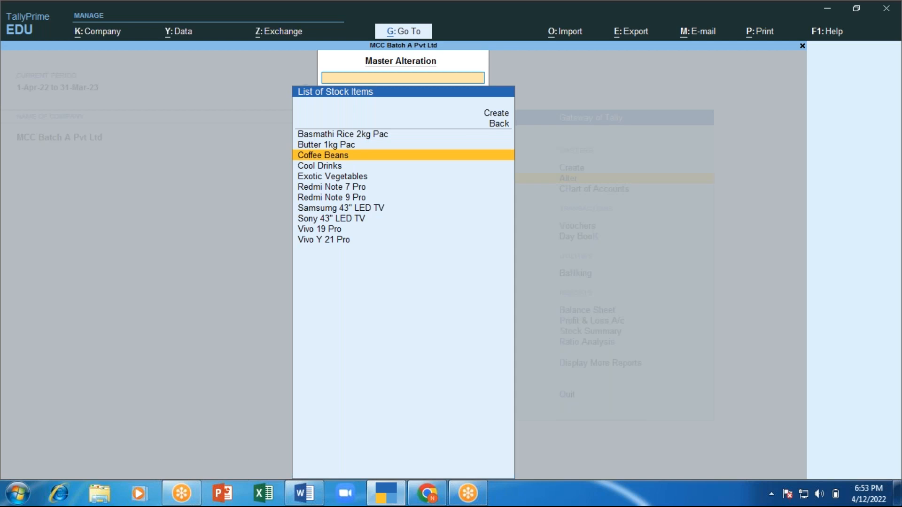
{"action": "key", "text": "Down"}
{"action": "key", "text": "Return"}
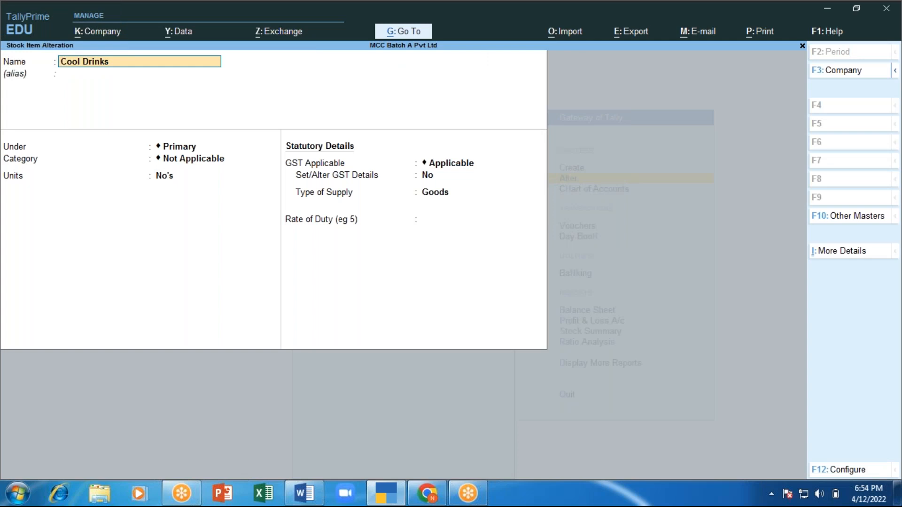
Review the HSN code and tax rates in the Cool Drinks item's GST details, and quit the item alteration without saving
{"action": "key", "text": "Return"}
{"action": "key", "text": "Return"}
{"action": "key", "text": "Return"}
{"action": "key", "text": "Return"}
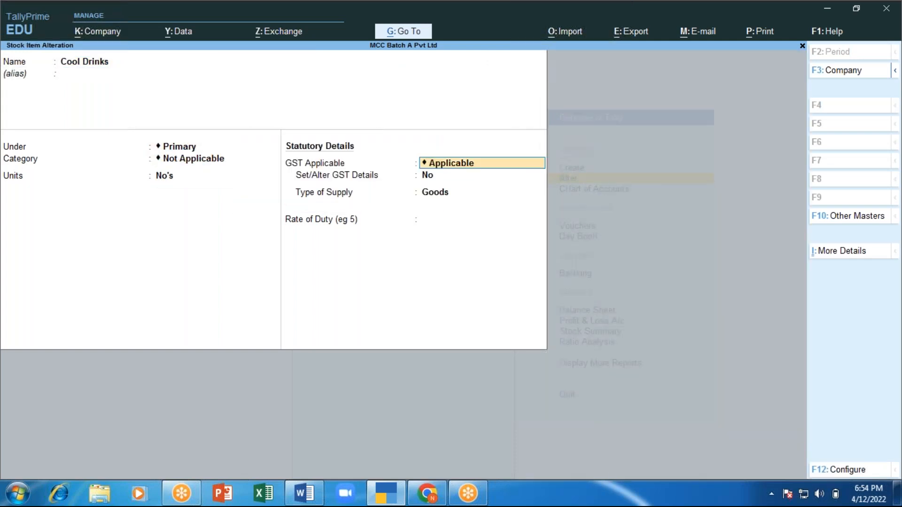
{"action": "key", "text": "Return"}
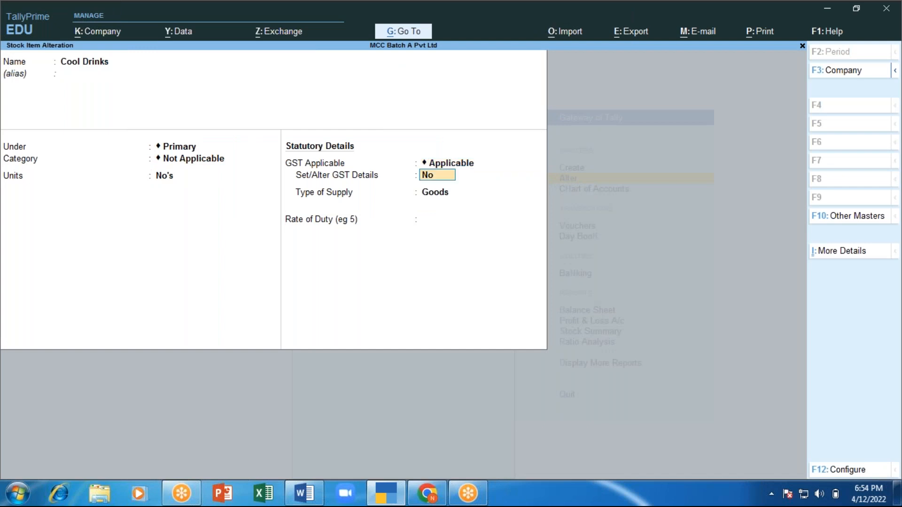
{"action": "type", "text": "y"}
{"action": "key", "text": "Return"}
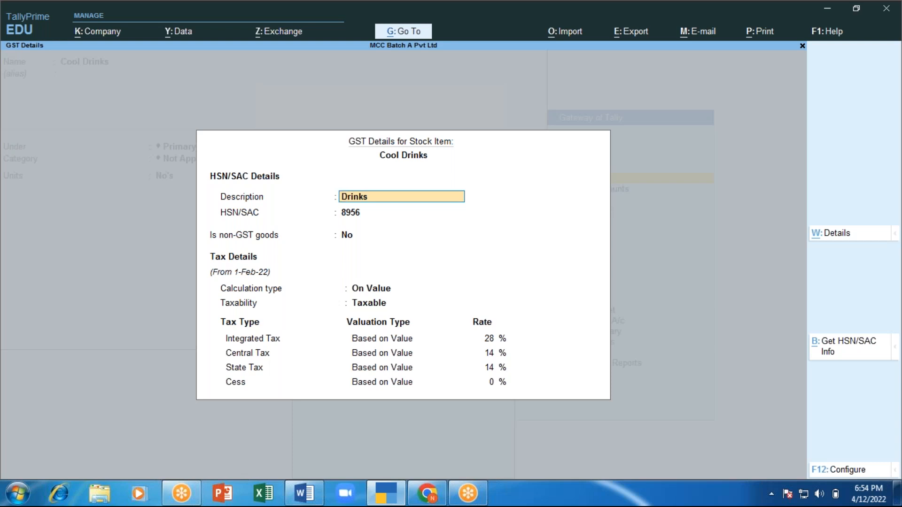
{"action": "key", "text": "ctrl+a"}
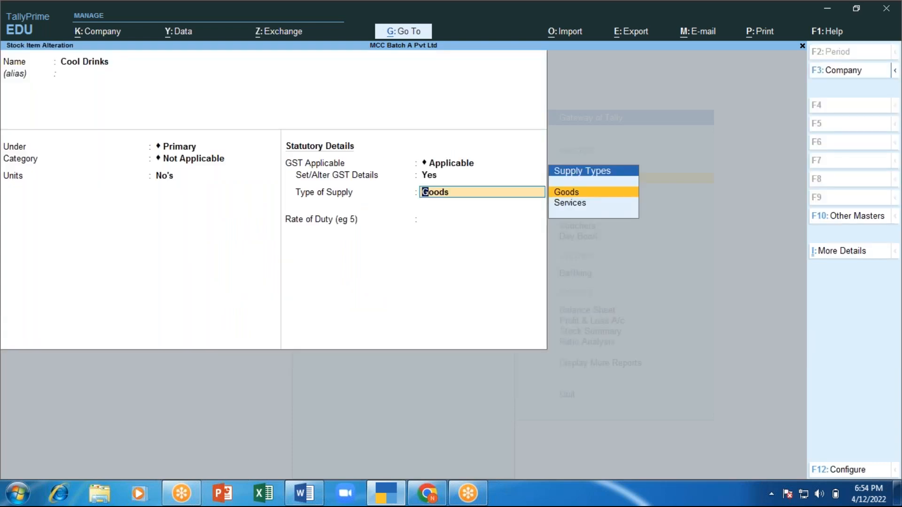
{"action": "key", "text": "Escape"}
{"action": "key", "text": "y"}
{"action": "key", "text": "Escape"}
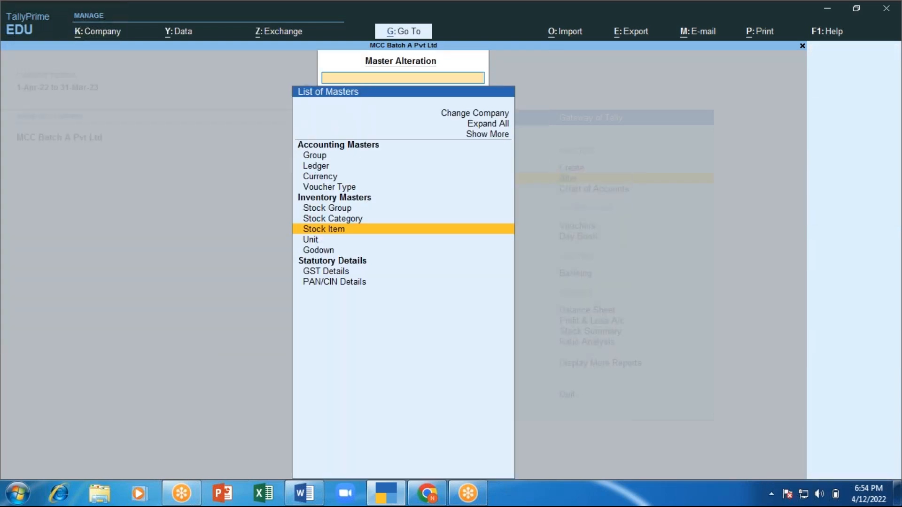
Open the Sales ledger in alteration mode and review its statutory GST details
{"action": "key", "text": "Up"}
{"action": "key", "text": "Up"}
{"action": "key", "text": "Up"}
{"action": "key", "text": "Up"}
{"action": "key", "text": "Up"}
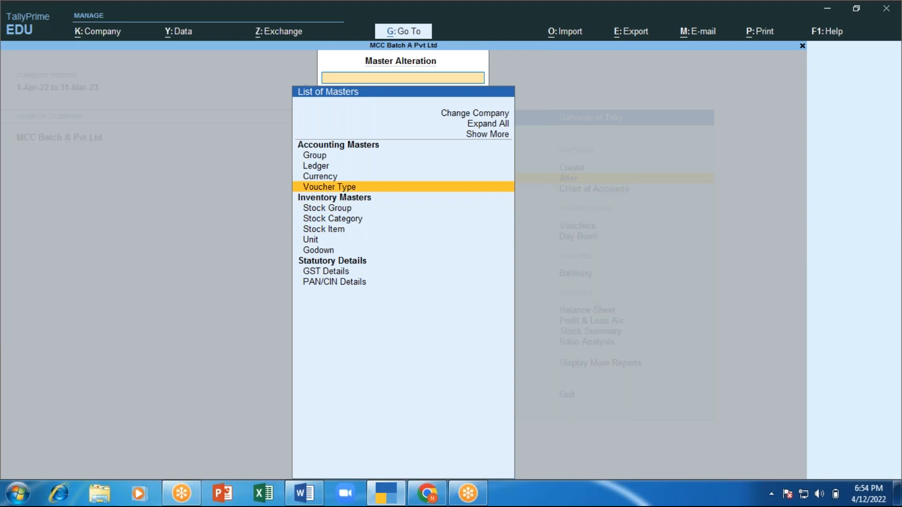
{"action": "key", "text": "Return"}
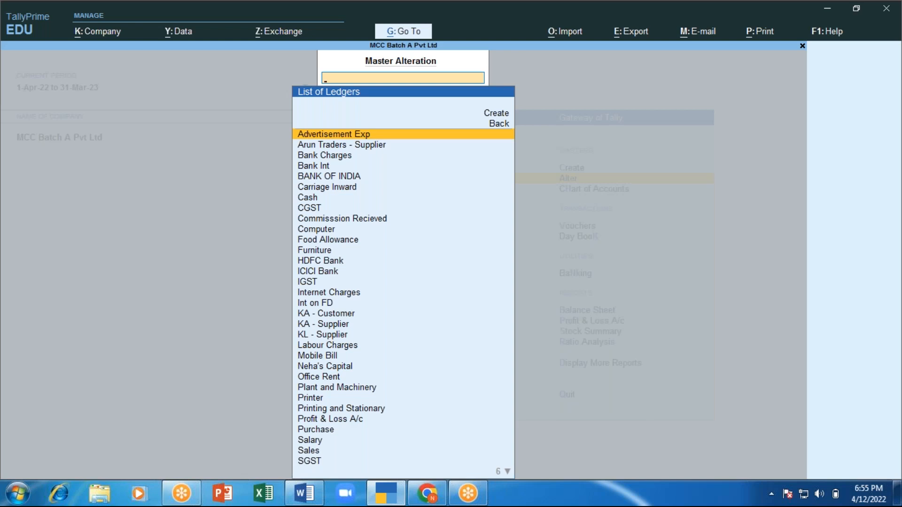
{"action": "type", "text": "Sa"}
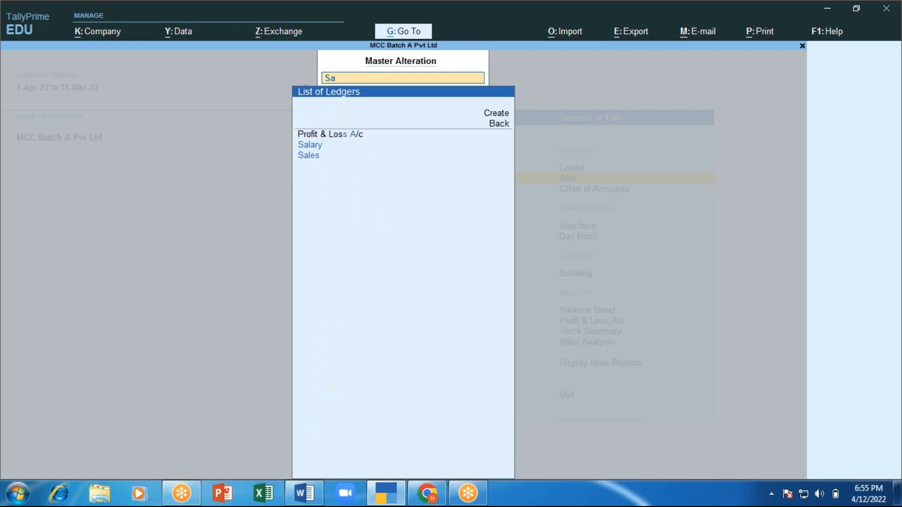
{"action": "key", "text": "Down"}
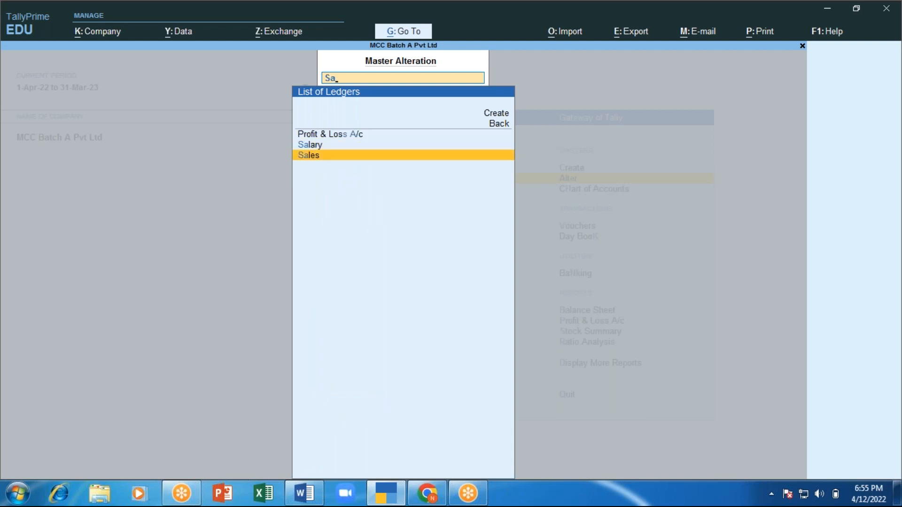
{"action": "key", "text": "Return"}
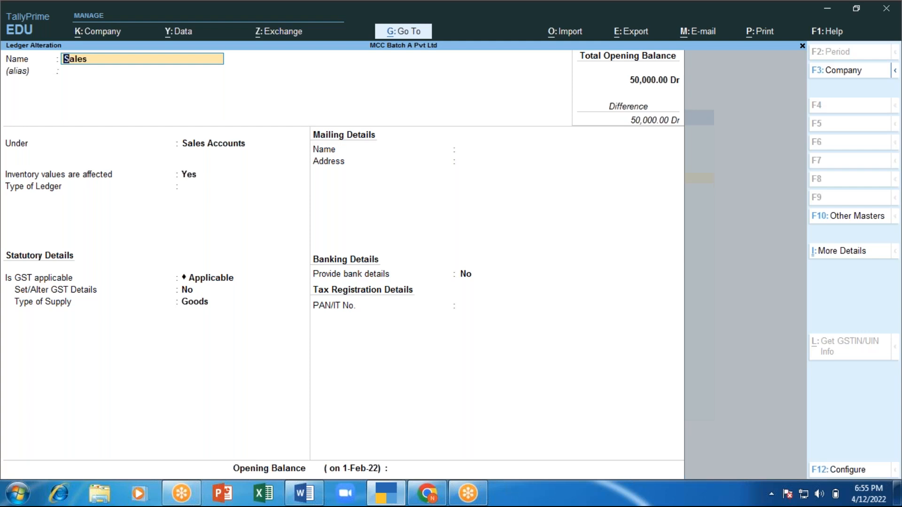
Quit the Sales ledger alteration without saving and return to the Gateway of Tally
{"action": "key", "text": "Escape"}
{"action": "key", "text": "Escape"}
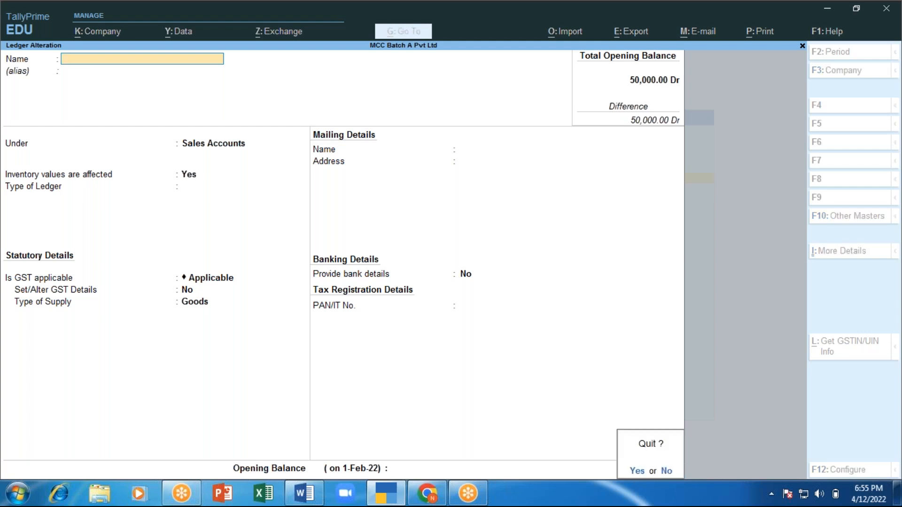
{"action": "key", "text": "y"}
{"action": "key", "text": "Escape"}
{"action": "key", "text": "Escape"}
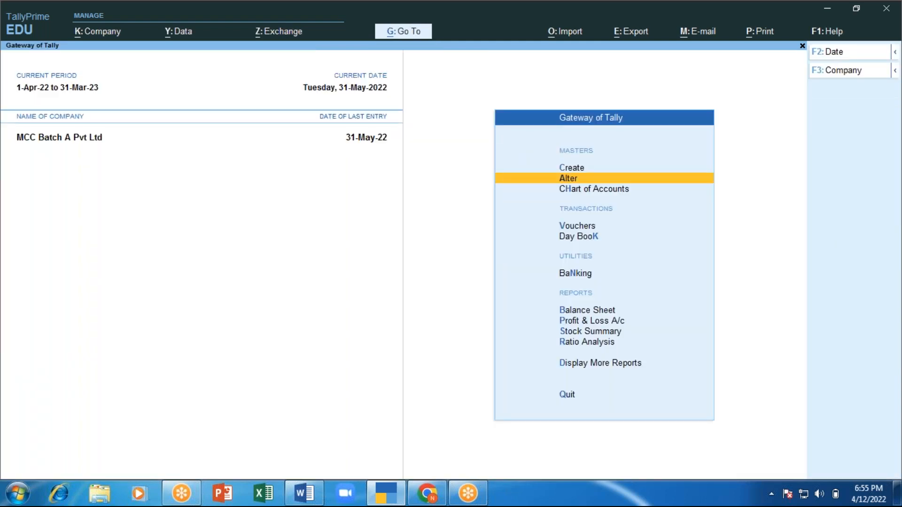
{"action": "key", "text": "Escape"}
{"action": "key", "text": "n"}
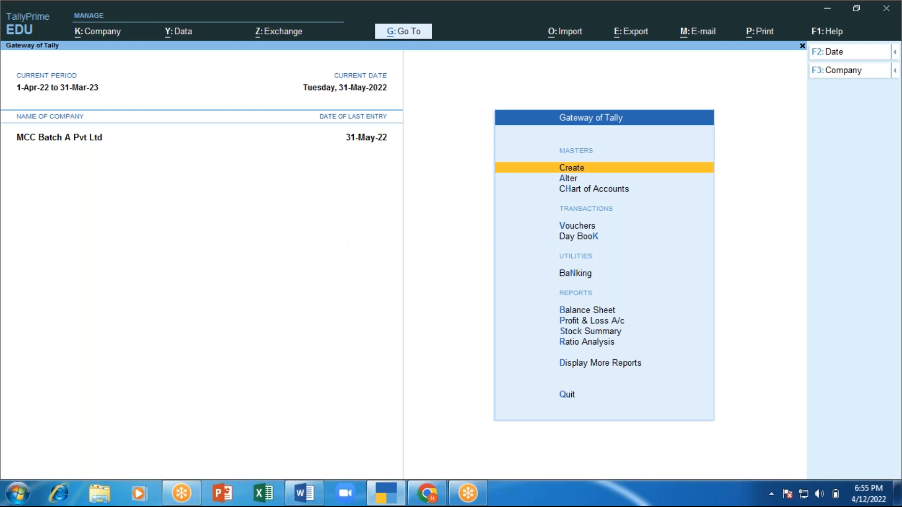
Open a new Purchase voucher and change its mode to Item Invoice
{"action": "key", "text": "Down"}
{"action": "key", "text": "Down"}
{"action": "key", "text": "Down"}
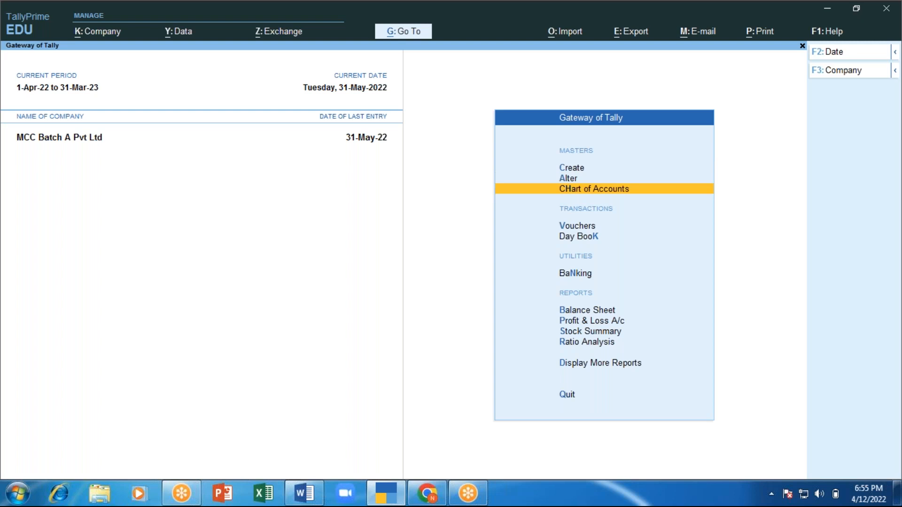
{"action": "key", "text": "Return"}
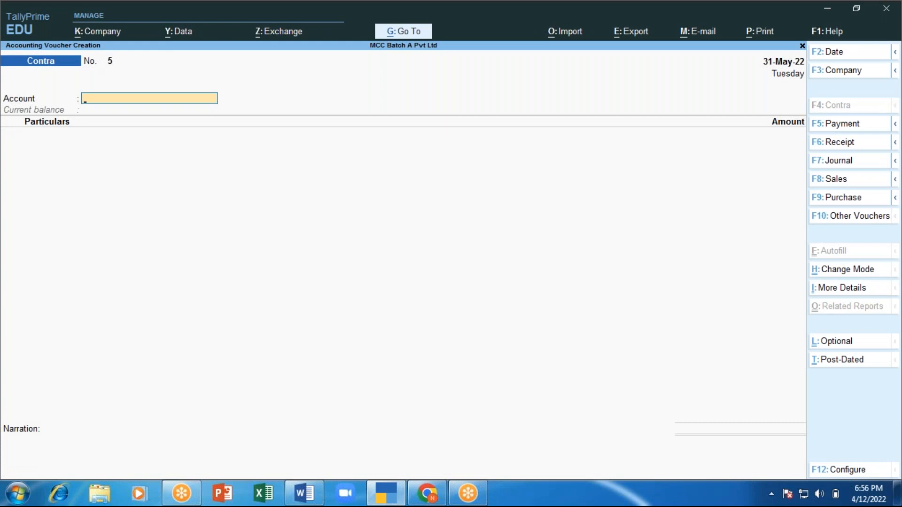
{"action": "key", "text": "F9"}
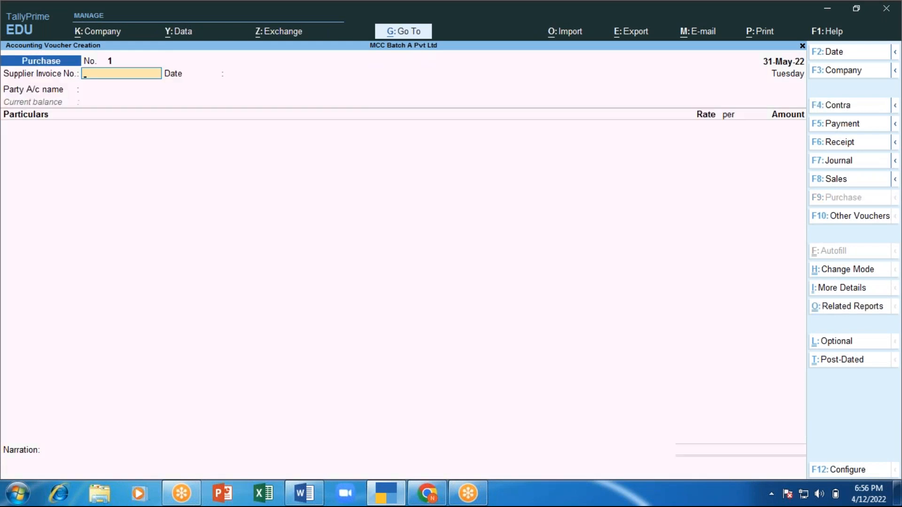
{"action": "key", "text": "ctrl"}
{"action": "key", "text": "ctrl+h"}
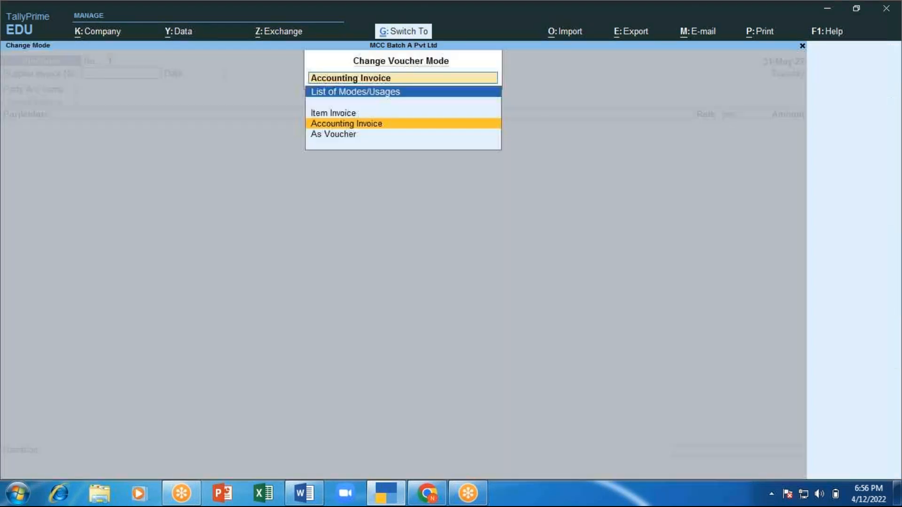
{"action": "key", "text": "Up"}
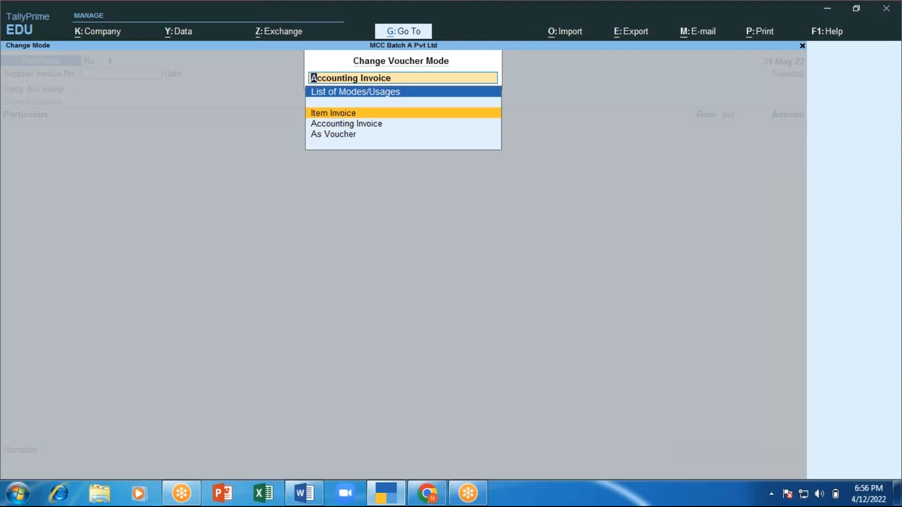
{"action": "key", "text": "Return"}
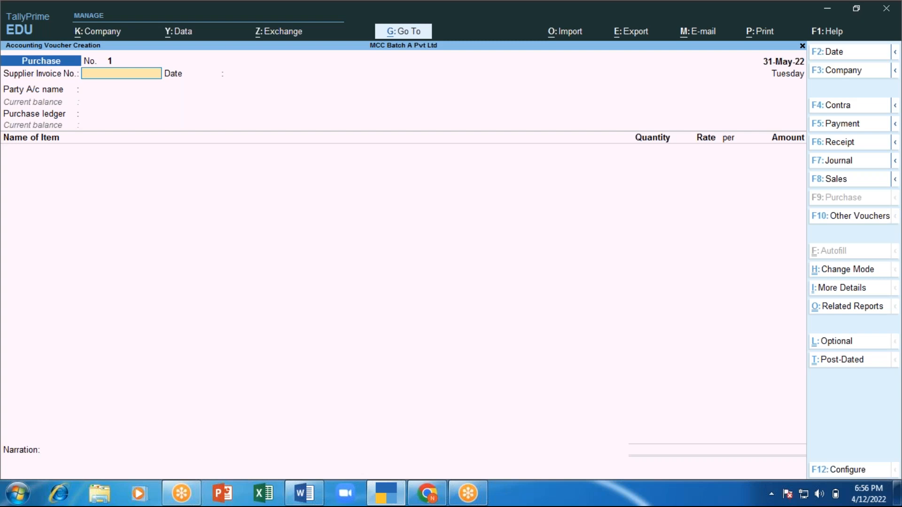
Enter KA100 as the supplier invoice number of the purchase voucher
{"action": "type", "text": "KA100"}
{"action": "key", "text": "Return"}
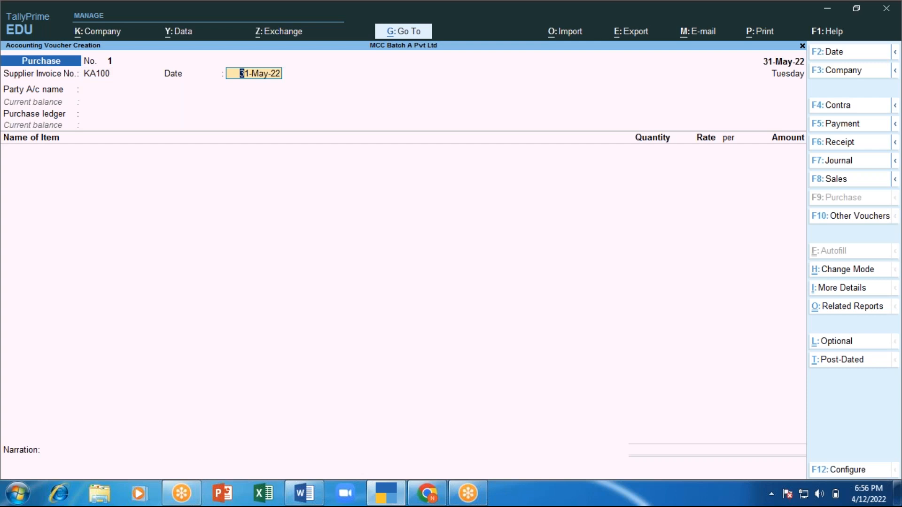
{"action": "key", "text": "Return"}
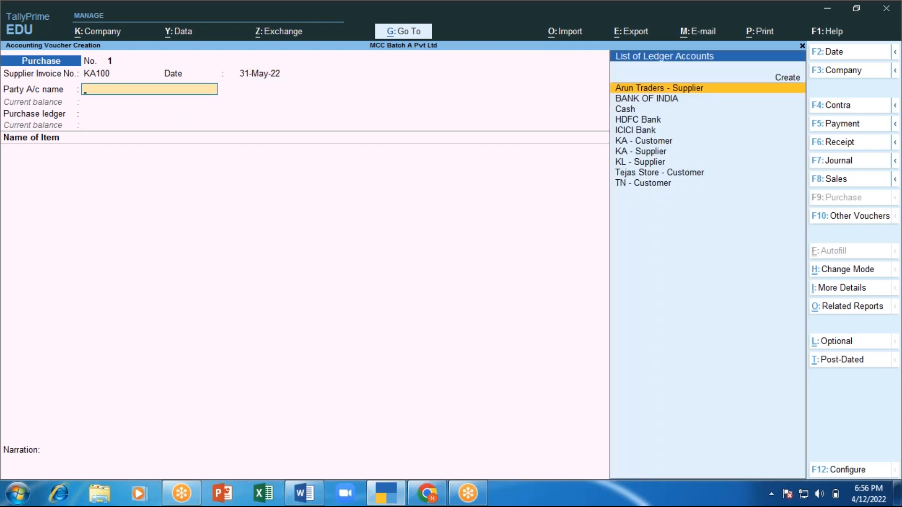
Set both the voucher date and the supplier invoice date to 1-Jun-22
{"action": "key", "text": "F2"}
{"action": "type", "text": "1."}
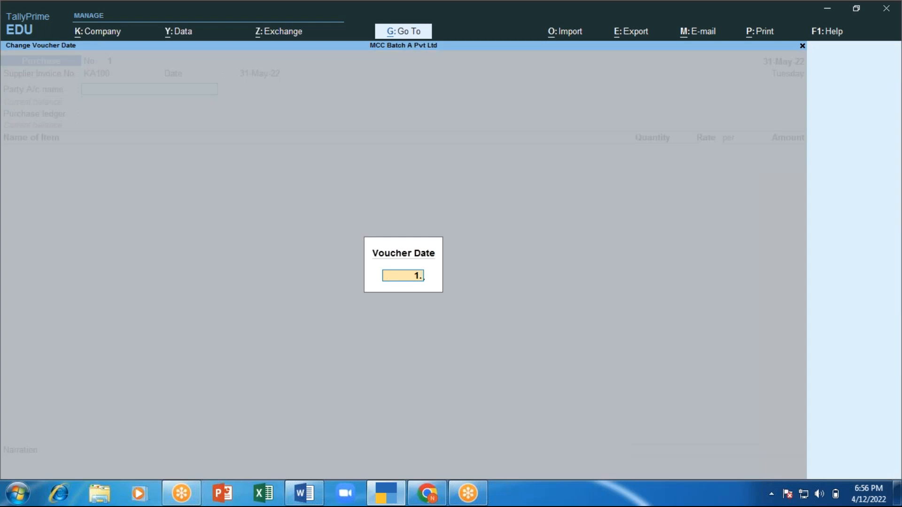
{"action": "type", "text": "6"}
{"action": "key", "text": "Return"}
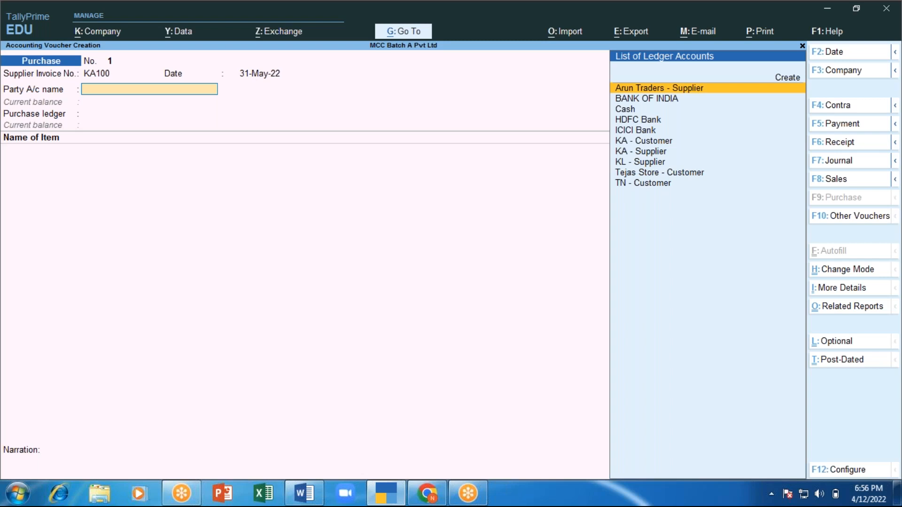
{"action": "key", "text": "BackSpace"}
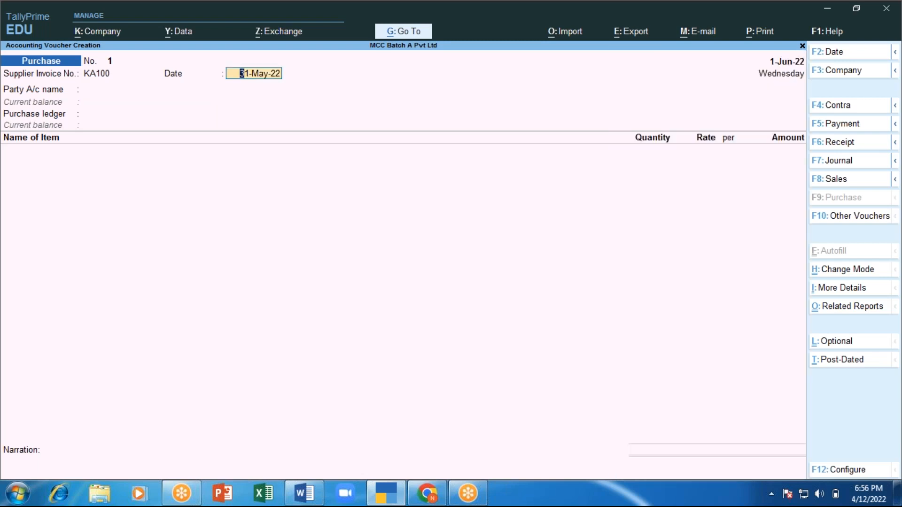
{"action": "type", "text": "1.6"}
{"action": "key", "text": "Return"}
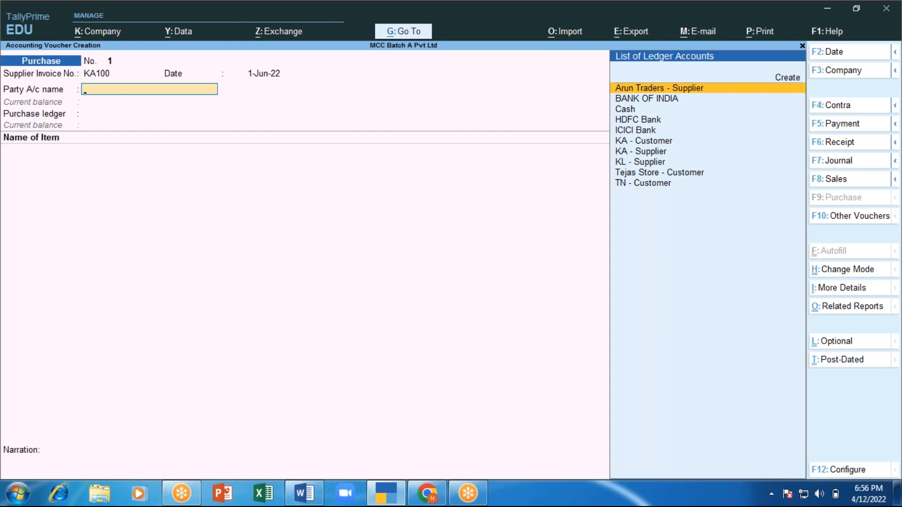
Choose KA - Supplier as the party account with its default receipt and party details, and Purchase as the purchase ledger
{"action": "key", "text": "Down"}
{"action": "key", "text": "Down"}
{"action": "key", "text": "Down"}
{"action": "key", "text": "Down"}
{"action": "key", "text": "Down"}
{"action": "key", "text": "Down"}
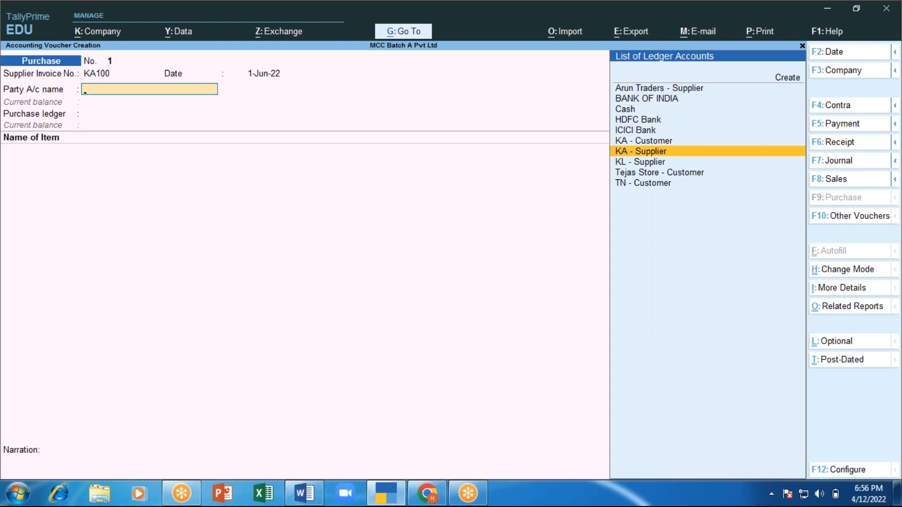
{"action": "key", "text": "Return"}
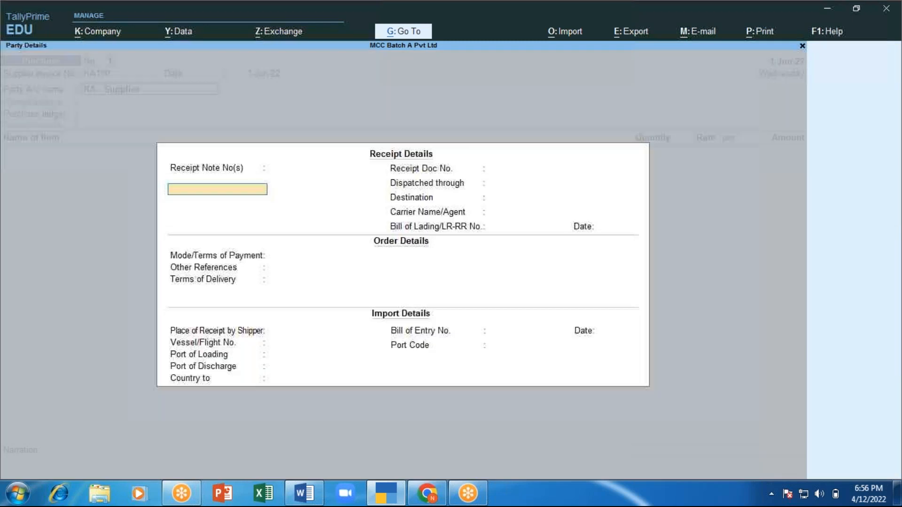
{"action": "key", "text": "ctrl+a"}
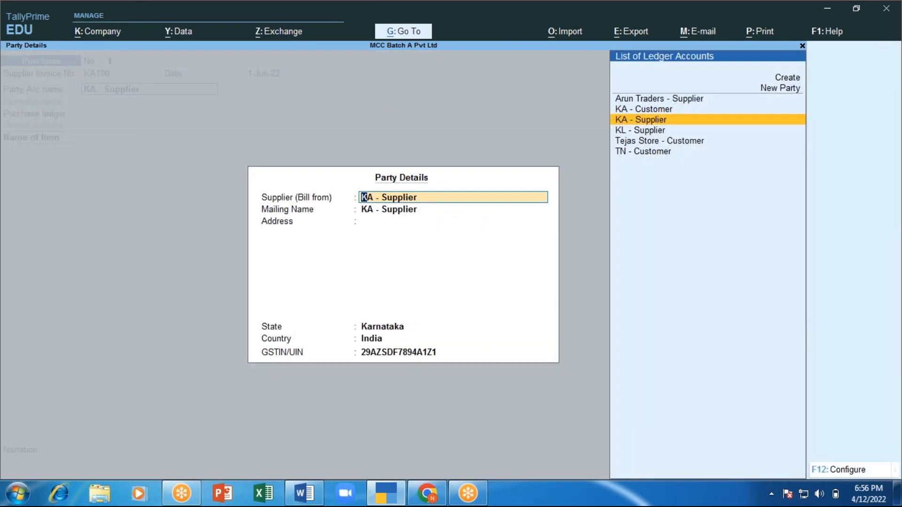
{"action": "key", "text": "ctrl+a"}
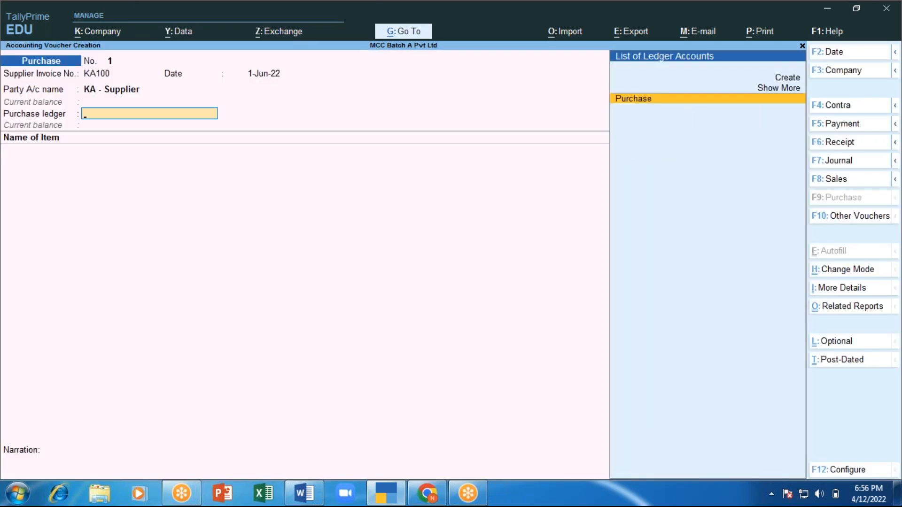
{"action": "key", "text": "Return"}
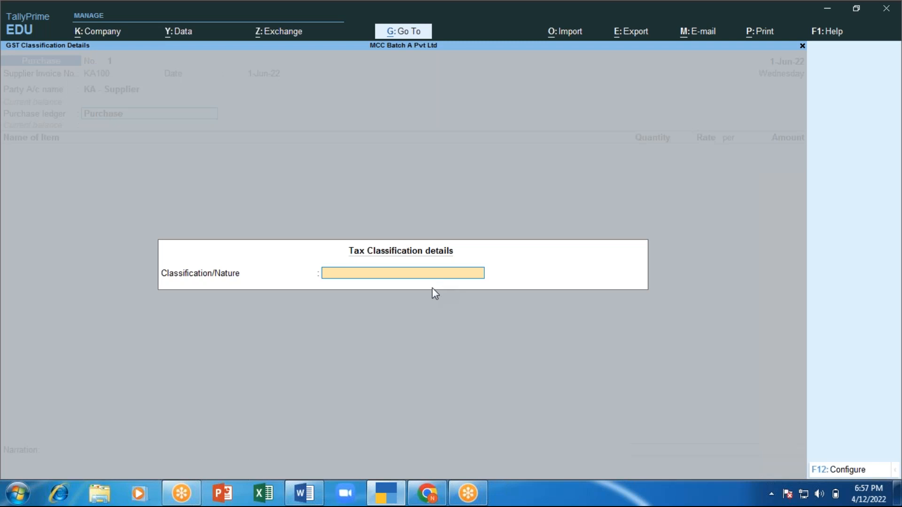
Look through the full list of natures of transaction available for the purchase ledger's tax classification
{"action": "key", "text": "space"}
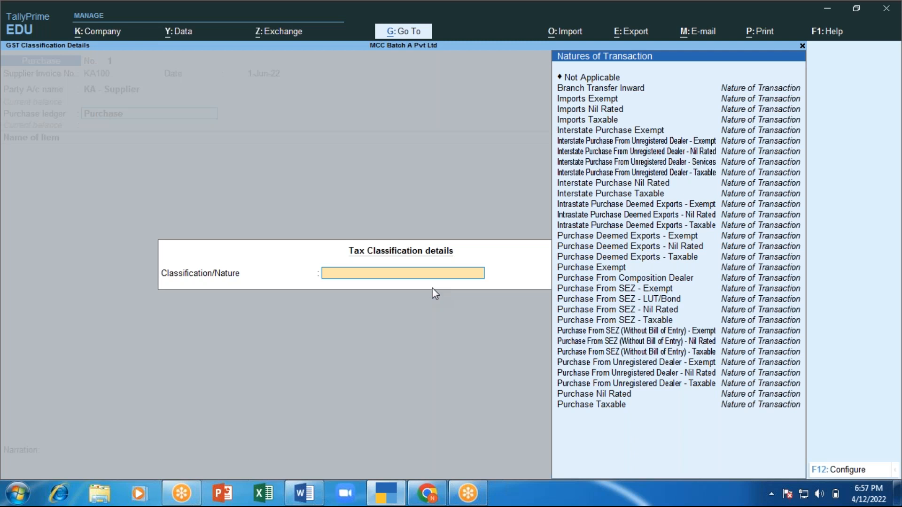
{"action": "key", "text": "Down"}
{"action": "key", "text": "Down"}
{"action": "key", "text": "Down"}
{"action": "key", "text": "Down"}
{"action": "key", "text": "Down"}
{"action": "key", "text": "Down"}
{"action": "key", "text": "Down"}
{"action": "key", "text": "Down"}
{"action": "key", "text": "Down"}
{"action": "key", "text": "Down"}
{"action": "key", "text": "Down"}
{"action": "key", "text": "Down"}
{"action": "key", "text": "Down"}
{"action": "key", "text": "Down"}
{"action": "key", "text": "Down"}
{"action": "key", "text": "Down"}
{"action": "key", "text": "Down"}
{"action": "key", "text": "Down"}
{"action": "key", "text": "Down"}
{"action": "key", "text": "Down"}
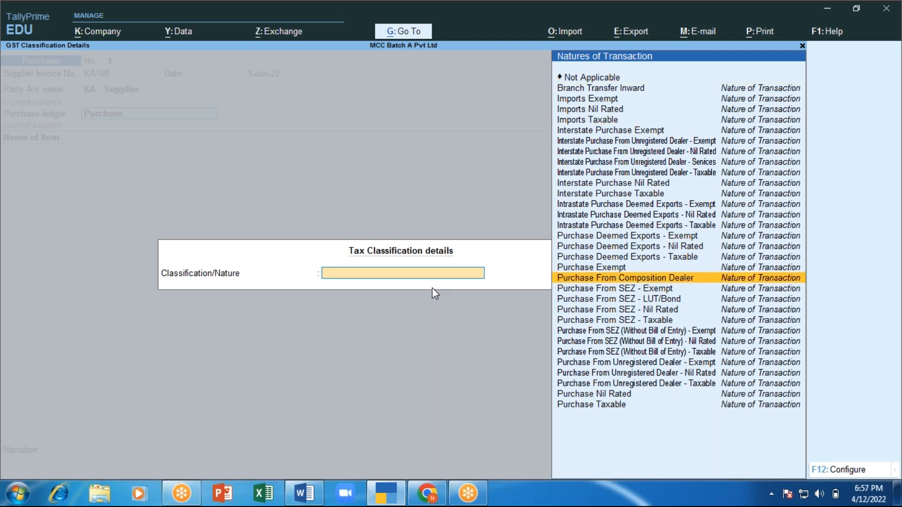
{"action": "key", "text": "Down"}
{"action": "key", "text": "Down"}
{"action": "key", "text": "Down"}
{"action": "key", "text": "Down"}
{"action": "key", "text": "Down"}
{"action": "key", "text": "Down"}
{"action": "key", "text": "Down"}
{"action": "key", "text": "Down"}
{"action": "key", "text": "Up"}
{"action": "key", "text": "Up"}
{"action": "key", "text": "Up"}
{"action": "key", "text": "Up"}
{"action": "key", "text": "Up"}
{"action": "key", "text": "Up"}
{"action": "key", "text": "Up"}
{"action": "key", "text": "Up"}
{"action": "key", "text": "Up"}
{"action": "key", "text": "Up"}
{"action": "key", "text": "Up"}
{"action": "key", "text": "Up"}
{"action": "key", "text": "Up"}
{"action": "key", "text": "Up"}
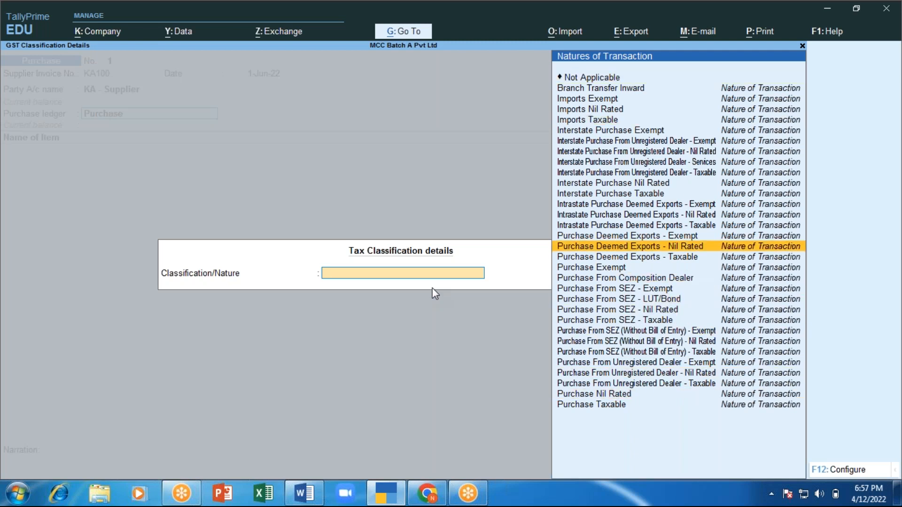
{"action": "key", "text": "Down"}
{"action": "key", "text": "Down"}
{"action": "key", "text": "Down"}
{"action": "key", "text": "Down"}
{"action": "key", "text": "Down"}
{"action": "key", "text": "Down"}
{"action": "key", "text": "Down"}
{"action": "key", "text": "Down"}
{"action": "key", "text": "Down"}
{"action": "key", "text": "Down"}
{"action": "key", "text": "Down"}
{"action": "key", "text": "Down"}
{"action": "key", "text": "Down"}
{"action": "key", "text": "Down"}
{"action": "key", "text": "Down"}
{"action": "key", "text": "Up"}
{"action": "key", "text": "Up"}
{"action": "key", "text": "Up"}
{"action": "key", "text": "Up"}
{"action": "key", "text": "Up"}
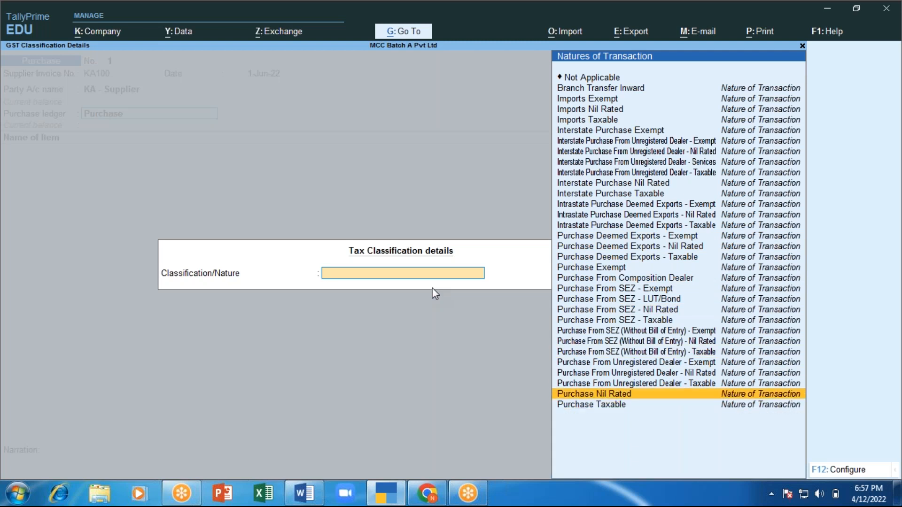
{"action": "key", "text": "Up"}
{"action": "key", "text": "Up"}
{"action": "key", "text": "Up"}
{"action": "key", "text": "Up"}
{"action": "key", "text": "Up"}
{"action": "key", "text": "Up"}
{"action": "key", "text": "Up"}
{"action": "key", "text": "Up"}
{"action": "key", "text": "Up"}
{"action": "key", "text": "Up"}
{"action": "key", "text": "Up"}
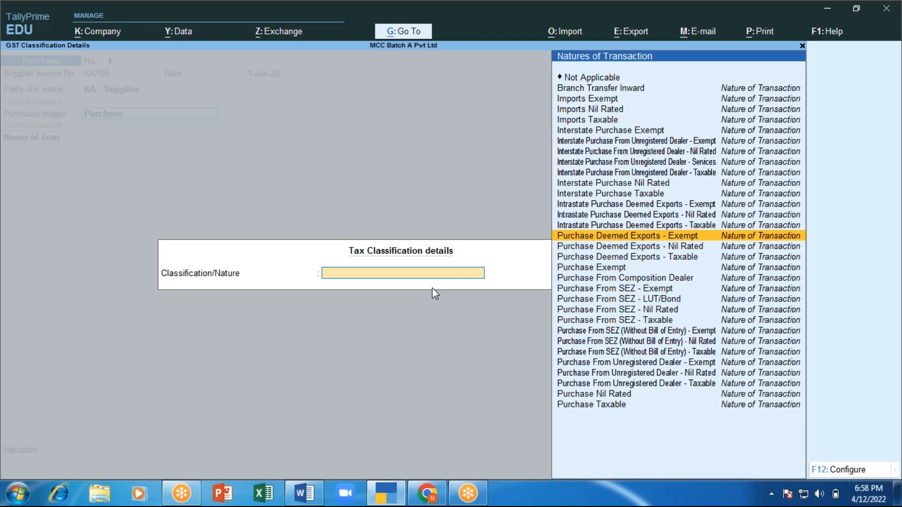
Examine the Purchase Exempt, Composition Dealer, Unregistered Dealer, Nil Rated and Taxable natures of transaction
{"action": "key", "text": "Down"}
{"action": "key", "text": "Down"}
{"action": "key", "text": "Down"}
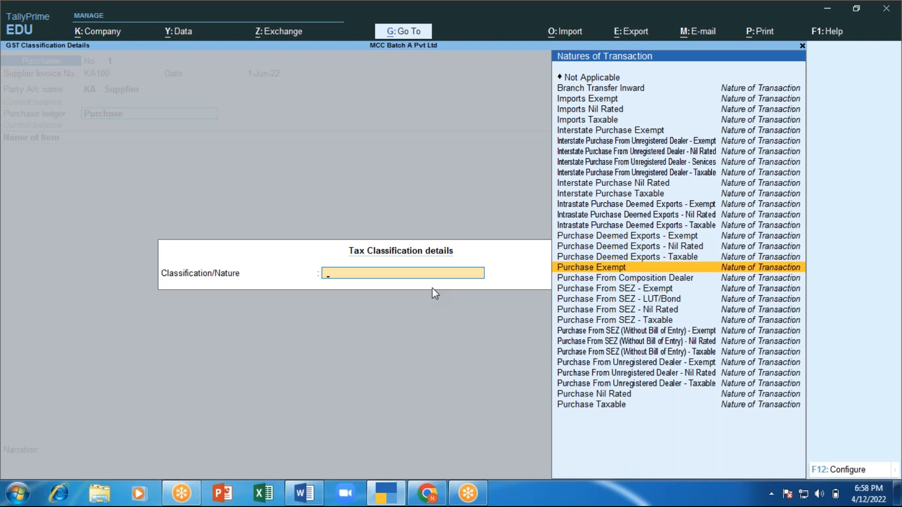
{"action": "key", "text": "Down"}
{"action": "key", "text": "Down"}
{"action": "key", "text": "Down"}
{"action": "key", "text": "Down"}
{"action": "key", "text": "Down"}
{"action": "key", "text": "Down"}
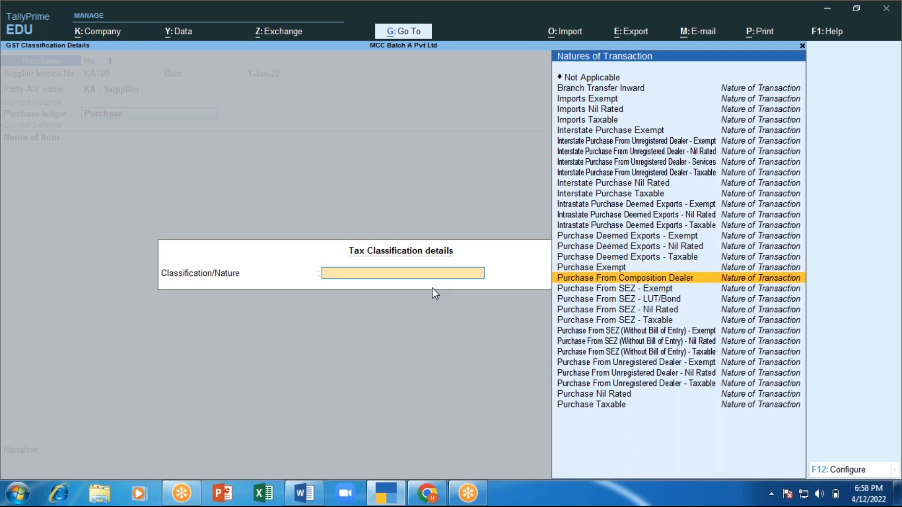
{"action": "key", "text": "Down"}
{"action": "key", "text": "Down"}
{"action": "key", "text": "Down"}
{"action": "key", "text": "Down"}
{"action": "key", "text": "Down"}
{"action": "key", "text": "Down"}
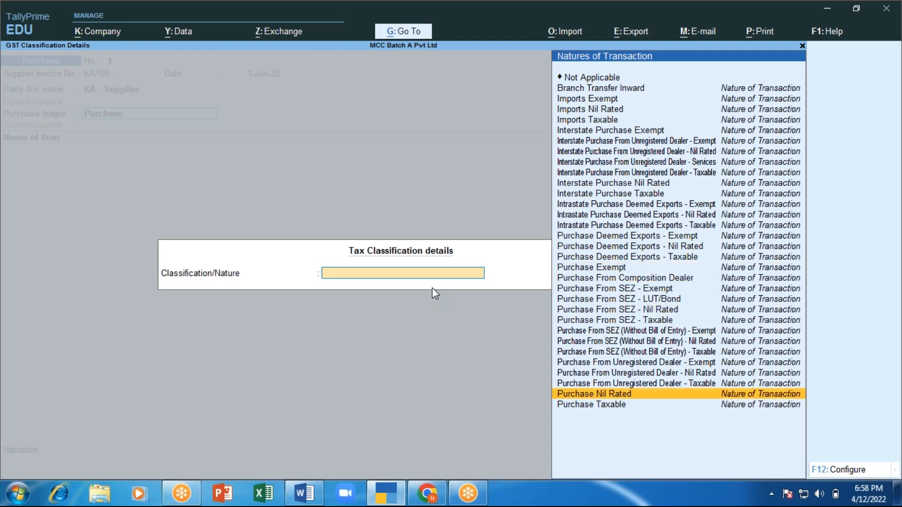
{"action": "key", "text": "Down"}
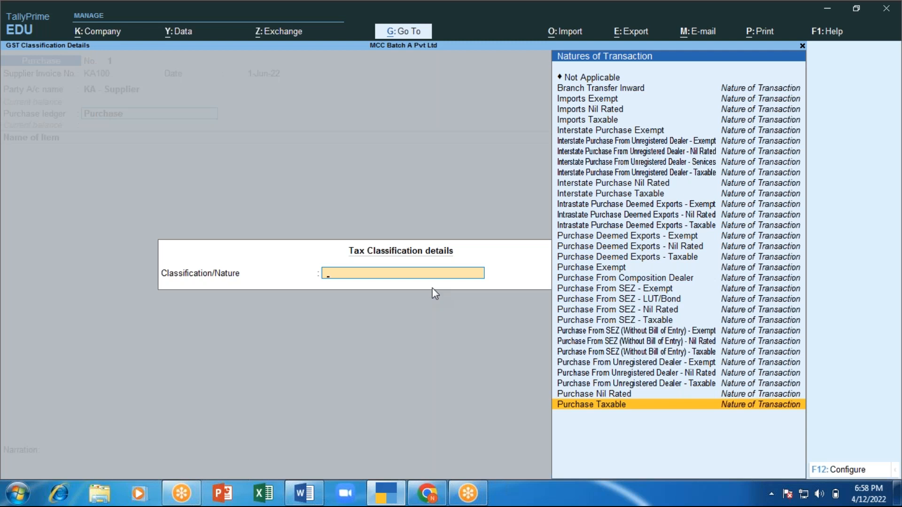
{"action": "key", "text": "Up"}
{"action": "key", "text": "Up"}
{"action": "key", "text": "Up"}
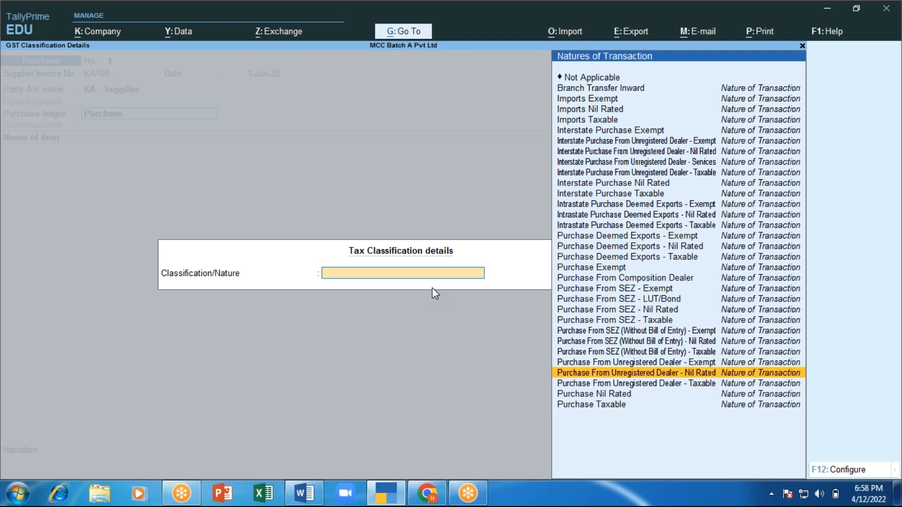
{"action": "key", "text": "Up"}
{"action": "key", "text": "Up"}
{"action": "key", "text": "Down"}
{"action": "key", "text": "Down"}
{"action": "key", "text": "Down"}
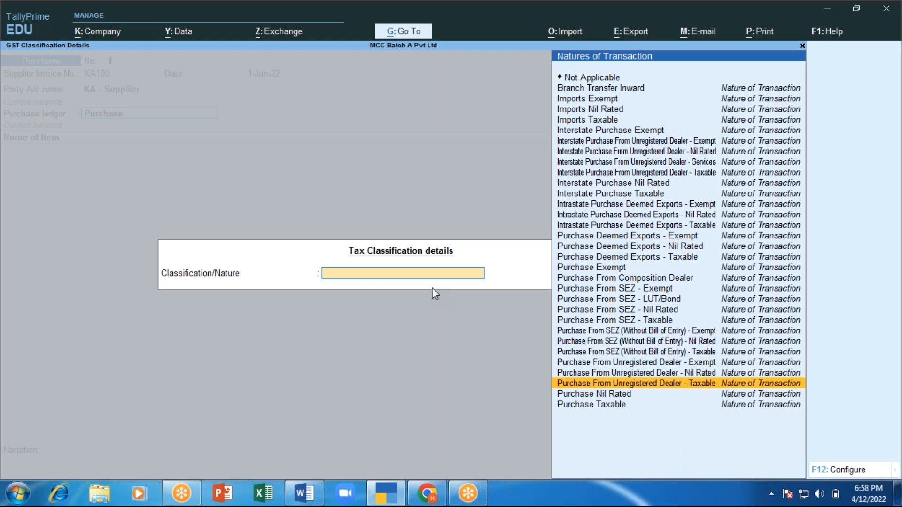
{"action": "key", "text": "Up"}
{"action": "key", "text": "Up"}
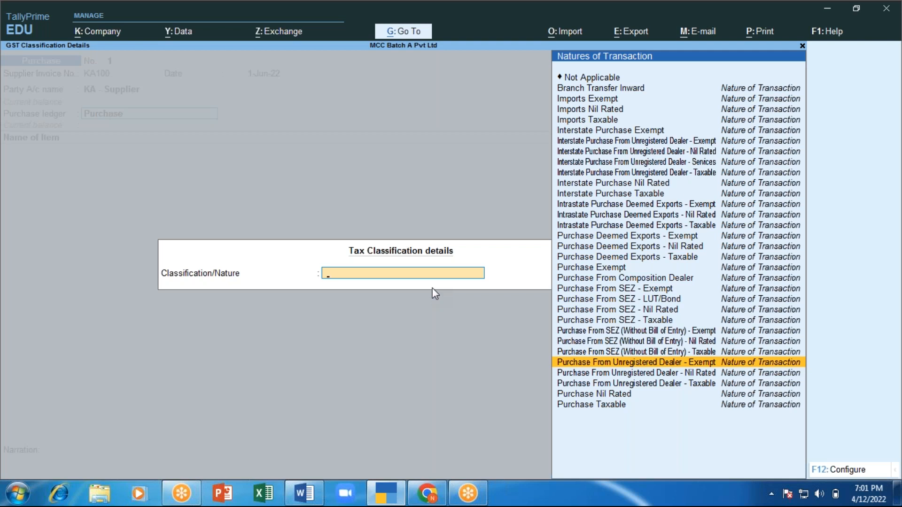
Review the Purchase From SEZ and Purchase Deemed Exports natures of transaction
{"action": "key", "text": "Up"}
{"action": "key", "text": "Up"}
{"action": "key", "text": "Up"}
{"action": "key", "text": "Up"}
{"action": "key", "text": "Up"}
{"action": "key", "text": "Up"}
{"action": "key", "text": "Up"}
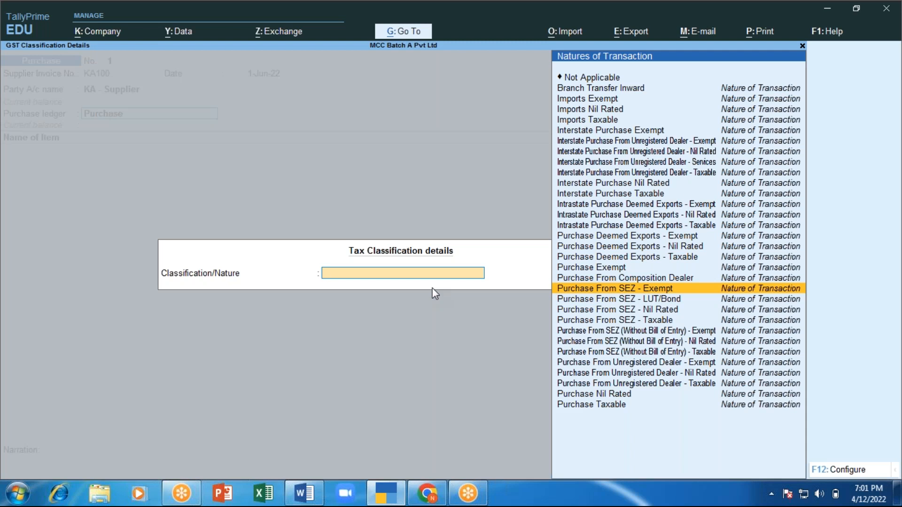
{"action": "key", "text": "Up"}
{"action": "key", "text": "Up"}
{"action": "key", "text": "Up"}
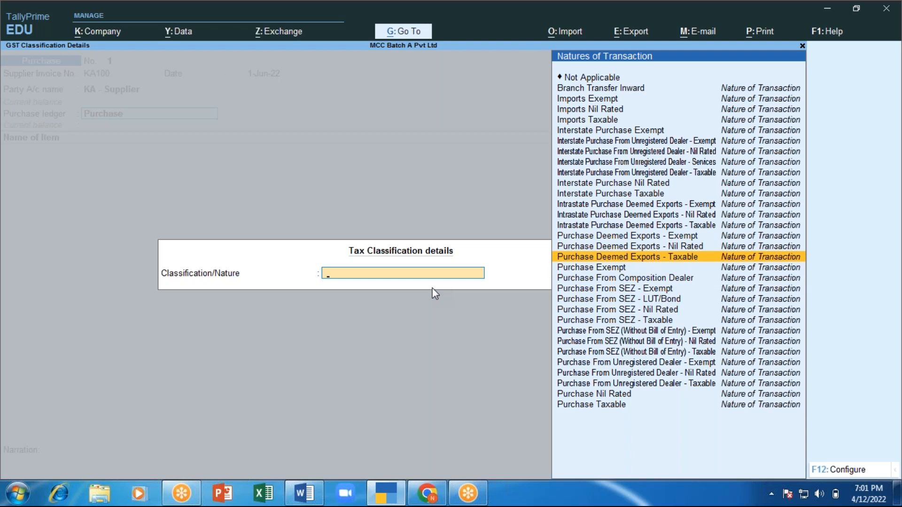
{"action": "key", "text": "Up"}
{"action": "key", "text": "Up"}
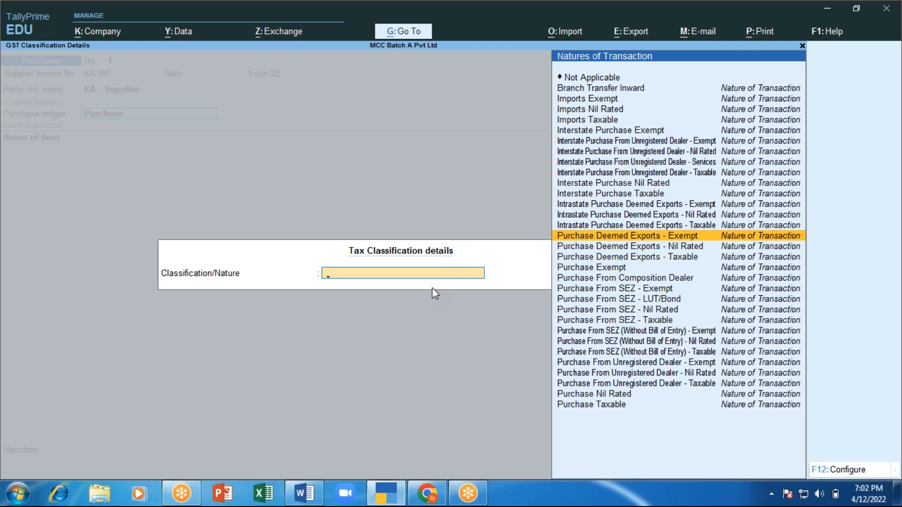
Compare the intrastate deemed exports, interstate purchase and imports natures of transaction
{"action": "key", "text": "Up"}
{"action": "key", "text": "Up"}
{"action": "key", "text": "Up"}
{"action": "key", "text": "Up"}
{"action": "key", "text": "Up"}
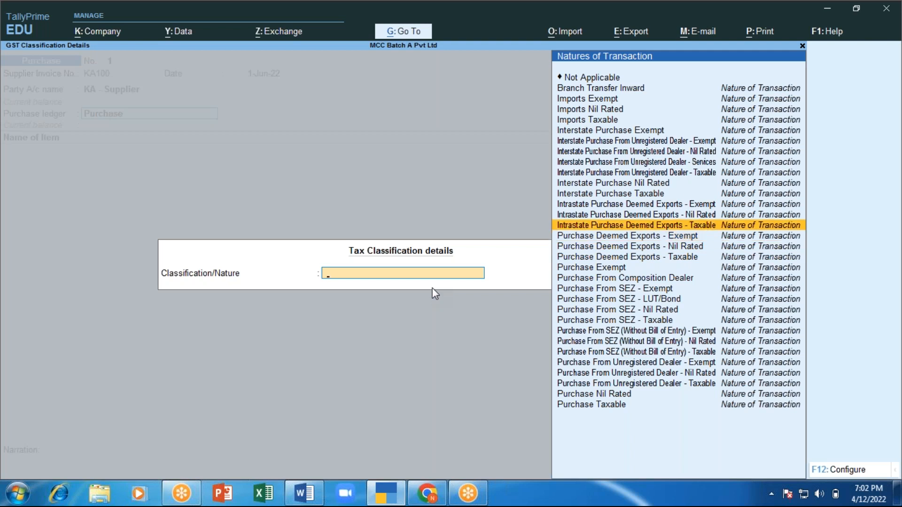
{"action": "key", "text": "Up"}
{"action": "key", "text": "Up"}
{"action": "key", "text": "Up"}
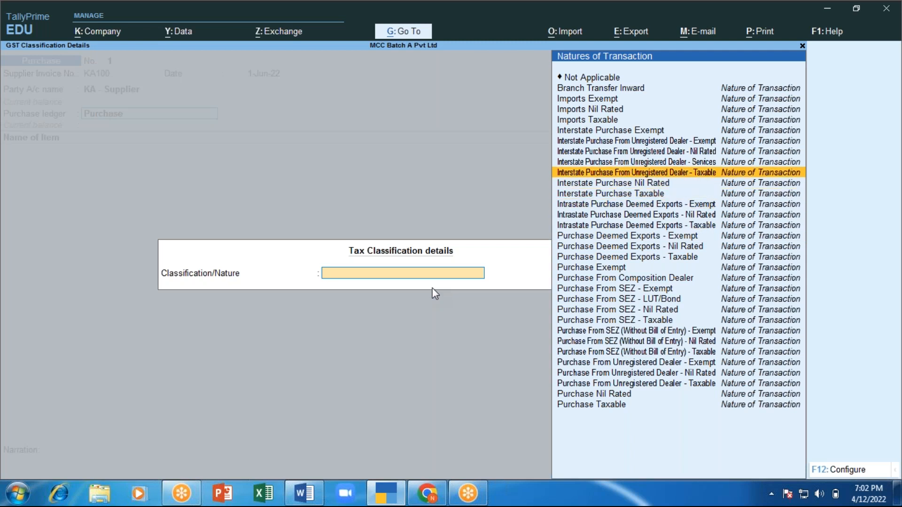
{"action": "key", "text": "Down"}
{"action": "key", "text": "Down"}
{"action": "key", "text": "Down"}
{"action": "key", "text": "Down"}
{"action": "key", "text": "Down"}
{"action": "key", "text": "Down"}
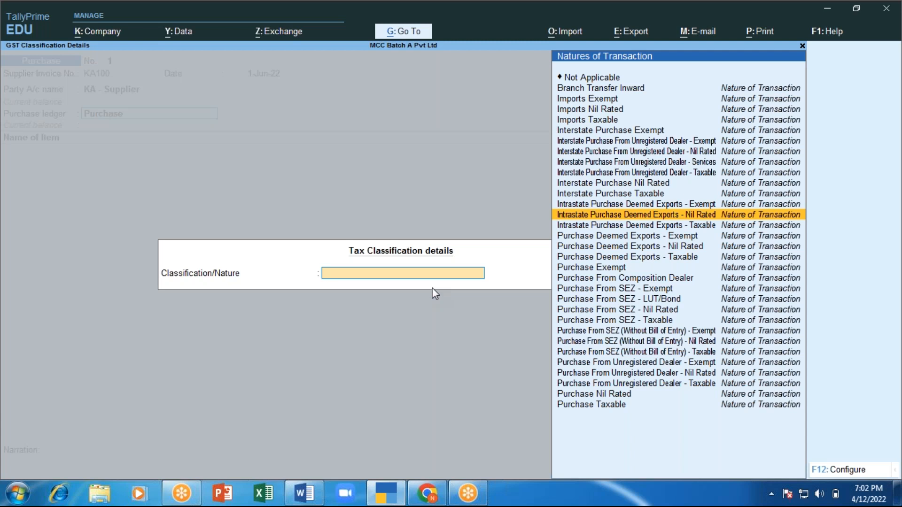
{"action": "key", "text": "Up"}
{"action": "key", "text": "Up"}
{"action": "key", "text": "Up"}
{"action": "key", "text": "Up"}
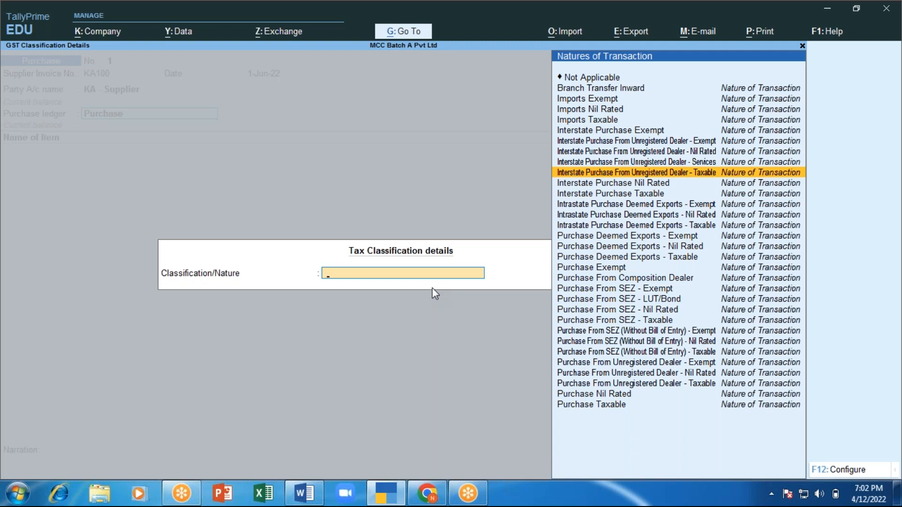
{"action": "key", "text": "Up"}
{"action": "key", "text": "Up"}
{"action": "key", "text": "Up"}
{"action": "key", "text": "Up"}
{"action": "key", "text": "Up"}
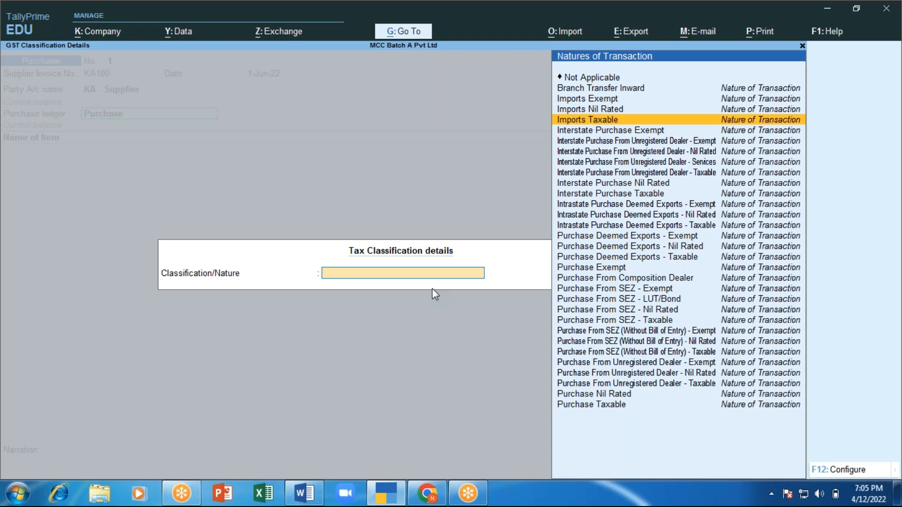
Set the purchase ledger's tax classification to Purchase Exempt, then reopen the classification details and accept them
{"action": "key", "text": "Home"}
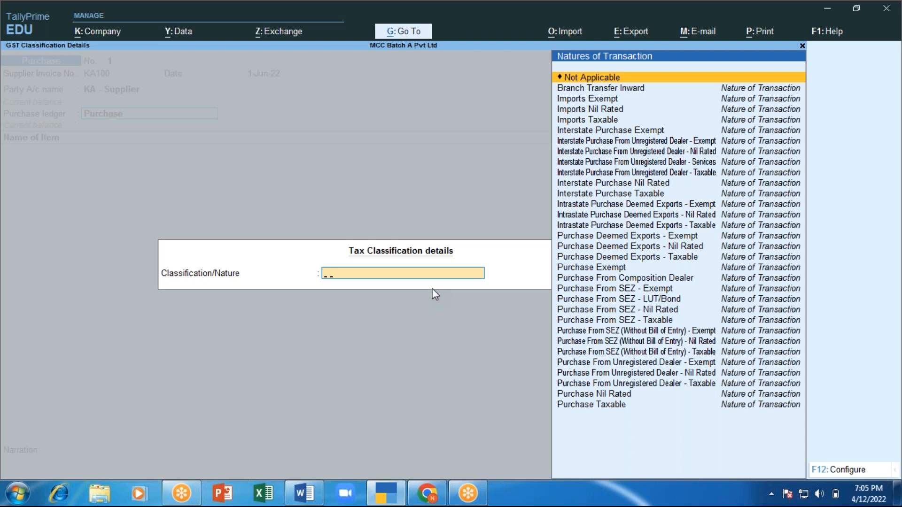
{"action": "type", "text": "P"}
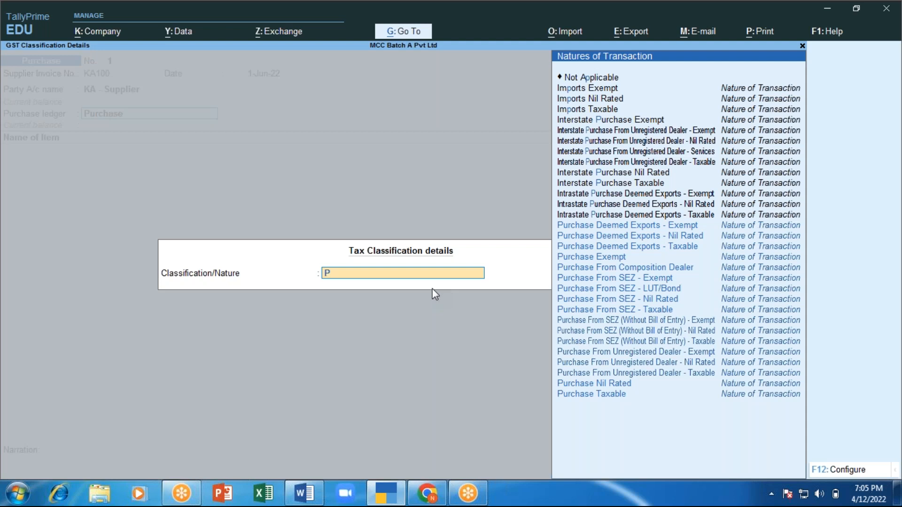
{"action": "type", "text": "ur"}
{"action": "key", "text": "Down"}
{"action": "key", "text": "Down"}
{"action": "key", "text": "Down"}
{"action": "key", "text": "Down"}
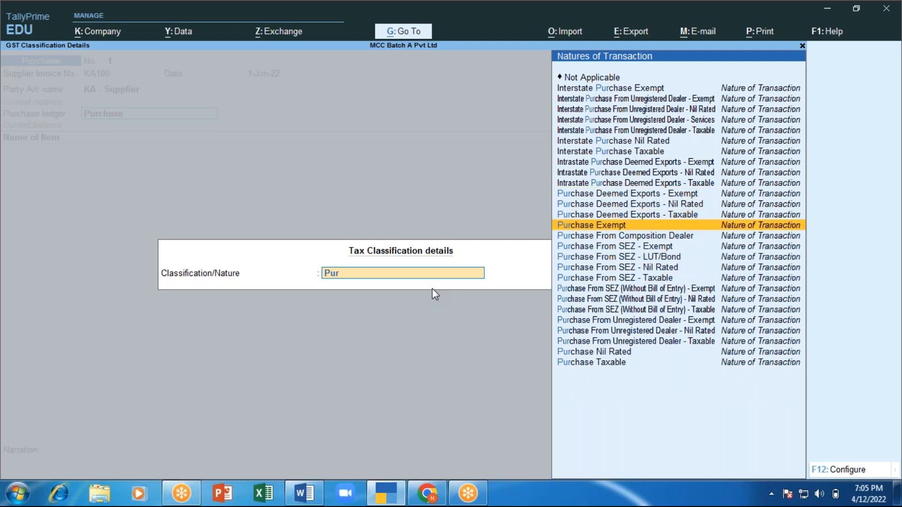
{"action": "key", "text": "Return"}
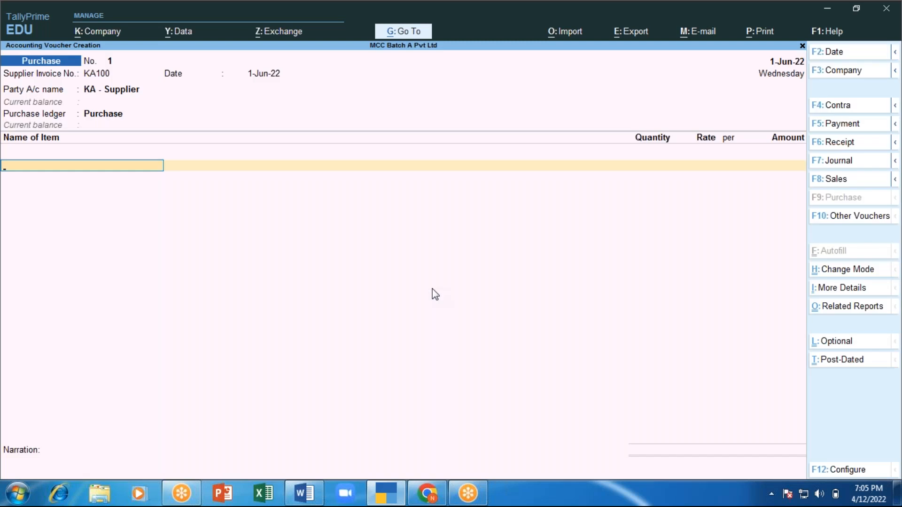
{"action": "key", "text": "BackSpace"}
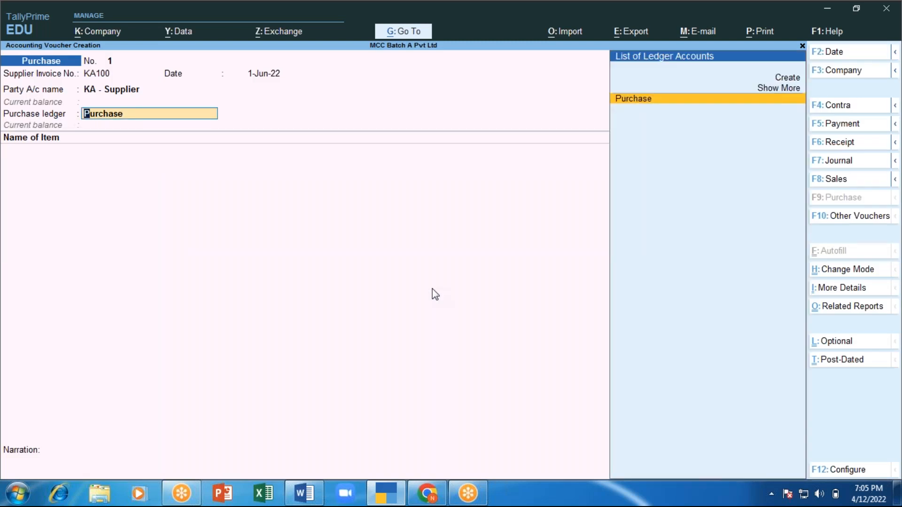
{"action": "key", "text": "Return"}
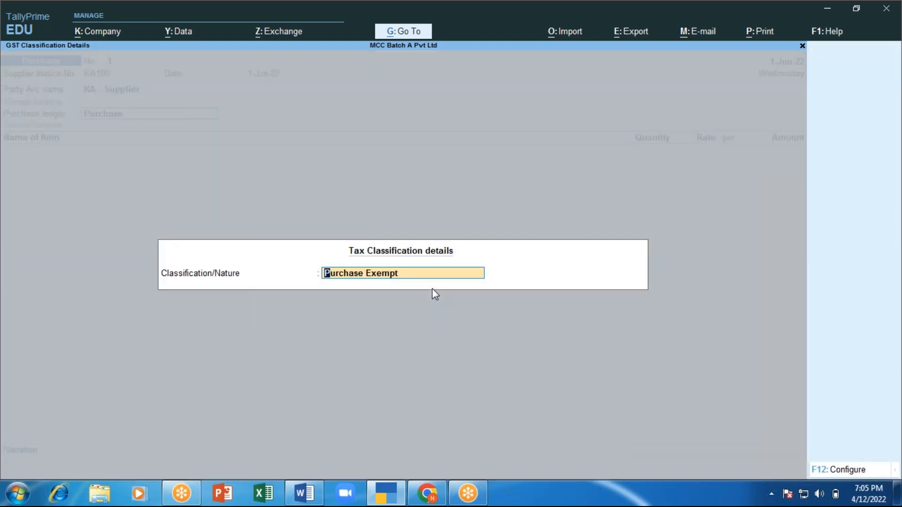
{"action": "key", "text": "Return"}
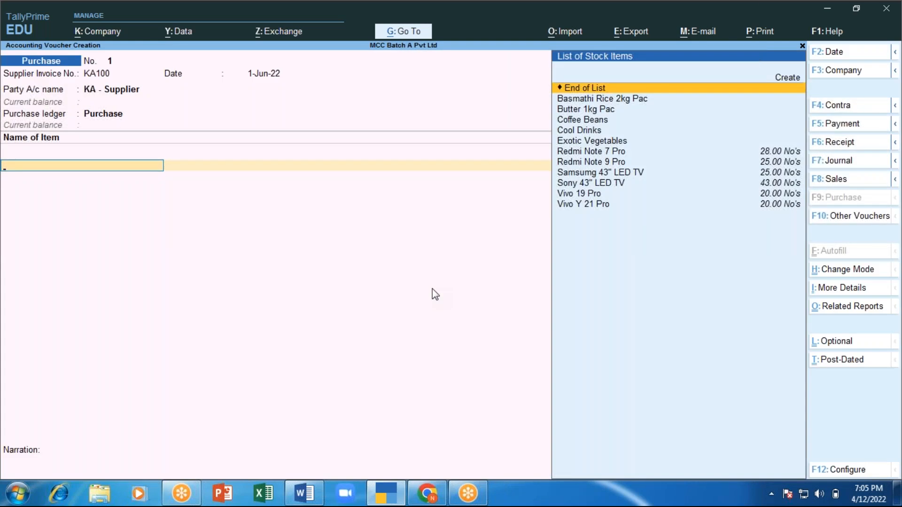
Add Exotic Vegetables as the first stock item of the purchase voucher
{"action": "key", "text": "Down"}
{"action": "key", "text": "Down"}
{"action": "key", "text": "Down"}
{"action": "key", "text": "Down"}
{"action": "key", "text": "Down"}
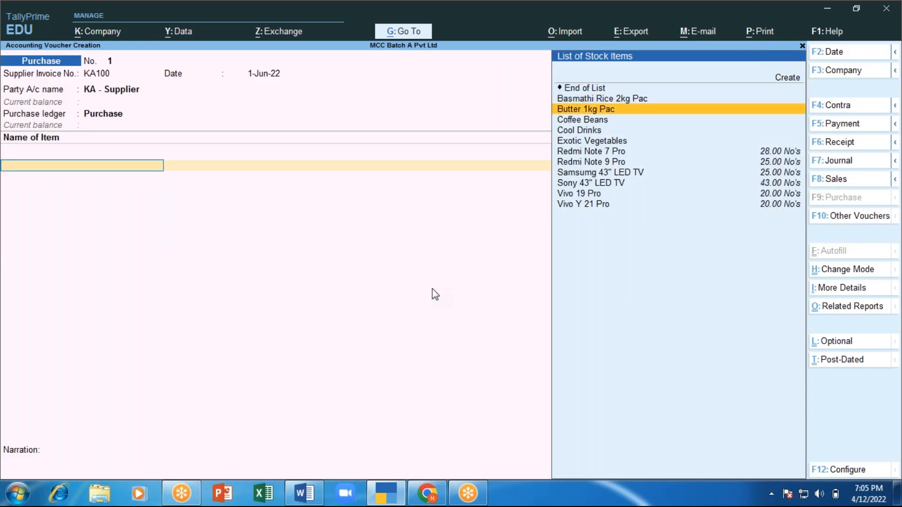
{"action": "key", "text": "Return"}
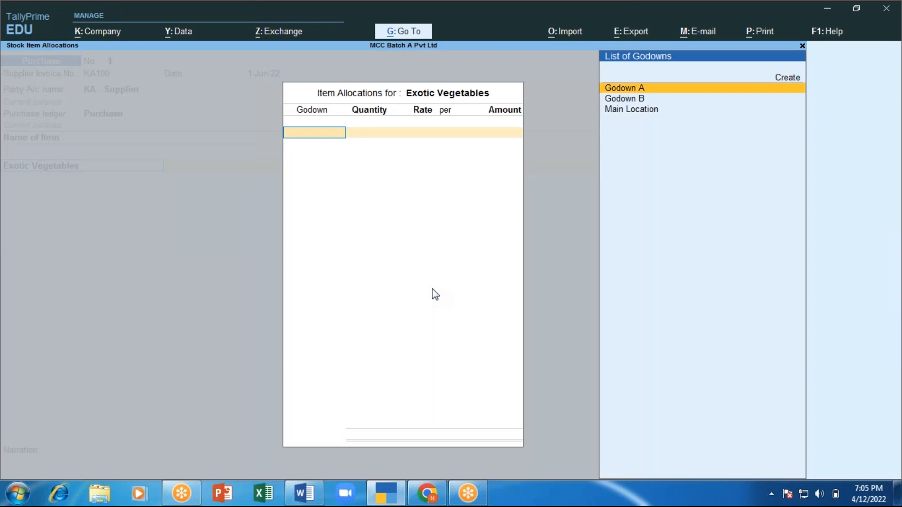
Allocate 50 kgs of Exotic Vegetables to Main Location at a rate of 200 per kg and end the item list
{"action": "key", "text": "Down"}
{"action": "key", "text": "Down"}
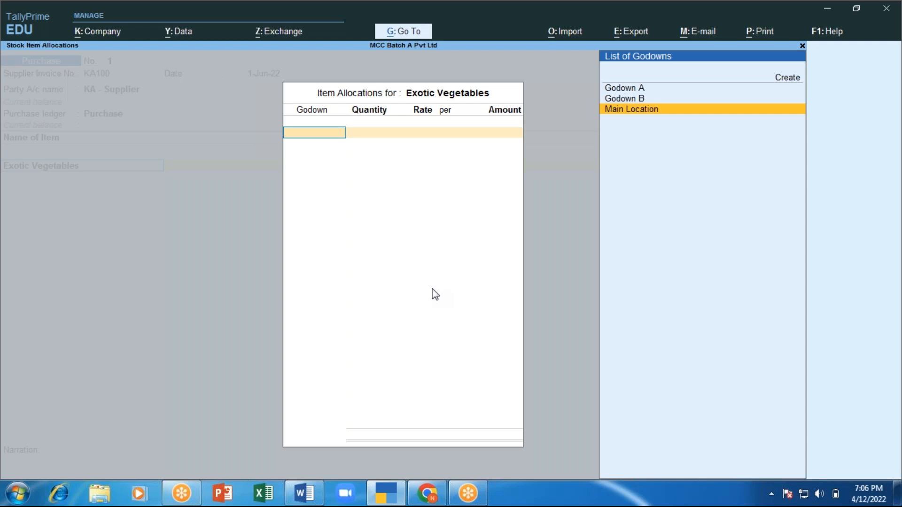
{"action": "key", "text": "Return"}
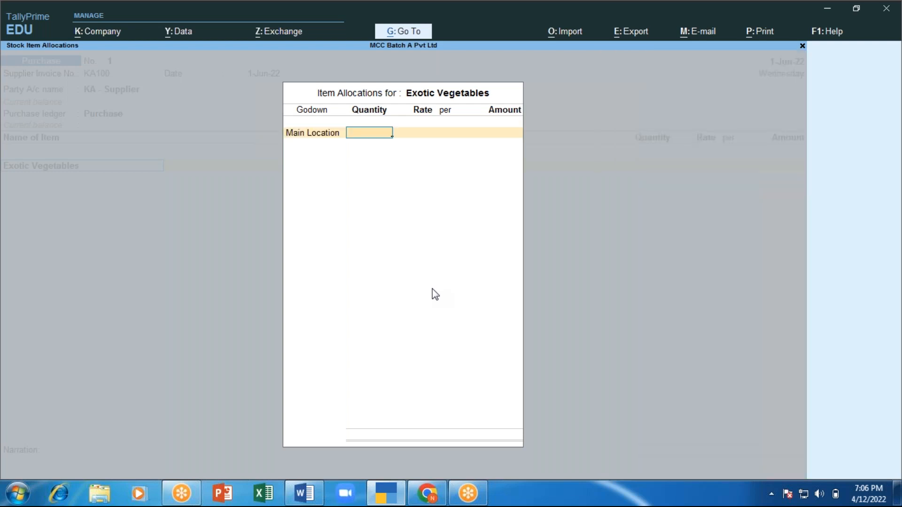
{"action": "type", "text": "50"}
{"action": "key", "text": "Return"}
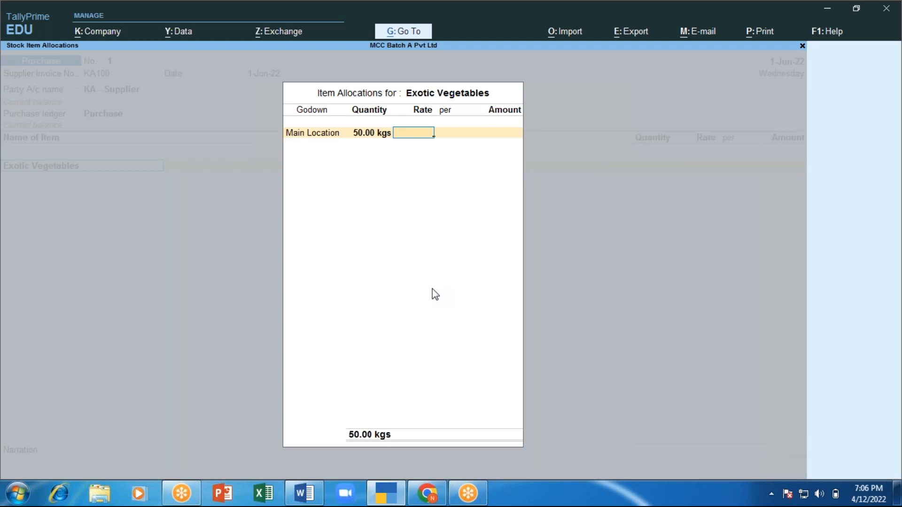
{"action": "type", "text": "200"}
{"action": "key", "text": "Return"}
{"action": "key", "text": "Return"}
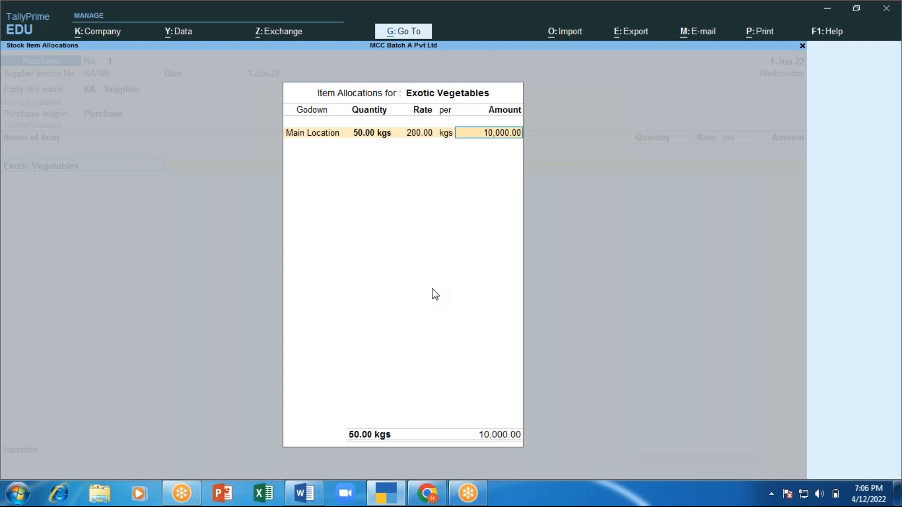
{"action": "key", "text": "Return"}
{"action": "key", "text": "Return"}
{"action": "key", "text": "Return"}
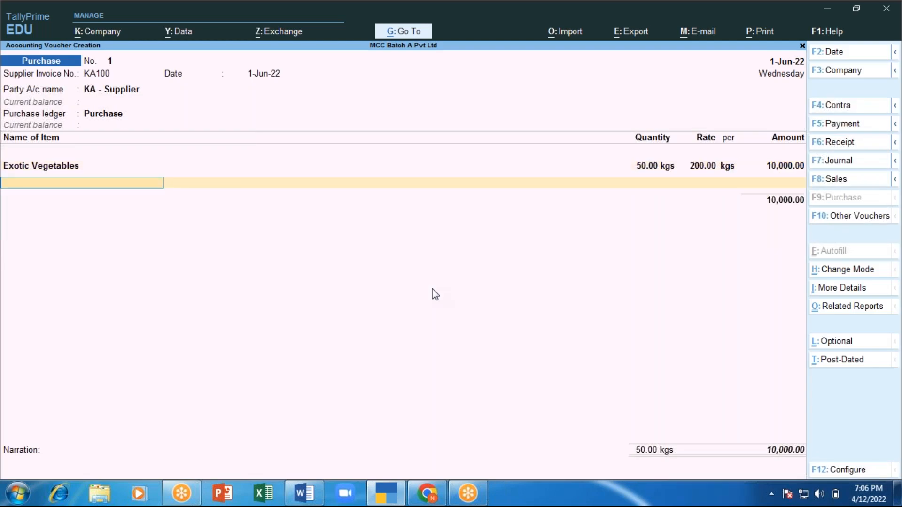
{"action": "key", "text": "Return"}
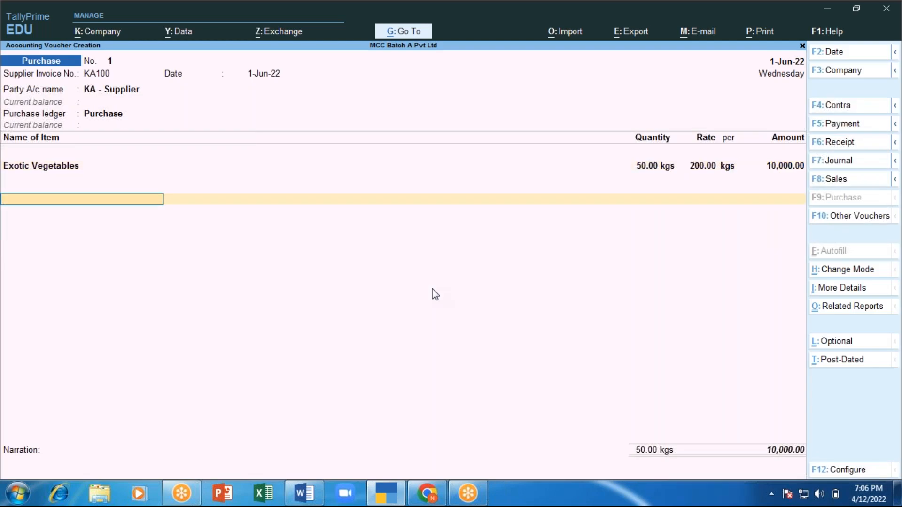
Try the CGST ledger on the voucher and replace it with End of List
{"action": "type", "text": "Cgs"}
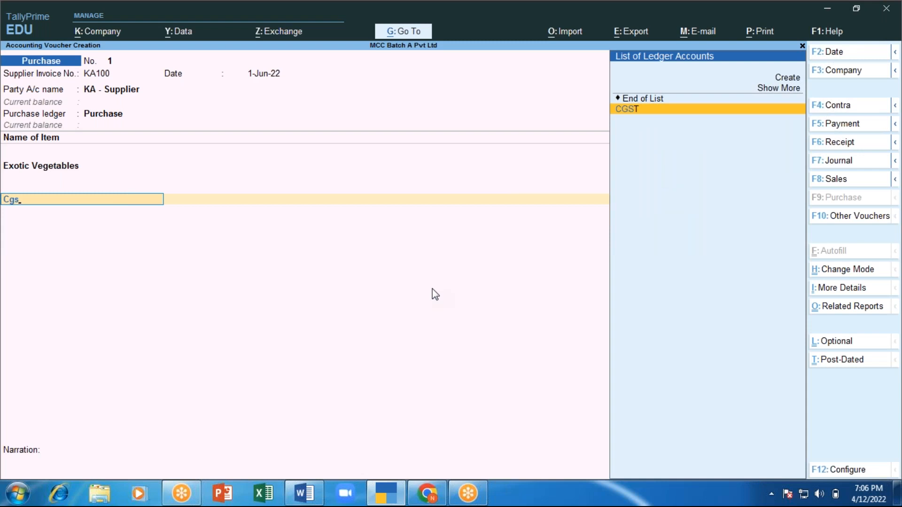
{"action": "key", "text": "Return"}
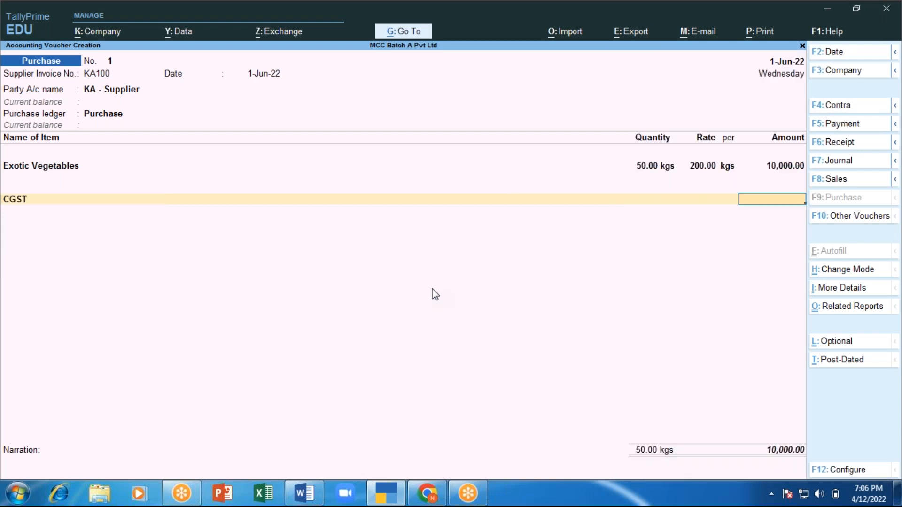
{"action": "key", "text": "BackSpace"}
{"action": "key", "text": "Up"}
{"action": "key", "text": "Up"}
{"action": "key", "text": "Up"}
{"action": "key", "text": "Up"}
{"action": "key", "text": "Up"}
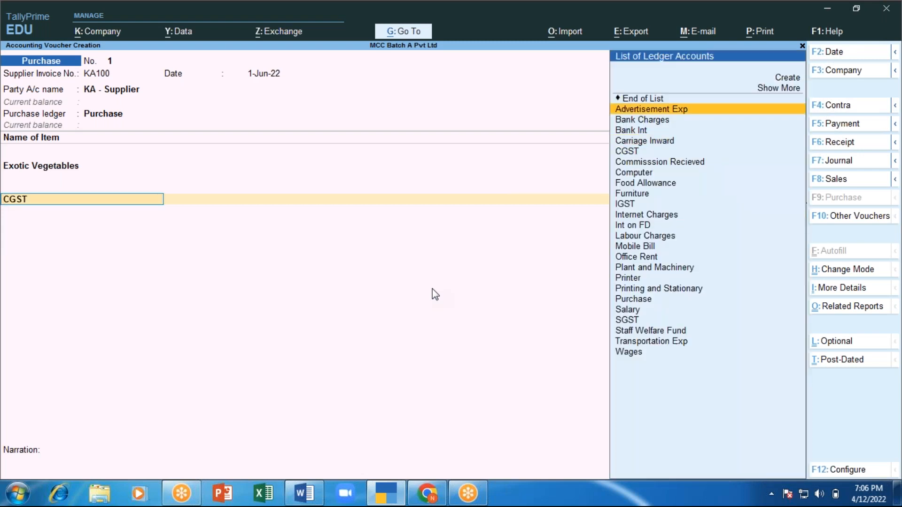
{"action": "key", "text": "Down"}
{"action": "key", "text": "Return"}
Reopen the Exotic Vegetables allocation and recheck its godown, quantity, rate and amount
{"action": "key", "text": "BackSpace"}
{"action": "key", "text": "BackSpace"}
{"action": "key", "text": "BackSpace"}
{"action": "key", "text": "BackSpace"}
{"action": "key", "text": "BackSpace"}
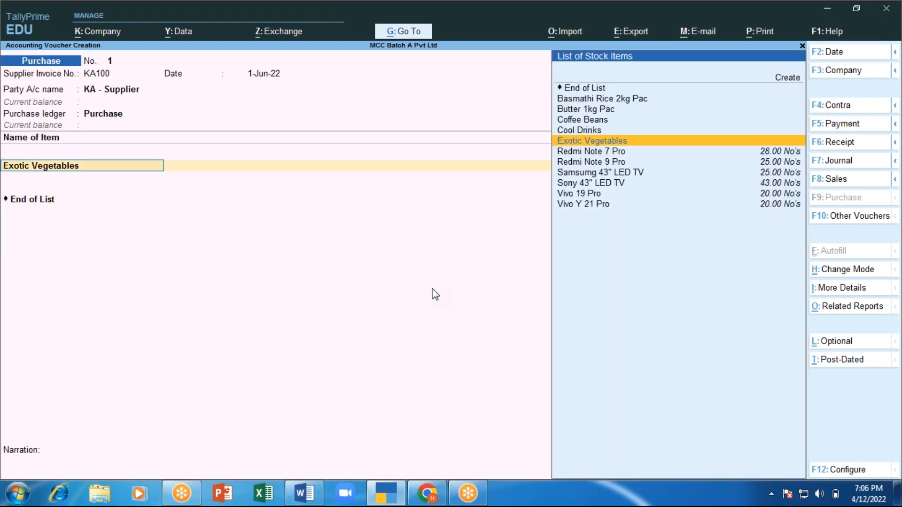
{"action": "key", "text": "Return"}
{"action": "key", "text": "Return"}
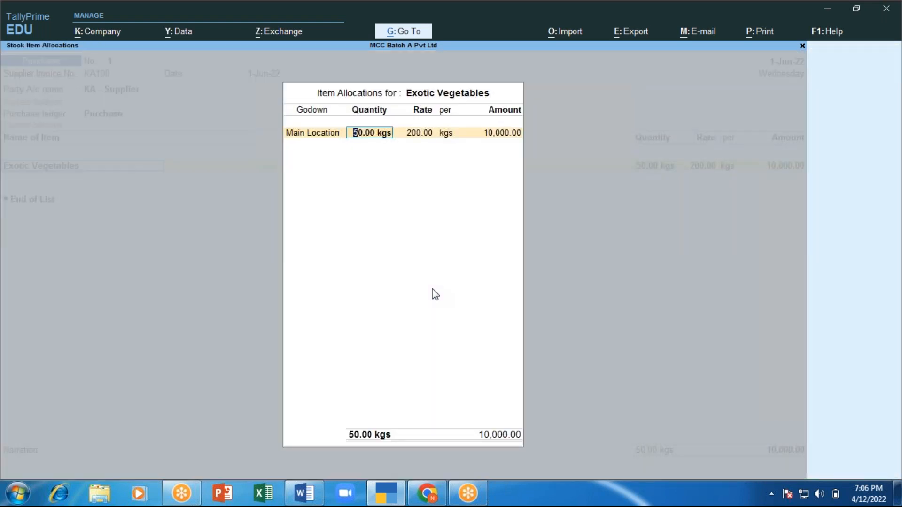
{"action": "key", "text": "Return"}
{"action": "key", "text": "Return"}
{"action": "key", "text": "Return"}
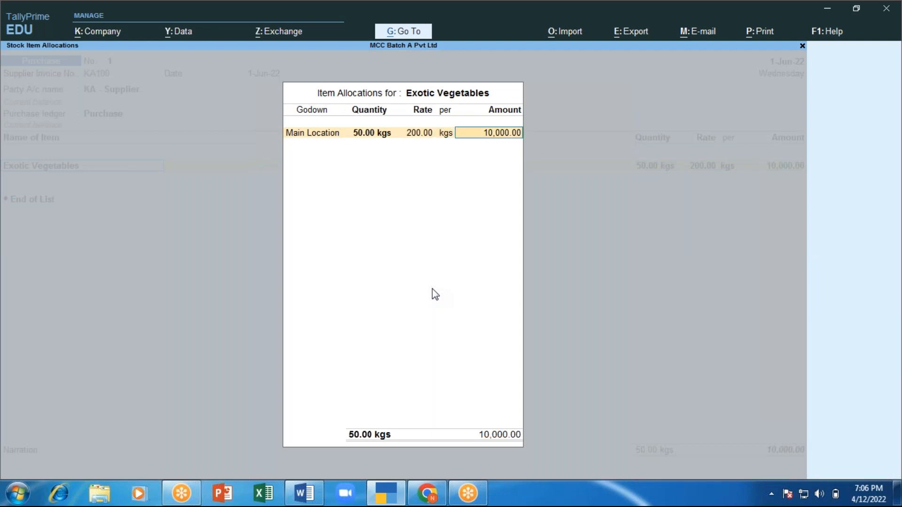
{"action": "key", "text": "Return"}
{"action": "key", "text": "Return"}
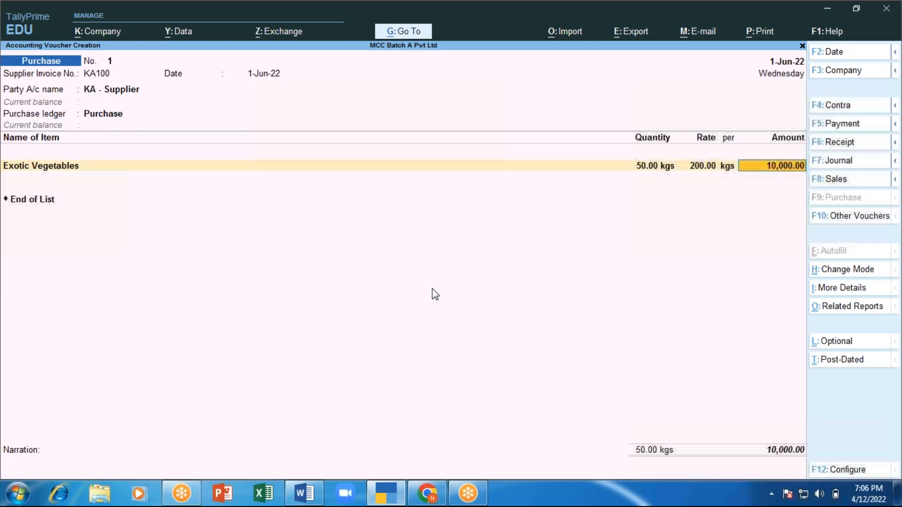
Accept the remaining details of the Exotic Vegetables purchase, leave the narration blank and save the voucher
{"action": "key", "text": "Return"}
{"action": "key", "text": "Return"}
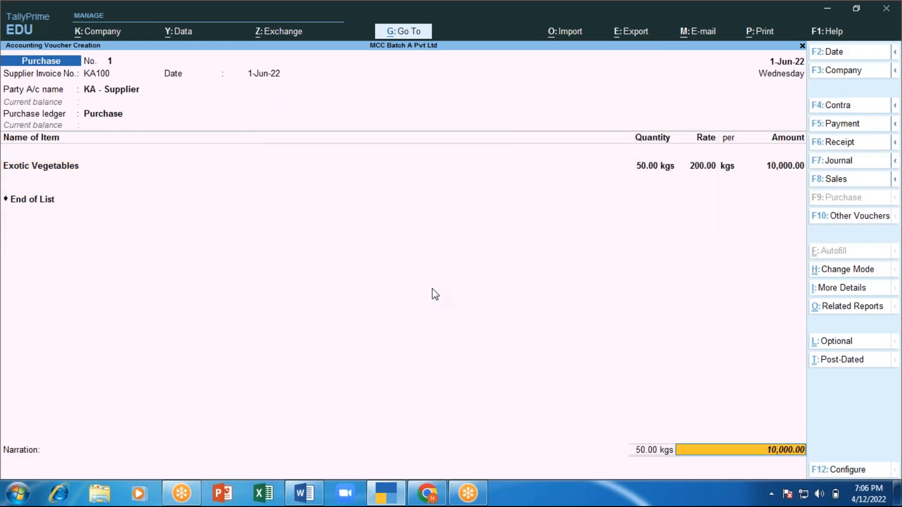
{"action": "key", "text": "Return"}
{"action": "key", "text": "Return"}
{"action": "key", "text": "Return"}
{"action": "key", "text": "Return"}
{"action": "key", "text": "Return"}
{"action": "key", "text": "Return"}
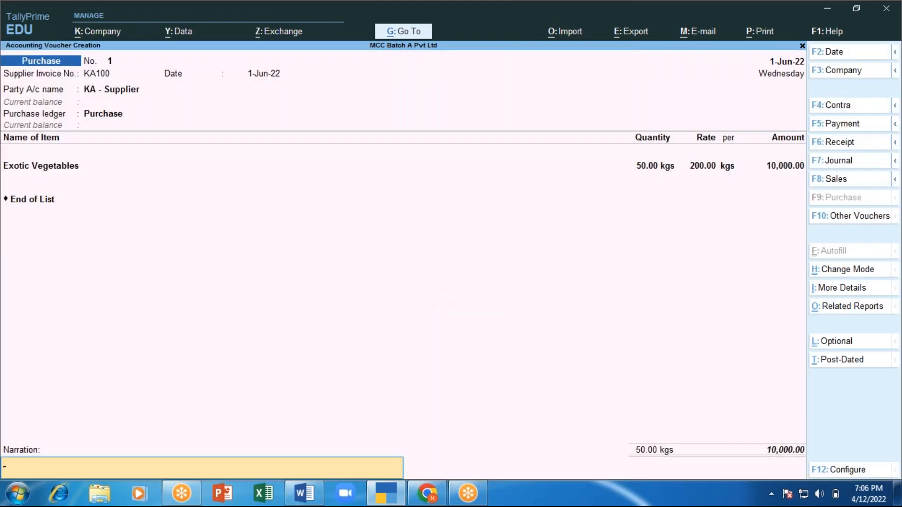
{"action": "key", "text": "Return"}
{"action": "key", "text": "y"}
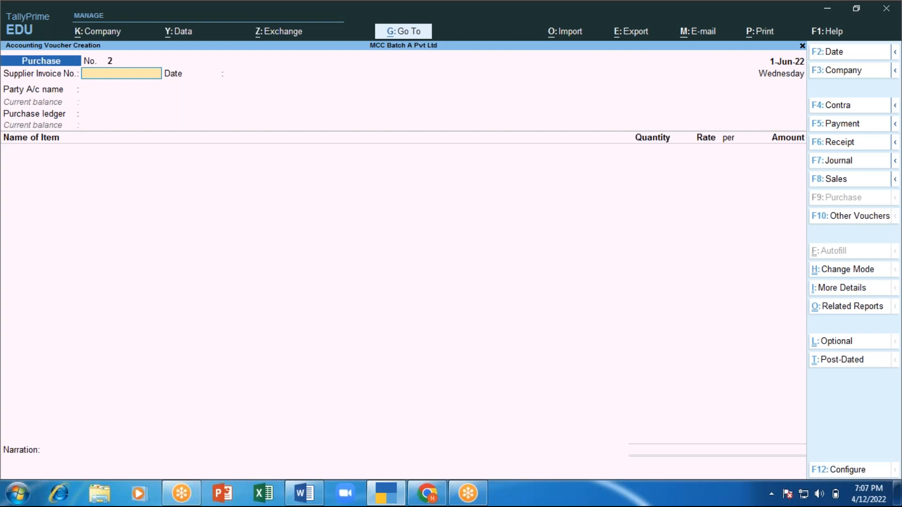
Enter supplier invoice number KA102 with KA - Supplier as the party, accepting the default receipt and party details
{"action": "type", "text": "KA102"}
{"action": "key", "text": "Return"}
{"action": "key", "text": "Return"}
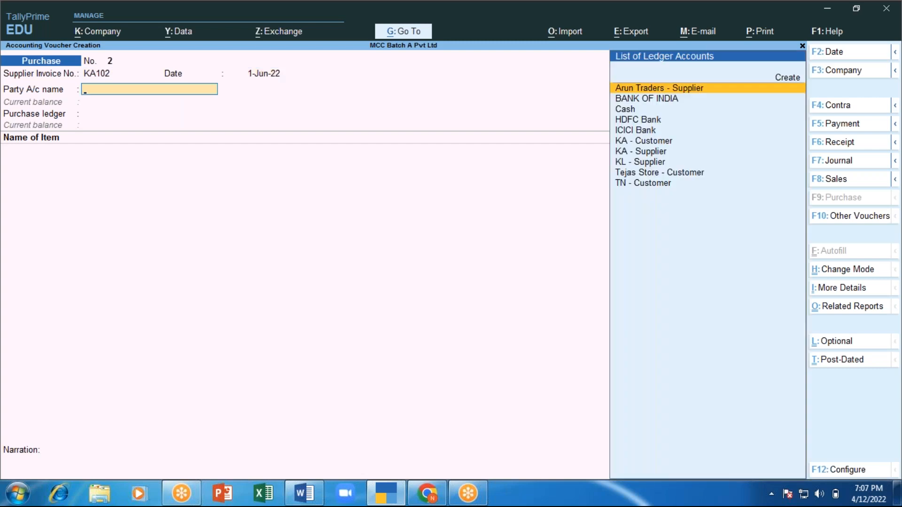
{"action": "key", "text": "Down"}
{"action": "key", "text": "Down"}
{"action": "key", "text": "Down"}
{"action": "key", "text": "Down"}
{"action": "key", "text": "Down"}
{"action": "key", "text": "Down"}
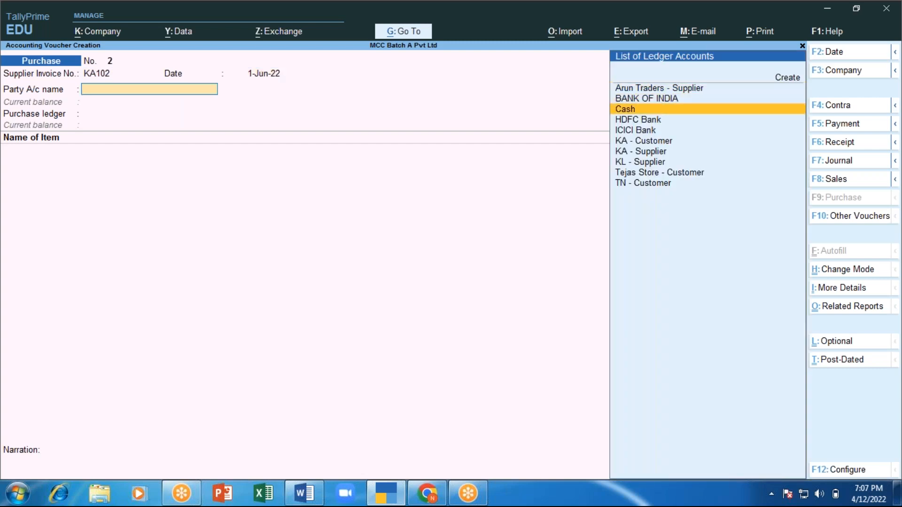
{"action": "key", "text": "Return"}
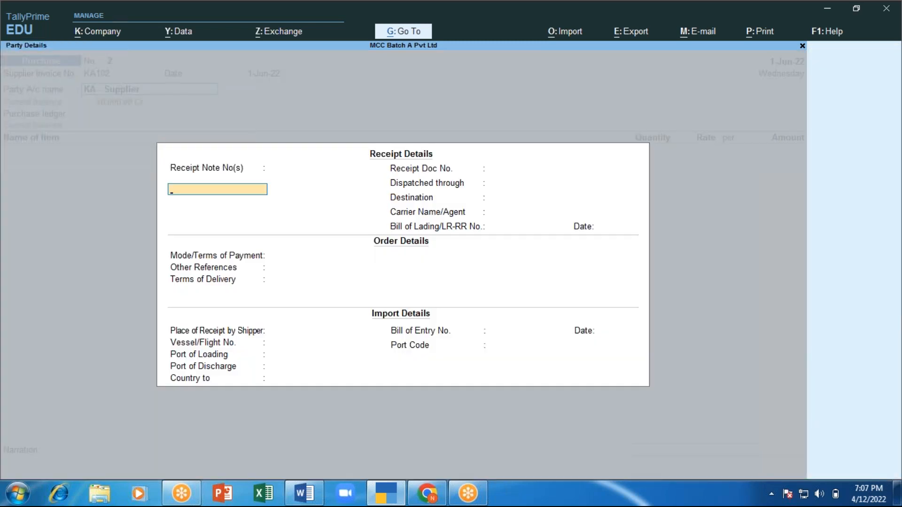
{"action": "key", "text": "ctrl+a"}
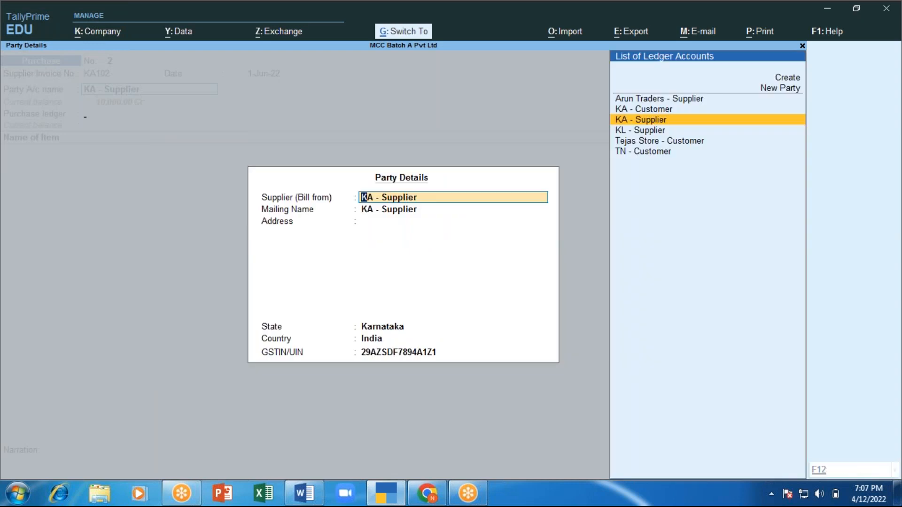
{"action": "key", "text": "ctrl+a"}
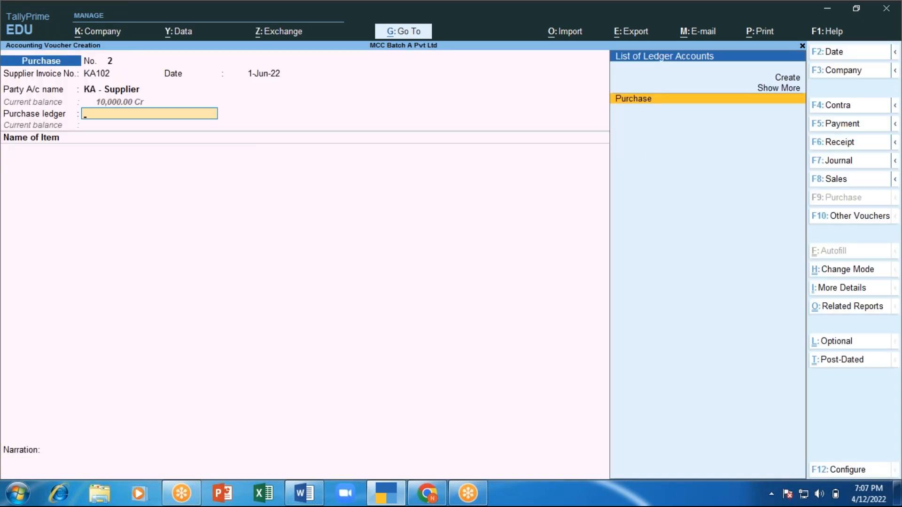
Choose the Purchase ledger and classify the transaction as Purchase Nil Rated
{"action": "key", "text": "Return"}
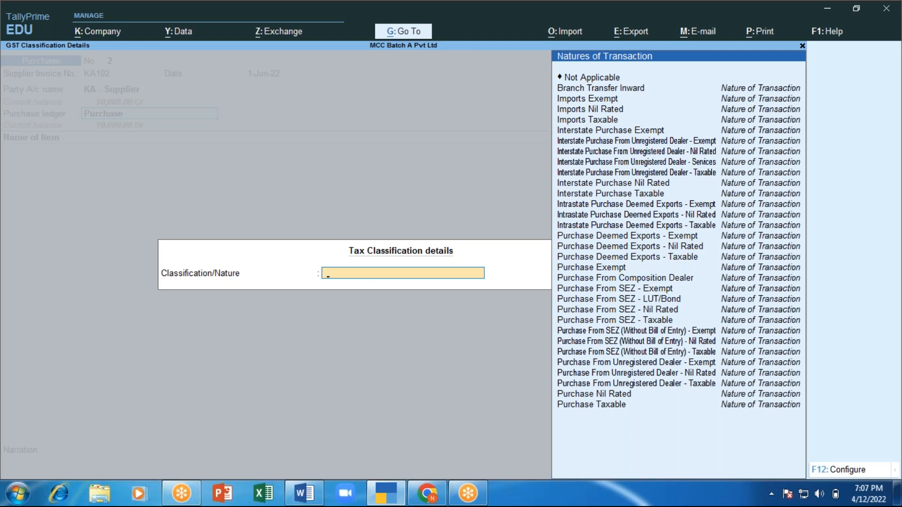
{"action": "key", "text": "Up"}
{"action": "key", "text": "Up"}
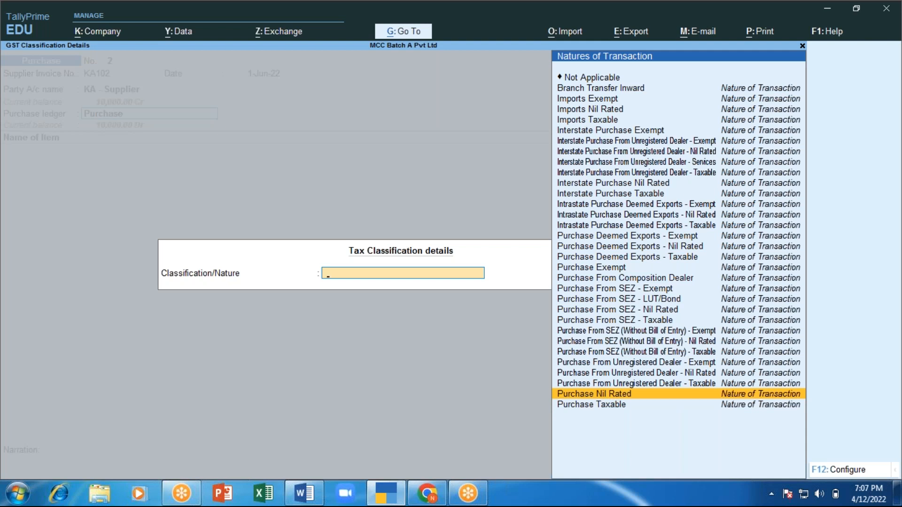
{"action": "key", "text": "Return"}
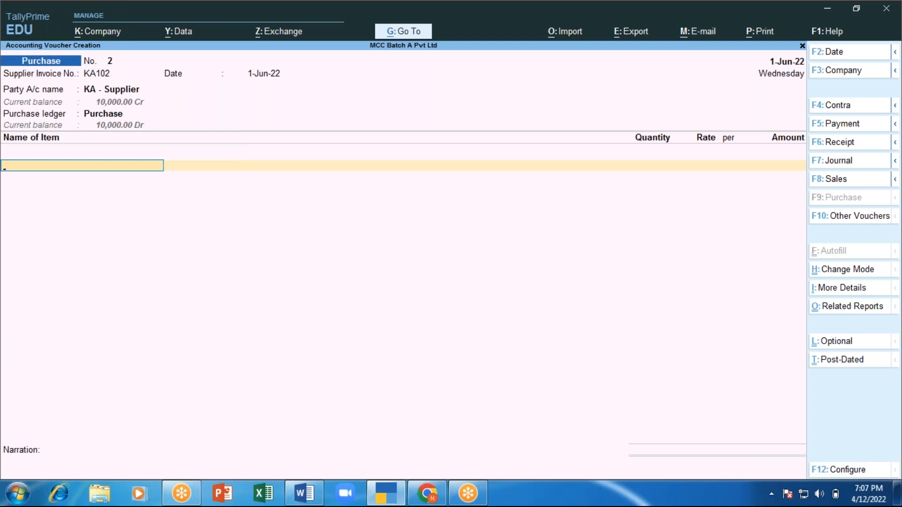
Add Coffee Beans to the voucher with 100 kgs in Main Location at 250 per kg, and end the item list
{"action": "type", "text": "Cof"}
{"action": "key", "text": "Return"}
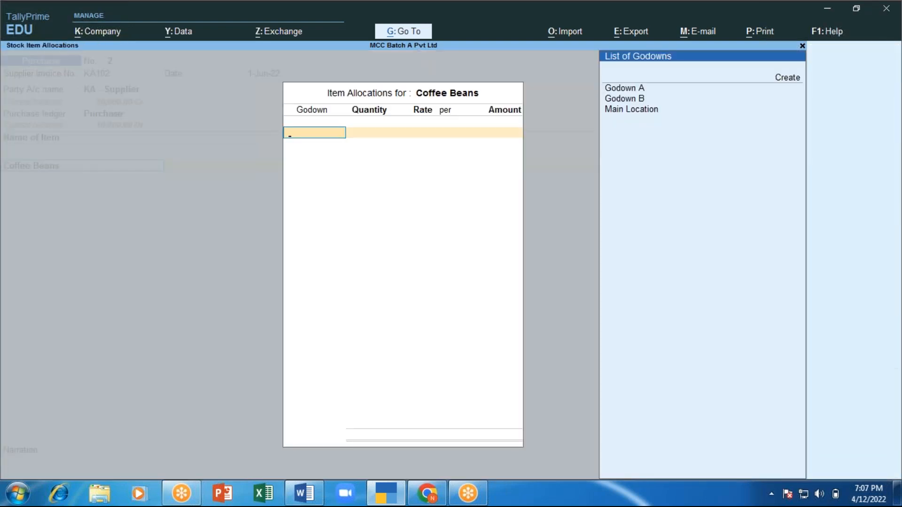
{"action": "key", "text": "Return"}
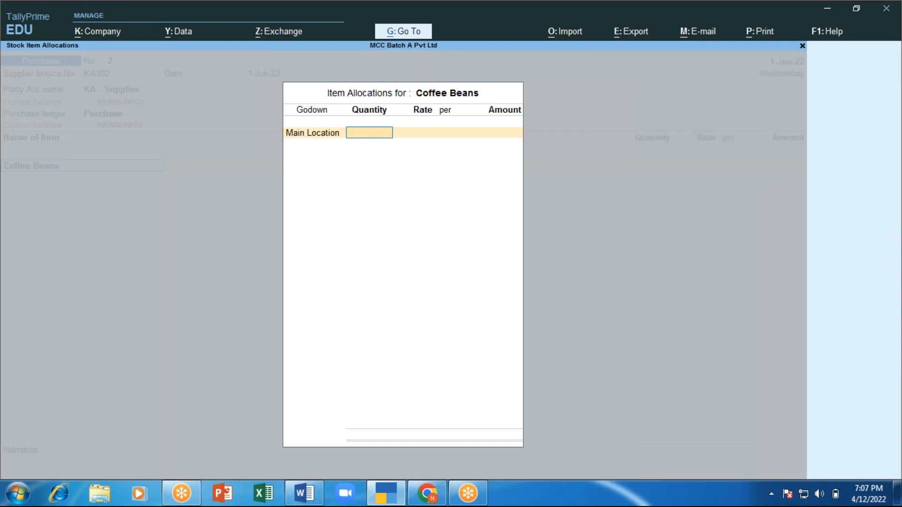
{"action": "type", "text": "100"}
{"action": "key", "text": "Return"}
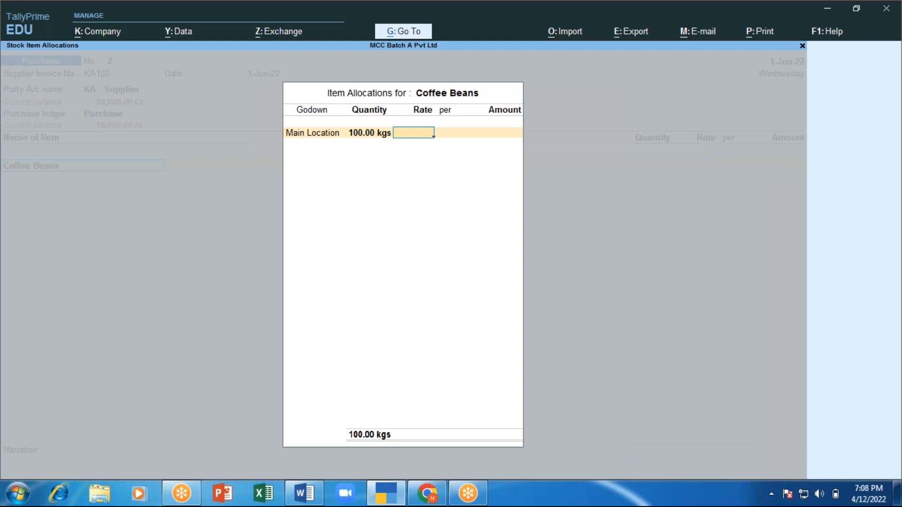
{"action": "type", "text": "250"}
{"action": "key", "text": "Return"}
{"action": "key", "text": "Return"}
{"action": "key", "text": "Return"}
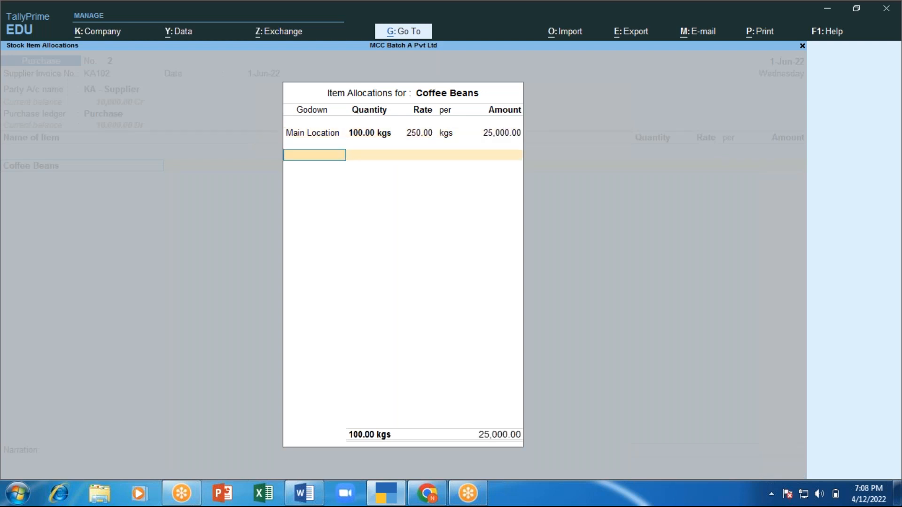
{"action": "key", "text": "Return"}
{"action": "key", "text": "Return"}
{"action": "key", "text": "Return"}
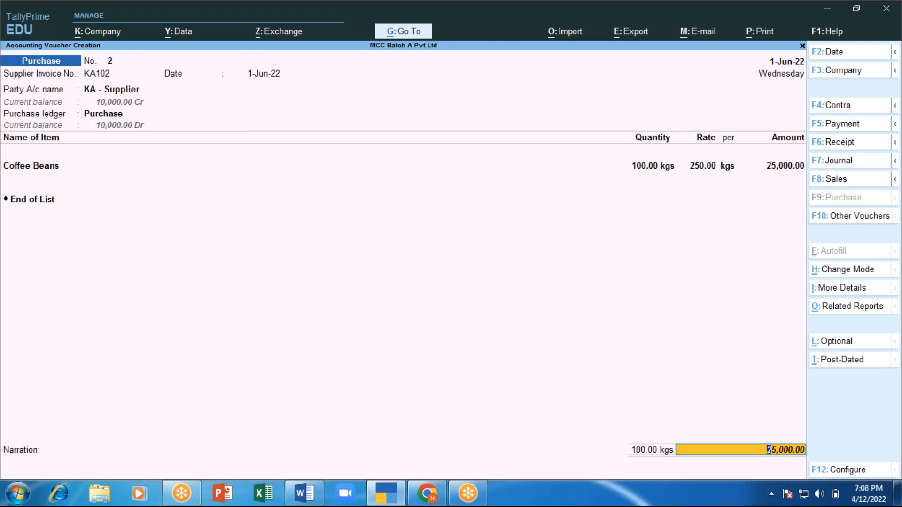
Accept the bill-wise New Ref KA102, leave the narration blank and save the Coffee Beans purchase voucher
{"action": "key", "text": "Return"}
{"action": "key", "text": "Return"}
{"action": "key", "text": "Return"}
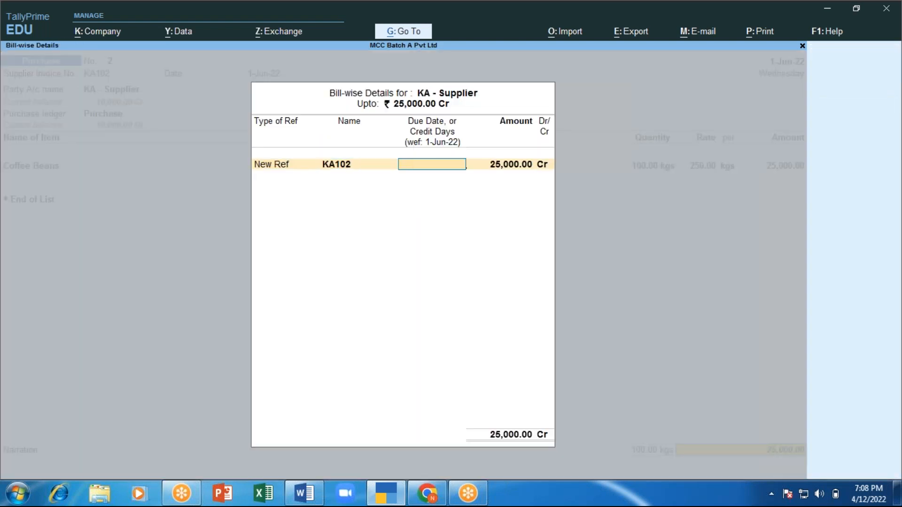
{"action": "key", "text": "Return"}
{"action": "key", "text": "Return"}
{"action": "key", "text": "Return"}
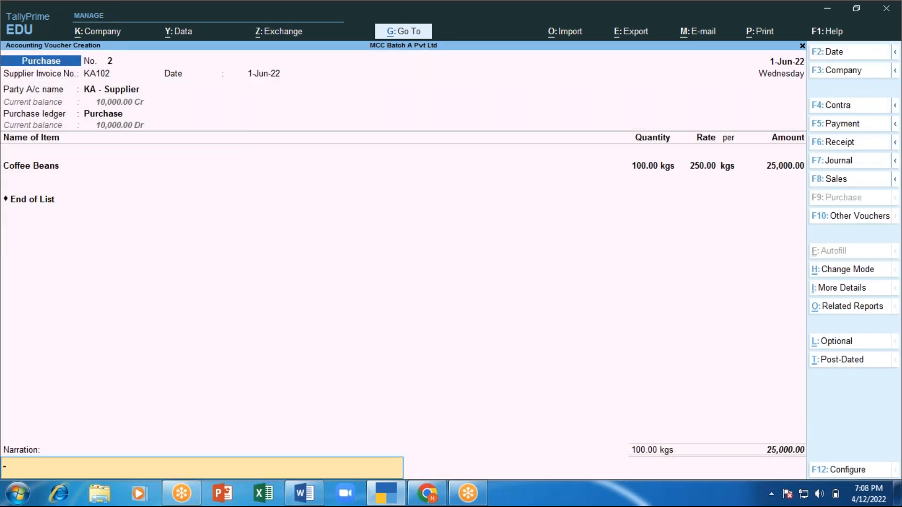
{"action": "key", "text": "Return"}
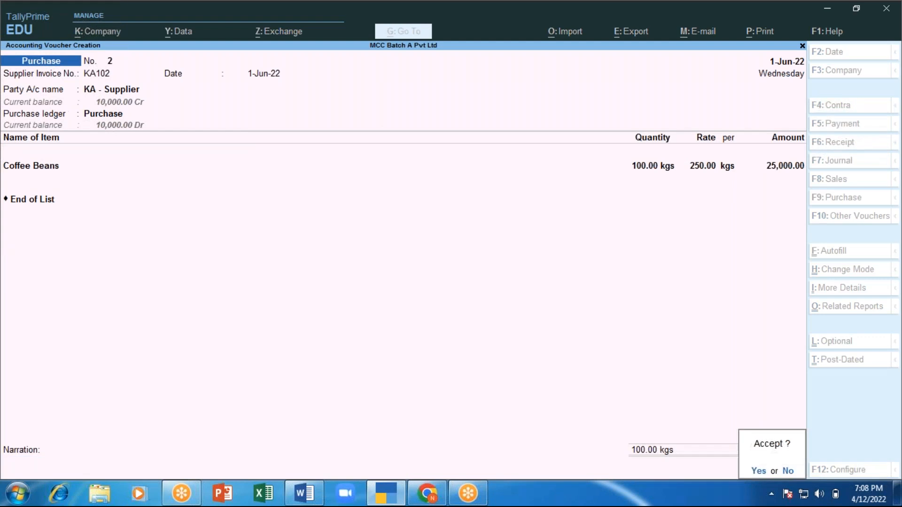
{"action": "key", "text": "Return"}
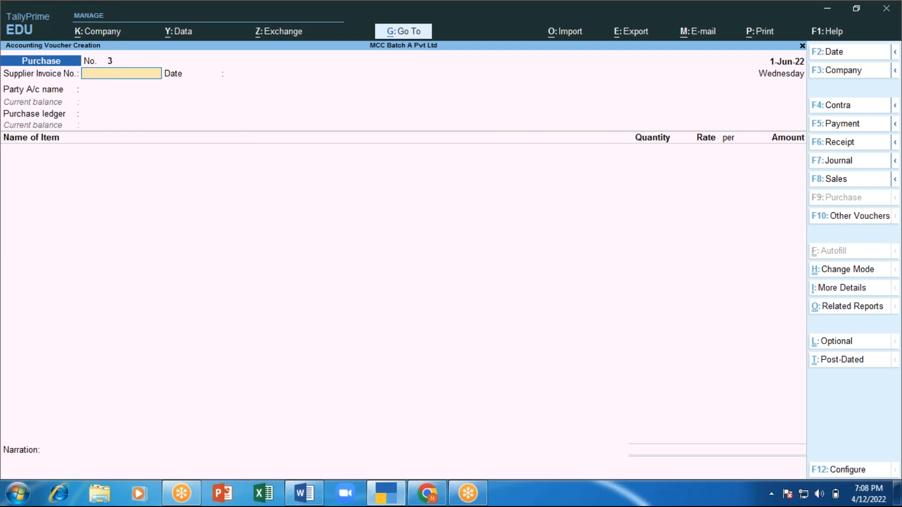
Enter supplier invoice number KA105 in the new purchase voucher and keep the default invoice date
{"action": "type", "text": "A"}
{"action": "key", "text": "BackSpace"}
{"action": "type", "text": "KA105"}
{"action": "key", "text": "Return"}
{"action": "key", "text": "Return"}
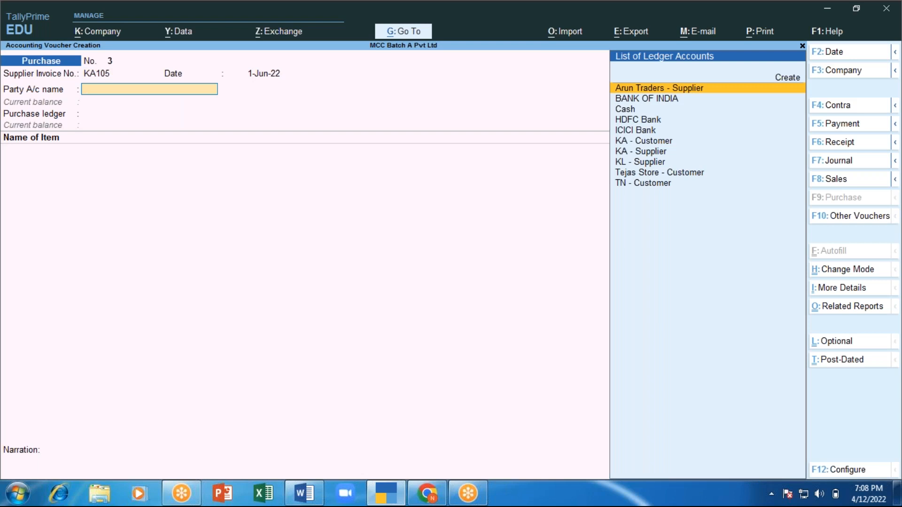
Choose KA - Supplier as the party and accept the default receipt and party details
{"action": "key", "text": "Down"}
{"action": "key", "text": "Down"}
{"action": "key", "text": "Down"}
{"action": "key", "text": "Down"}
{"action": "key", "text": "Down"}
{"action": "key", "text": "Down"}
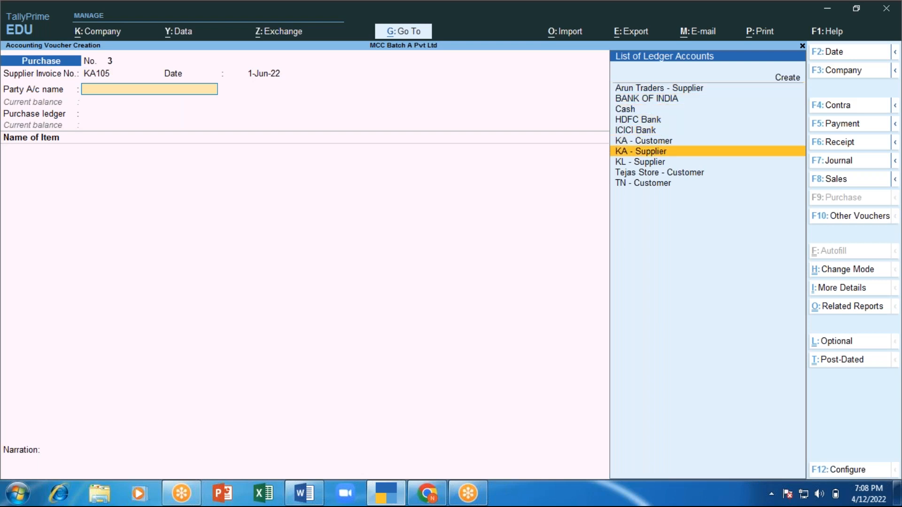
{"action": "key", "text": "Return"}
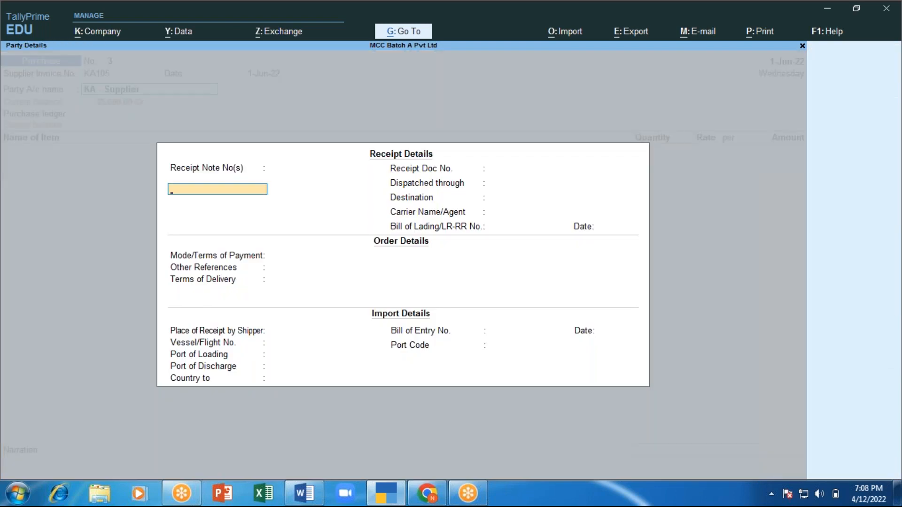
{"action": "key", "text": "ctrl+a"}
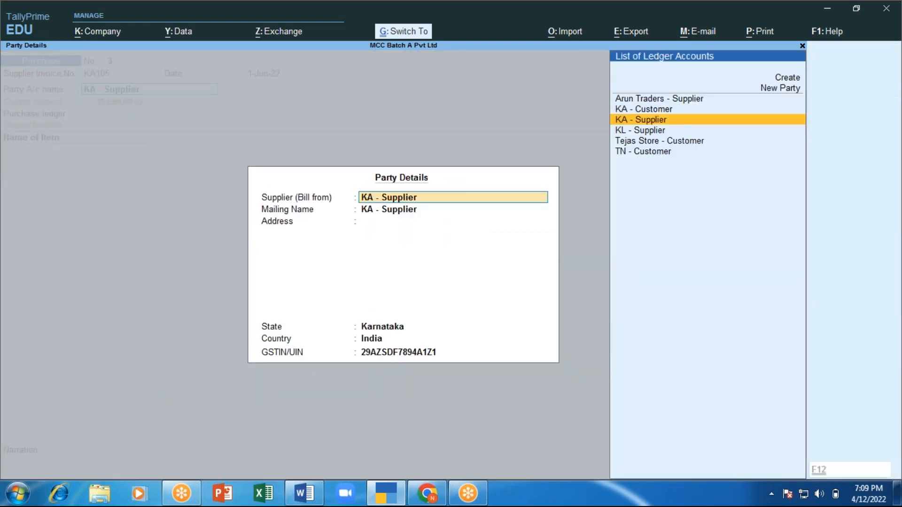
{"action": "key", "text": "ctrl+a"}
Choose the Purchase ledger and classify the transaction as Purchase Taxable
{"action": "key", "text": "Return"}
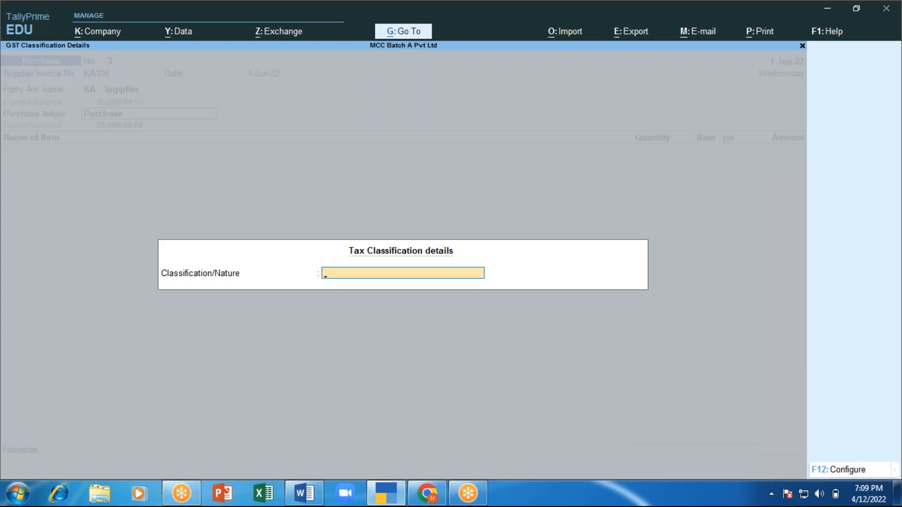
{"action": "type", "text": "Pu"}
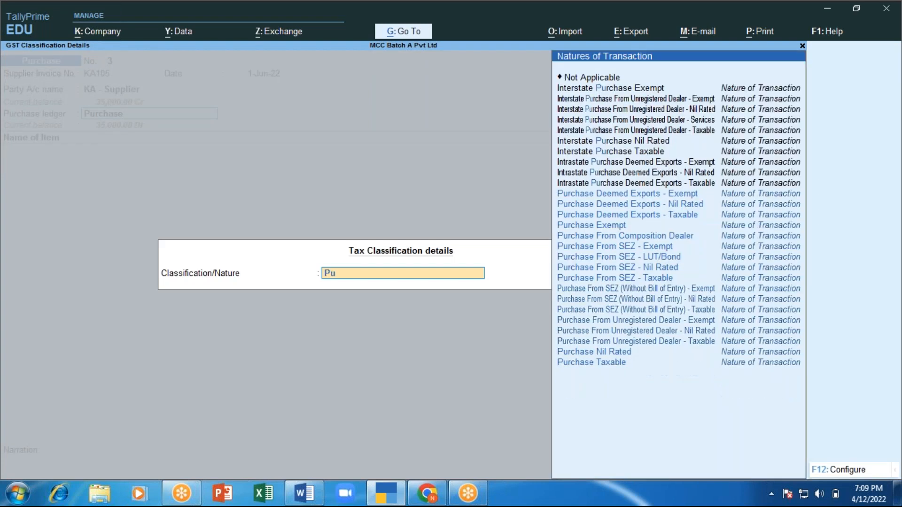
{"action": "key", "text": "BackSpace"}
{"action": "key", "text": "BackSpace"}
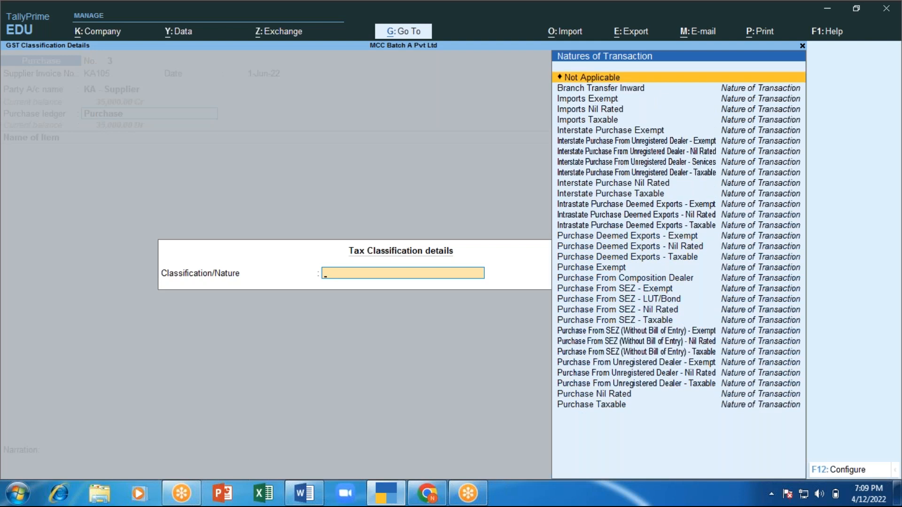
{"action": "type", "text": "Pur"}
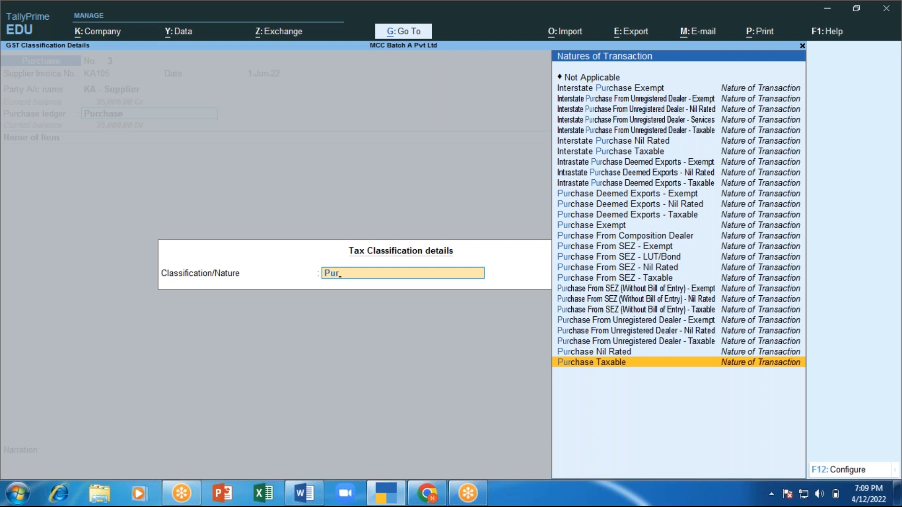
{"action": "key", "text": "Return"}
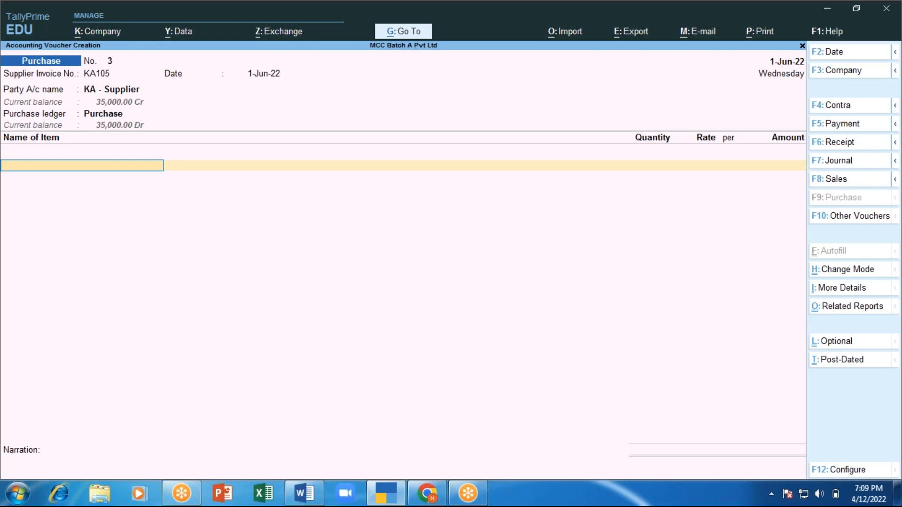
Add Butter 1kg Pac as the voucher's item and allocate it to Main Location
{"action": "type", "text": "B"}
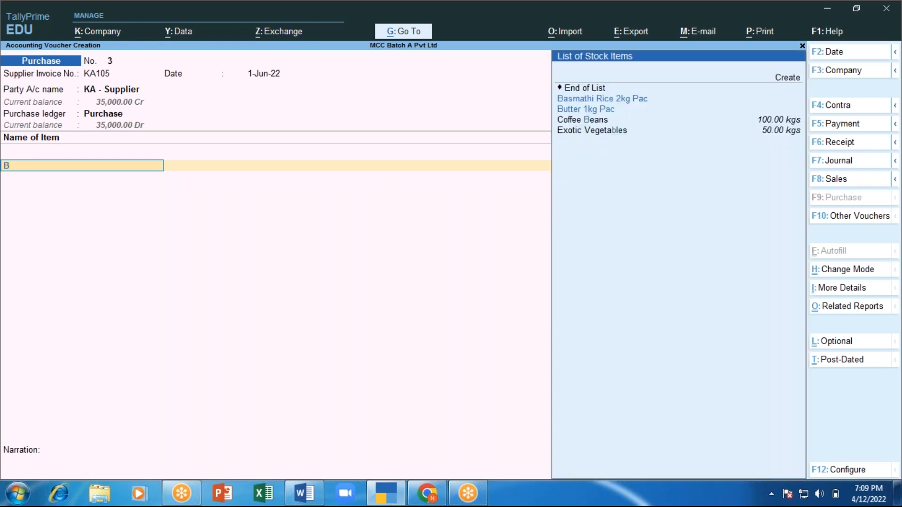
{"action": "type", "text": "utt"}
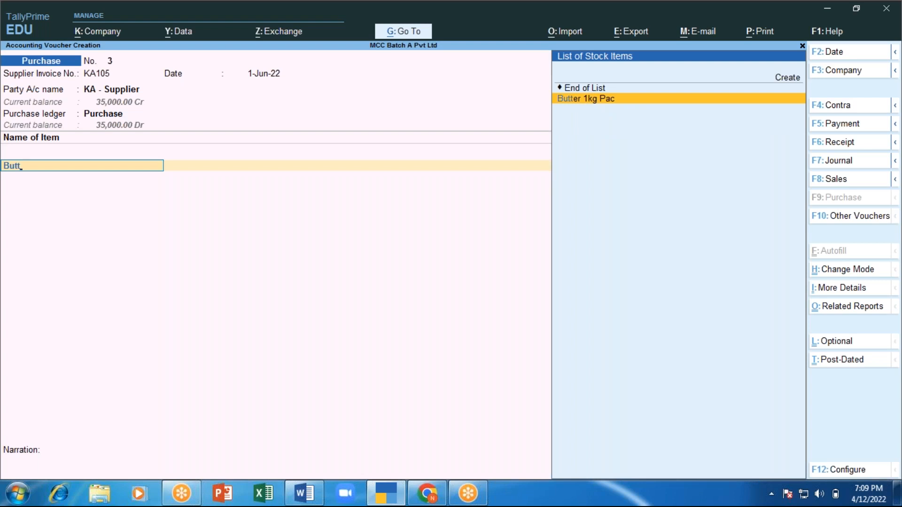
{"action": "key", "text": "Return"}
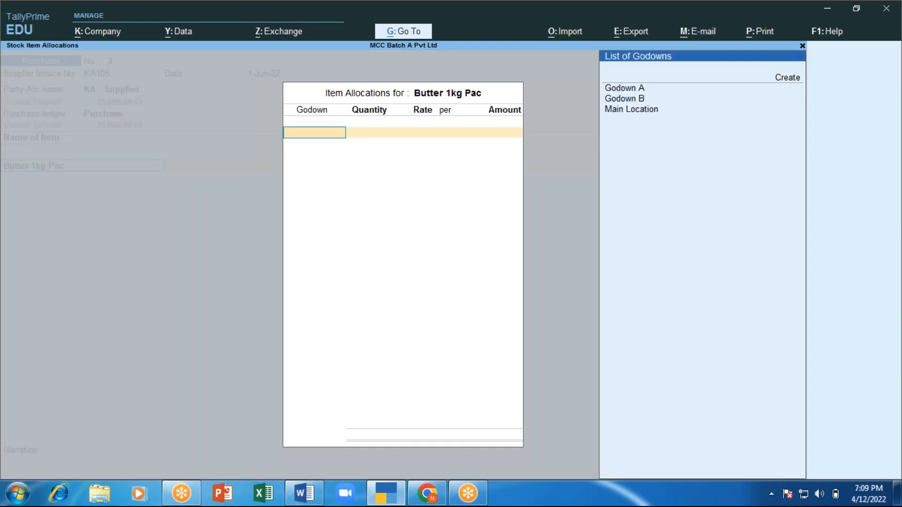
{"action": "key", "text": "Down"}
{"action": "key", "text": "Down"}
{"action": "key", "text": "Down"}
{"action": "key", "text": "Return"}
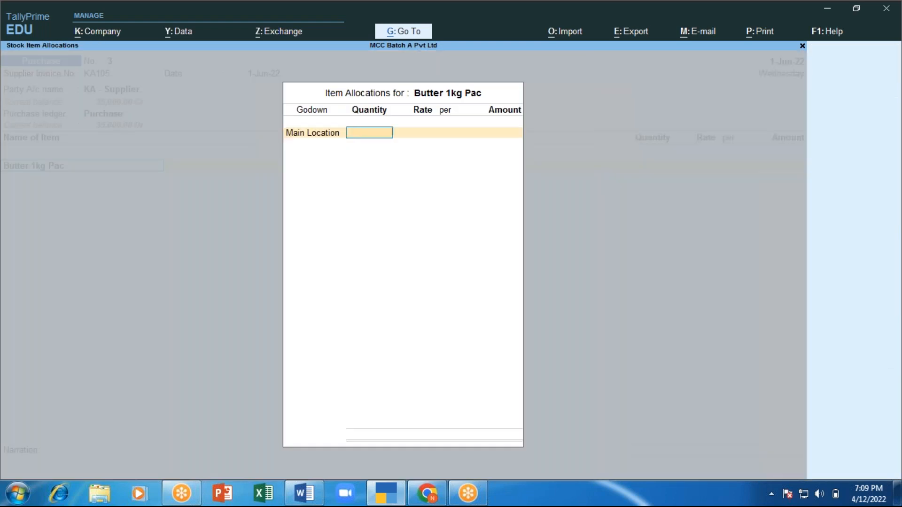
Set the Butter 1kg Pac allocation to 50 No's at a rate of 500 and complete the item line
{"action": "type", "text": "50"}
{"action": "key", "text": "Return"}
{"action": "type", "text": "500"}
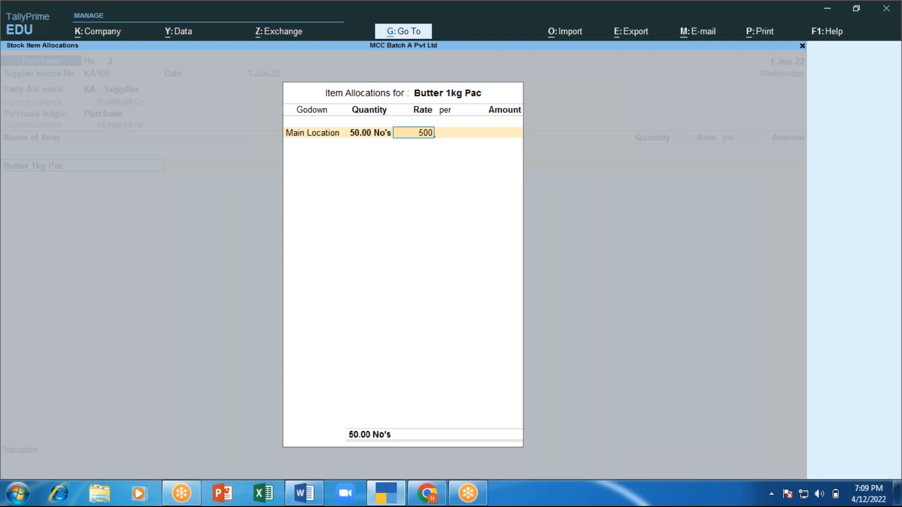
{"action": "key", "text": "Return"}
{"action": "key", "text": "Return"}
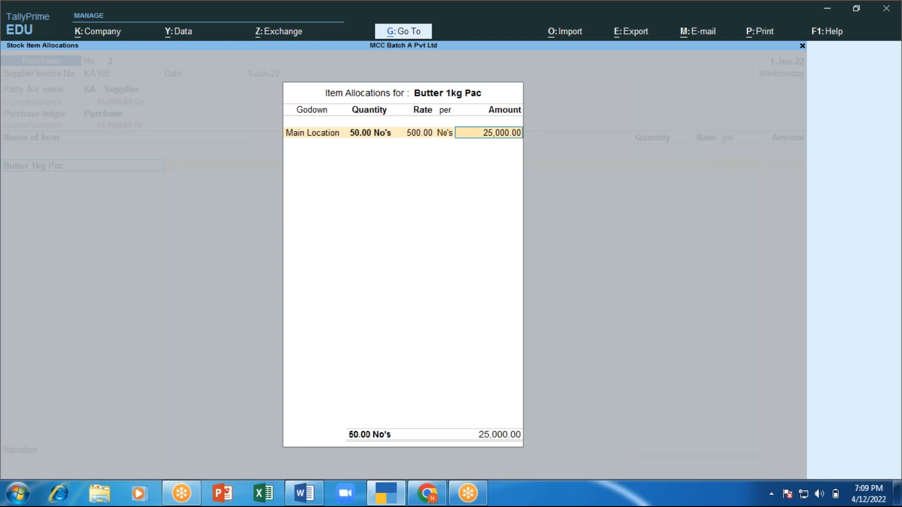
{"action": "key", "text": "Return"}
{"action": "key", "text": "Return"}
{"action": "key", "text": "Return"}
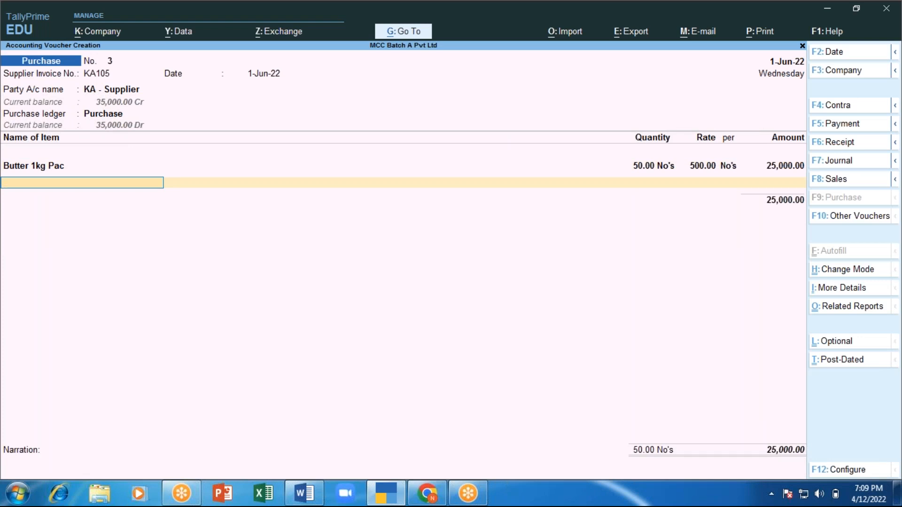
End the item list and add the CGST ledger with its automatically calculated amount
{"action": "key", "text": "Return"}
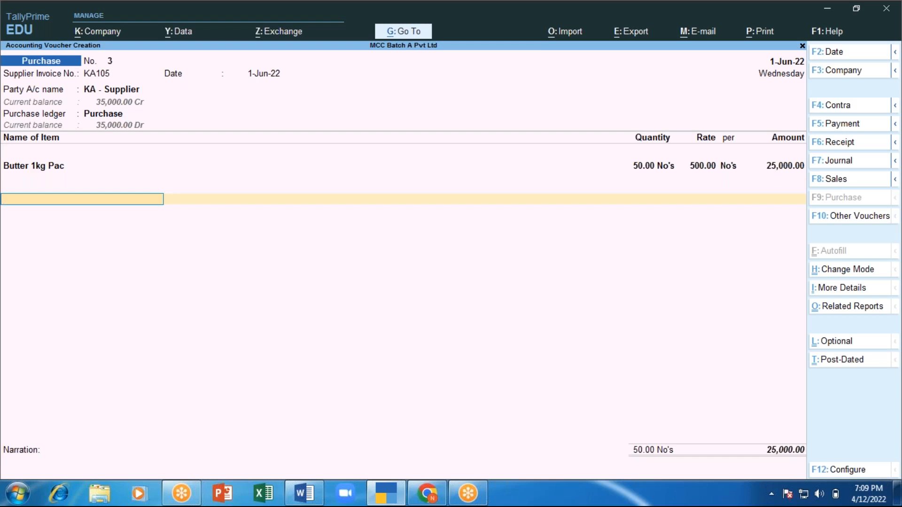
{"action": "key", "text": "BackSpace"}
{"action": "key", "text": "Return"}
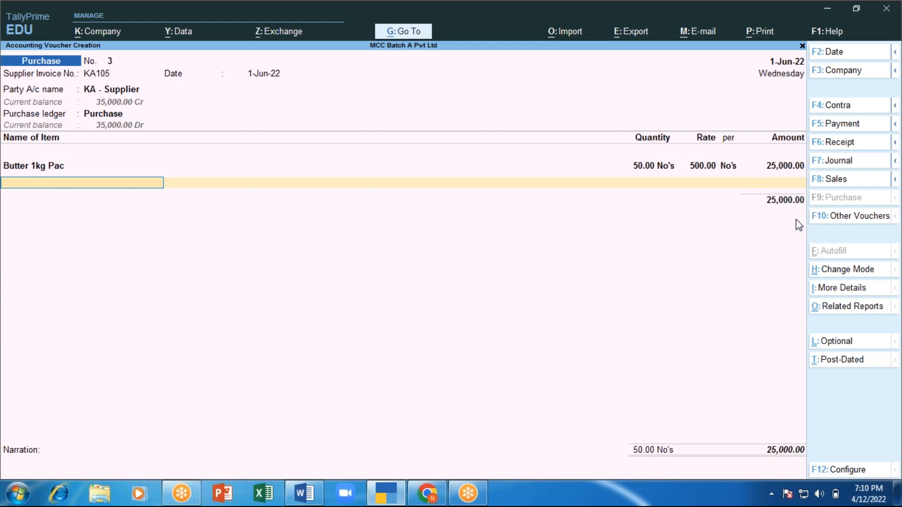
{"action": "key", "text": "Return"}
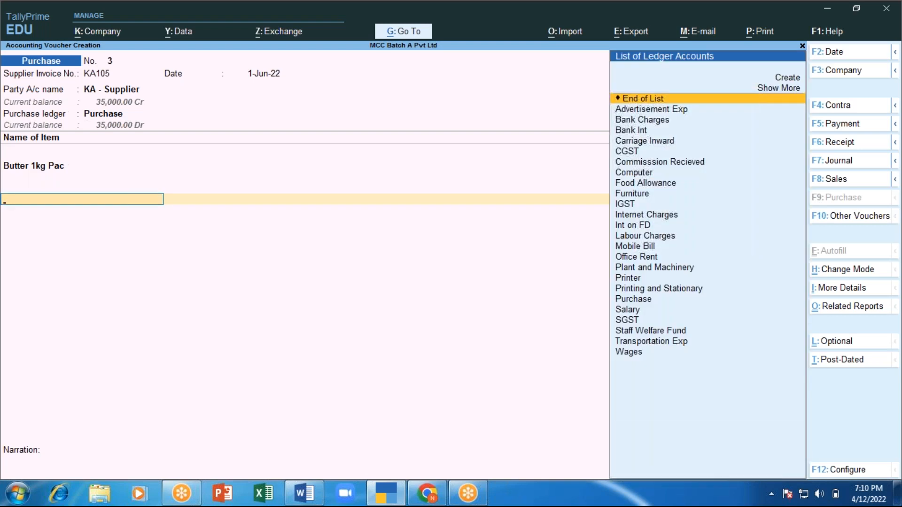
{"action": "key", "text": "Down"}
{"action": "key", "text": "Down"}
{"action": "key", "text": "Down"}
{"action": "key", "text": "Down"}
{"action": "key", "text": "Down"}
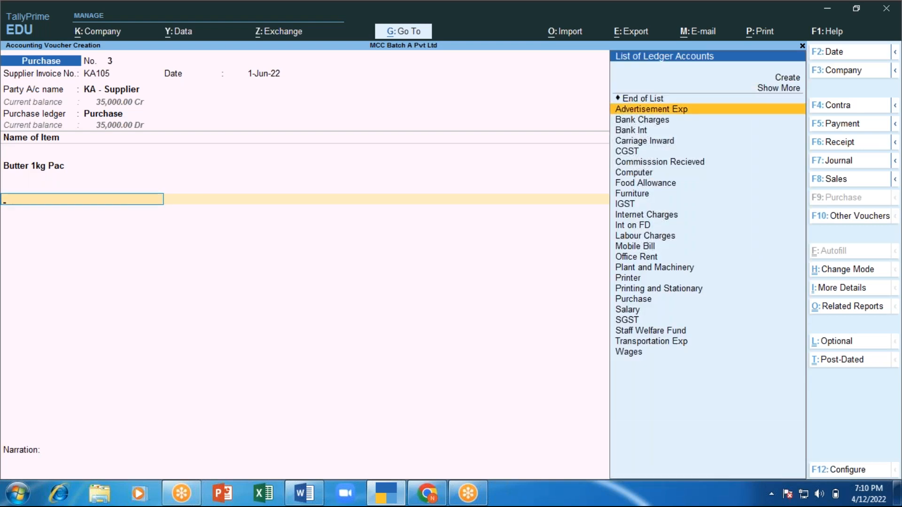
{"action": "key", "text": "Return"}
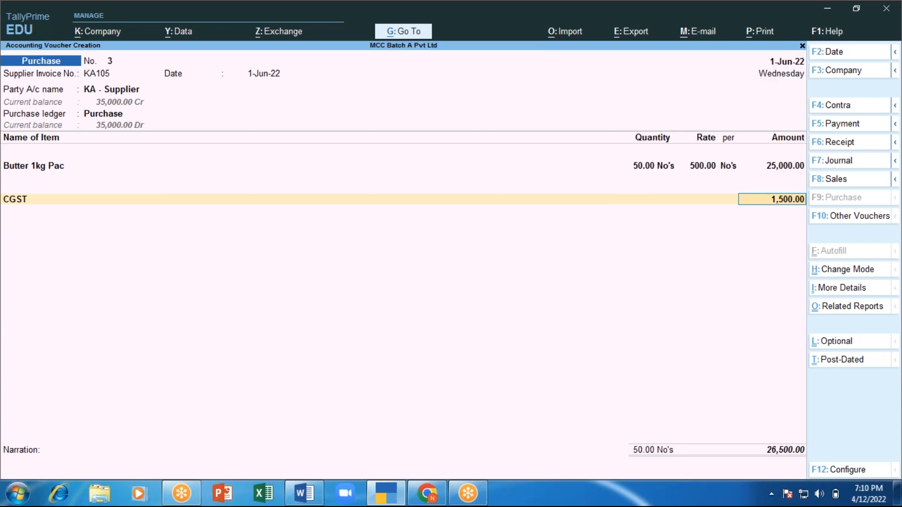
{"action": "key", "text": "Return"}
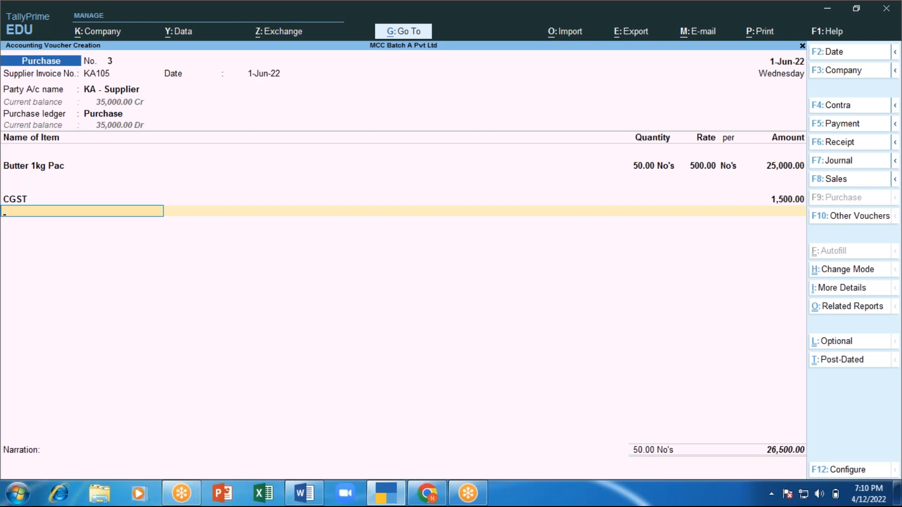
Add the SGST ledger below CGST with its automatically calculated amount
{"action": "type", "text": "Sgs"}
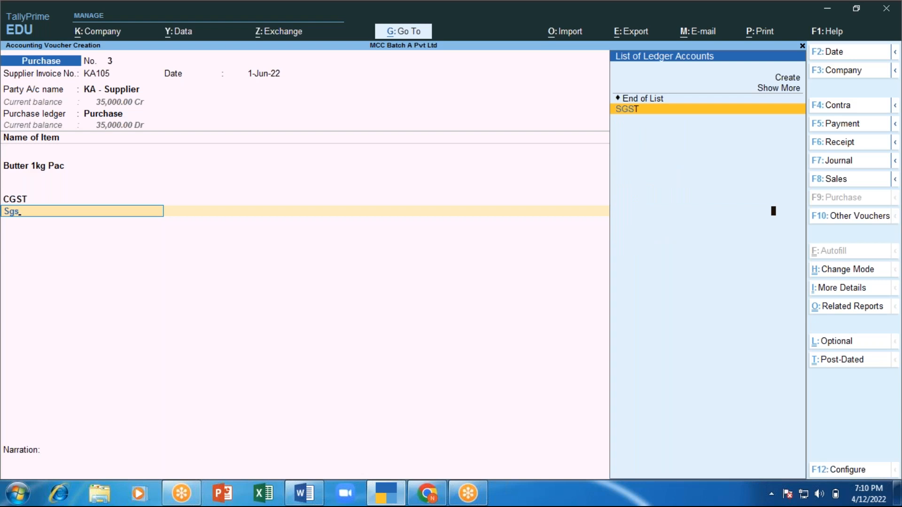
{"action": "key", "text": "Return"}
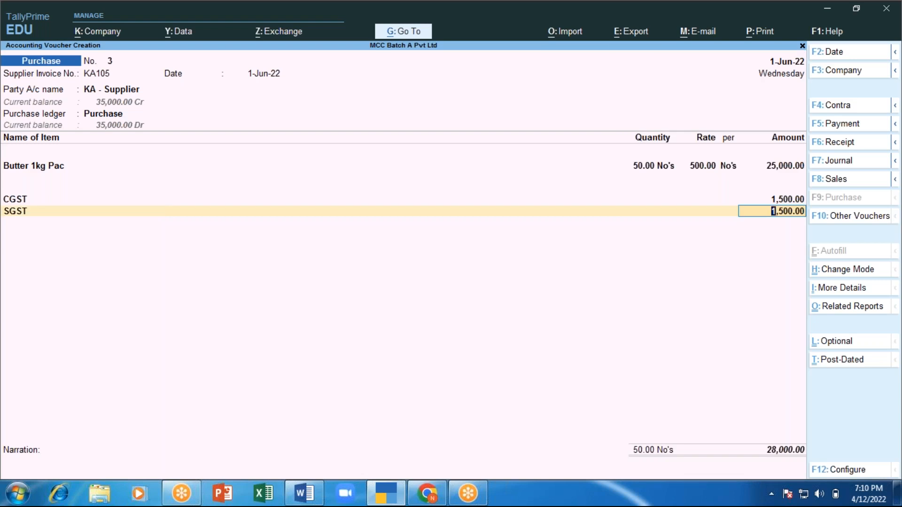
{"action": "key", "text": "Return"}
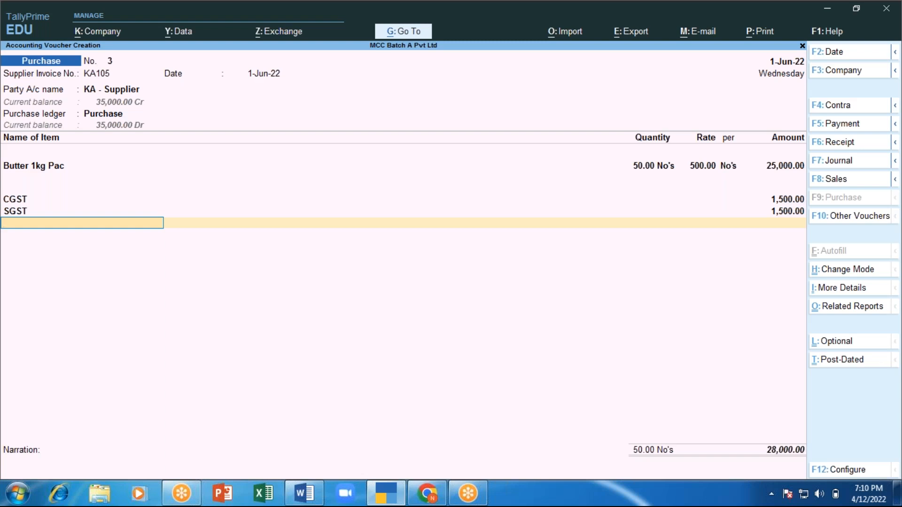
Examine the voucher's detailed GST tax analysis for the central and state tax on Butter 1kg Pac
{"action": "key", "text": "ctrl+o"}
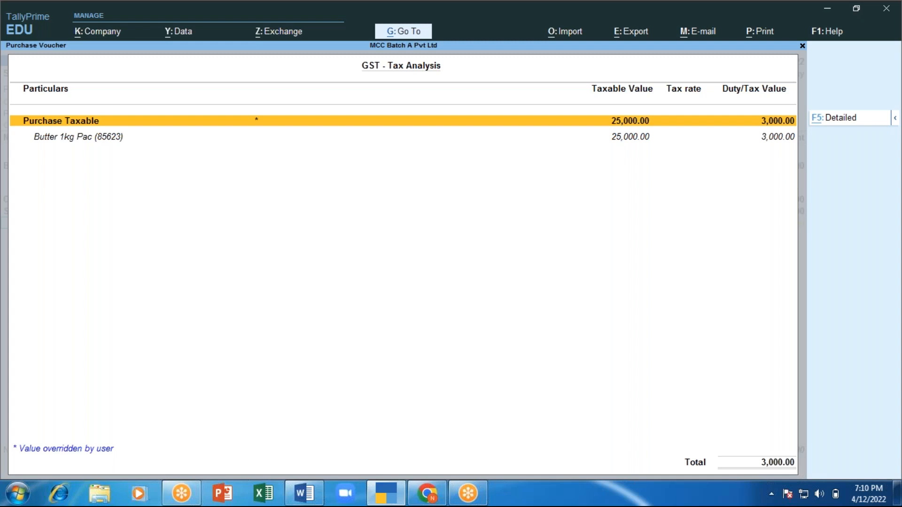
{"action": "key", "text": "F5"}
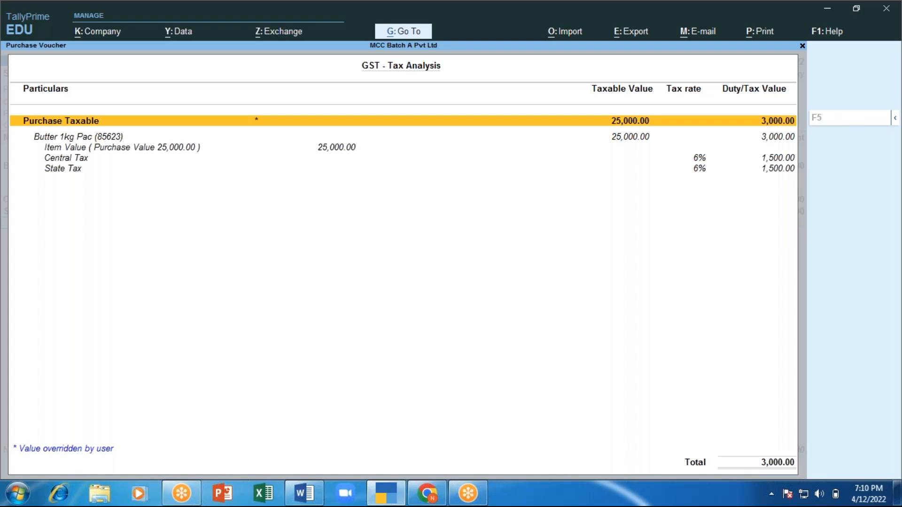
{"action": "key", "text": "Down"}
{"action": "key", "text": "Down"}
{"action": "key", "text": "Down"}
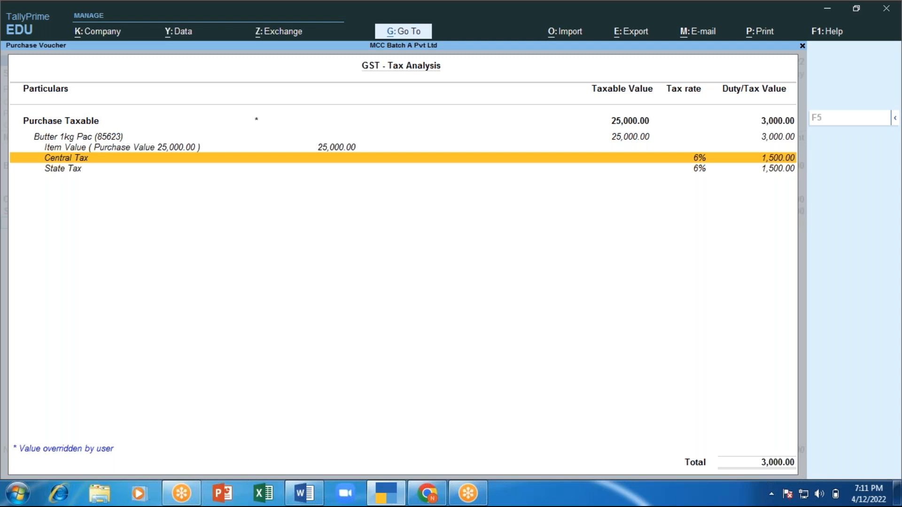
{"action": "key", "text": "Escape"}
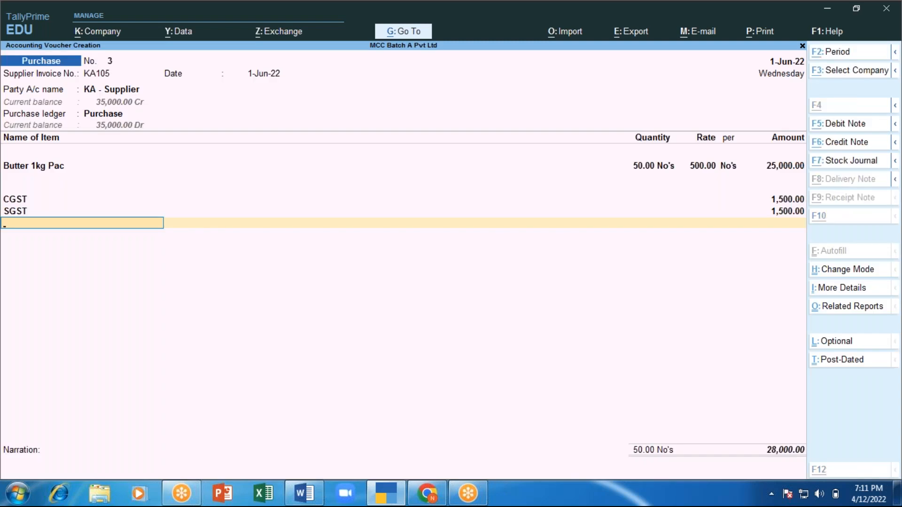
{"action": "key", "text": "ctrl+o"}
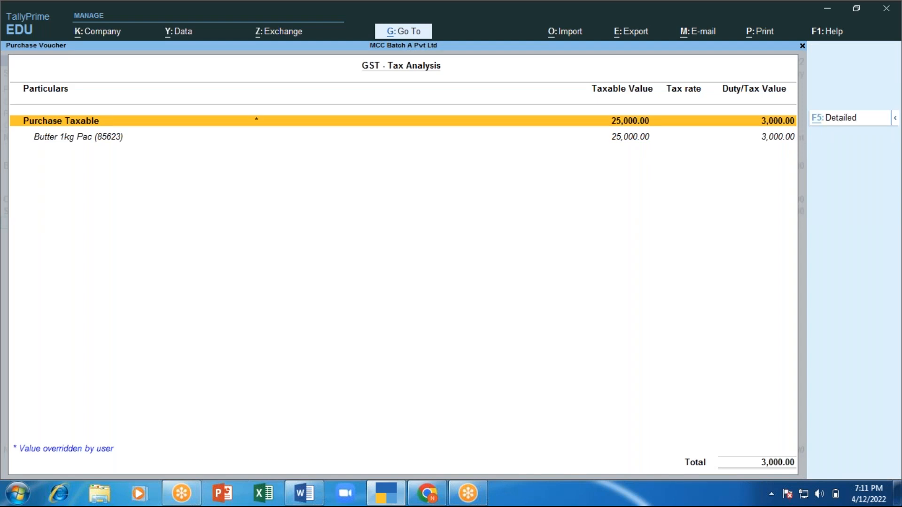
{"action": "key", "text": "F5"}
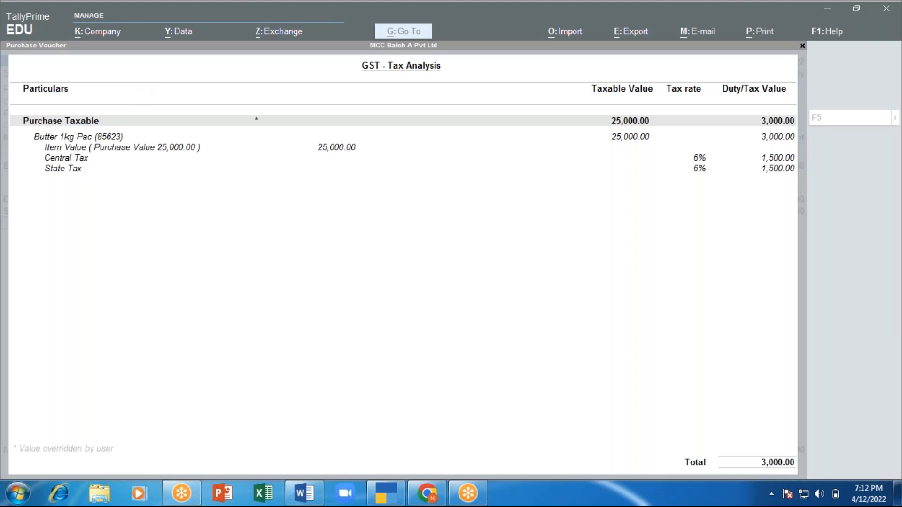
{"action": "key", "text": "Escape"}
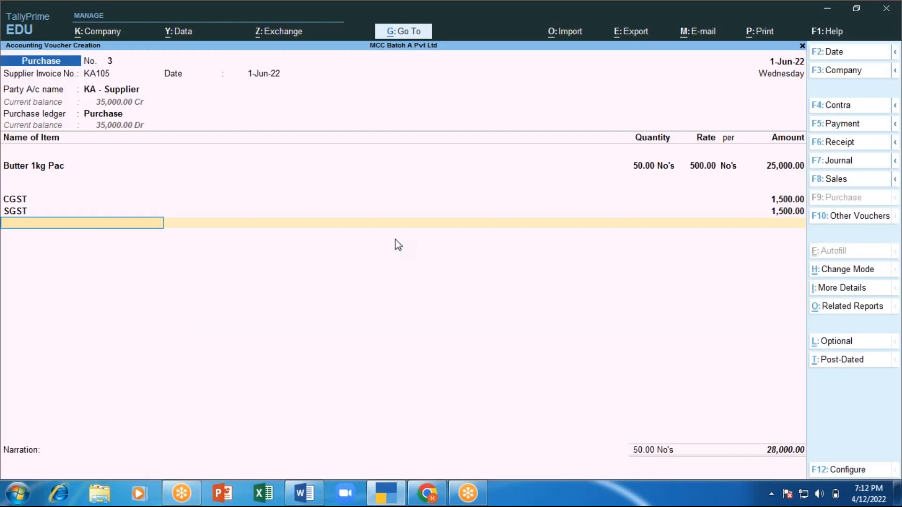
Return to the purchase ledger selection of the Butter 1kg Pac voucher and check its tax classification
{"action": "key", "text": "BackSpace"}
{"action": "key", "text": "Up"}
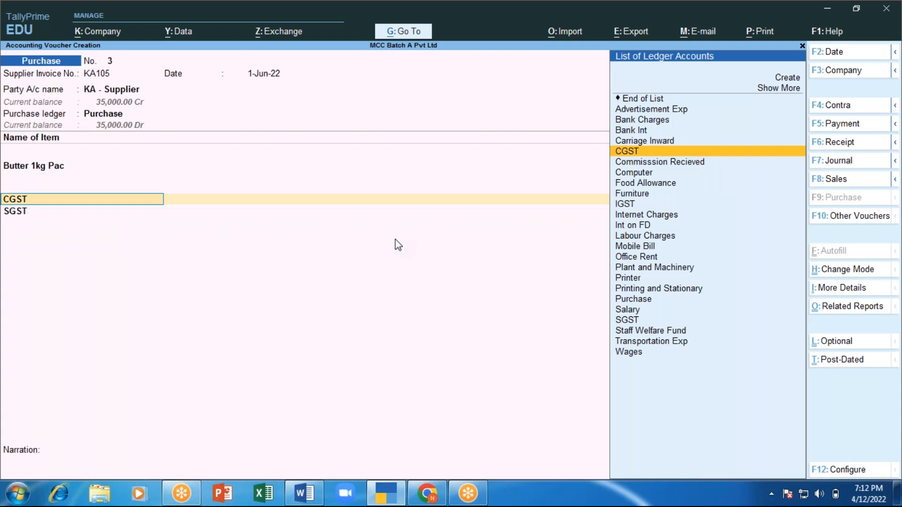
{"action": "key", "text": "Up"}
{"action": "key", "text": "Up"}
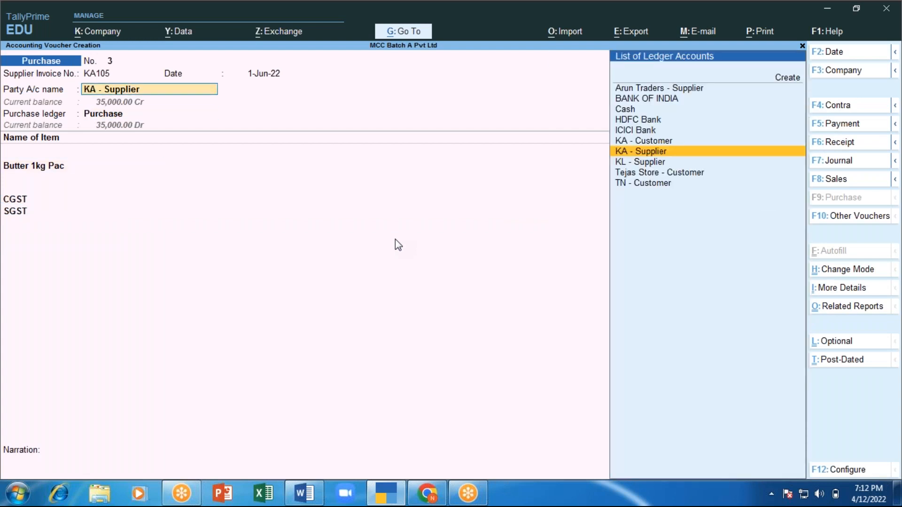
{"action": "key", "text": "Return"}
{"action": "key", "text": "ctrl+a"}
{"action": "key", "text": "ctrl+a"}
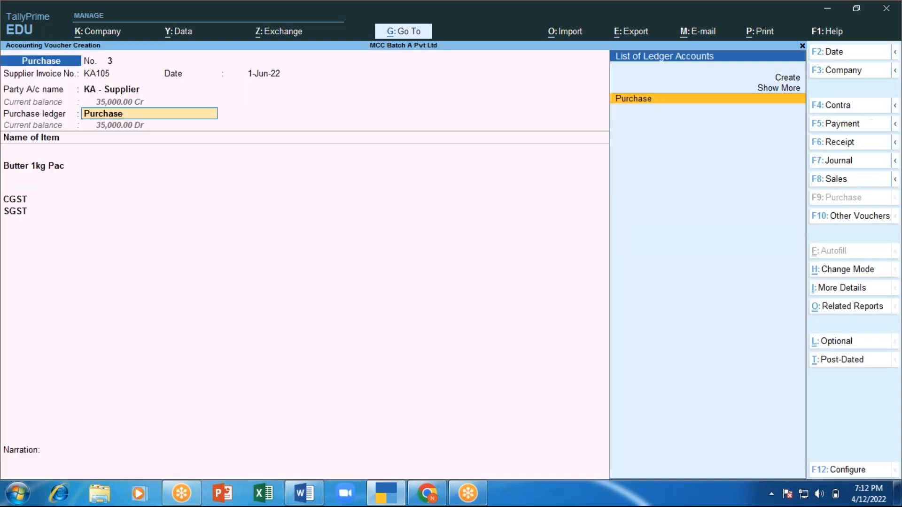
{"action": "key", "text": "Return"}
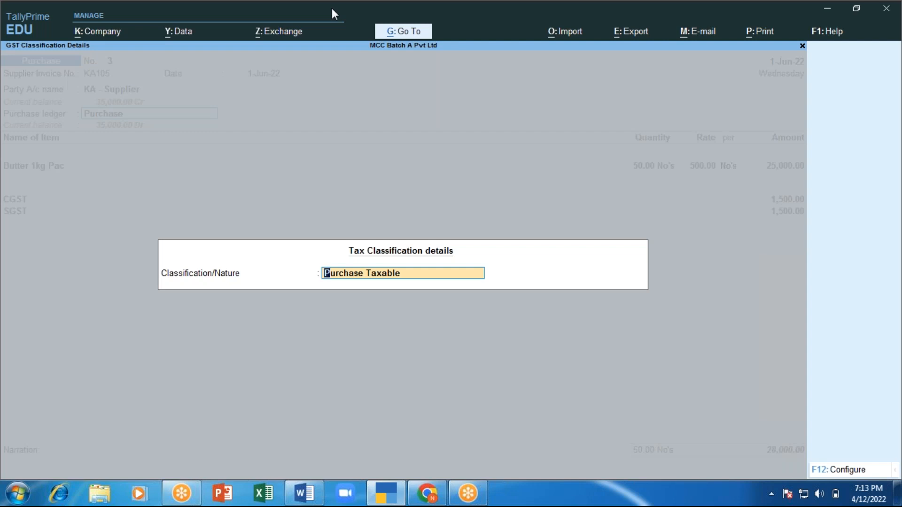
{"action": "key", "text": "Escape"}
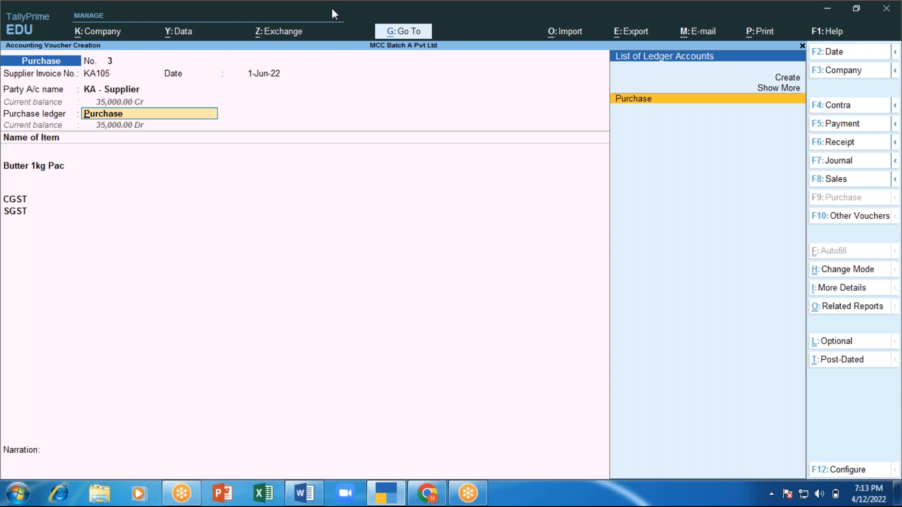
Open the Purchase ledger for alteration, review its ledger type, GST applicability and type of supply, and accept the ledger
{"action": "key", "text": "ctrl"}
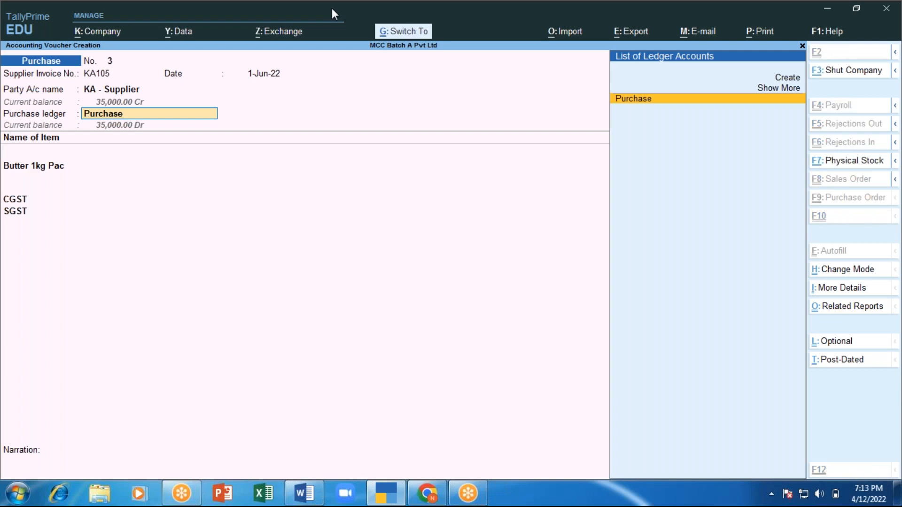
{"action": "key", "text": "ctrl+Return"}
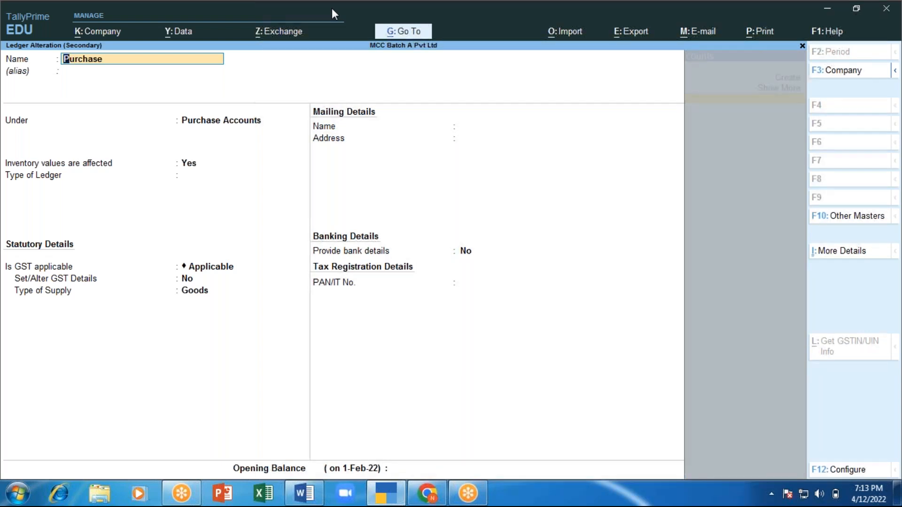
{"action": "key", "text": "Return"}
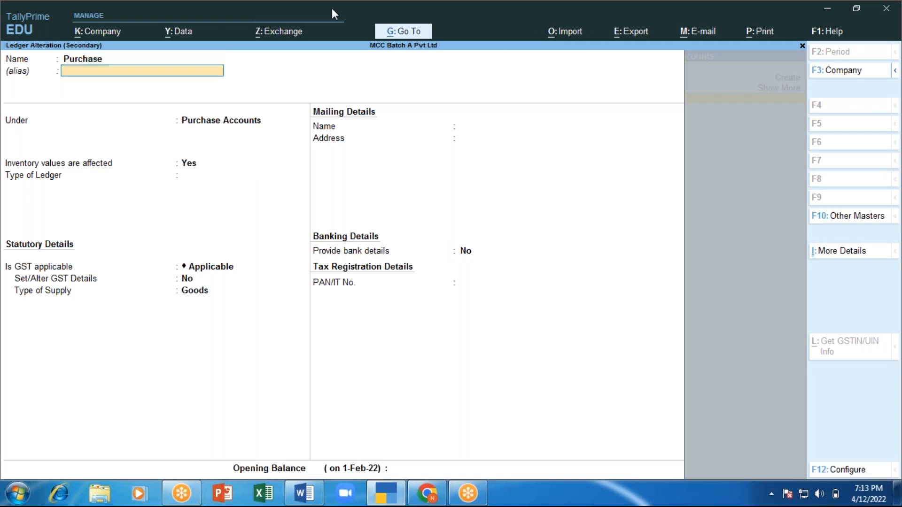
{"action": "key", "text": "Return"}
{"action": "key", "text": "Return"}
{"action": "key", "text": "Return"}
{"action": "key", "text": "Return"}
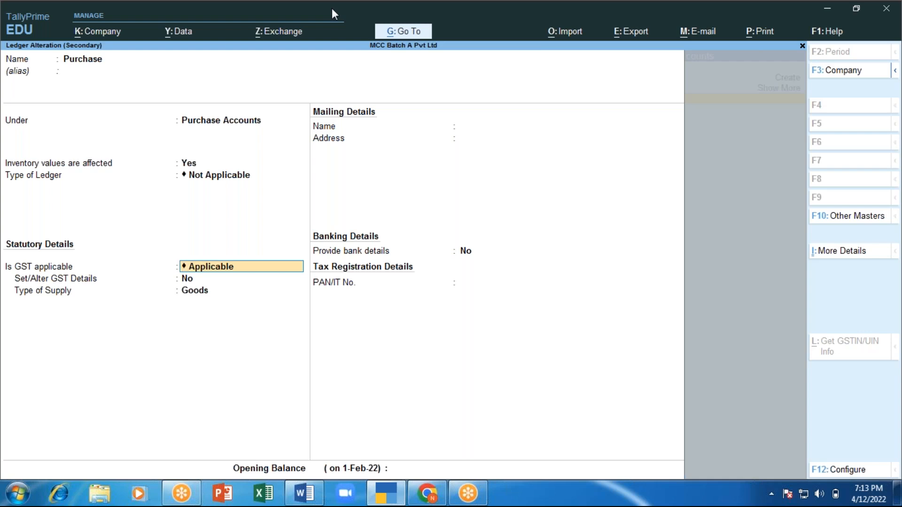
{"action": "key", "text": "Return"}
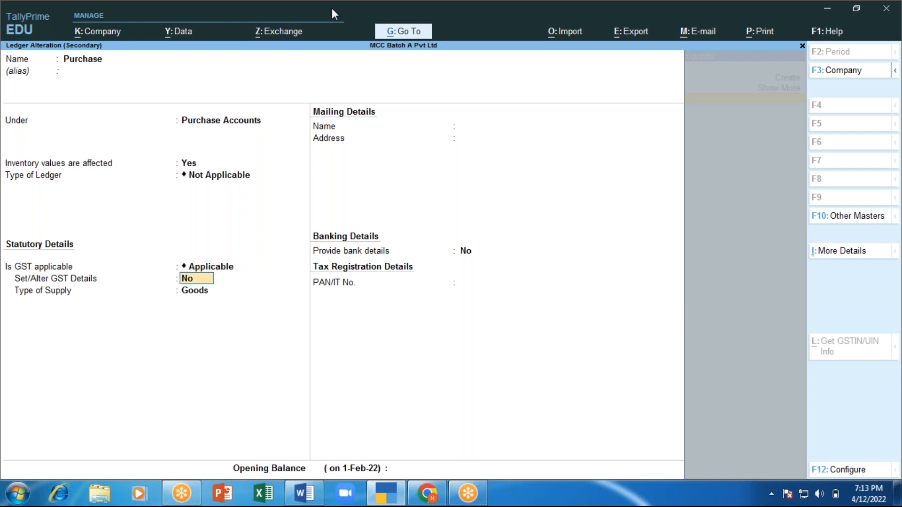
{"action": "key", "text": "Return"}
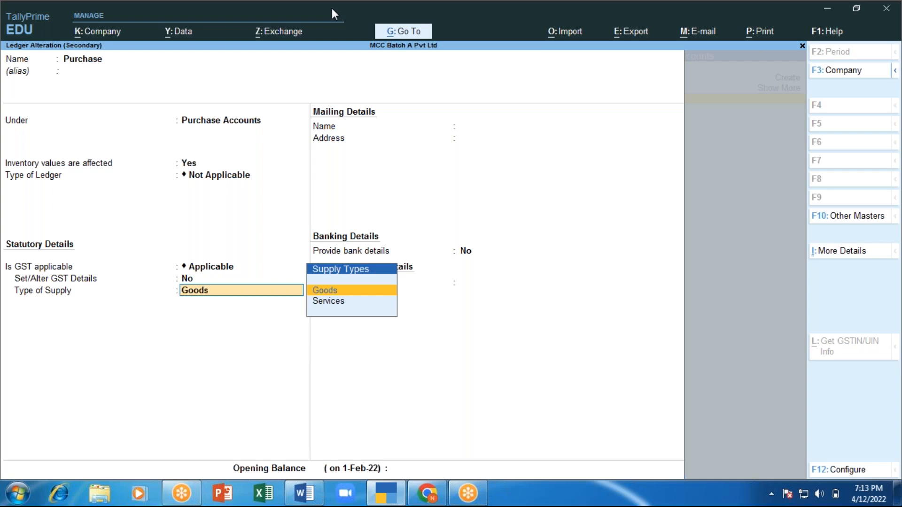
{"action": "key", "text": "ctrl"}
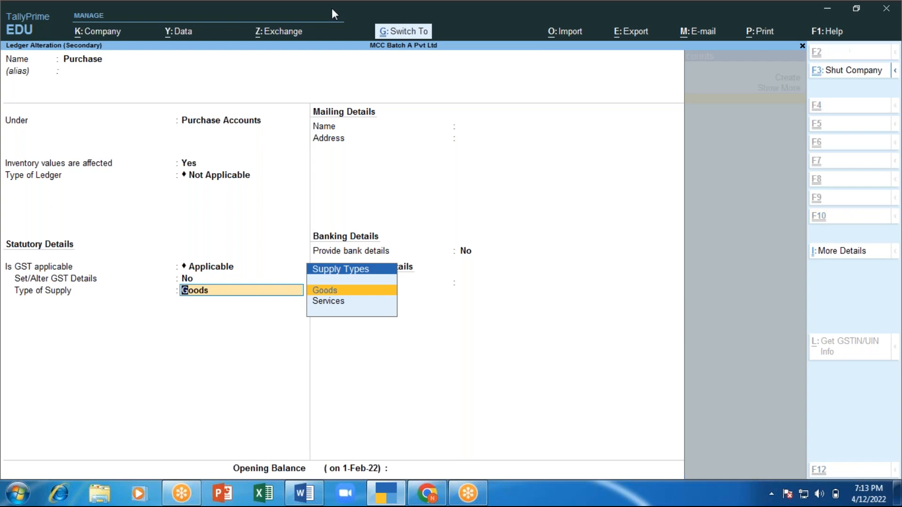
{"action": "key", "text": "ctrl+a"}
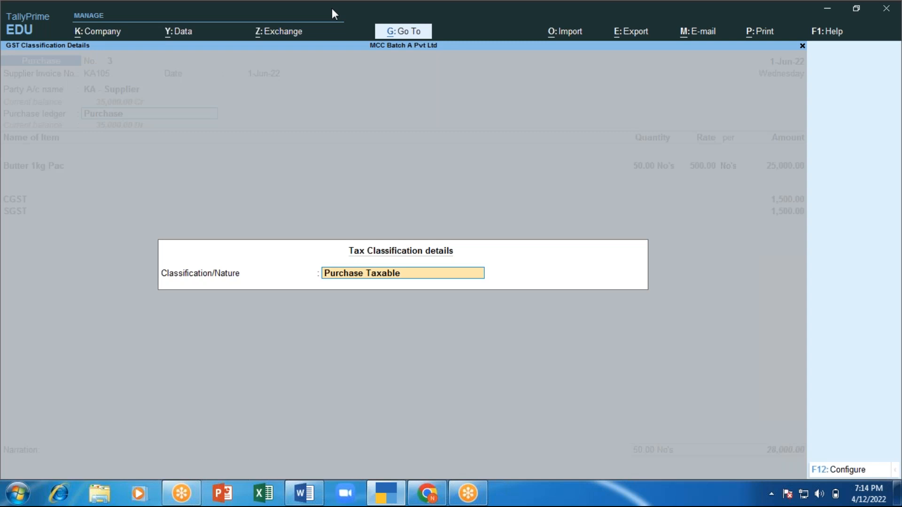
Keep the Purchase Taxable classification and the Butter 1kg Pac allocation of 50 No's at 500 in Main Location
{"action": "key", "text": "Return"}
{"action": "key", "text": "Return"}
{"action": "key", "text": "Return"}
{"action": "key", "text": "Return"}
{"action": "key", "text": "Return"}
{"action": "key", "text": "Return"}
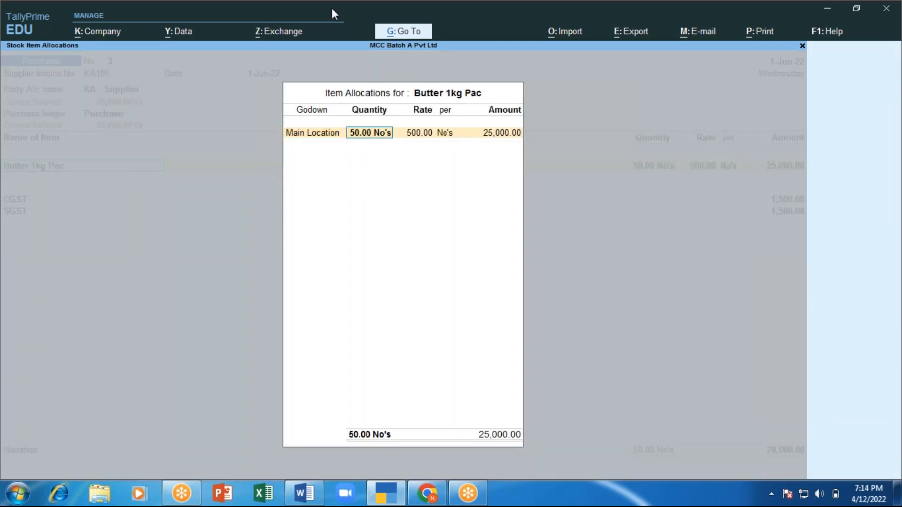
{"action": "key", "text": "Return"}
{"action": "key", "text": "Return"}
{"action": "key", "text": "Return"}
{"action": "key", "text": "Return"}
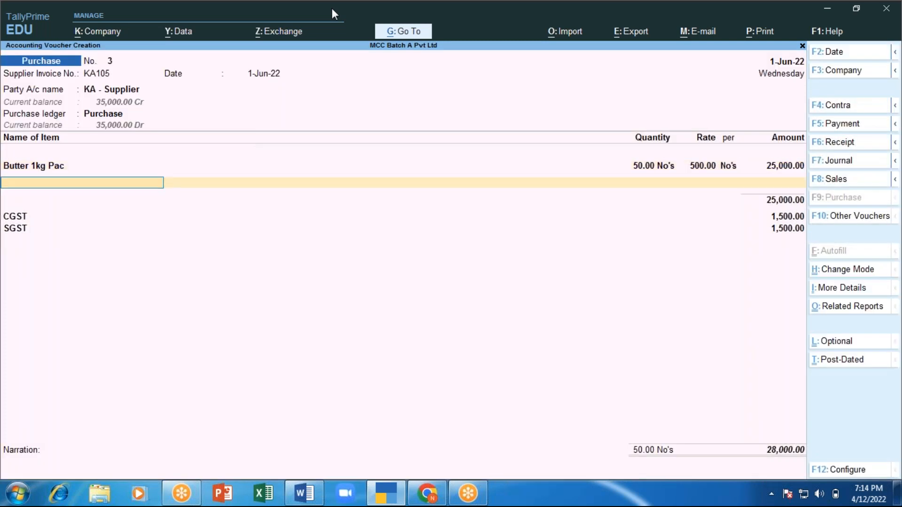
Keep the CGST and SGST lines, allocate the full 28,000 to New Ref KA105 and save the purchase voucher
{"action": "key", "text": "Return"}
{"action": "key", "text": "Return"}
{"action": "key", "text": "Return"}
{"action": "key", "text": "Return"}
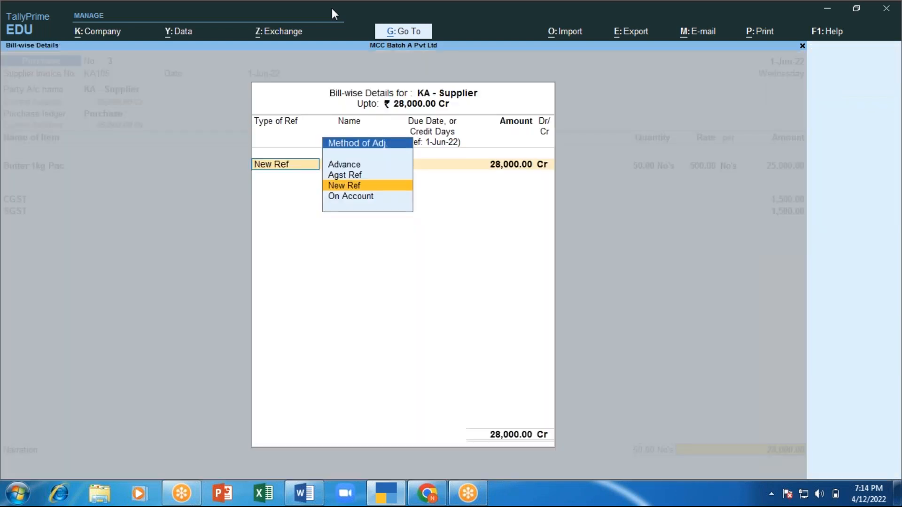
{"action": "key", "text": "Return"}
{"action": "key", "text": "Return"}
{"action": "key", "text": "Return"}
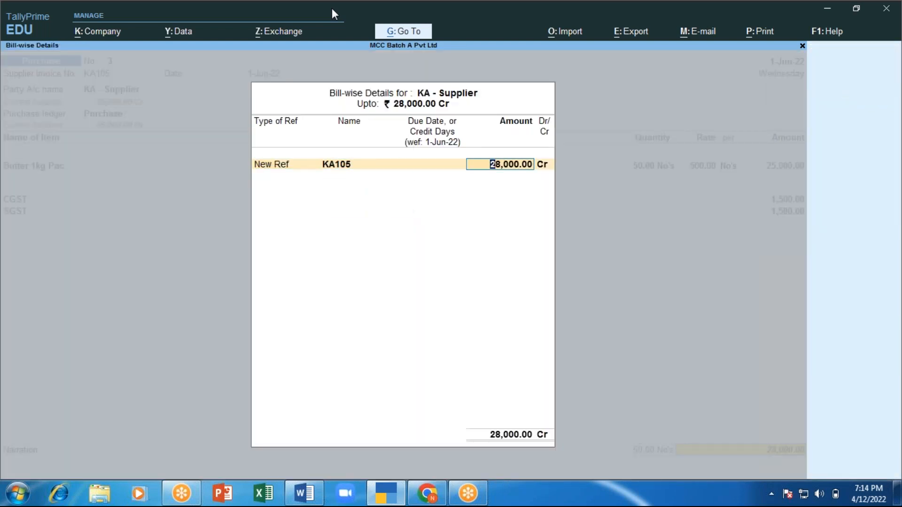
{"action": "key", "text": "Return"}
{"action": "key", "text": "Return"}
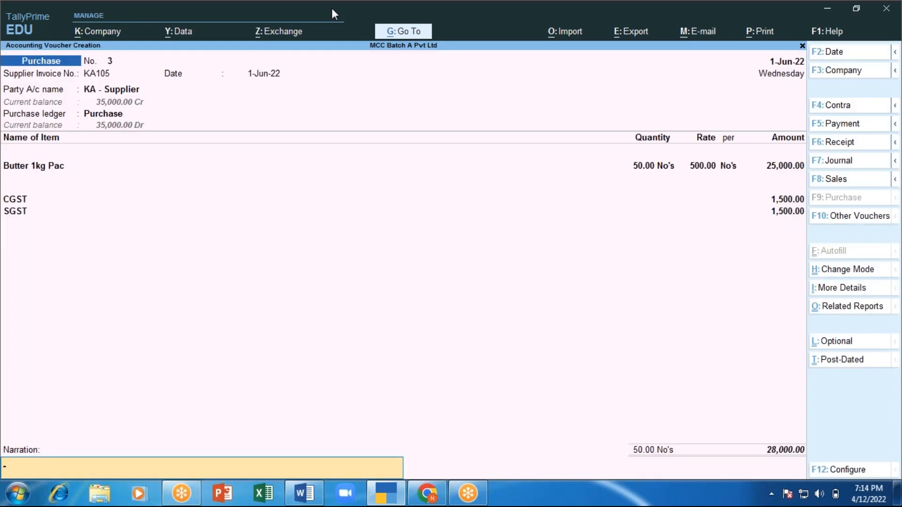
{"action": "key", "text": "Return"}
{"action": "key", "text": "Return"}
Enter supplier invoice number KA108 dated 1-Jun-22 in the new purchase voucher
{"action": "type", "text": "A"}
{"action": "key", "text": "BackSpace"}
{"action": "type", "text": "KA"}
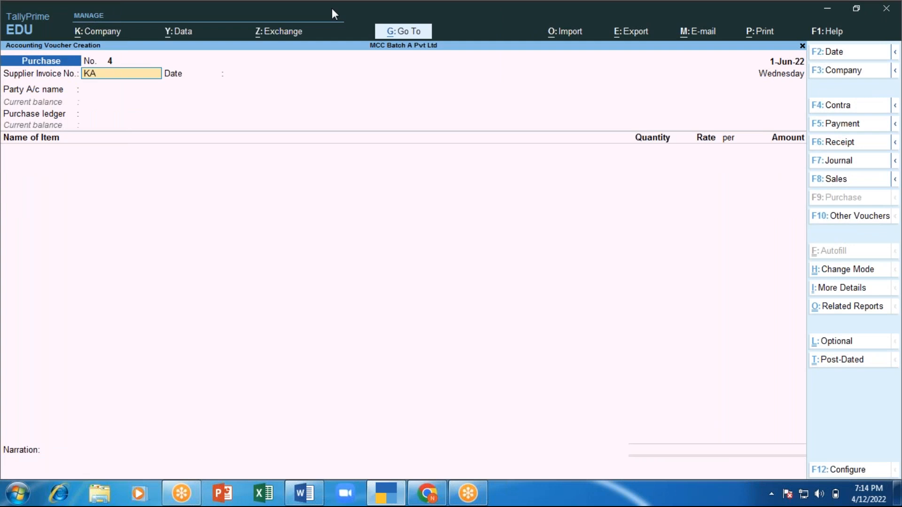
{"action": "type", "text": "108"}
{"action": "key", "text": "Return"}
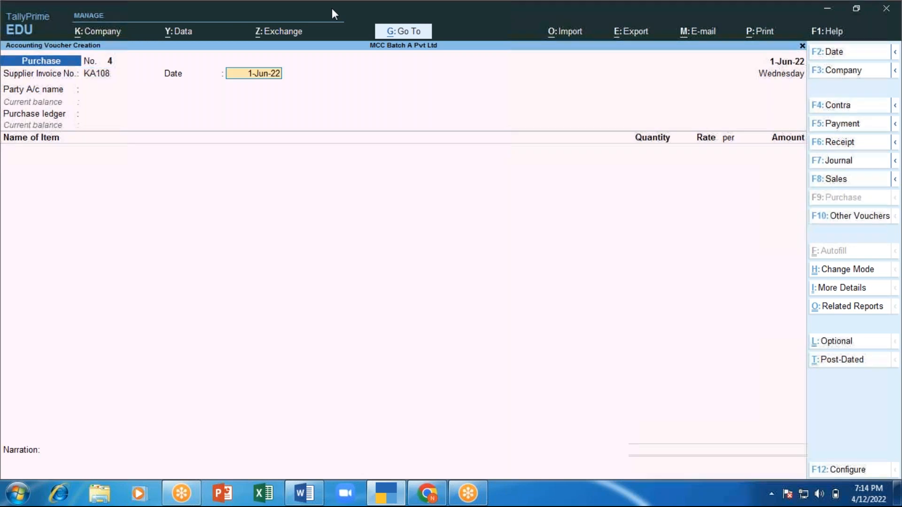
{"action": "key", "text": "Return"}
Choose KA - Supplier as the party account and accept its receipt and party details without additions
{"action": "key", "text": "Down"}
{"action": "key", "text": "Down"}
{"action": "key", "text": "Down"}
{"action": "key", "text": "Down"}
{"action": "key", "text": "Down"}
{"action": "key", "text": "Down"}
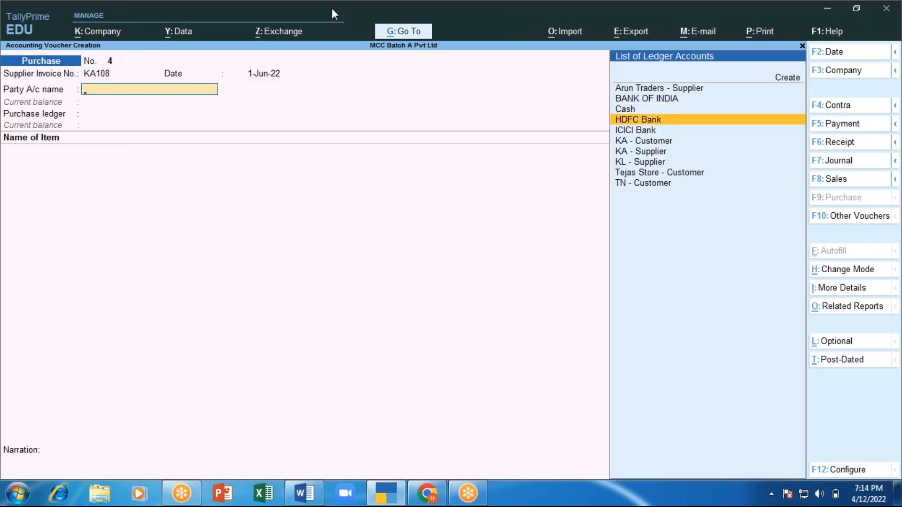
{"action": "key", "text": "Return"}
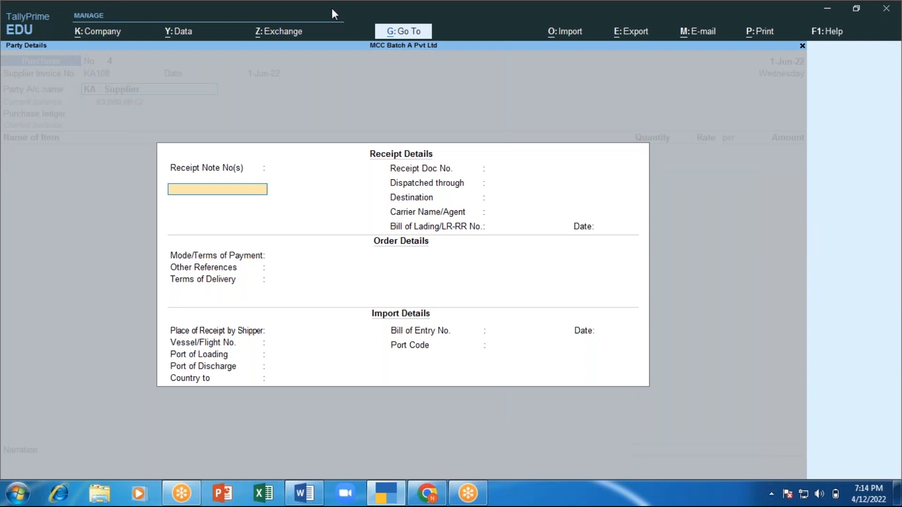
{"action": "key", "text": "ctrl+a"}
{"action": "key", "text": "ctrl+a"}
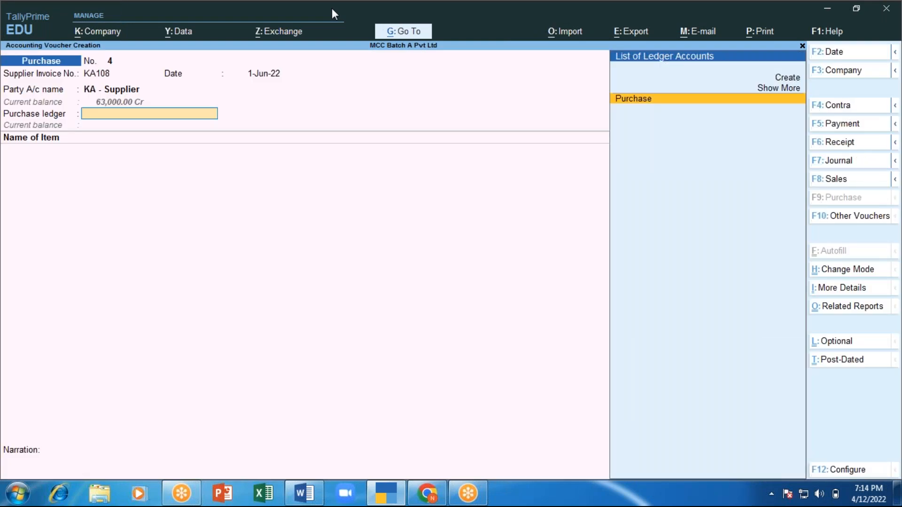
Select the Purchase ledger and classify the transaction as Purchase Taxable
{"action": "key", "text": "Return"}
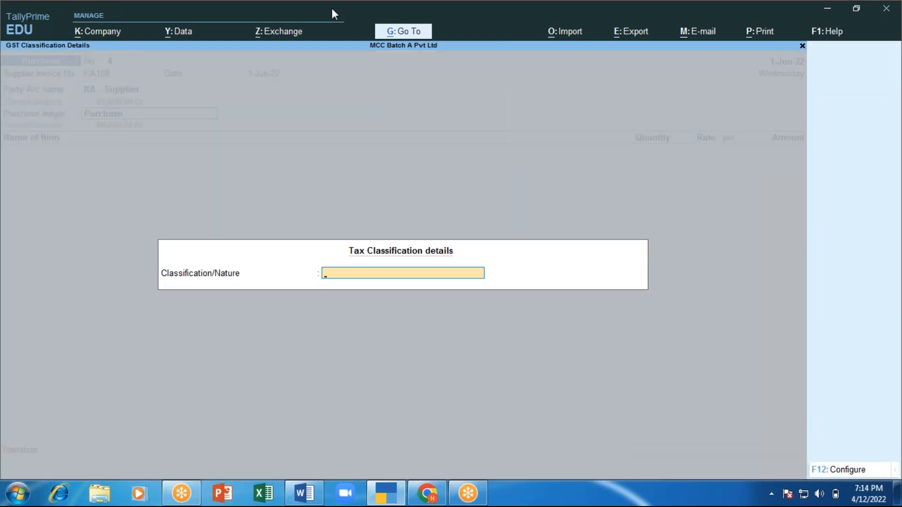
{"action": "type", "text": "Pur"}
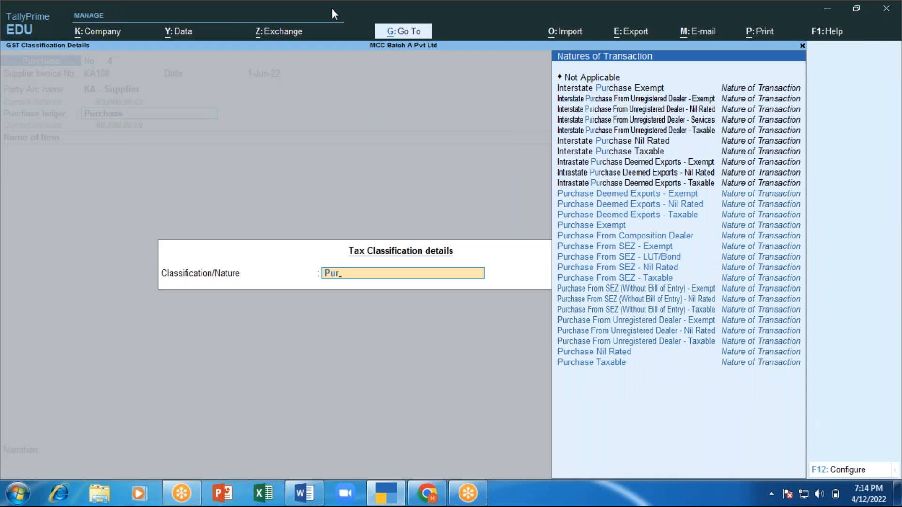
{"action": "key", "text": "Up"}
{"action": "key", "text": "Return"}
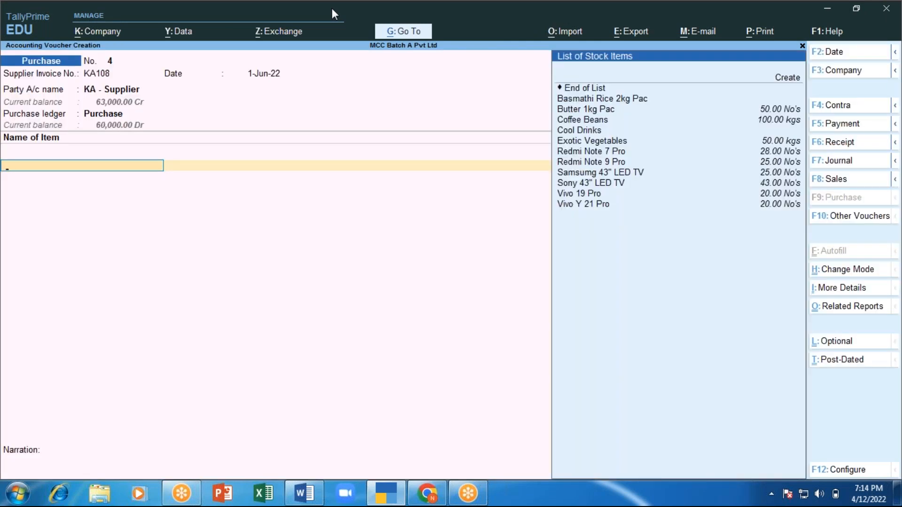
Add the stock item Basmathi Rice 2kg Pac and allocate it to Main Location
{"action": "key", "text": "Down"}
{"action": "key", "text": "Down"}
{"action": "key", "text": "Down"}
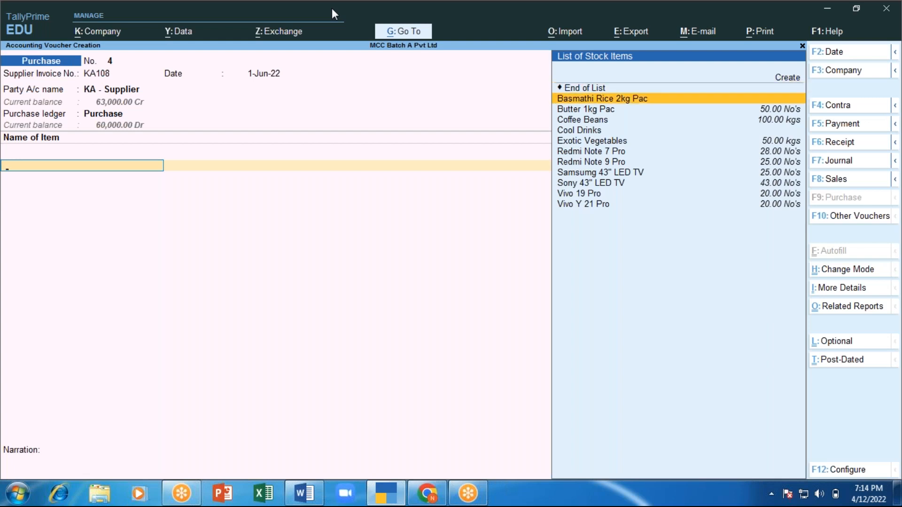
{"action": "key", "text": "Return"}
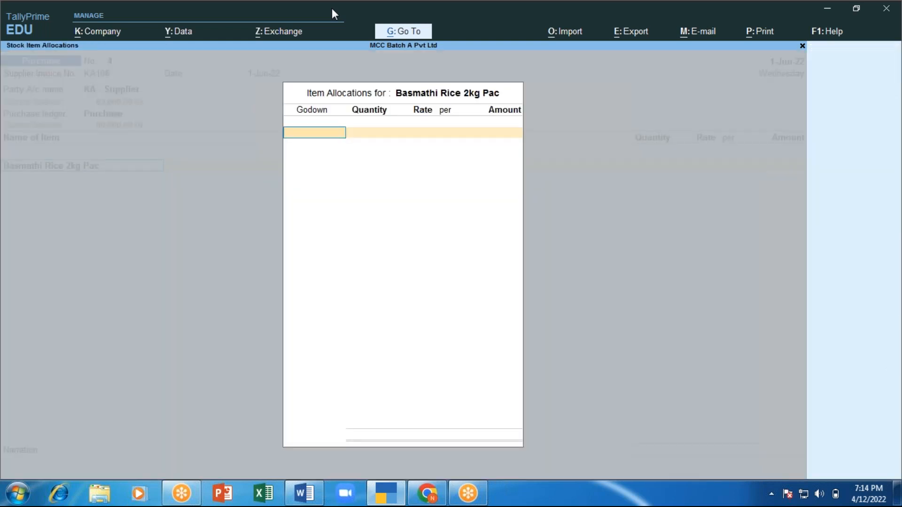
{"action": "key", "text": "Down"}
{"action": "key", "text": "Down"}
{"action": "key", "text": "Down"}
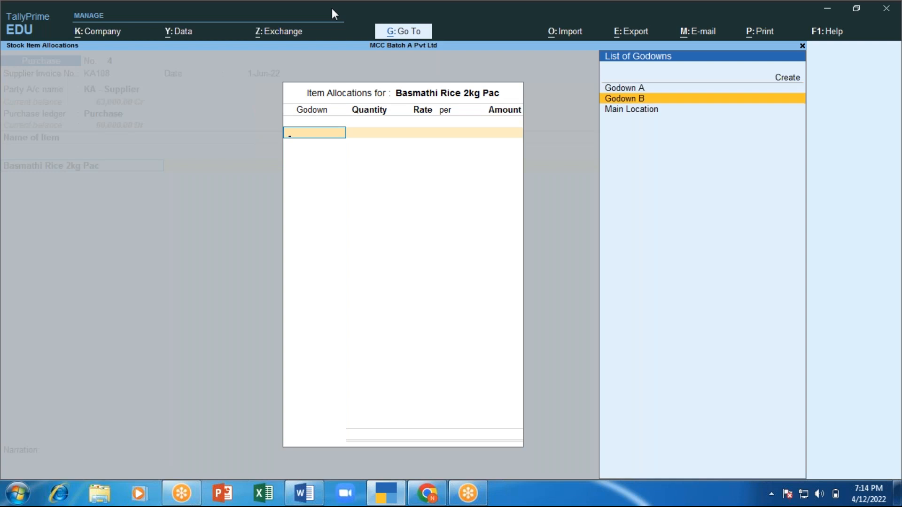
{"action": "key", "text": "Return"}
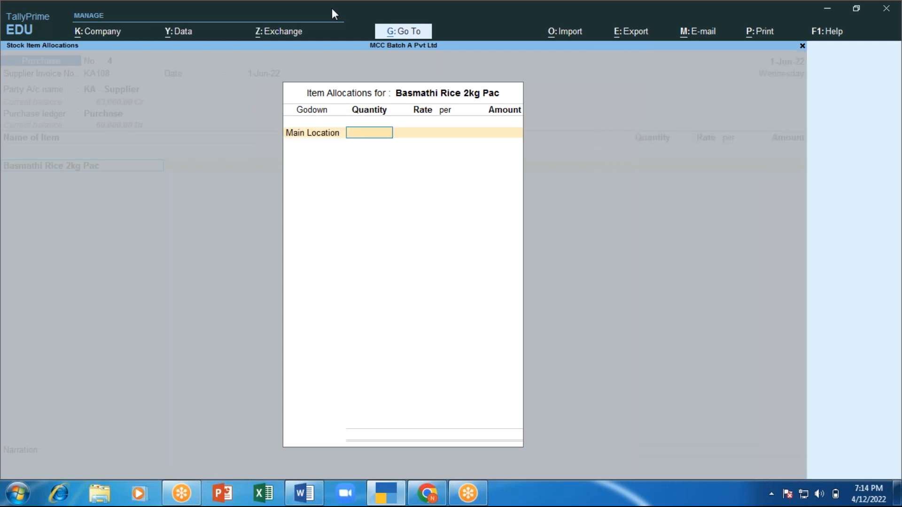
Set the Basmathi Rice 2kg Pac allocation to 20 No's at a rate of 300 and complete the item line
{"action": "type", "text": "20"}
{"action": "key", "text": "Return"}
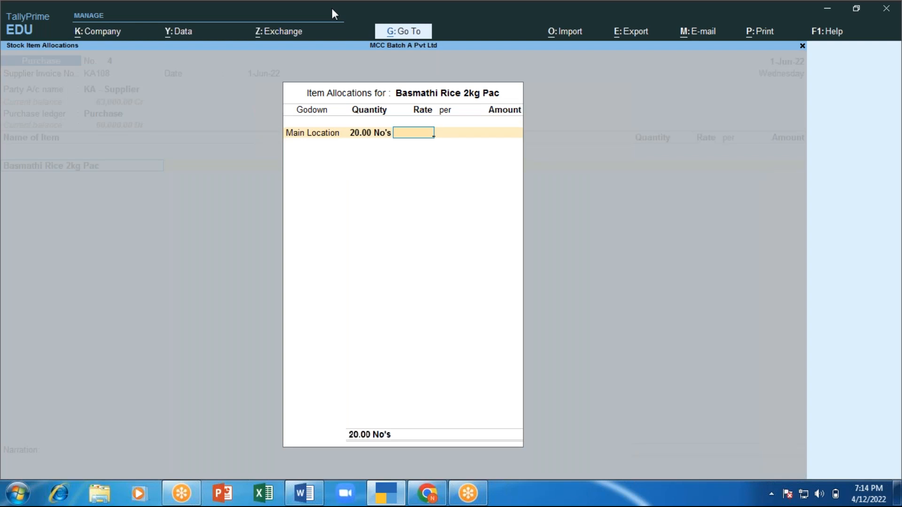
{"action": "type", "text": "300"}
{"action": "key", "text": "Return"}
{"action": "key", "text": "Return"}
{"action": "key", "text": "Return"}
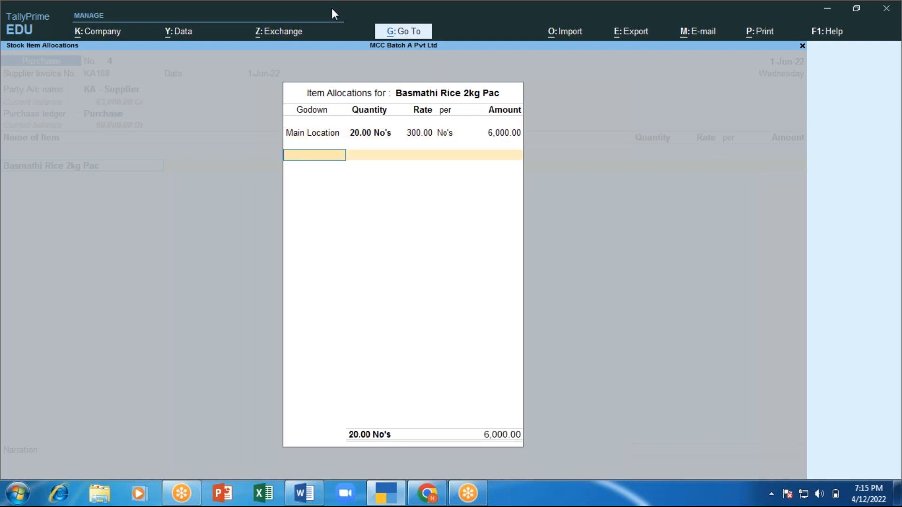
{"action": "key", "text": "Return"}
{"action": "key", "text": "Return"}
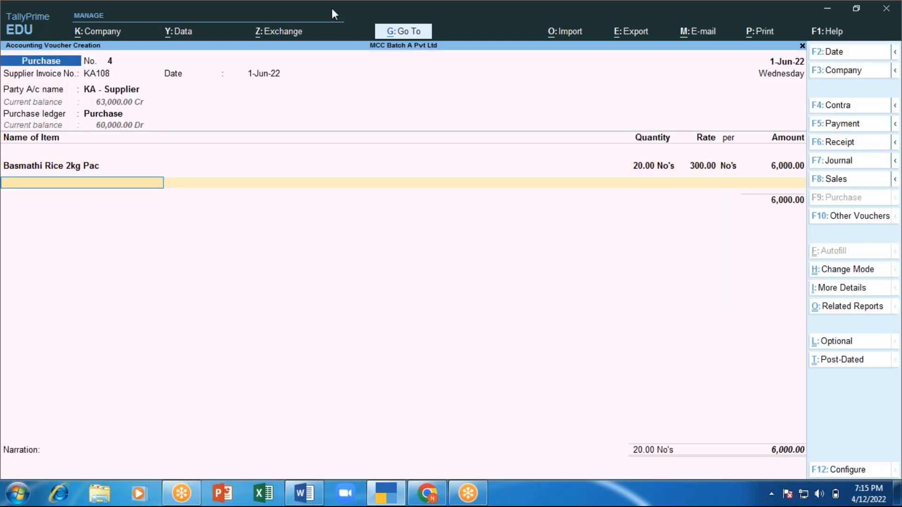
End the item list and add the CGST and SGST ledgers with their automatically calculated amounts
{"action": "key", "text": "Return"}
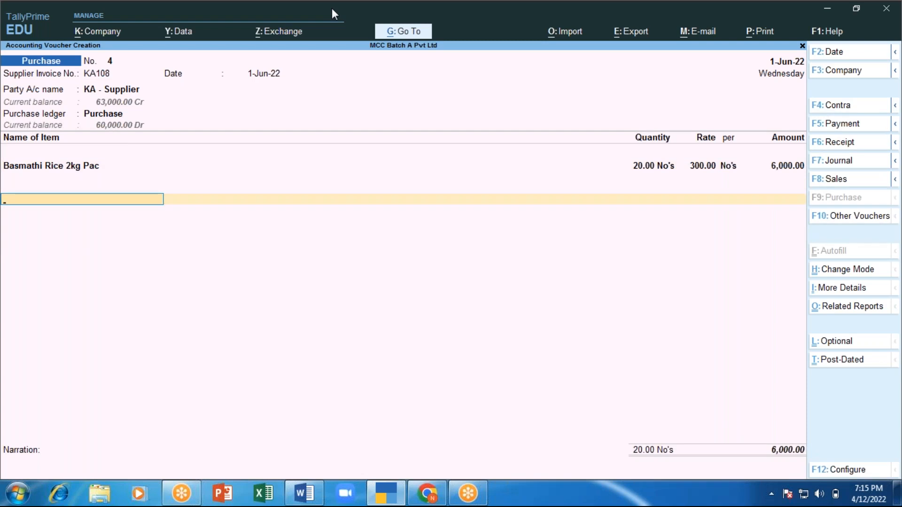
{"action": "type", "text": "Cg"}
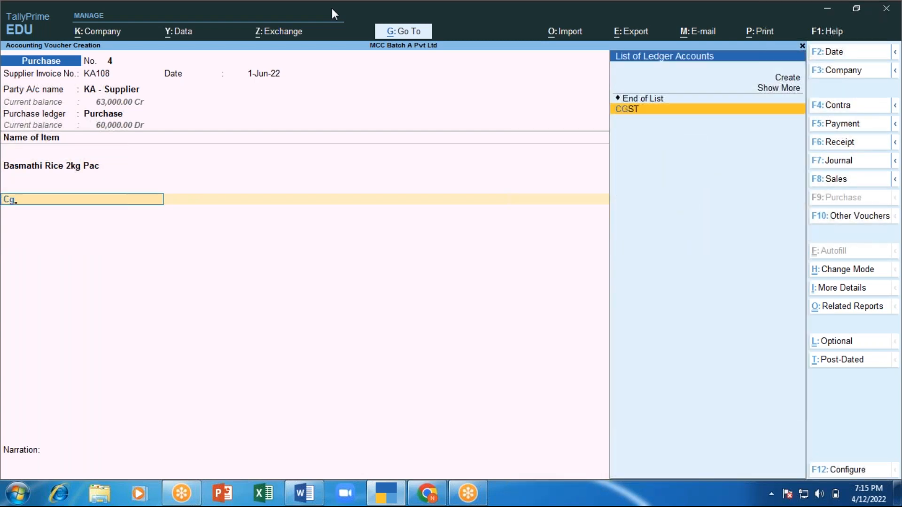
{"action": "key", "text": "Return"}
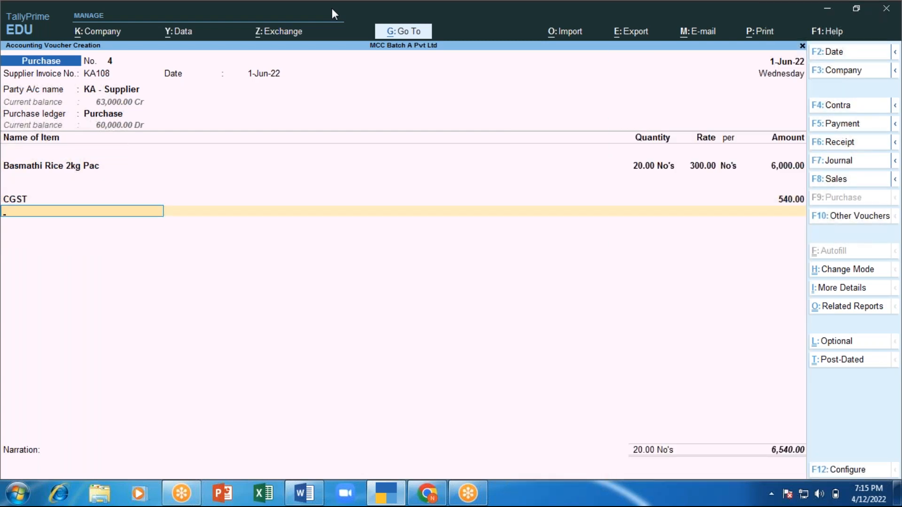
{"action": "type", "text": "Sg"}
{"action": "key", "text": "Return"}
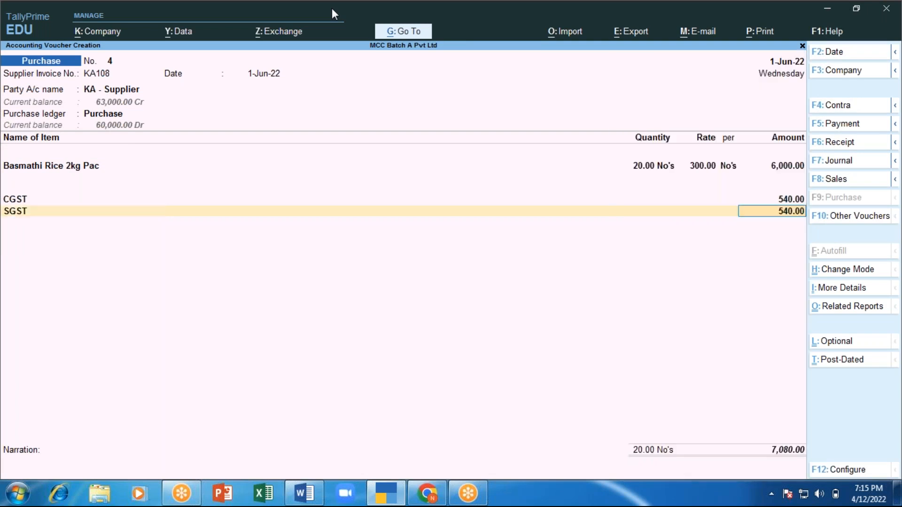
{"action": "key", "text": "Return"}
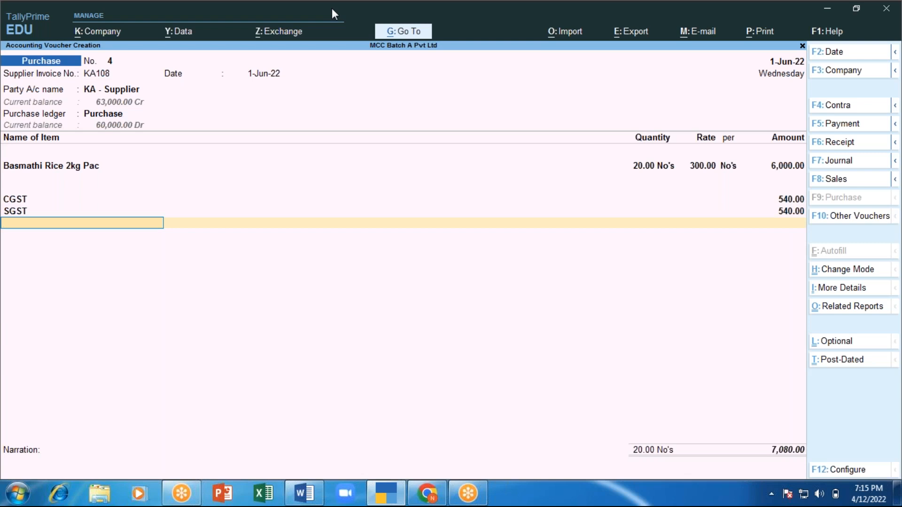
Examine the voucher's detailed GST tax analysis for the central and state tax on Basmathi Rice 2kg Pac
{"action": "key", "text": "alt+a"}
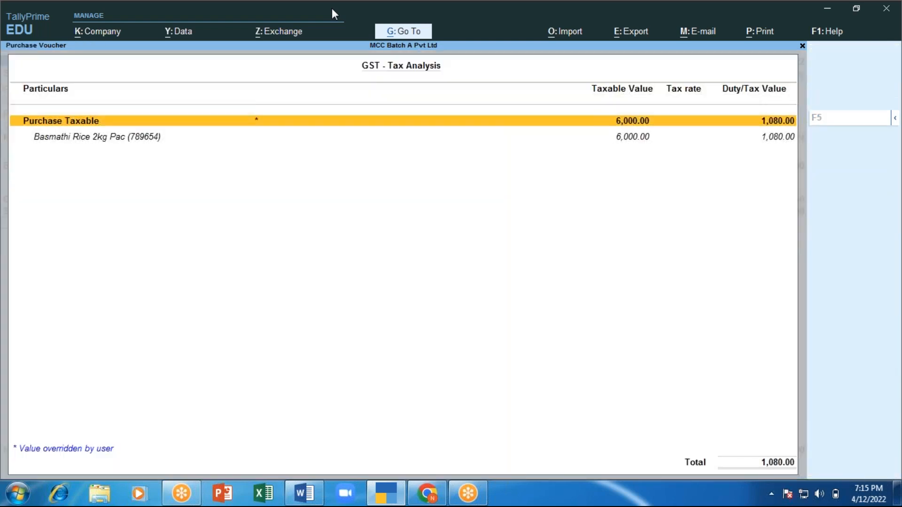
{"action": "key", "text": "F5"}
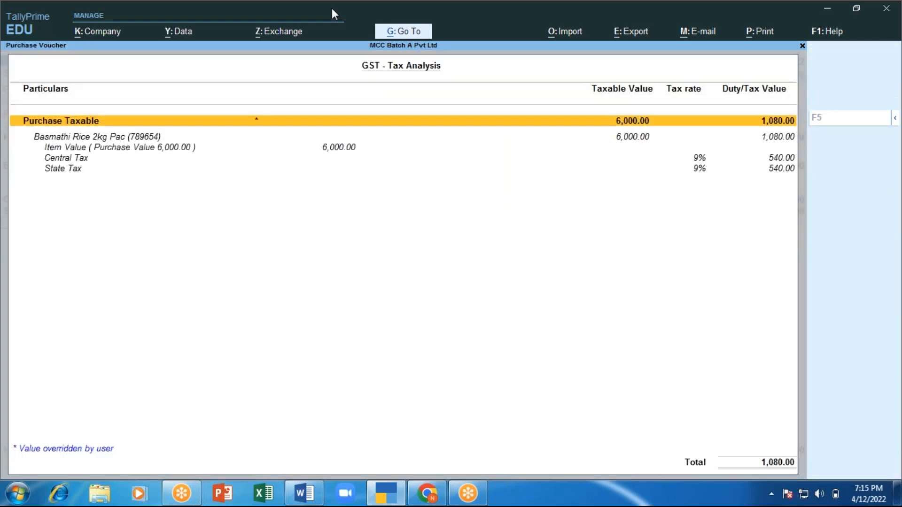
Review the item value, Central Tax and State Tax lines for Basmathi Rice 2kg Pac, and close the GST tax analysis
{"action": "key", "text": "Down"}
{"action": "key", "text": "Down"}
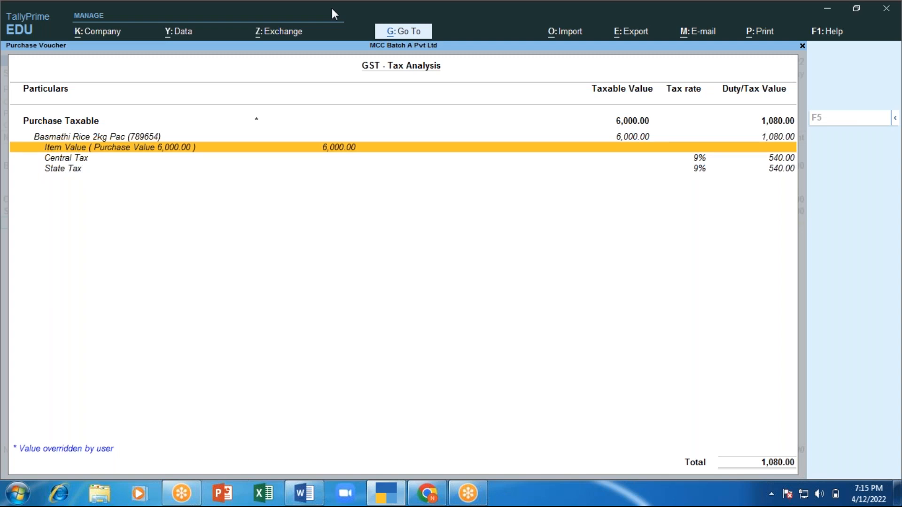
{"action": "key", "text": "Down"}
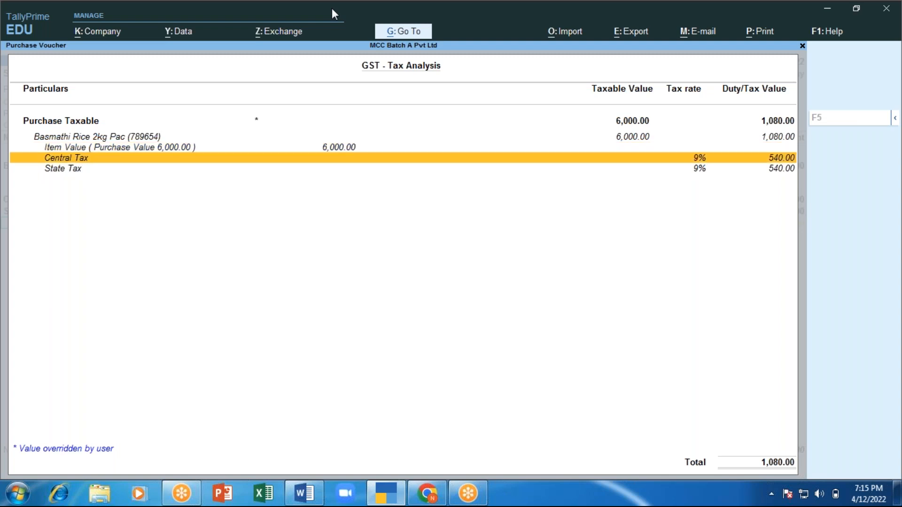
{"action": "key", "text": "Down"}
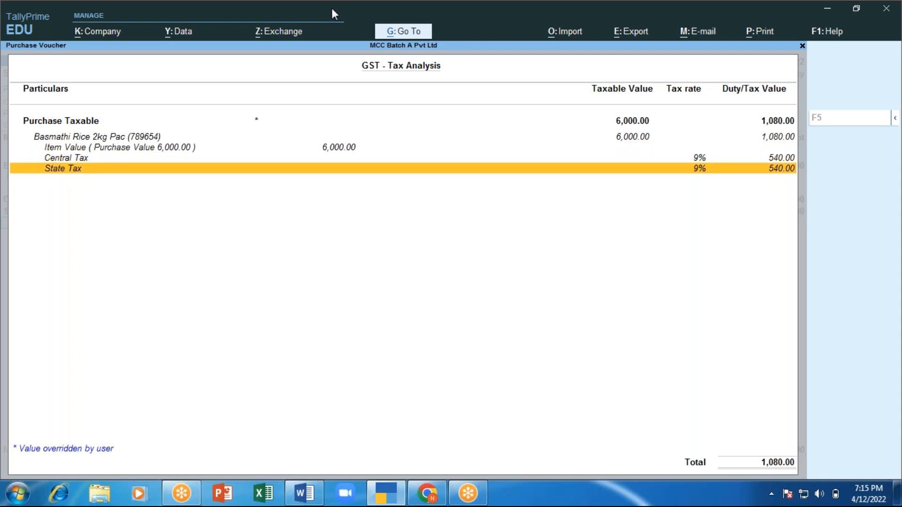
{"action": "key", "text": "Escape"}
Accept and save the KA - Supplier purchase voucher with the narration left blank
{"action": "key", "text": "Return"}
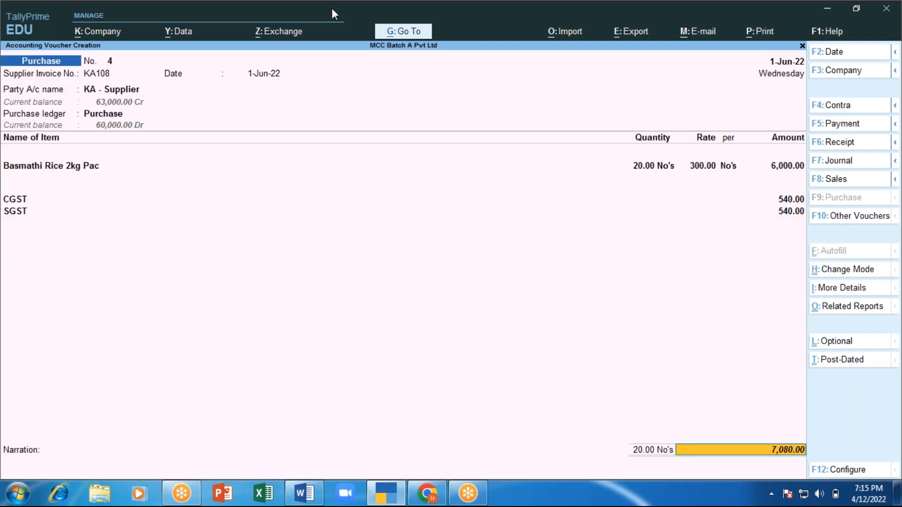
{"action": "key", "text": "Return"}
{"action": "key", "text": "Return"}
{"action": "key", "text": "Return"}
{"action": "key", "text": "Return"}
{"action": "key", "text": "Return"}
{"action": "key", "text": "Return"}
{"action": "key", "text": "Return"}
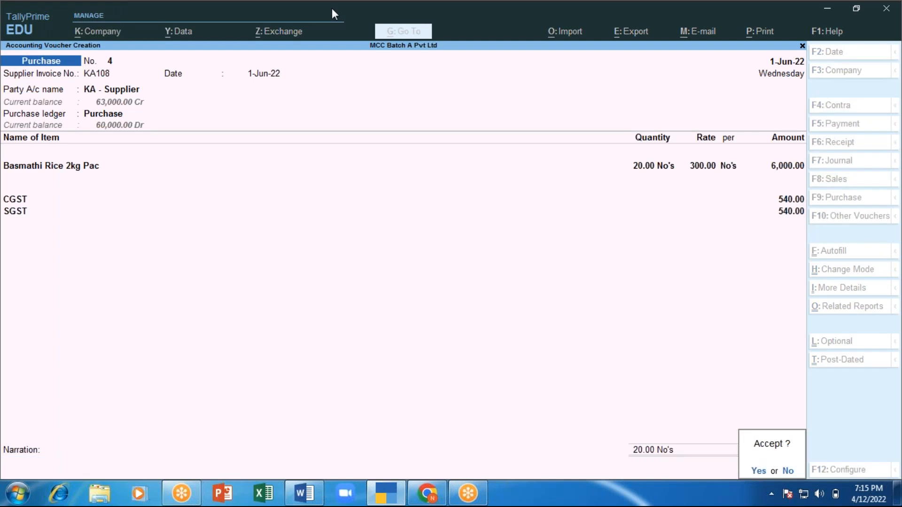
{"action": "key", "text": "Return"}
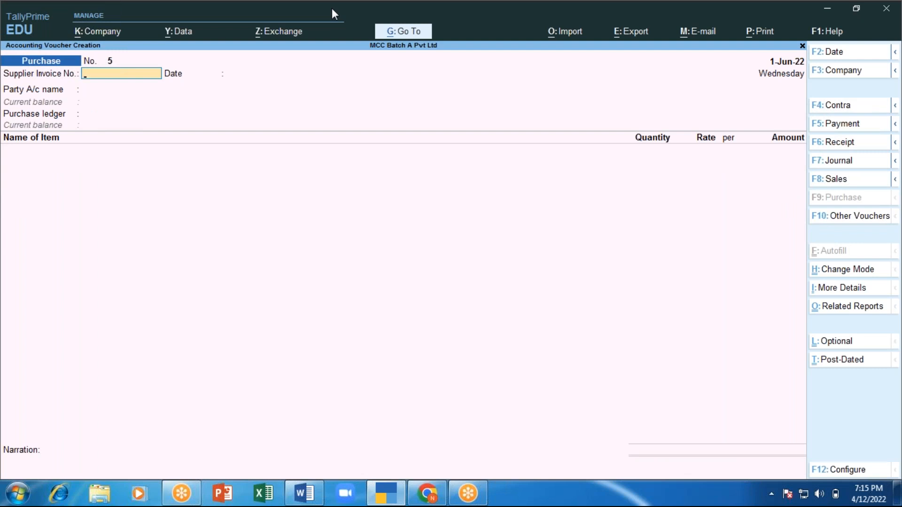
Set KA - Supplier as the new purchase voucher's party, leaving the supplier invoice number blank and accepting the default receipt and party details
{"action": "key", "text": "Return"}
{"action": "key", "text": "Return"}
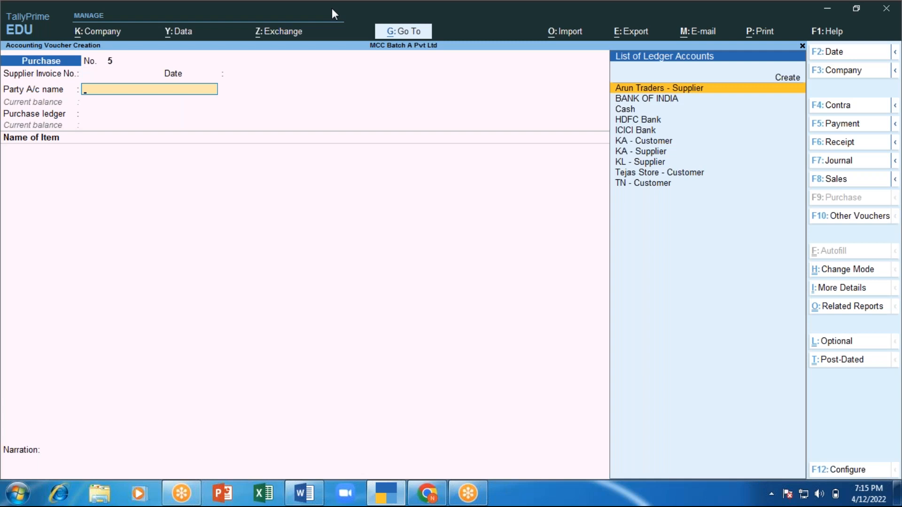
{"action": "key", "text": "Down"}
{"action": "key", "text": "Down"}
{"action": "key", "text": "Down"}
{"action": "key", "text": "Down"}
{"action": "key", "text": "Down"}
{"action": "key", "text": "Down"}
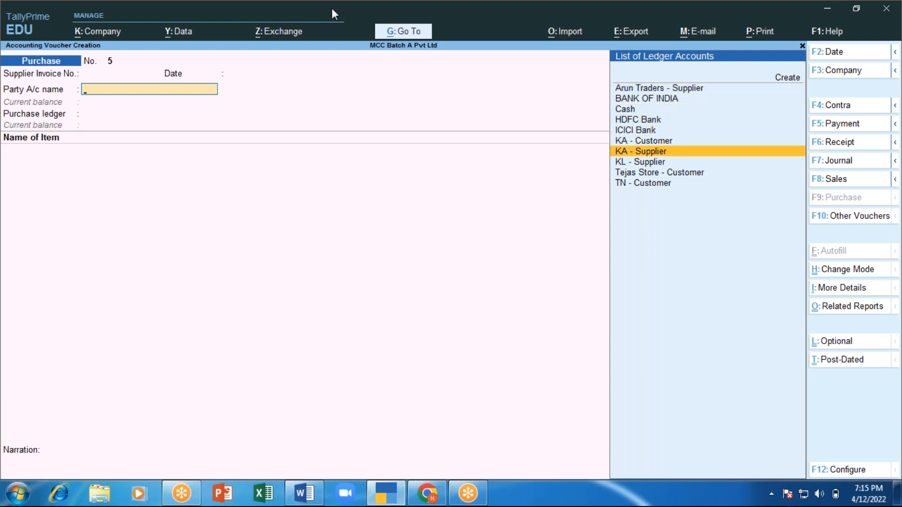
{"action": "key", "text": "Return"}
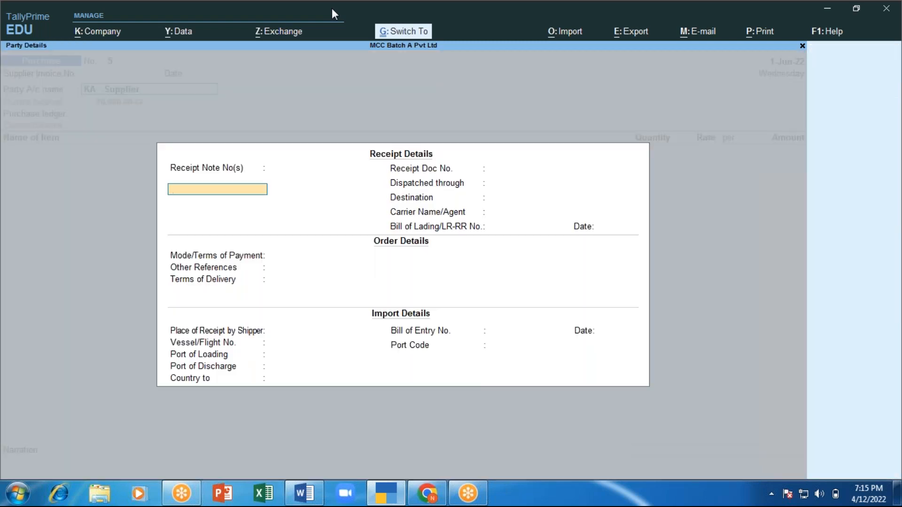
{"action": "key", "text": "ctrl+a"}
{"action": "key", "text": "ctrl+a"}
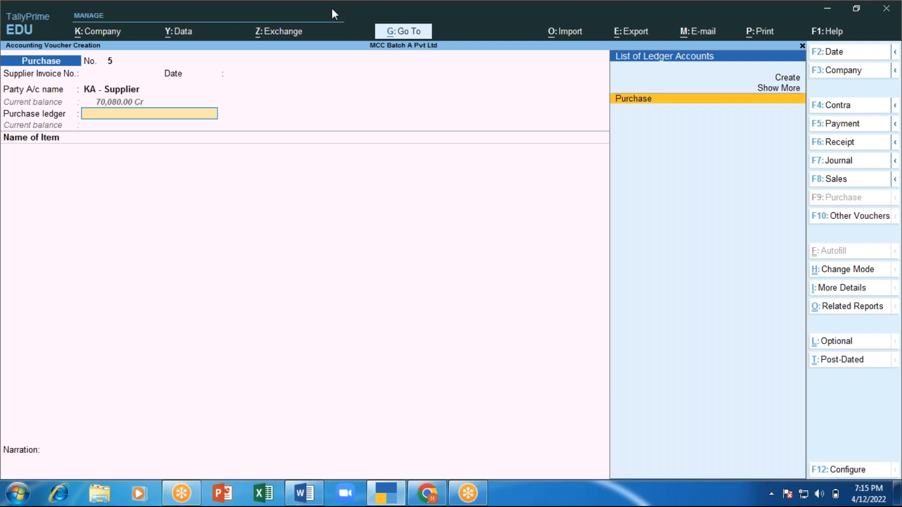
Set the purchase ledger to Purchase with the tax classification Purchase Taxable
{"action": "key", "text": "Return"}
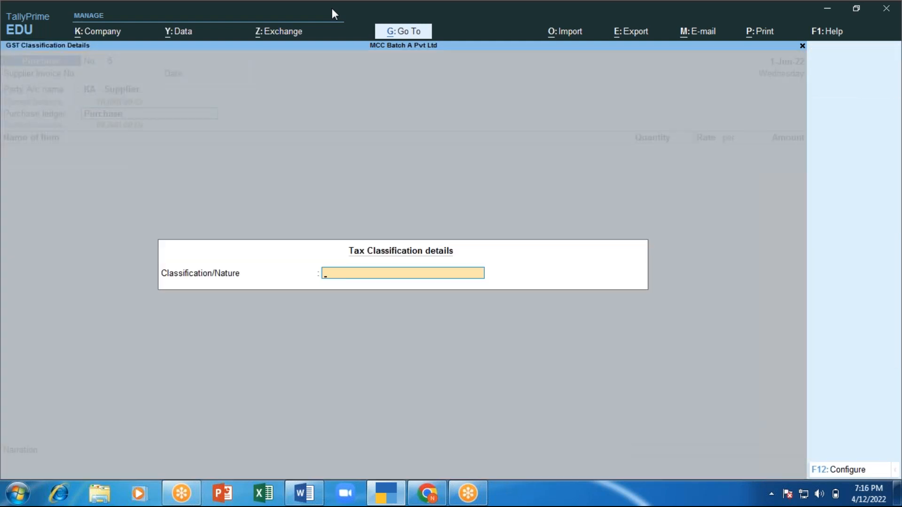
{"action": "type", "text": "Pu"}
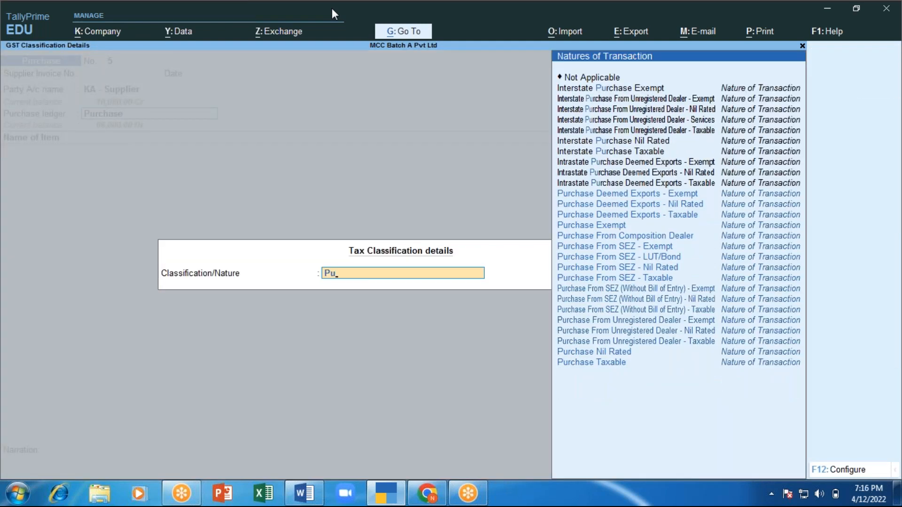
{"action": "key", "text": "Up"}
{"action": "key", "text": "Return"}
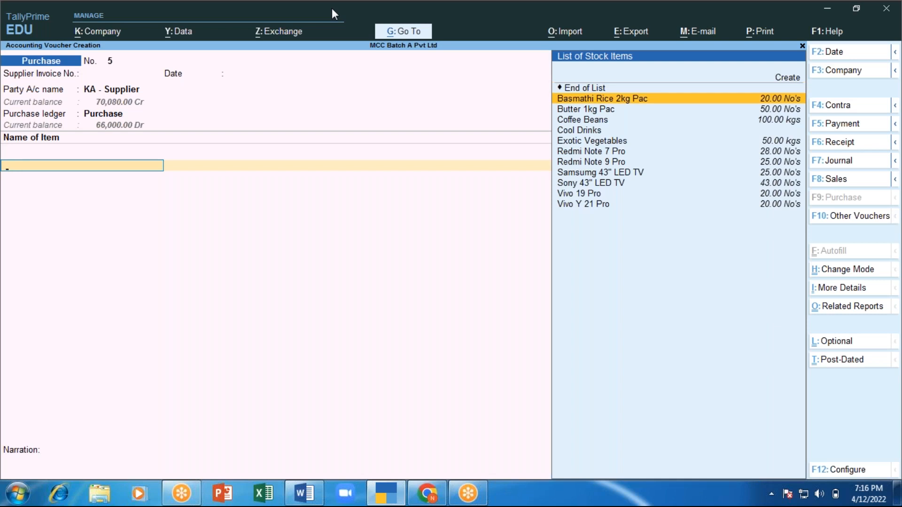
Add Basmathi Rice 2kg Pac to the voucher: 10 No's at Main Location at a rate of 300.00
{"action": "key", "text": "Return"}
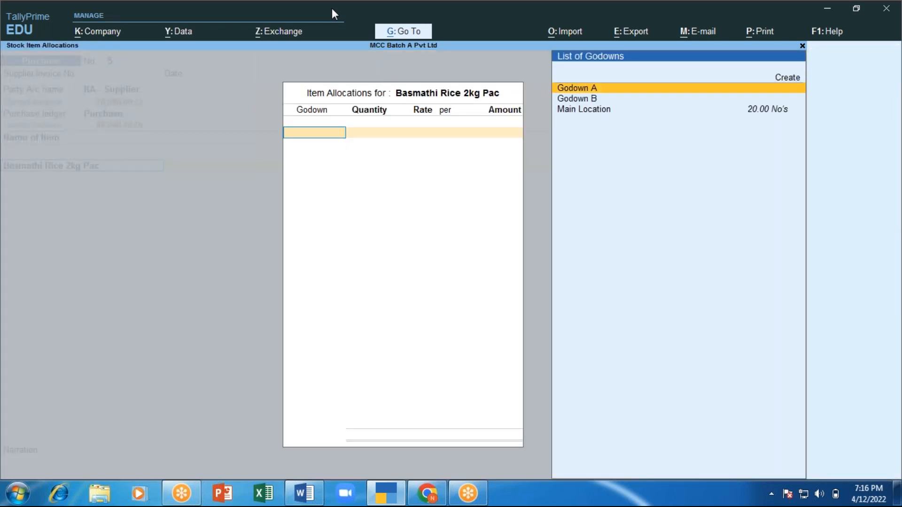
{"action": "key", "text": "Return"}
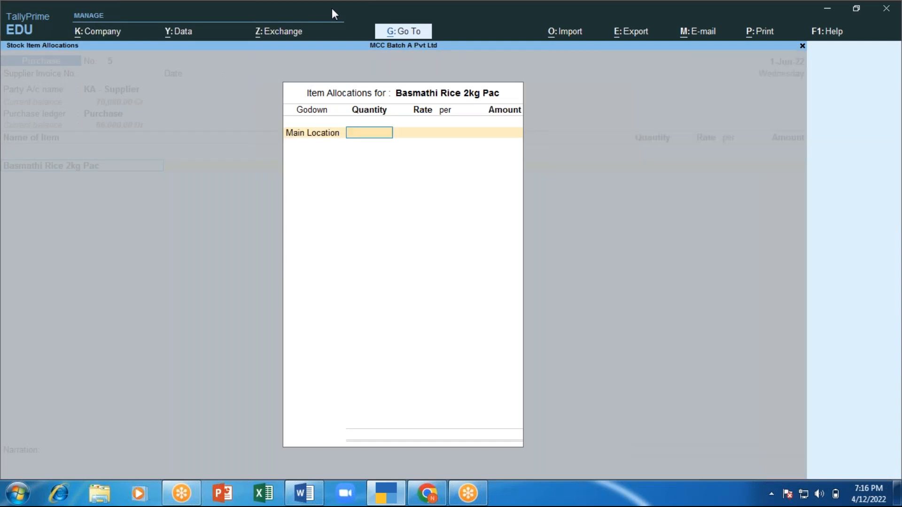
{"action": "type", "text": "10"}
{"action": "key", "text": "Return"}
{"action": "key", "text": "Return"}
{"action": "key", "text": "Return"}
{"action": "key", "text": "Return"}
{"action": "key", "text": "Return"}
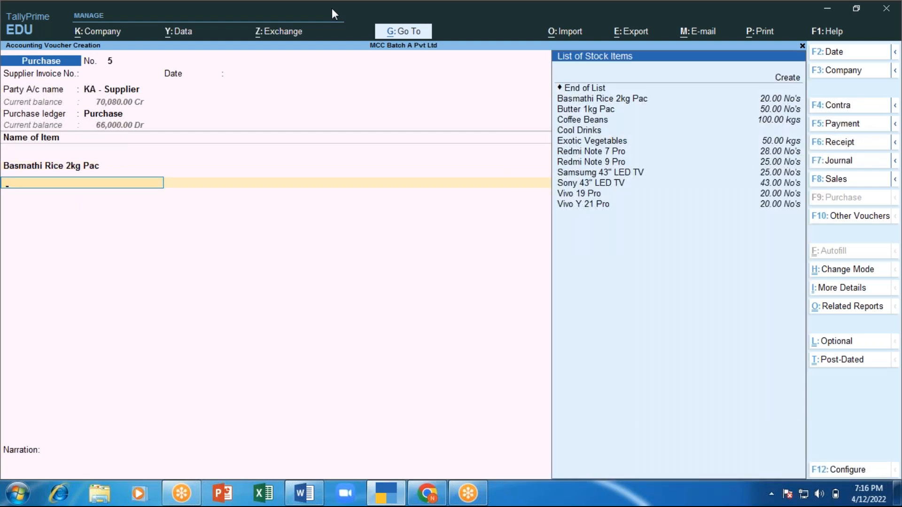
Add Butter 1kg Pac to the voucher: 10 No's at Main Location at a rate of 500.00
{"action": "key", "text": "Down"}
{"action": "key", "text": "Down"}
{"action": "key", "text": "Return"}
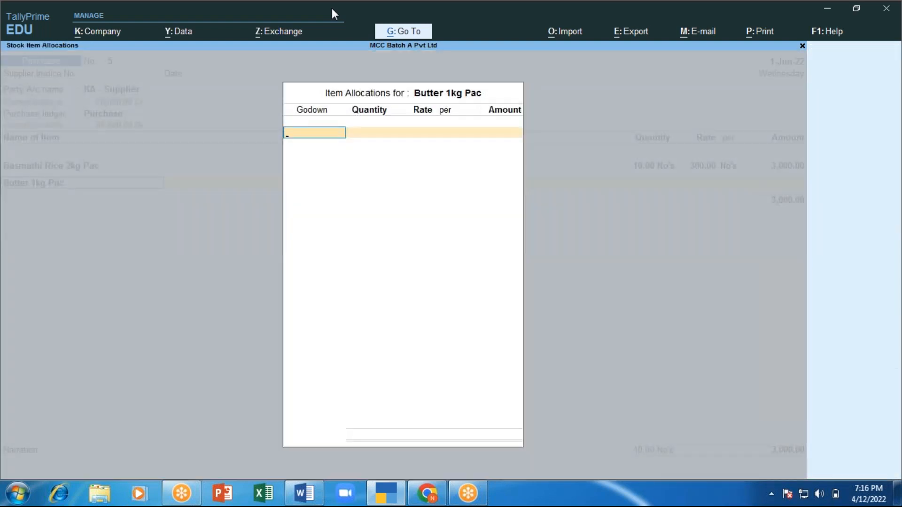
{"action": "key", "text": "Down"}
{"action": "key", "text": "Down"}
{"action": "key", "text": "Down"}
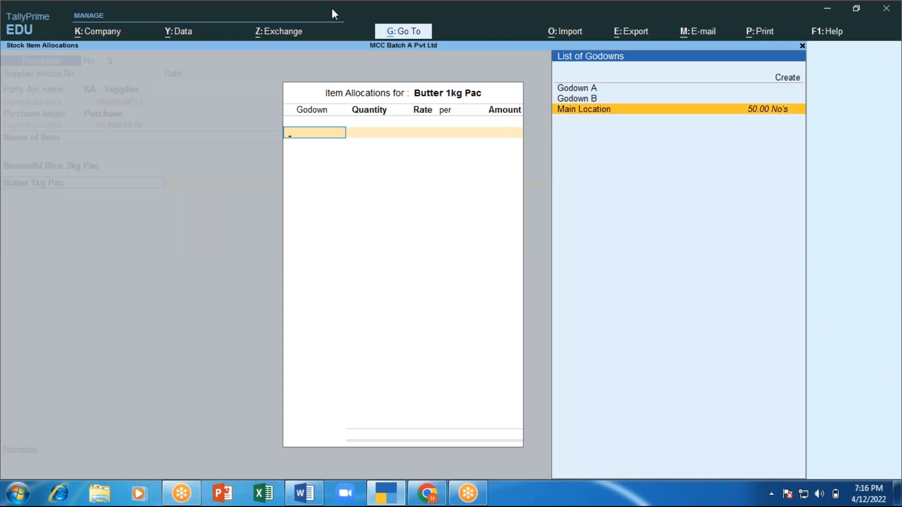
{"action": "key", "text": "Return"}
{"action": "type", "text": "10.00 No's"}
{"action": "key", "text": "Return"}
{"action": "key", "text": "Return"}
{"action": "key", "text": "Return"}
{"action": "key", "text": "Return"}
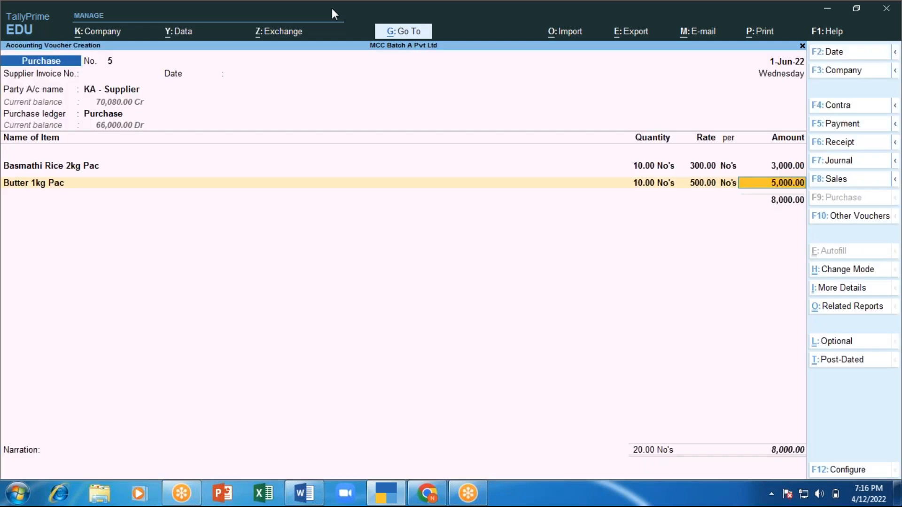
{"action": "key", "text": "Return"}
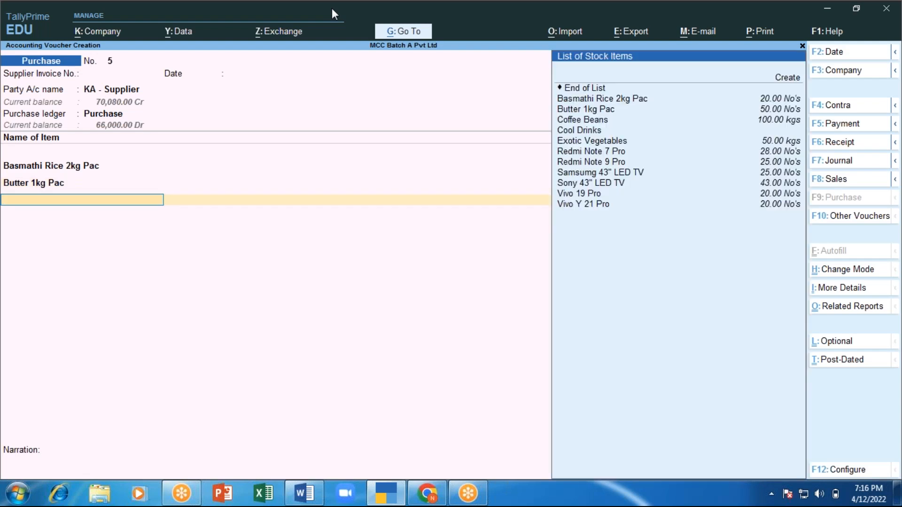
Add Cool Drinks to the voucher with a quantity of 100 No's at a rate of 100
{"action": "key", "text": "Down"}
{"action": "key", "text": "Down"}
{"action": "key", "text": "Down"}
{"action": "key", "text": "Down"}
{"action": "key", "text": "Down"}
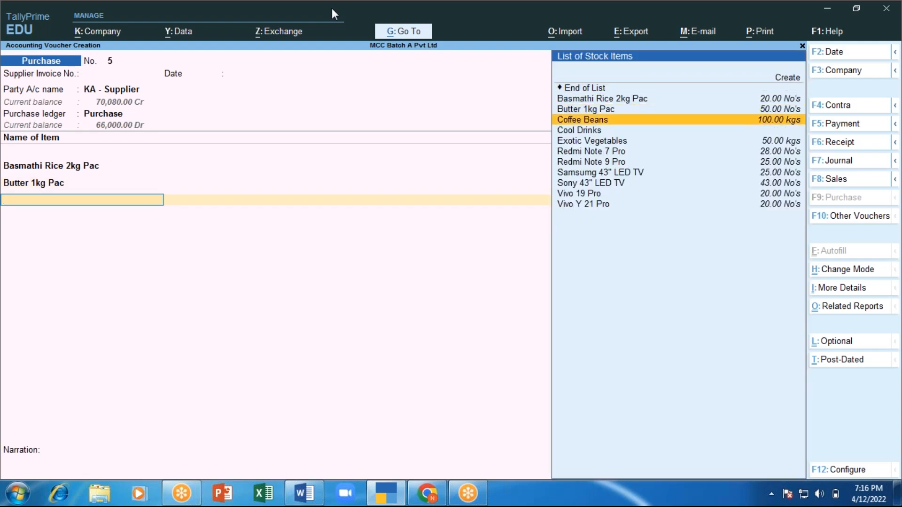
{"action": "key", "text": "Return"}
{"action": "key", "text": "Down"}
{"action": "key", "text": "Down"}
{"action": "key", "text": "Down"}
{"action": "key", "text": "Down"}
{"action": "key", "text": "Return"}
{"action": "type", "text": "100"}
{"action": "key", "text": "Return"}
{"action": "type", "text": "100"}
{"action": "key", "text": "Return"}
{"action": "key", "text": "Return"}
{"action": "key", "text": "Return"}
{"action": "key", "text": "Return"}
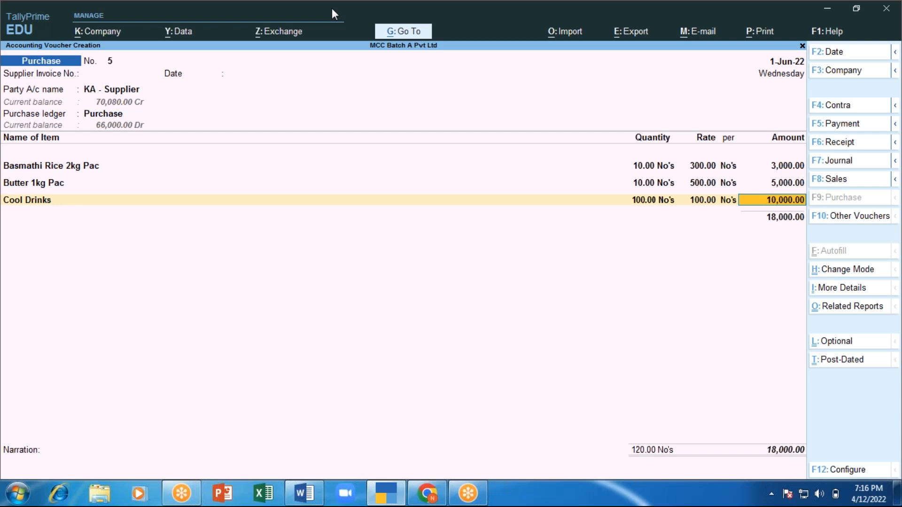
{"action": "key", "text": "Return"}
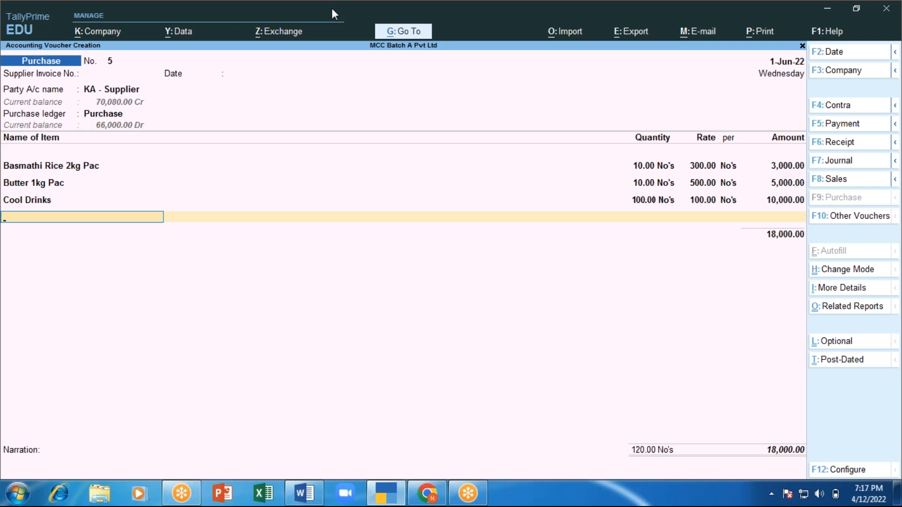
End the item list and add the CGST and SGST ledgers with their calculated amounts
{"action": "key", "text": "Return"}
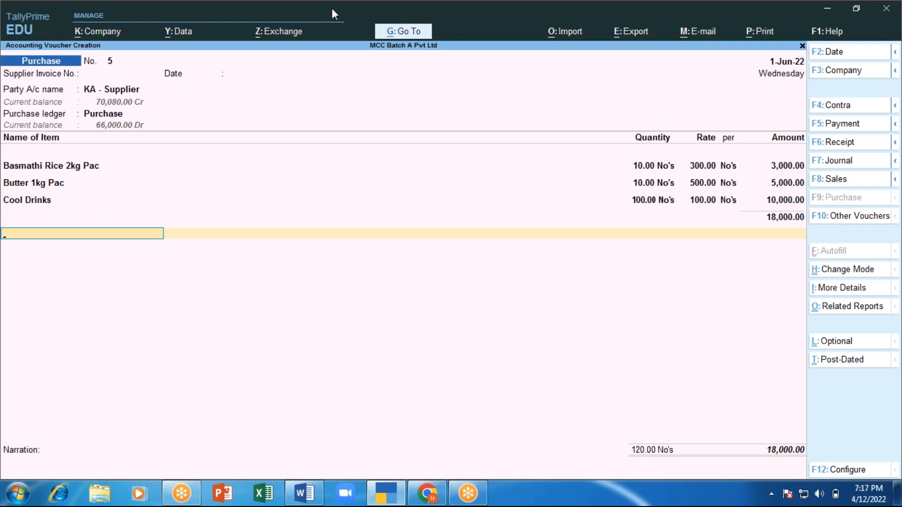
{"action": "type", "text": "Cgs"}
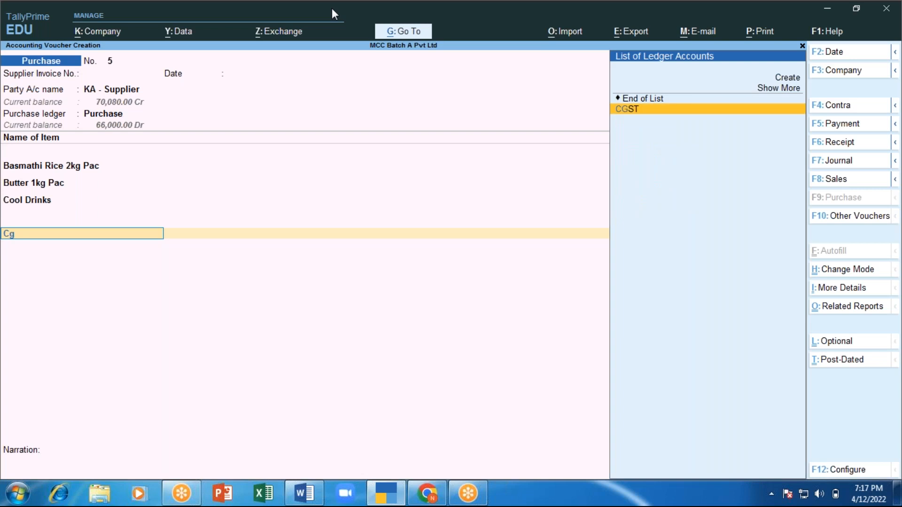
{"action": "key", "text": "Return"}
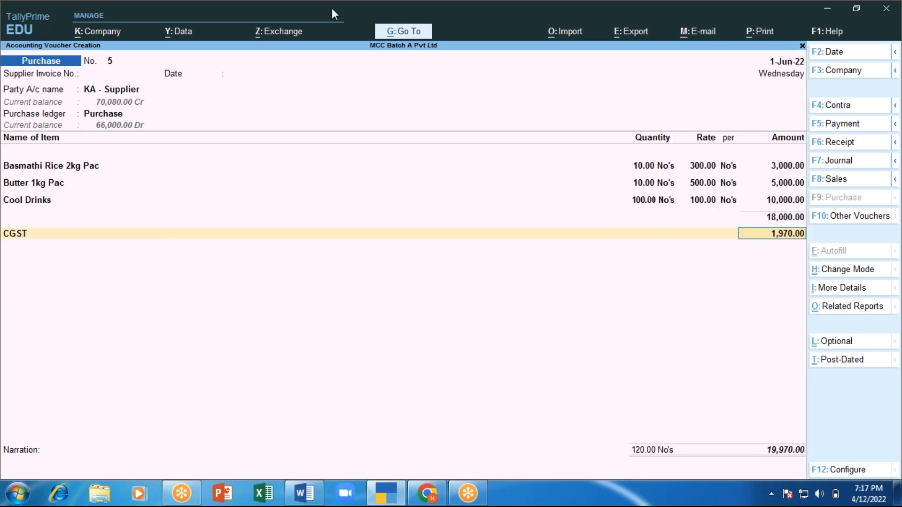
{"action": "key", "text": "Return"}
{"action": "type", "text": "Sgst"}
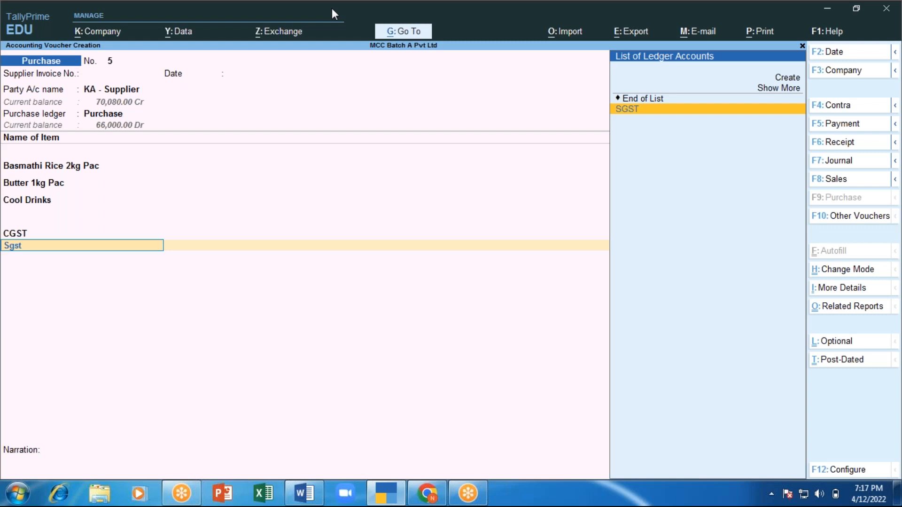
{"action": "key", "text": "Return"}
{"action": "key", "text": "Return"}
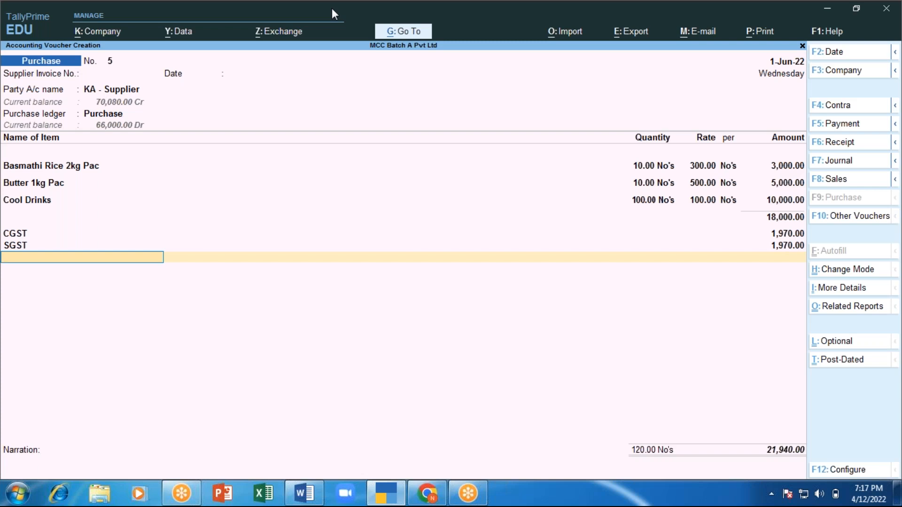
Open the voucher's GST tax analysis in detailed view and examine the central and state tax on Basmathi Rice 2kg Pac
{"action": "key", "text": "alt"}
{"action": "key", "text": "ctrl+o"}
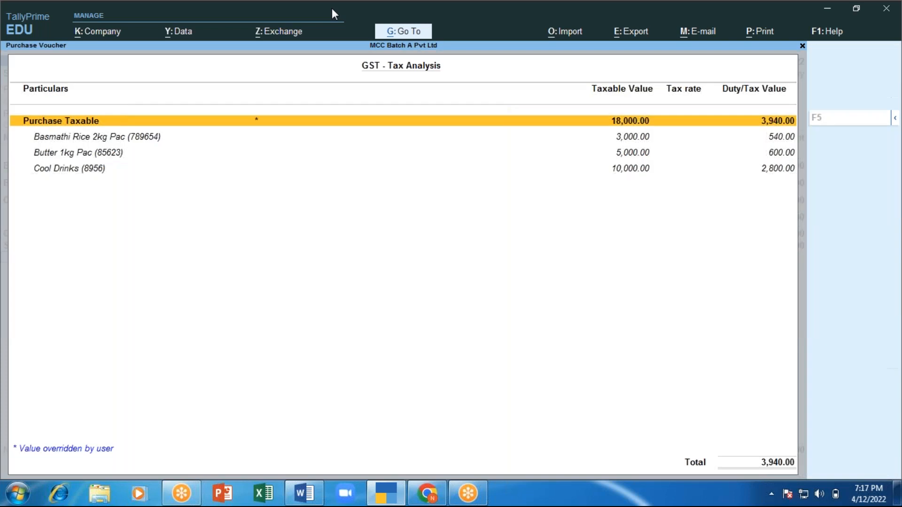
{"action": "key", "text": "F5"}
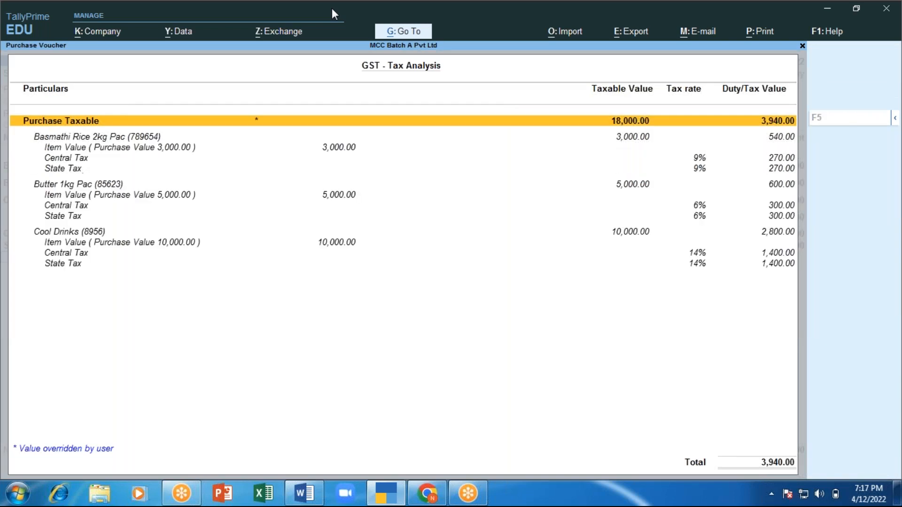
{"action": "key", "text": "Down"}
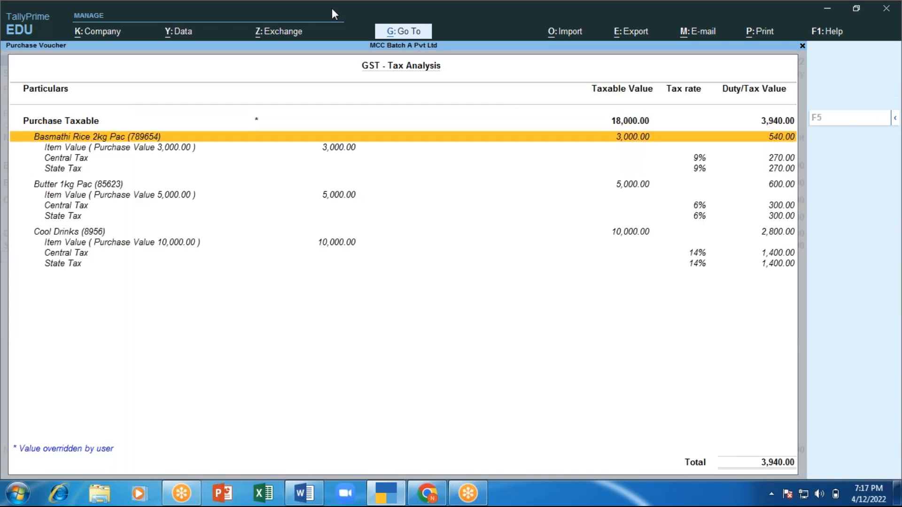
{"action": "key", "text": "Down"}
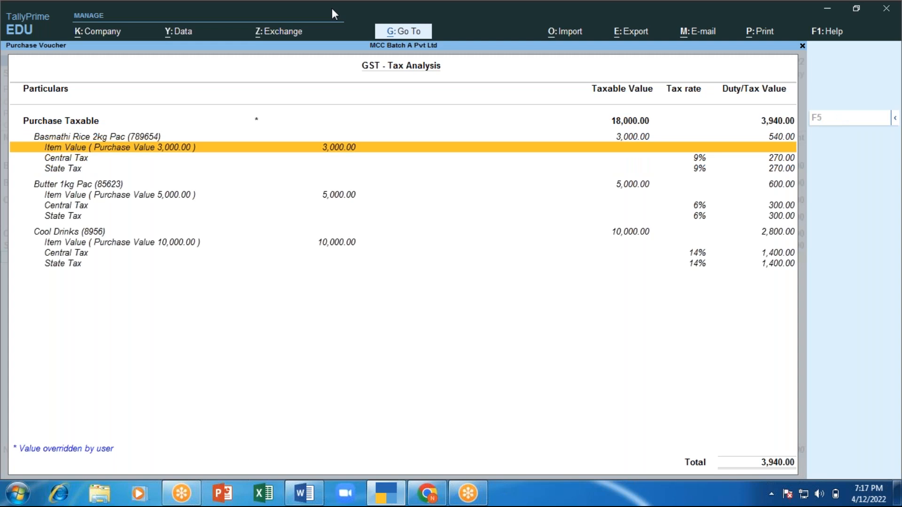
{"action": "key", "text": "Down"}
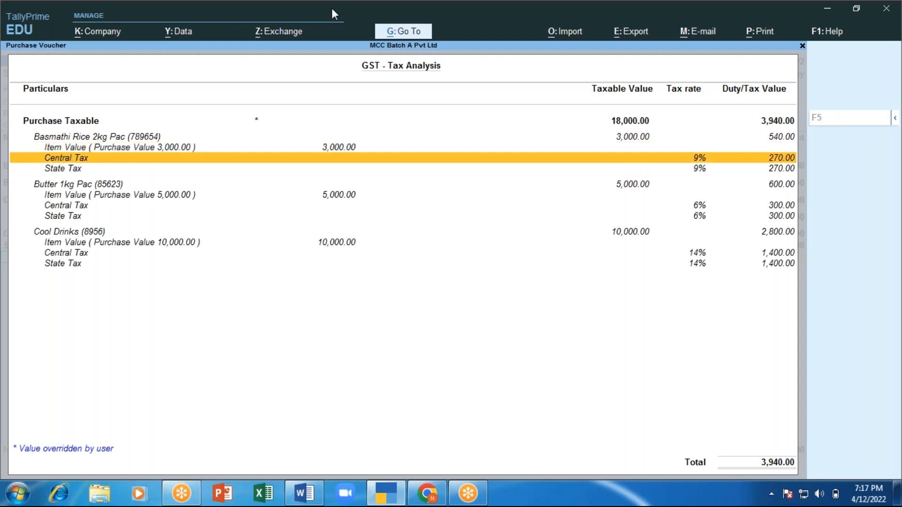
{"action": "key", "text": "Down"}
{"action": "key", "text": "Up"}
{"action": "key", "text": "Down"}
Examine the item value, central tax and state tax for Butter 1kg Pac in the tax analysis
{"action": "key", "text": "Down"}
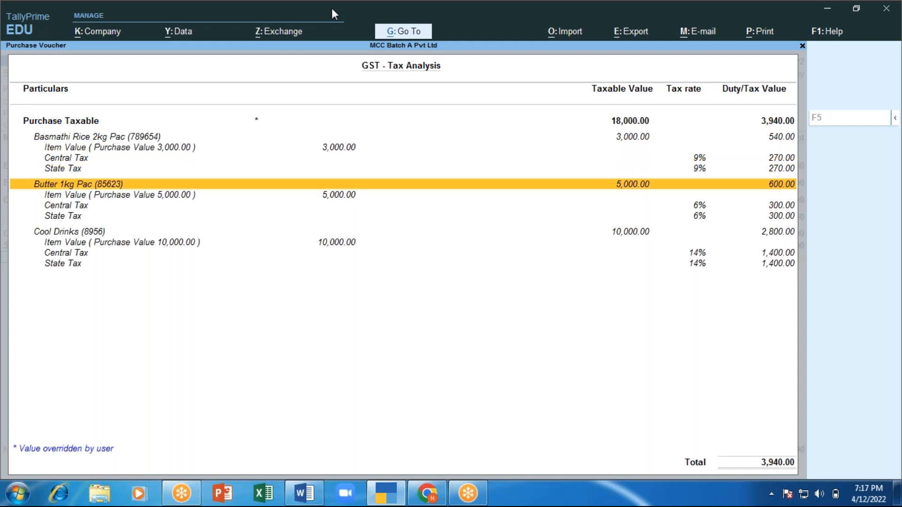
{"action": "key", "text": "Down"}
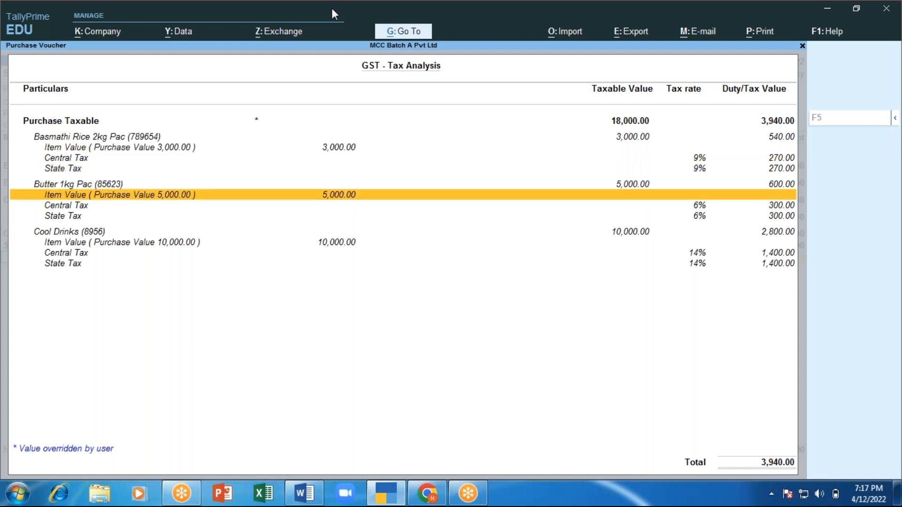
{"action": "key", "text": "Down"}
{"action": "key", "text": "Down"}
{"action": "key", "text": "Up"}
{"action": "key", "text": "Down"}
{"action": "key", "text": "Up"}
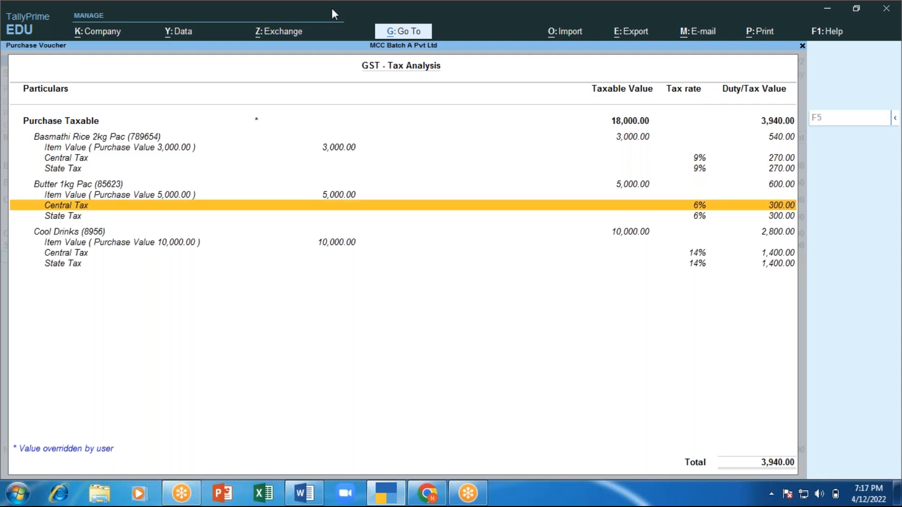
{"action": "key", "text": "Down"}
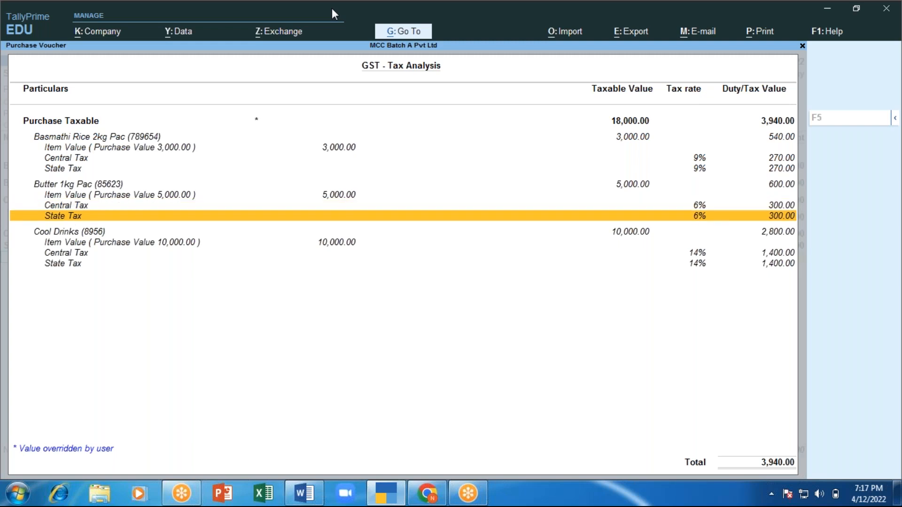
Examine the item value and tax lines for Cool Drinks, and close the tax analysis
{"action": "key", "text": "Down"}
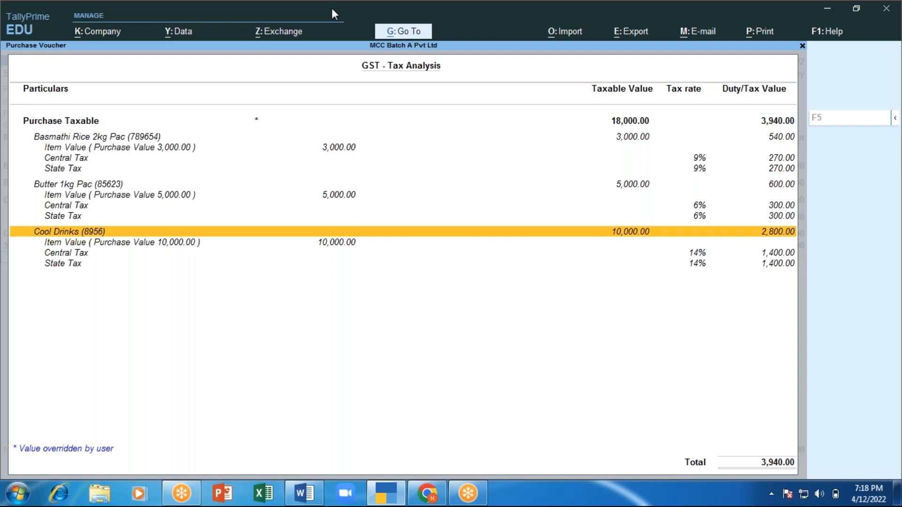
{"action": "key", "text": "Down"}
{"action": "key", "text": "Down"}
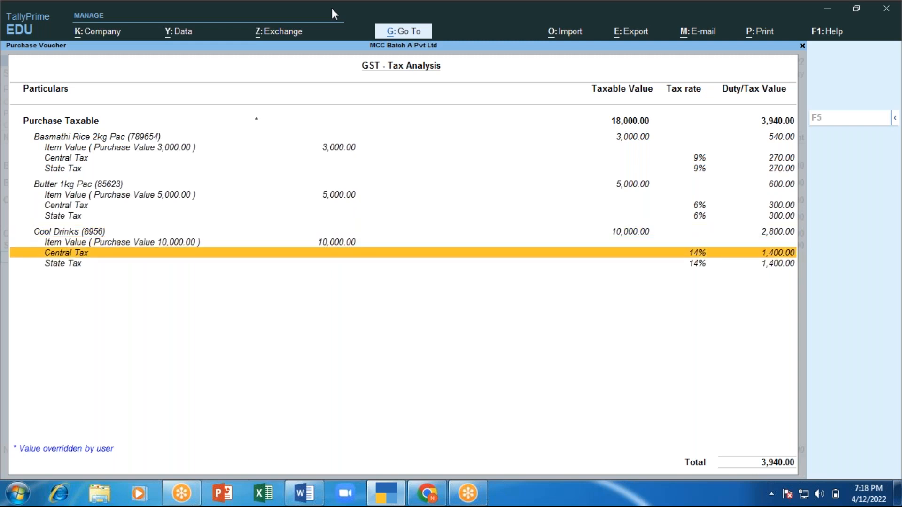
{"action": "key", "text": "Down"}
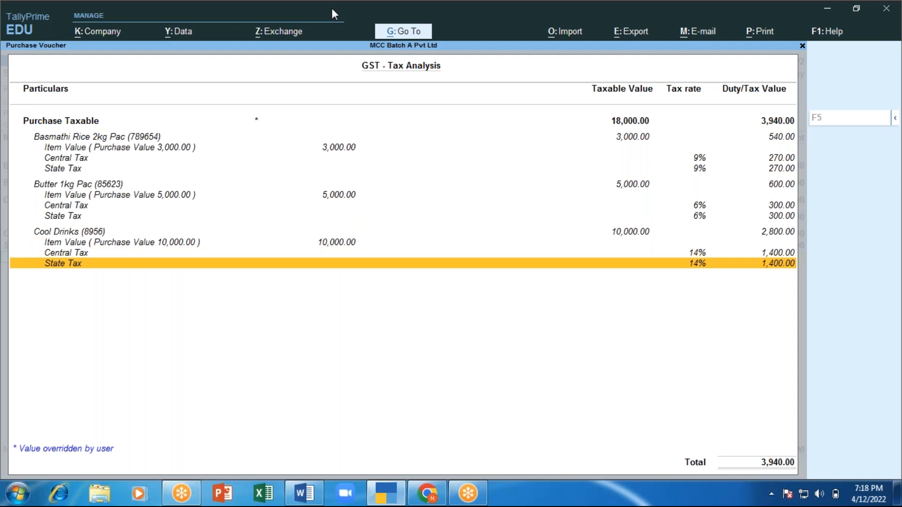
{"action": "key", "text": "Escape"}
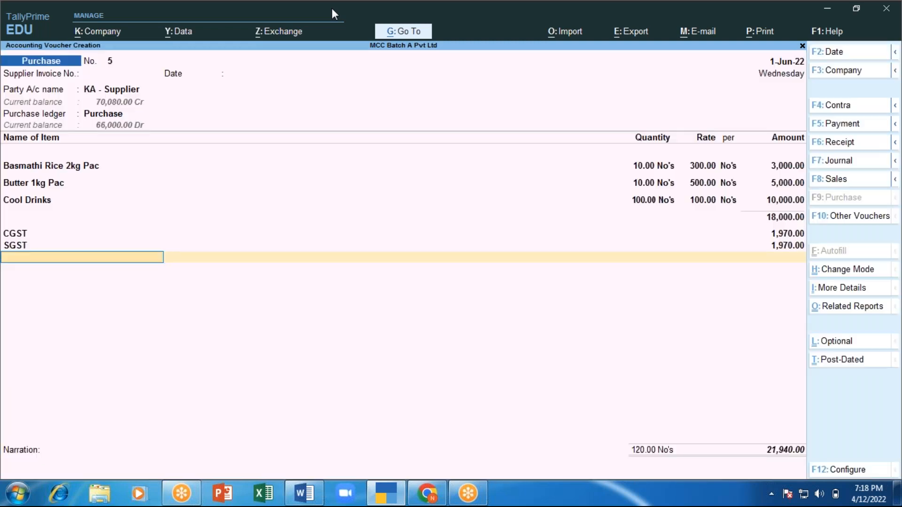
Allocate the full bill amount for KA - Supplier to New Ref 5, leave the narration blank and save the purchase voucher
{"action": "key", "text": "Return"}
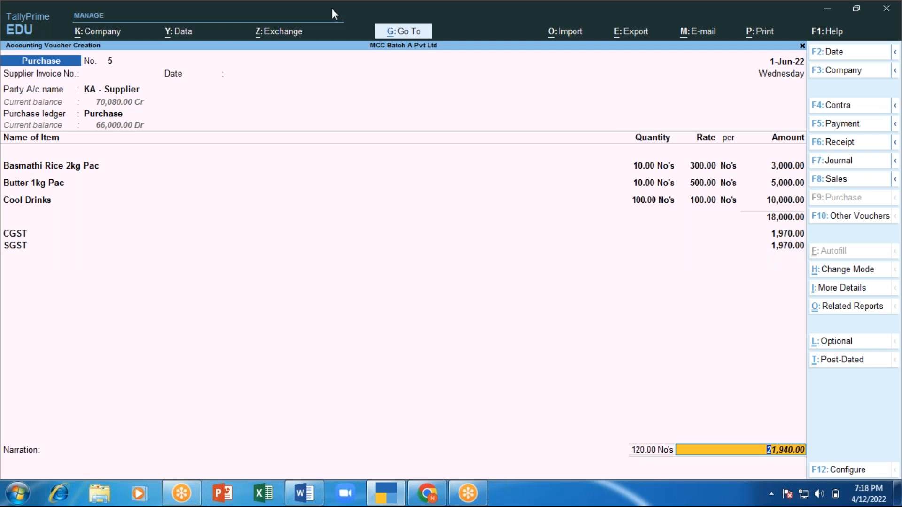
{"action": "key", "text": "Return"}
{"action": "key", "text": "Return"}
{"action": "key", "text": "Return"}
{"action": "key", "text": "Return"}
{"action": "key", "text": "Return"}
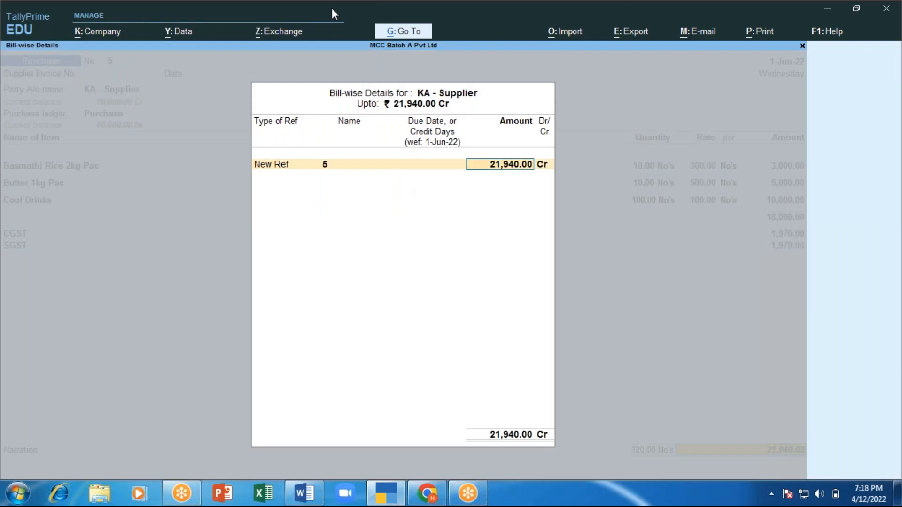
{"action": "key", "text": "Return"}
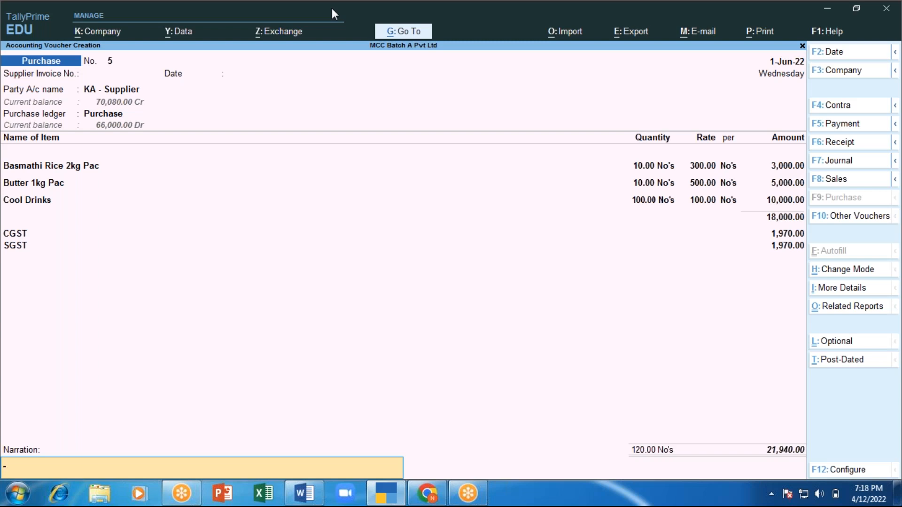
{"action": "key", "text": "Return"}
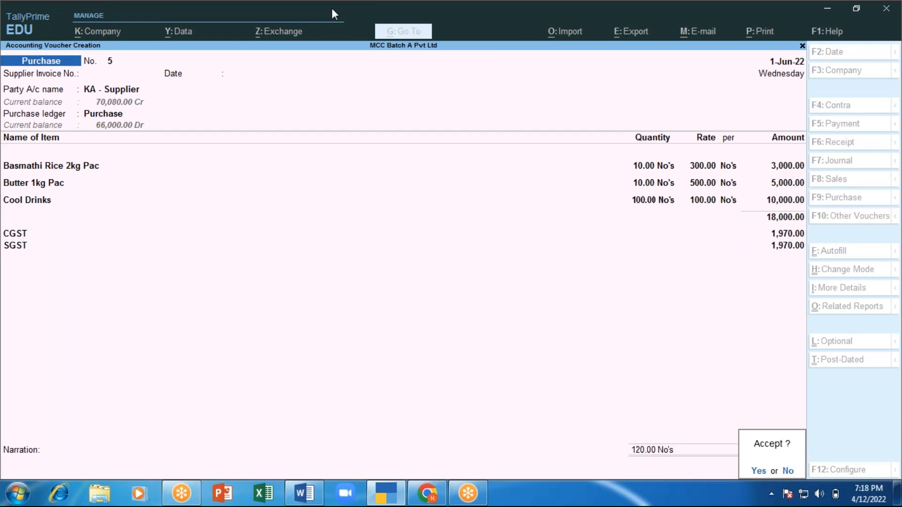
{"action": "key", "text": "Return"}
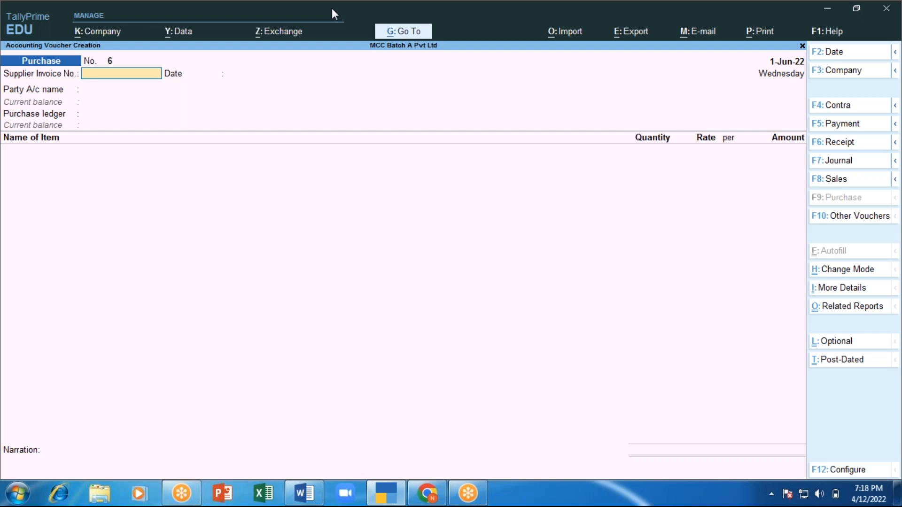
Leave voucher entry and open the Food Allowance ledger for alteration
{"action": "key", "text": "Escape"}
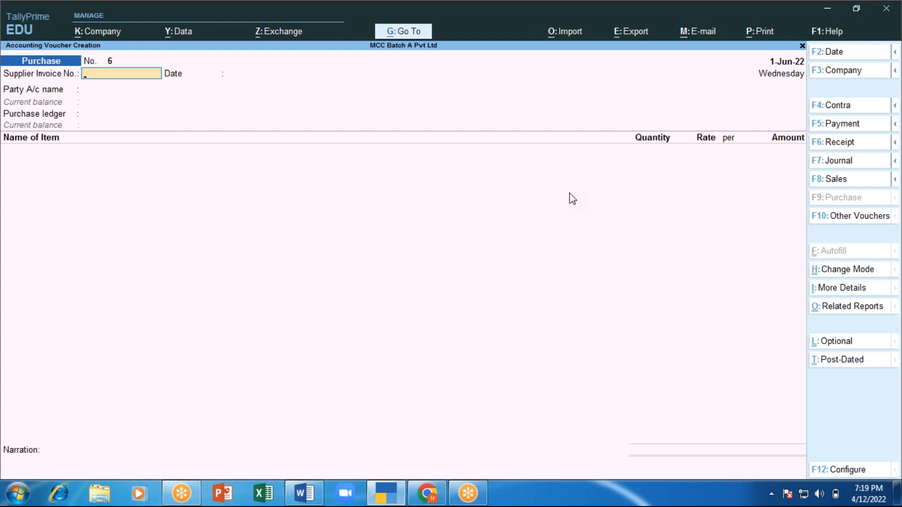
{"action": "key", "text": "Escape"}
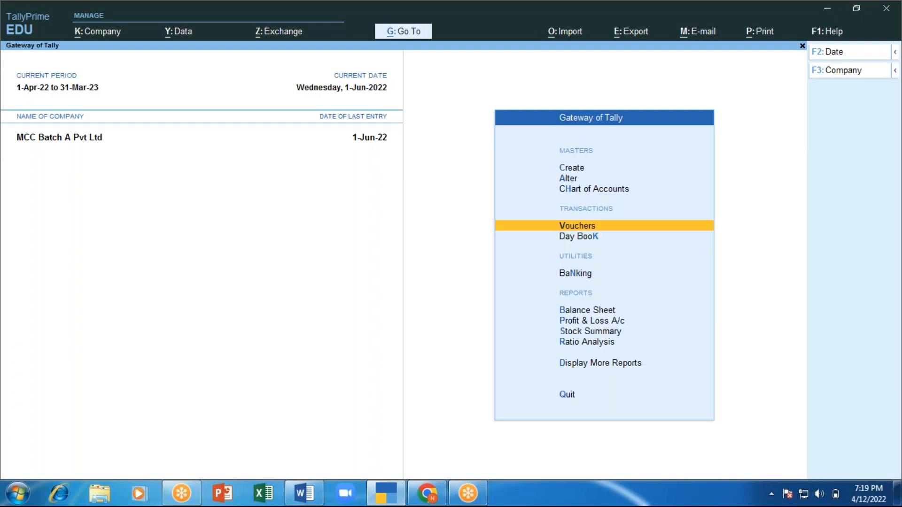
{"action": "key", "text": "Up"}
{"action": "key", "text": "Up"}
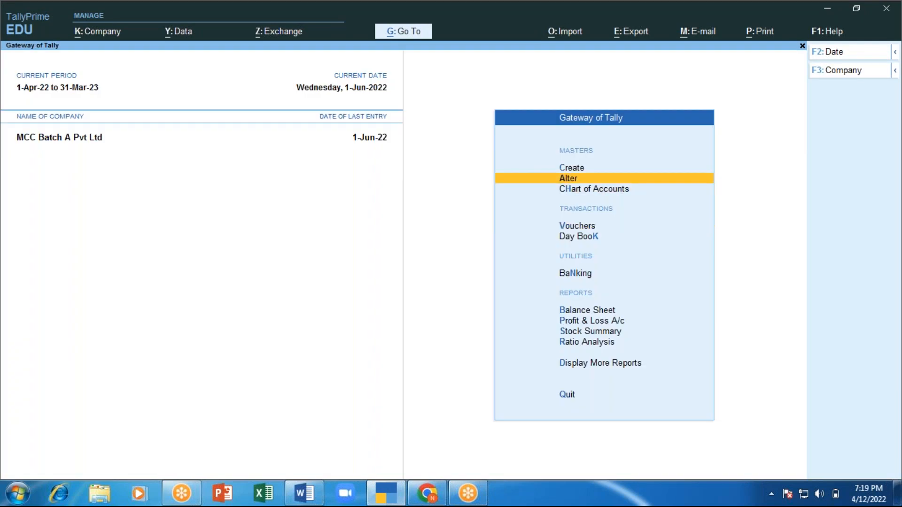
{"action": "key", "text": "Return"}
{"action": "key", "text": "Down"}
{"action": "key", "text": "Return"}
{"action": "key", "text": "Down"}
{"action": "key", "text": "Down"}
{"action": "key", "text": "Down"}
{"action": "key", "text": "Down"}
{"action": "key", "text": "Down"}
{"action": "key", "text": "Down"}
{"action": "key", "text": "Down"}
{"action": "key", "text": "Down"}
{"action": "key", "text": "Up"}
{"action": "key", "text": "Down"}
{"action": "key", "text": "Down"}
{"action": "key", "text": "Down"}
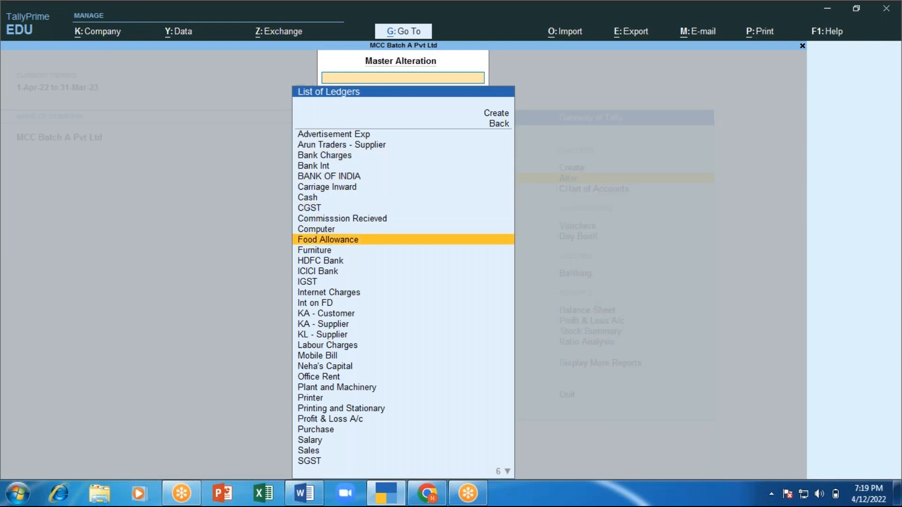
{"action": "key", "text": "Return"}
Set GST applicability of the Food Allowance ledger to Not Applicable, keep its other details and save the ledger
{"action": "key", "text": "Return"}
{"action": "key", "text": "Return"}
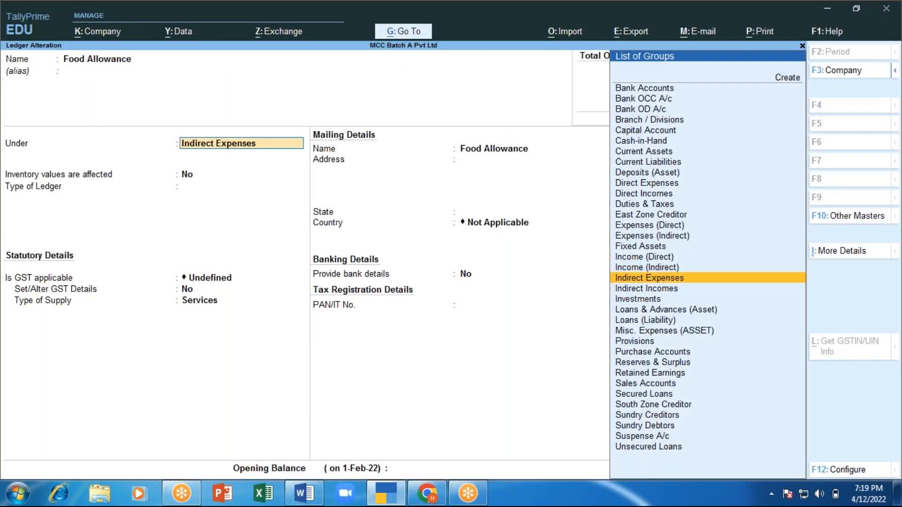
{"action": "key", "text": "Return"}
{"action": "key", "text": "Return"}
{"action": "key", "text": "Return"}
{"action": "key", "text": "Return"}
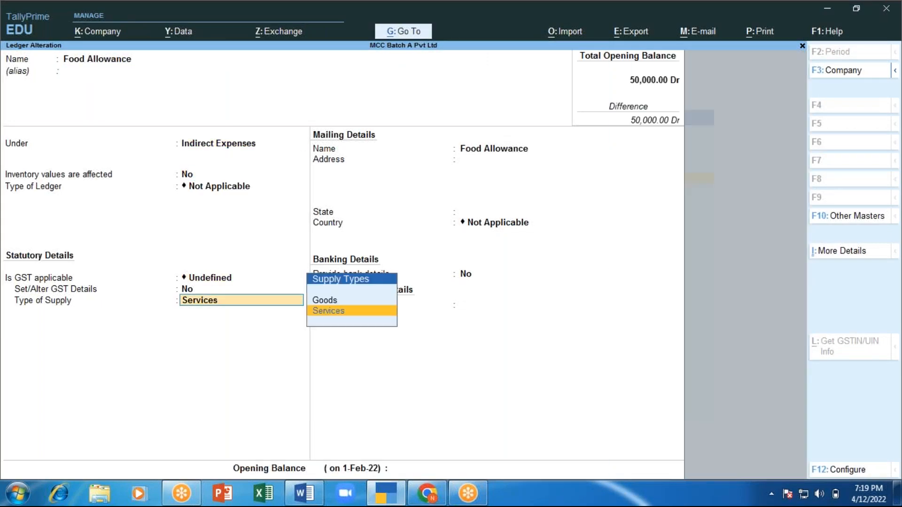
{"action": "key", "text": "BackSpace"}
{"action": "key", "text": "Up"}
{"action": "key", "text": "Return"}
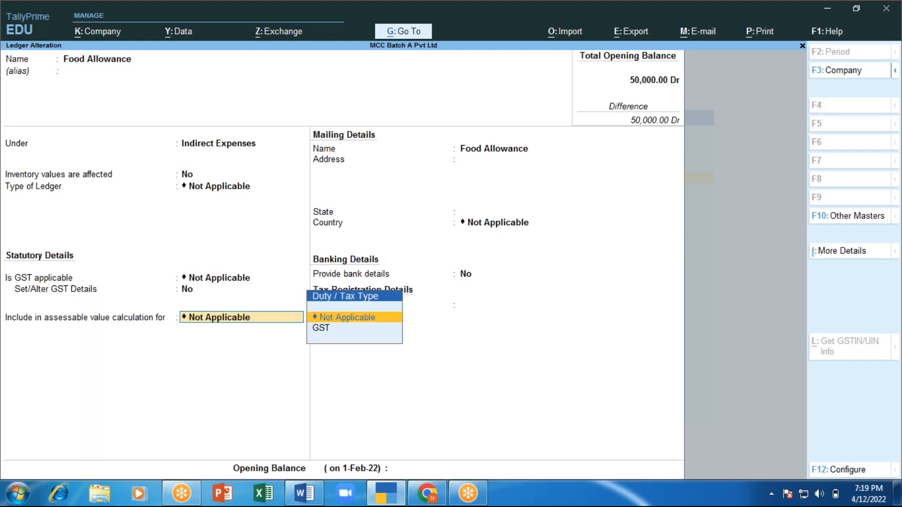
{"action": "key", "text": "Return"}
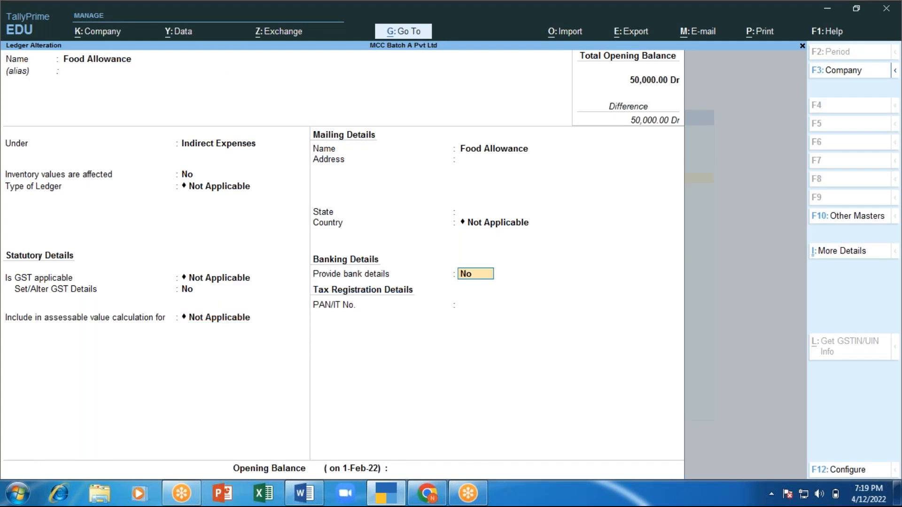
{"action": "key", "text": "ctrl"}
{"action": "key", "text": "ctrl+a"}
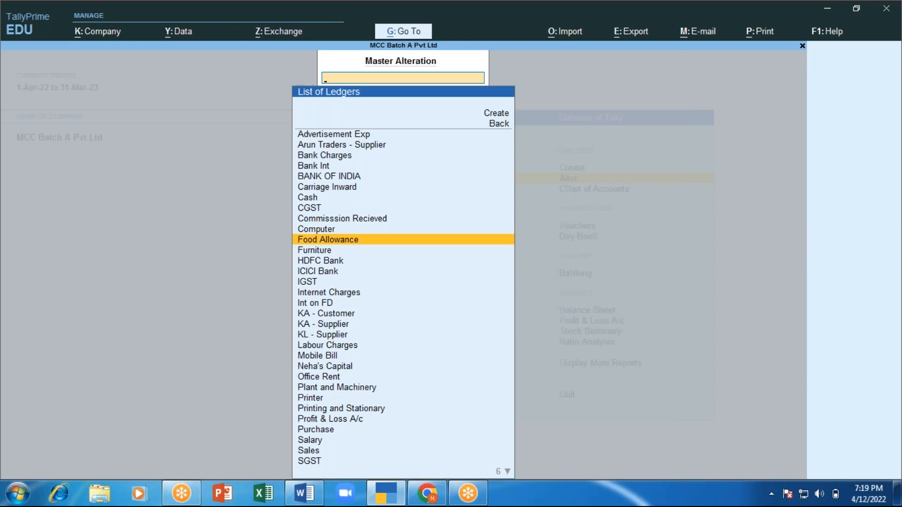
Leave master alteration and start a new purchase voucher
{"action": "key", "text": "Escape"}
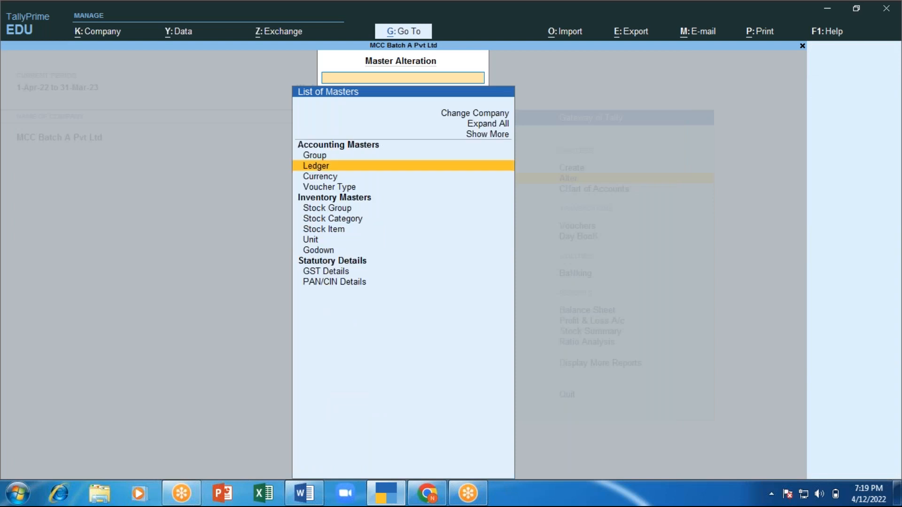
{"action": "key", "text": "Escape"}
{"action": "key", "text": "Down"}
{"action": "key", "text": "Down"}
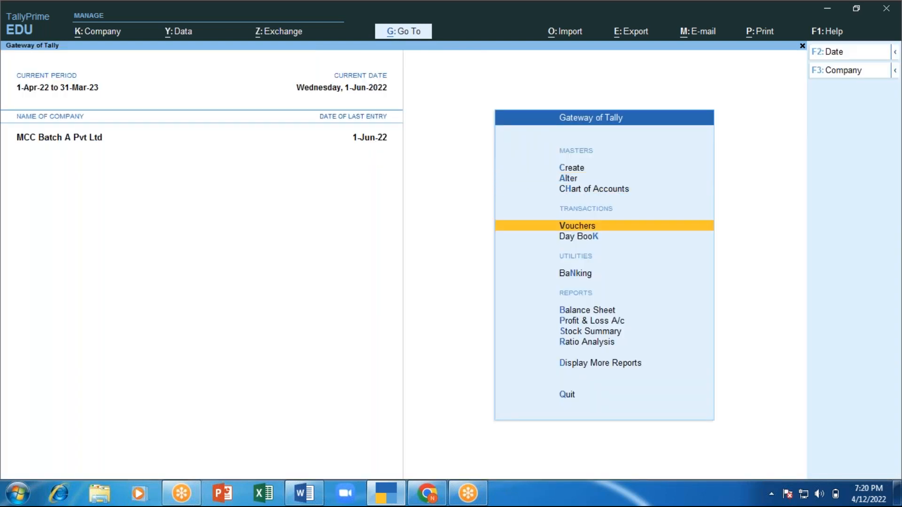
{"action": "key", "text": "Return"}
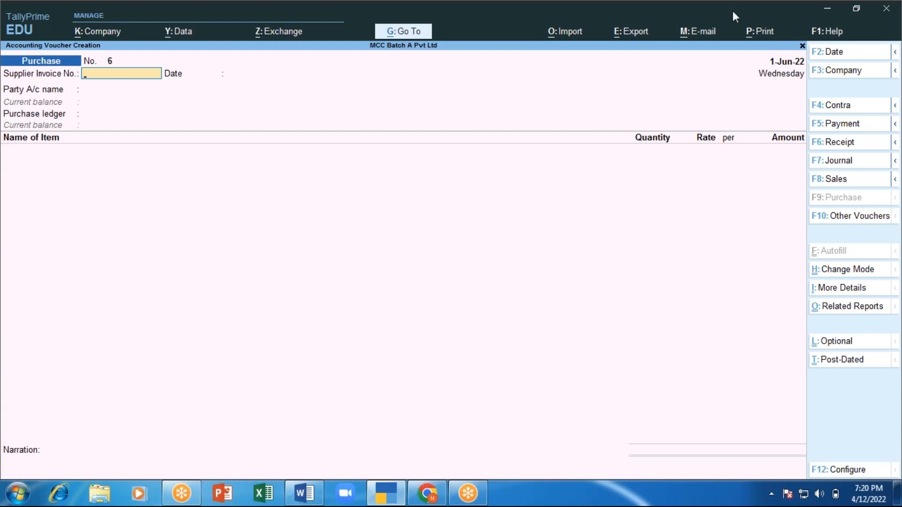
{"action": "key", "text": "F2"}
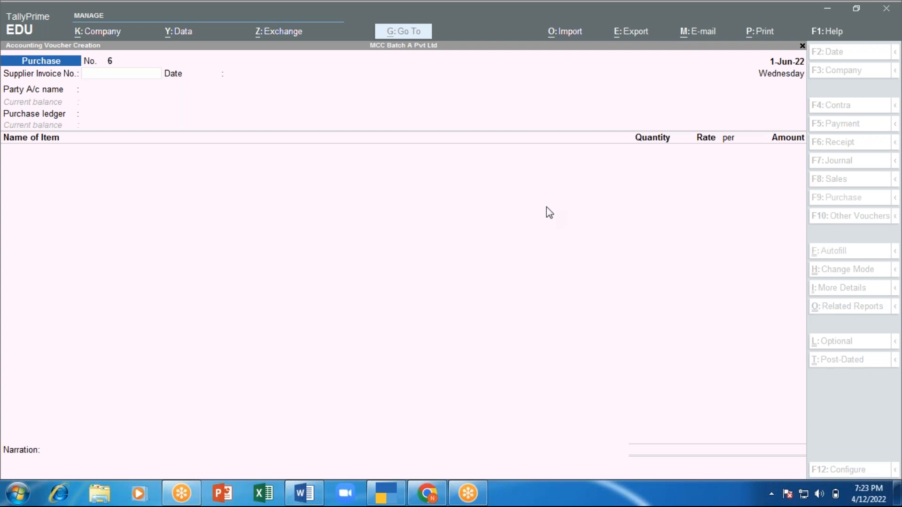
{"action": "left_click", "coordinate": [471, 205]}
{"action": "key", "text": "Escape"}
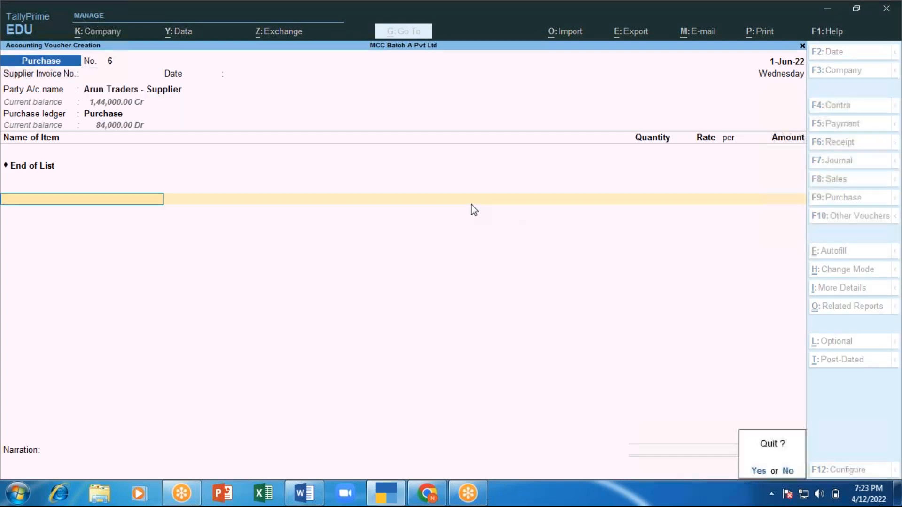
{"action": "key", "text": "y"}
{"action": "key", "text": "Return"}
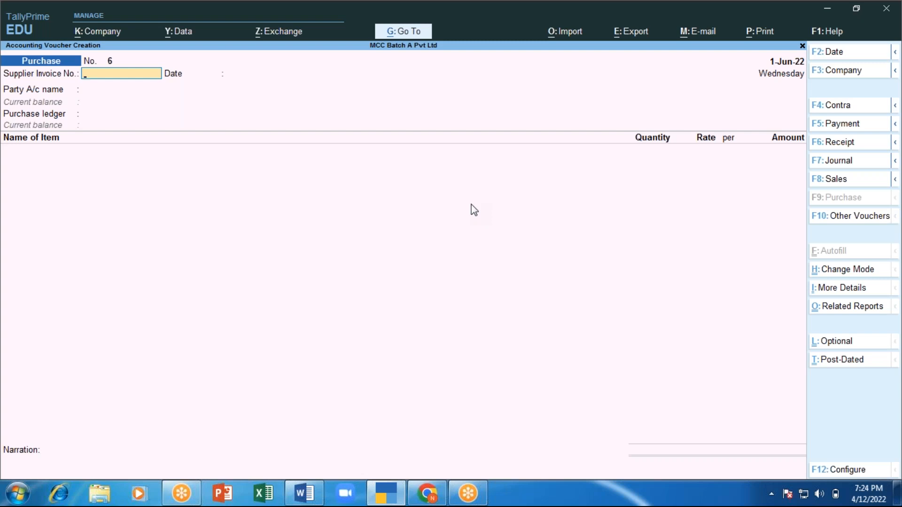
Enter supplier invoice number KA110 on the purchase voucher and keep the invoice date 1-Jun-22
{"action": "type", "text": "KA110"}
{"action": "key", "text": "Return"}
{"action": "key", "text": "Return"}
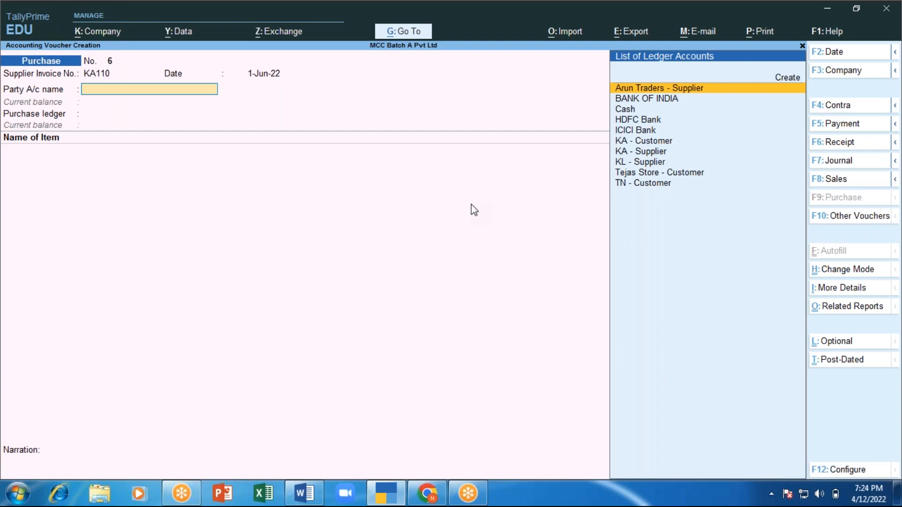
Select KA - Supplier as the party account and accept its receipt and party details unchanged
{"action": "key", "text": "Down"}
{"action": "key", "text": "Down"}
{"action": "key", "text": "Down"}
{"action": "key", "text": "Down"}
{"action": "key", "text": "Down"}
{"action": "key", "text": "Down"}
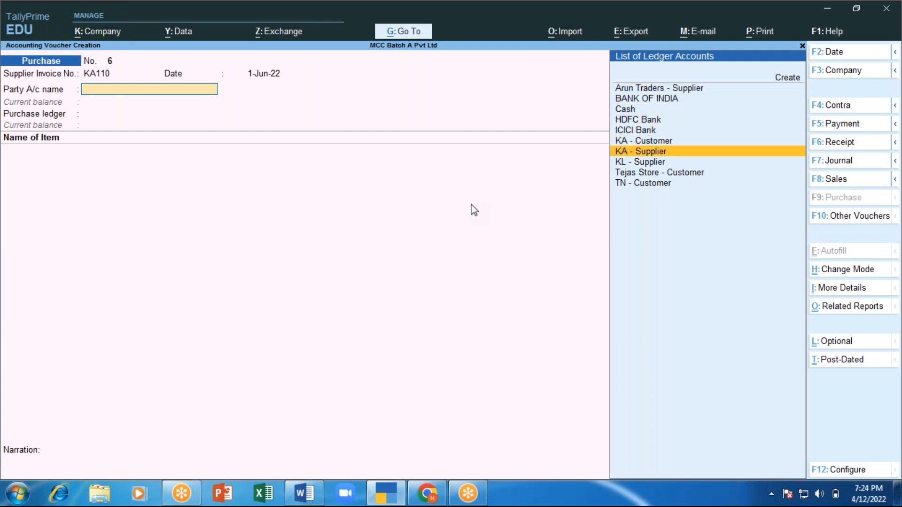
{"action": "key", "text": "Return"}
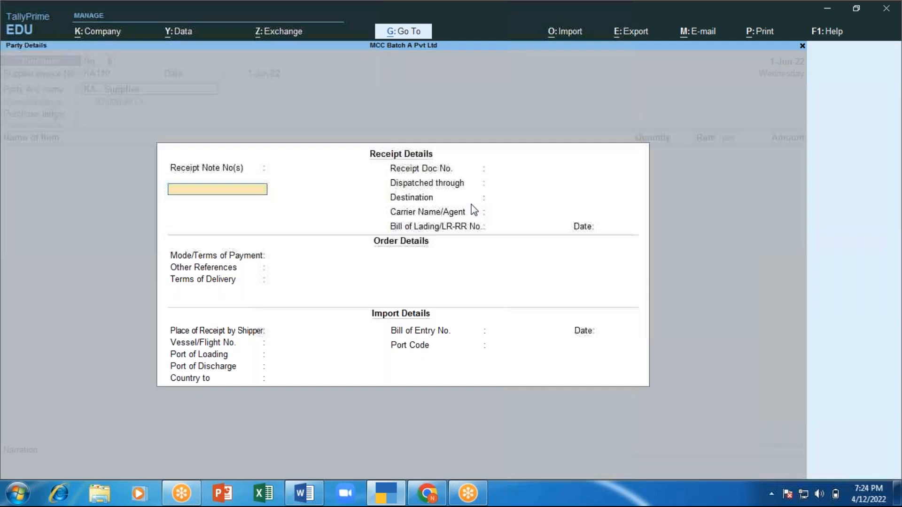
{"action": "key", "text": "ctrl+a"}
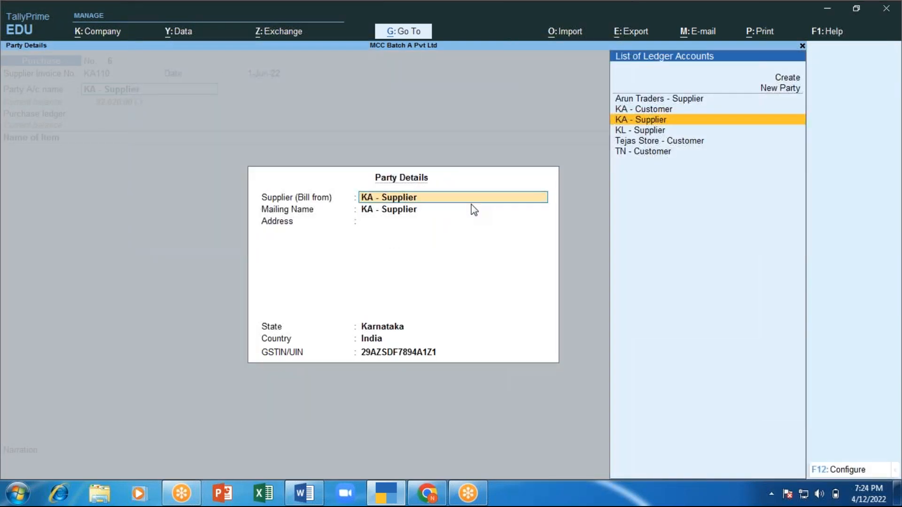
{"action": "key", "text": "ctrl+a"}
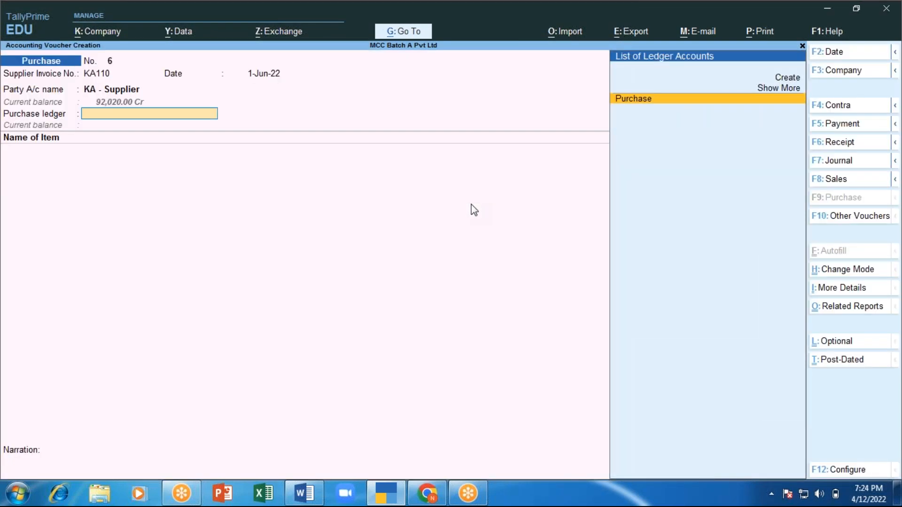
Choose Purchase as the purchase ledger and classify the transaction as Purchase Taxable
{"action": "key", "text": "Return"}
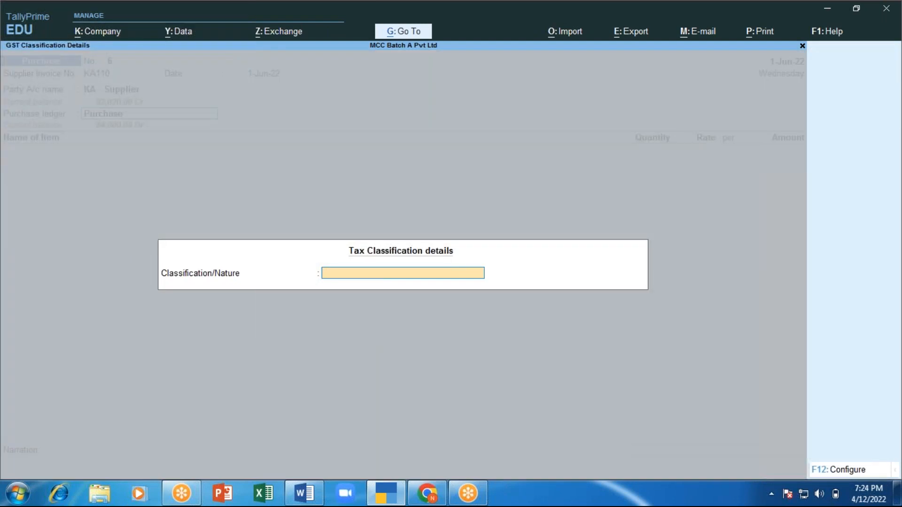
{"action": "type", "text": "Pur"}
{"action": "key", "text": "End"}
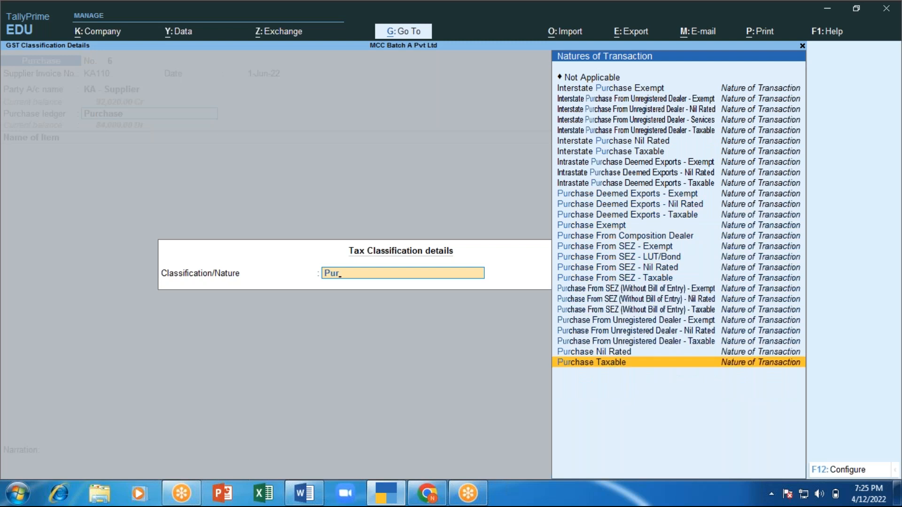
{"action": "key", "text": "Return"}
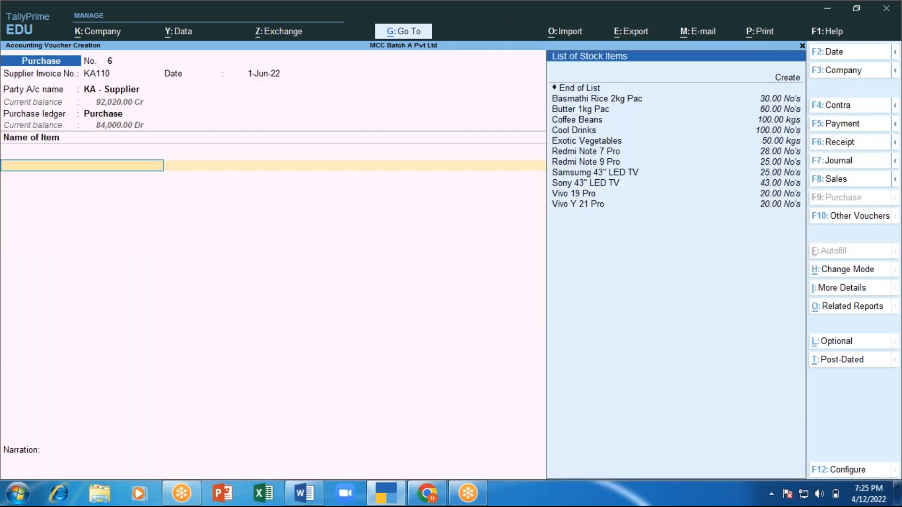
Add Basmathi Rice 2kg Pac to the voucher with 10 No's in Main Location, keeping the suggested rate of 300
{"action": "key", "text": "Down"}
{"action": "key", "text": "Return"}
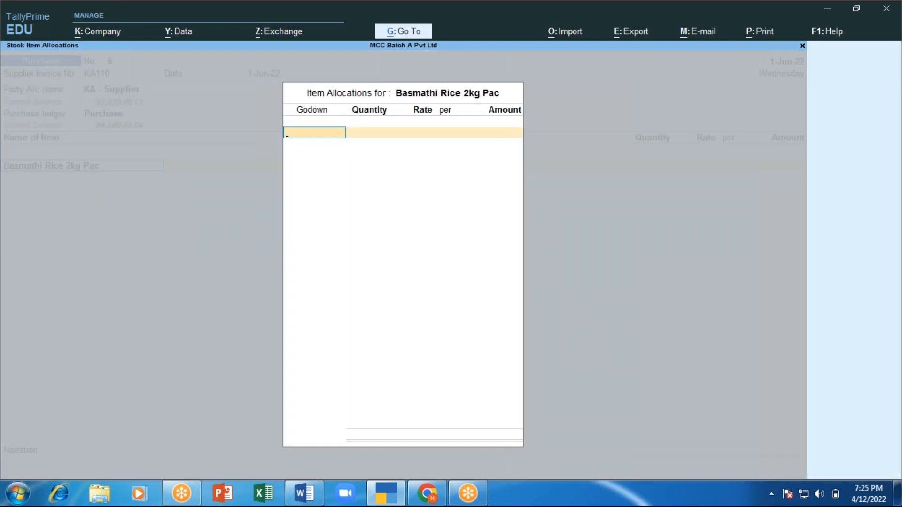
{"action": "key", "text": "Down"}
{"action": "key", "text": "Down"}
{"action": "key", "text": "Down"}
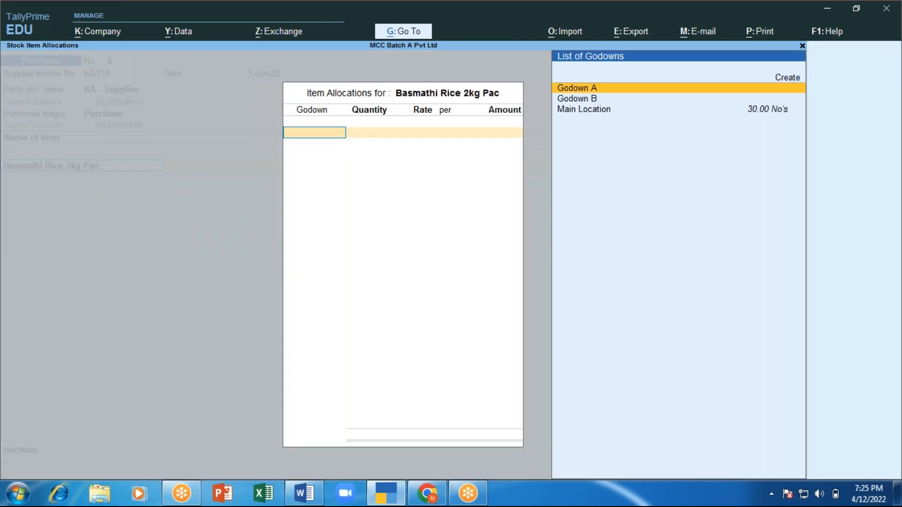
{"action": "key", "text": "Return"}
{"action": "type", "text": "10"}
{"action": "key", "text": "Return"}
{"action": "key", "text": "Return"}
{"action": "key", "text": "Return"}
{"action": "key", "text": "Return"}
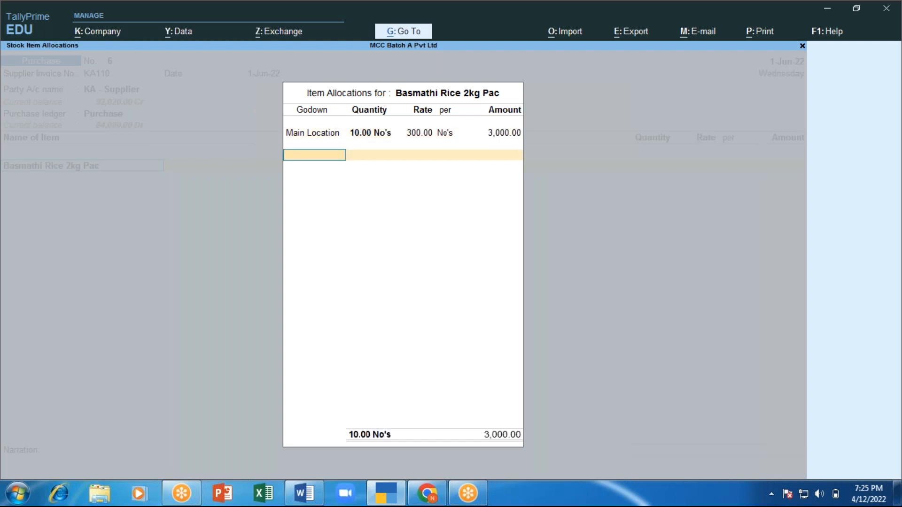
{"action": "key", "text": "Return"}
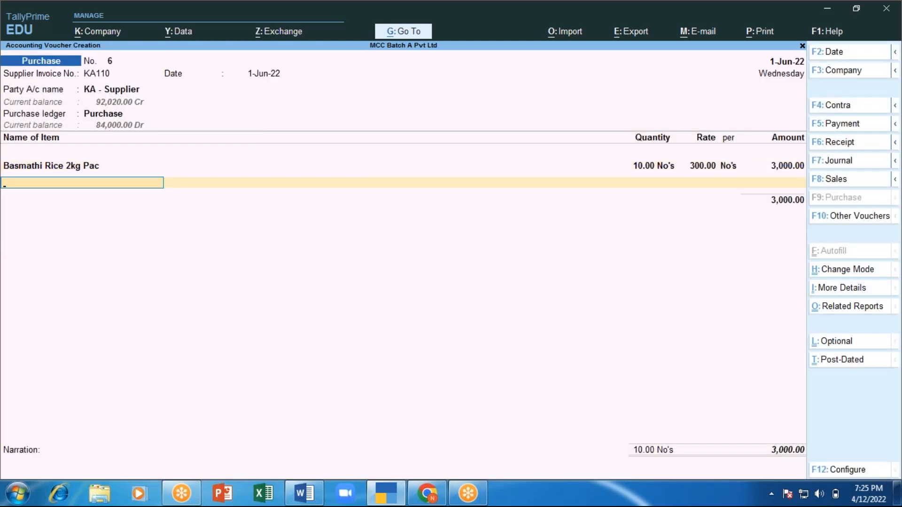
Add Butter 1kg Pac with 10 No's in Main Location at a rate of 500
{"action": "key", "text": "Down"}
{"action": "key", "text": "Down"}
{"action": "key", "text": "Down"}
{"action": "key", "text": "Down"}
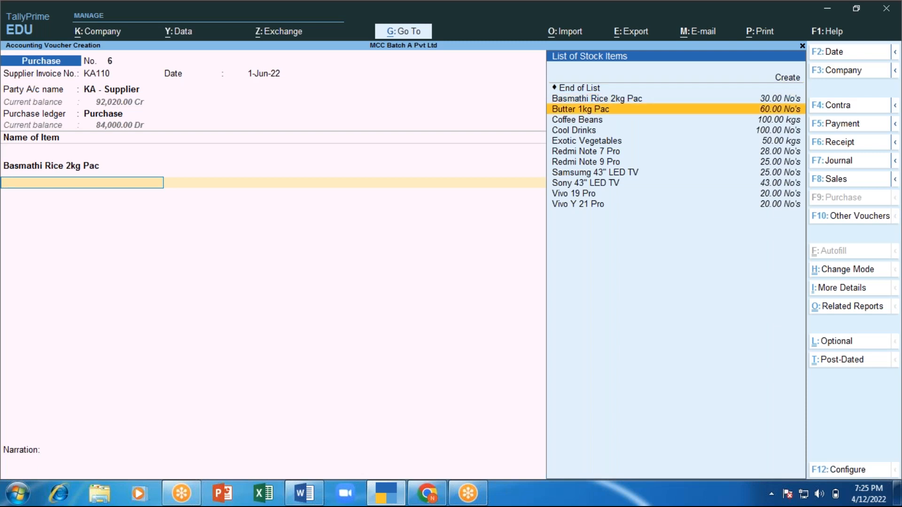
{"action": "key", "text": "Up"}
{"action": "key", "text": "Return"}
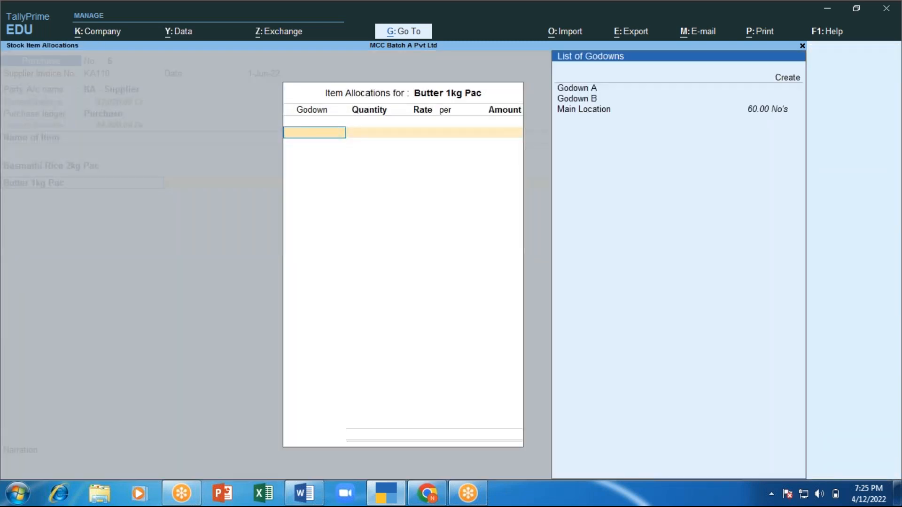
{"action": "key", "text": "Down"}
{"action": "key", "text": "Down"}
{"action": "key", "text": "Down"}
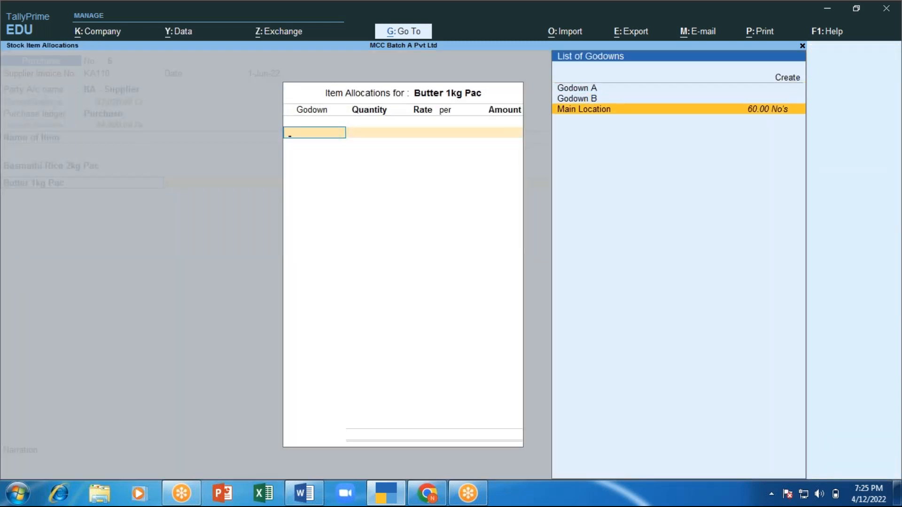
{"action": "key", "text": "Return"}
{"action": "type", "text": "10"}
{"action": "key", "text": "Return"}
{"action": "type", "text": "500"}
{"action": "key", "text": "Return"}
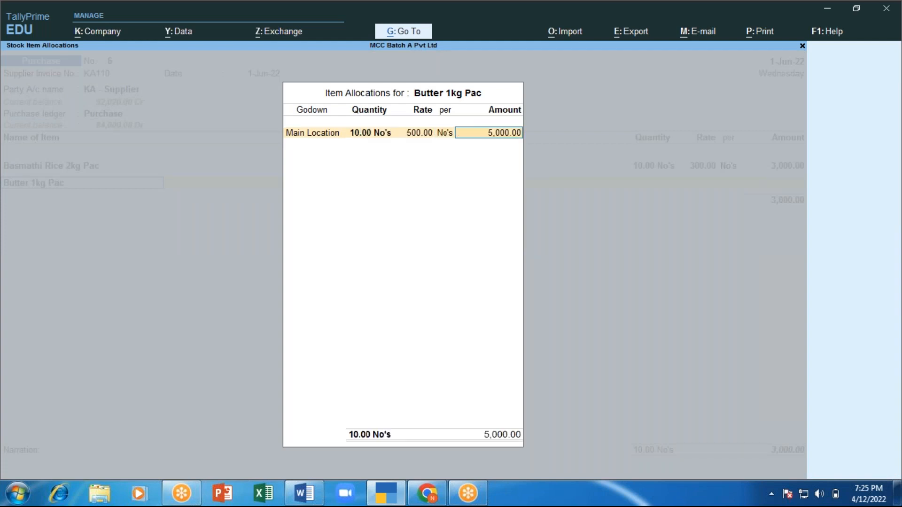
{"action": "key", "text": "Return"}
{"action": "key", "text": "Return"}
{"action": "key", "text": "Return"}
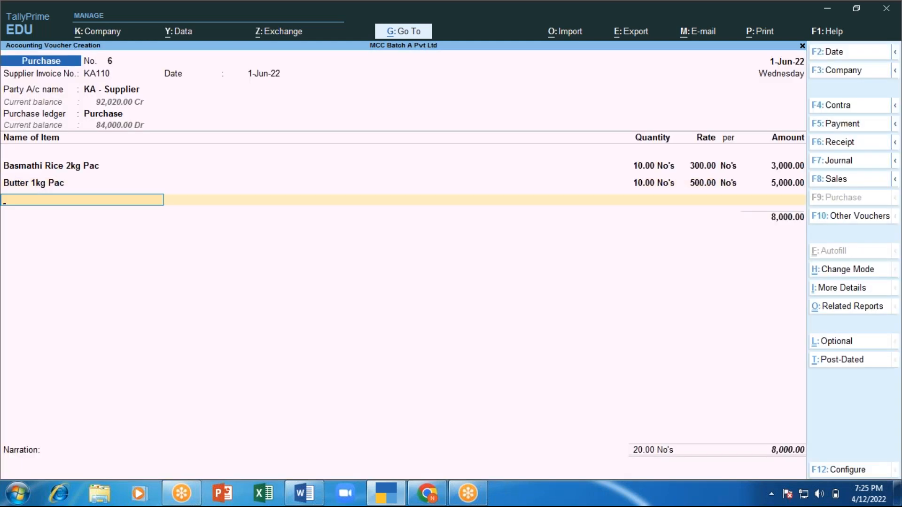
Add Coffee Beans with 10 kgs in Main Location, keeping the suggested rate of 250
{"action": "key", "text": "Down"}
{"action": "key", "text": "Down"}
{"action": "key", "text": "Down"}
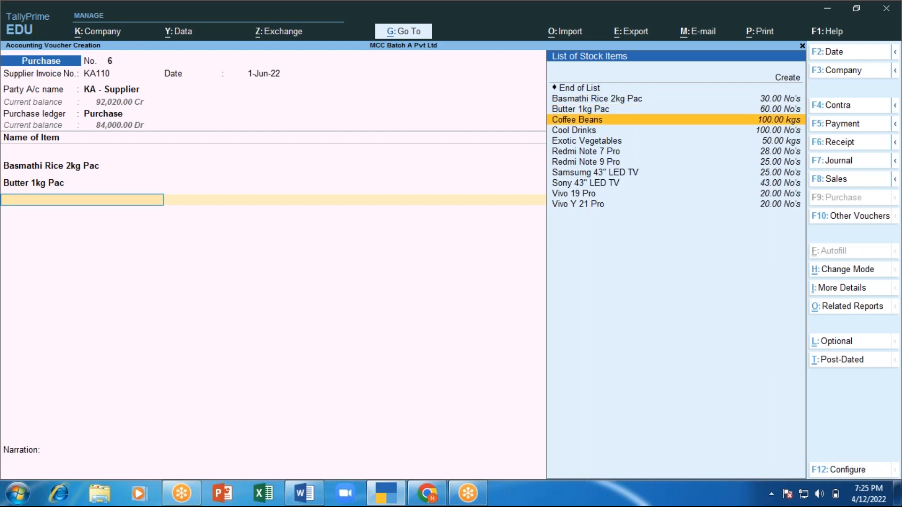
{"action": "key", "text": "Return"}
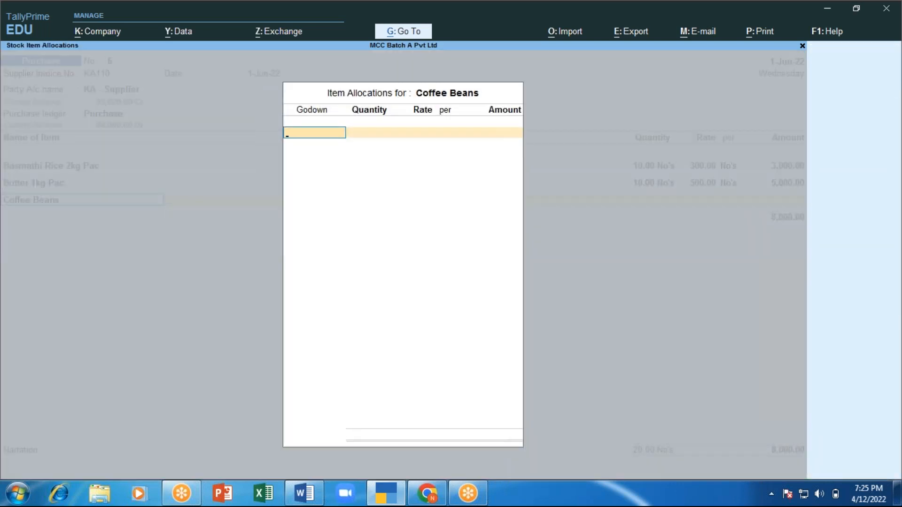
{"action": "key", "text": "Down"}
{"action": "key", "text": "Down"}
{"action": "key", "text": "Down"}
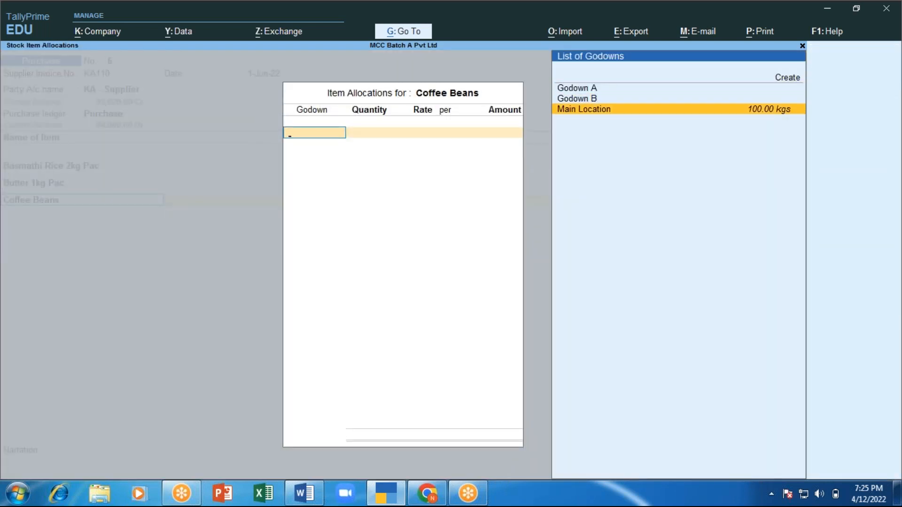
{"action": "key", "text": "Return"}
{"action": "type", "text": "10"}
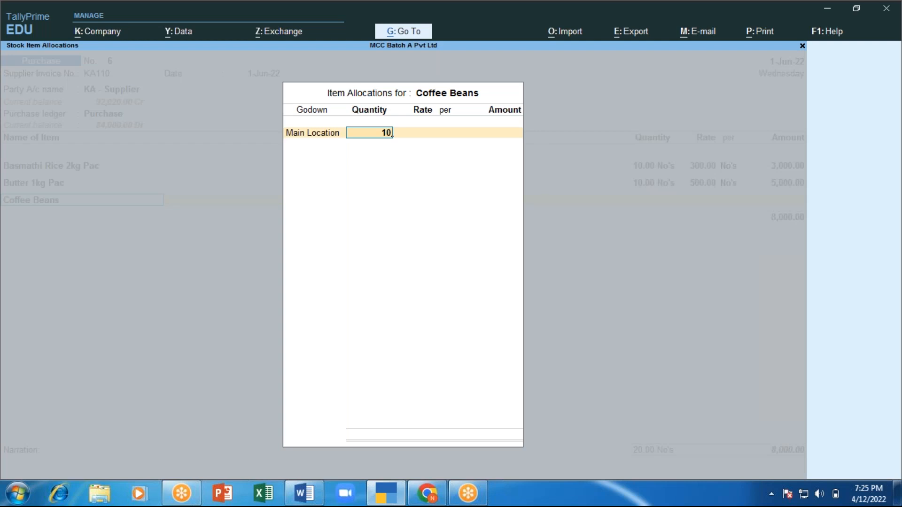
{"action": "key", "text": "Return"}
{"action": "key", "text": "Return"}
{"action": "key", "text": "Return"}
{"action": "key", "text": "Return"}
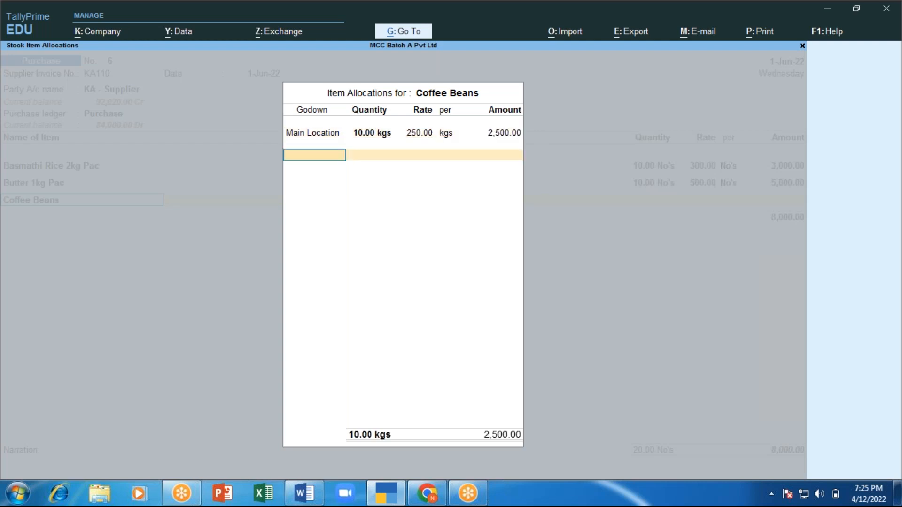
{"action": "key", "text": "Return"}
{"action": "key", "text": "Return"}
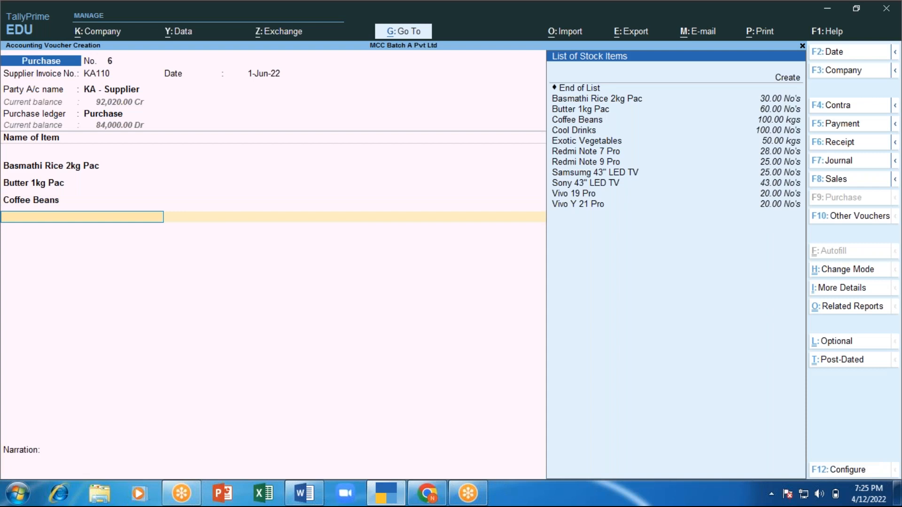
Add Cool Drinks with 10 No's in Main Location, keeping the suggested rate of 100
{"action": "key", "text": "Down"}
{"action": "key", "text": "Down"}
{"action": "key", "text": "Down"}
{"action": "key", "text": "Return"}
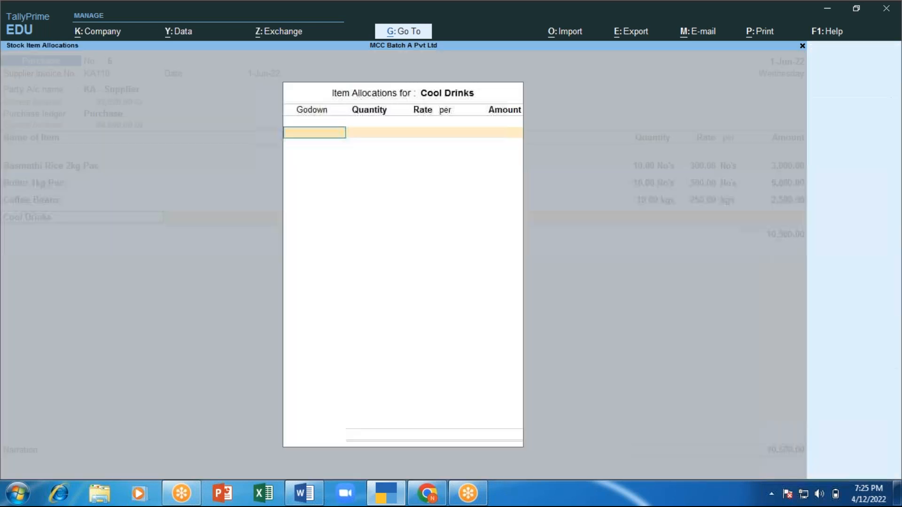
{"action": "key", "text": "Down"}
{"action": "key", "text": "Down"}
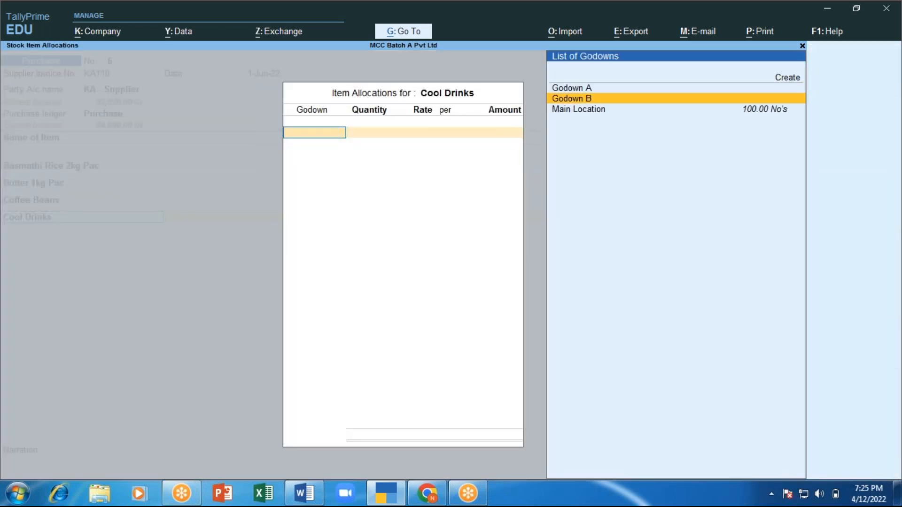
{"action": "key", "text": "Down"}
{"action": "key", "text": "Return"}
{"action": "type", "text": "10"}
{"action": "key", "text": "Return"}
{"action": "key", "text": "Return"}
{"action": "key", "text": "Return"}
{"action": "key", "text": "Return"}
{"action": "key", "text": "Return"}
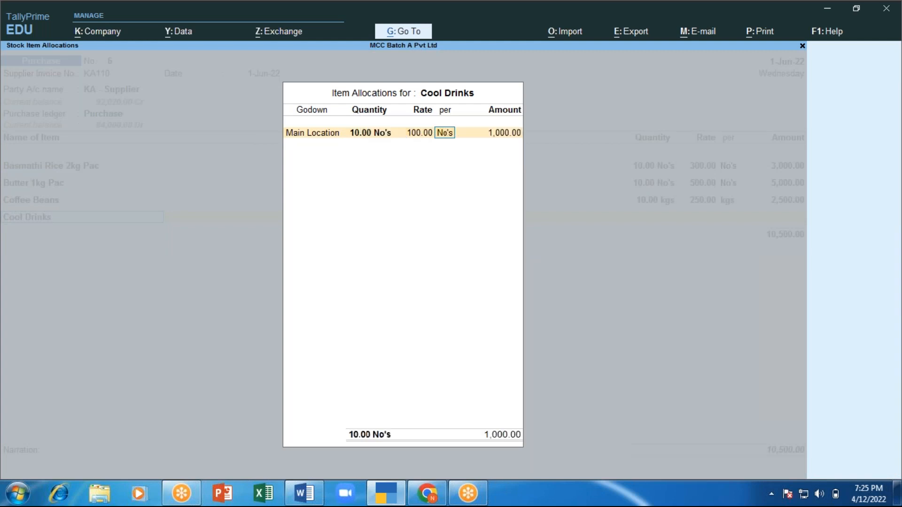
{"action": "key", "text": "Return"}
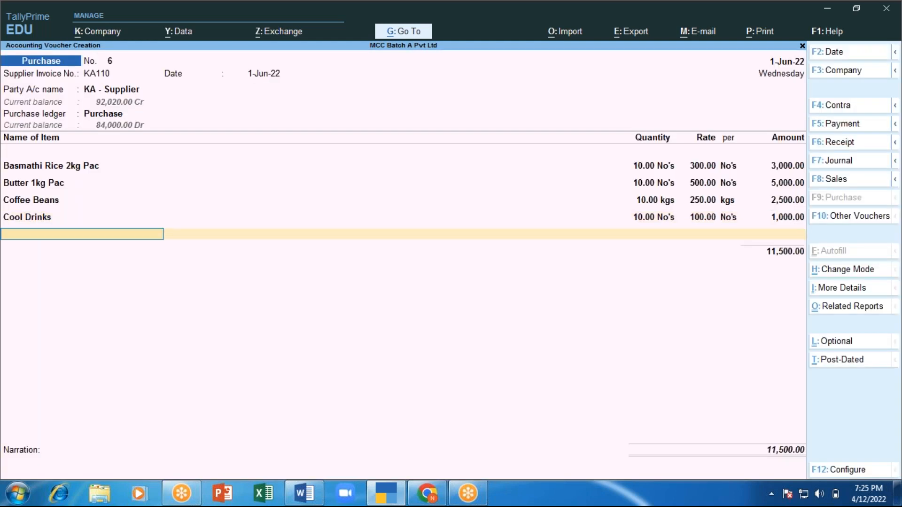
Add Exotic Vegetables with 10 kgs in Main Location at the suggested rate of 200, and end the item list
{"action": "key", "text": "Down"}
{"action": "key", "text": "Down"}
{"action": "key", "text": "Down"}
{"action": "key", "text": "Down"}
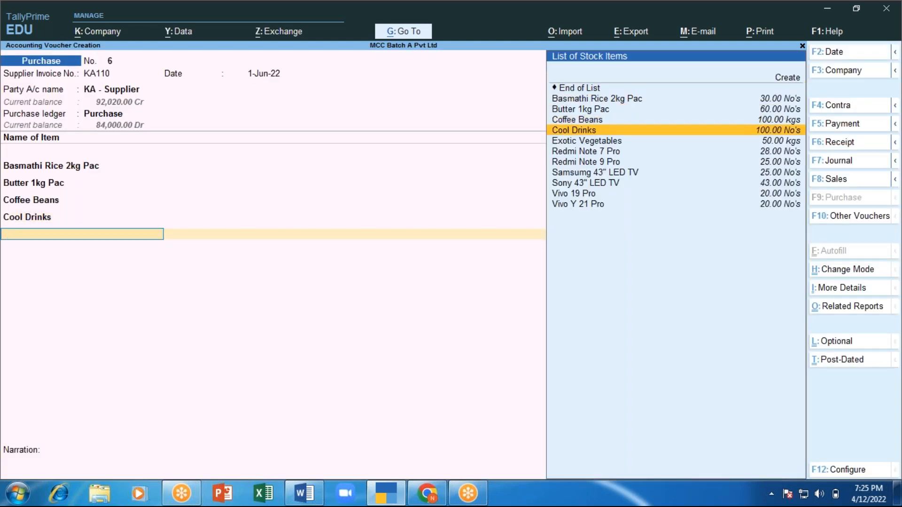
{"action": "key", "text": "Down"}
{"action": "key", "text": "Return"}
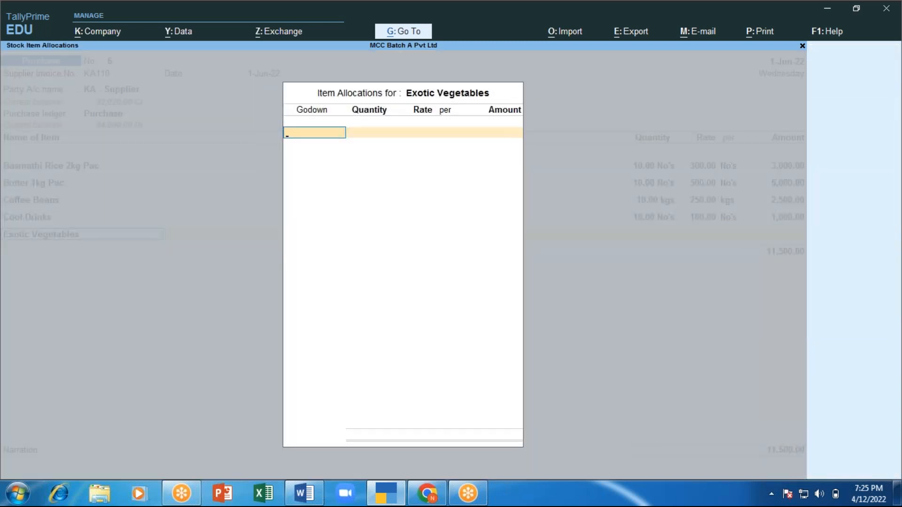
{"action": "key", "text": "Down"}
{"action": "key", "text": "Down"}
{"action": "key", "text": "Return"}
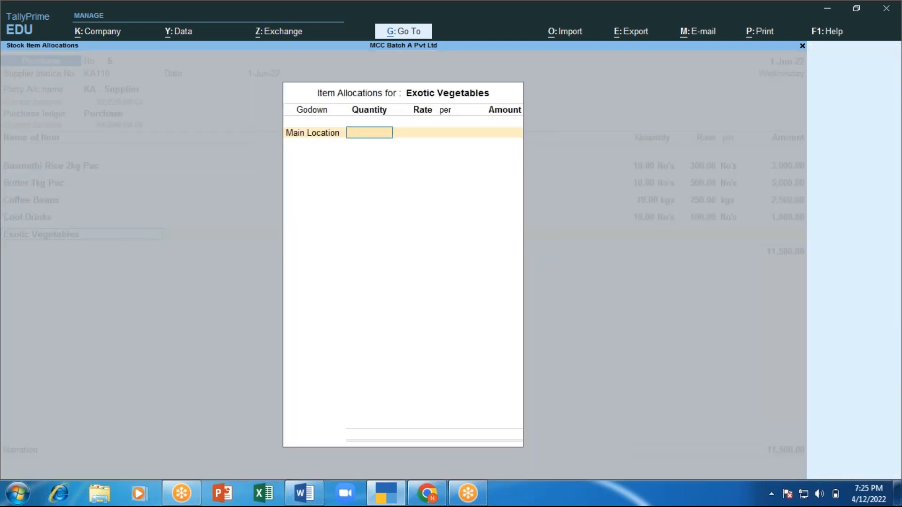
{"action": "type", "text": "10"}
{"action": "key", "text": "Return"}
{"action": "key", "text": "Return"}
{"action": "key", "text": "Return"}
{"action": "key", "text": "Return"}
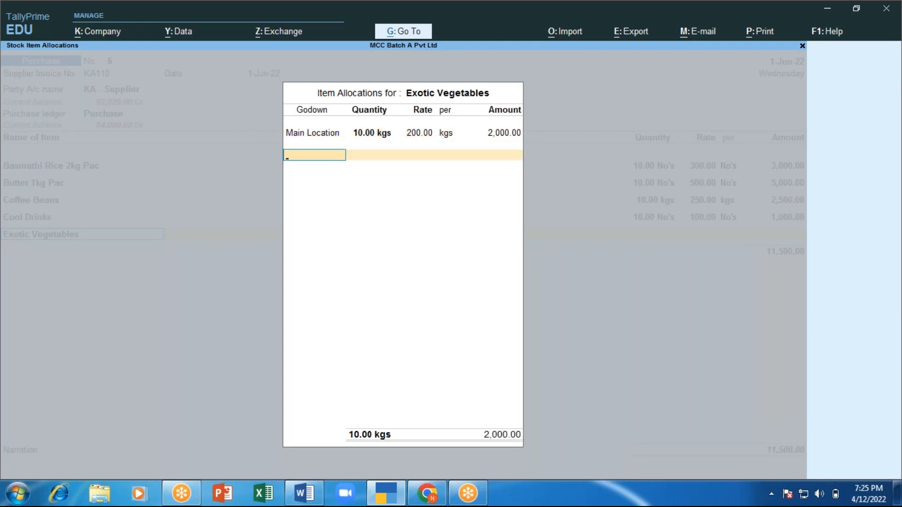
{"action": "key", "text": "Return"}
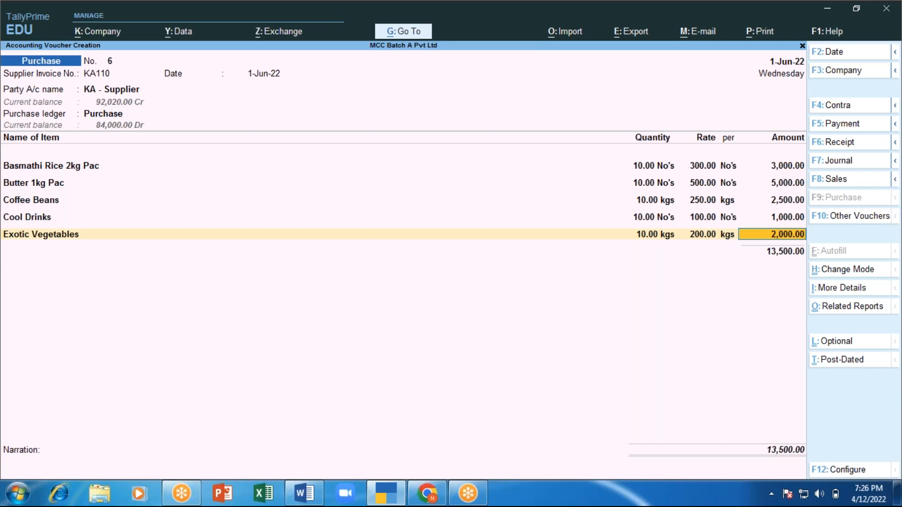
{"action": "key", "text": "Return"}
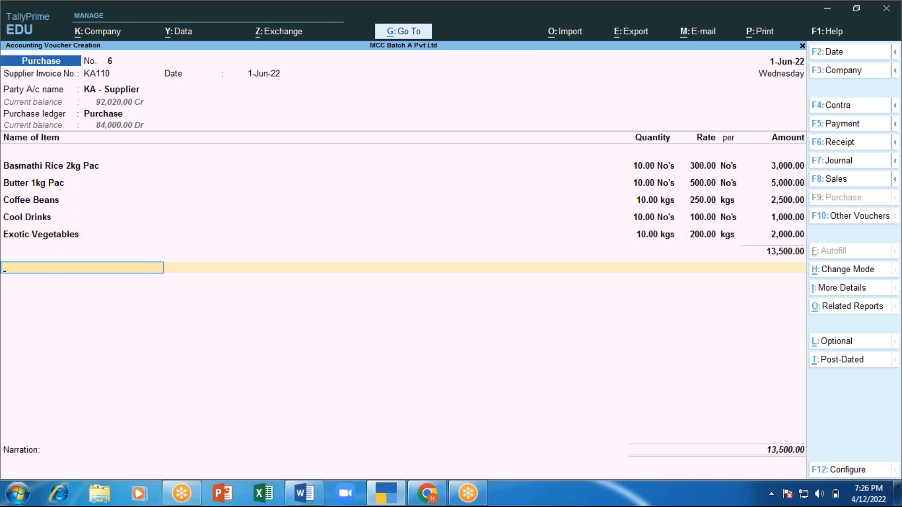
Add the CGST ledger below the stock items and accept its calculated tax amount
{"action": "type", "text": "Cgs"}
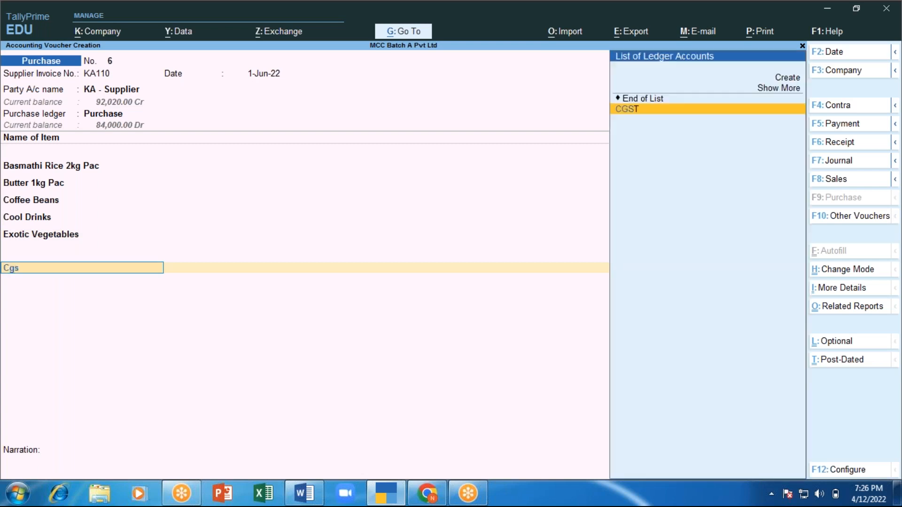
{"action": "key", "text": "Return"}
{"action": "key", "text": "Return"}
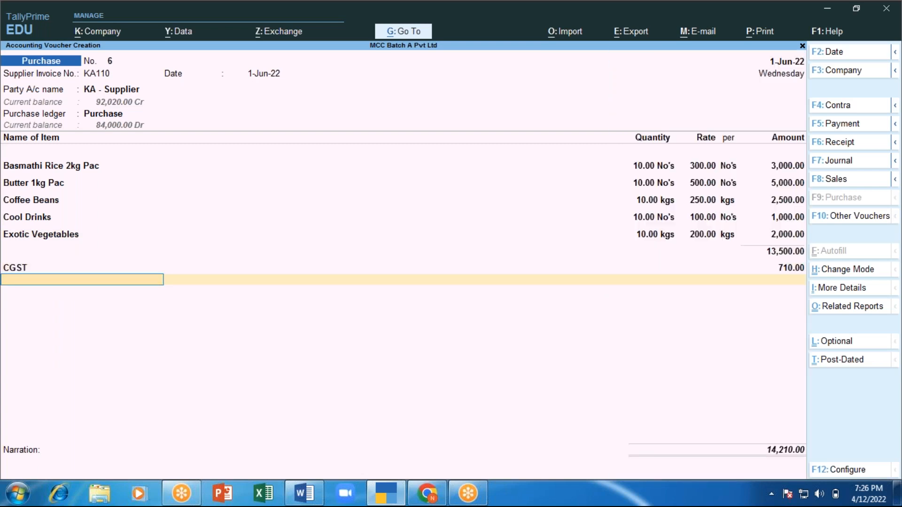
Add the SGST ledger below CGST and accept its calculated tax amount
{"action": "type", "text": "Sgst"}
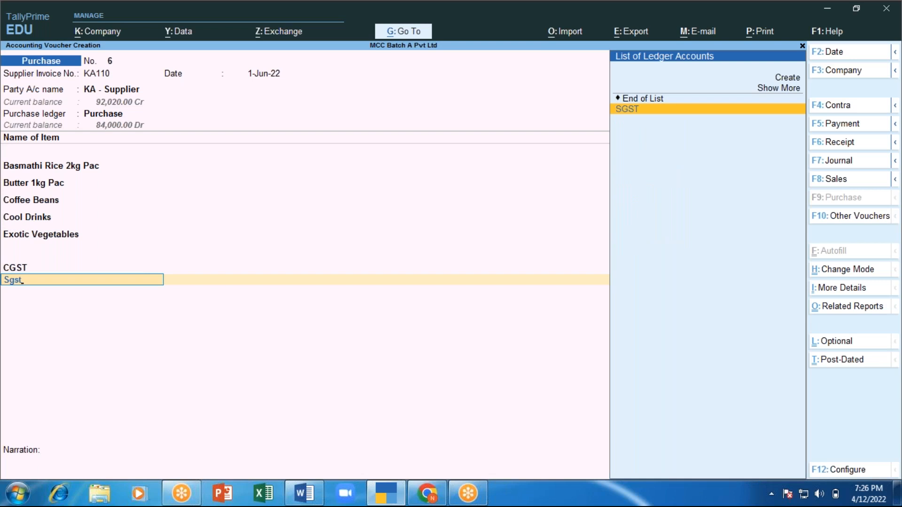
{"action": "key", "text": "Return"}
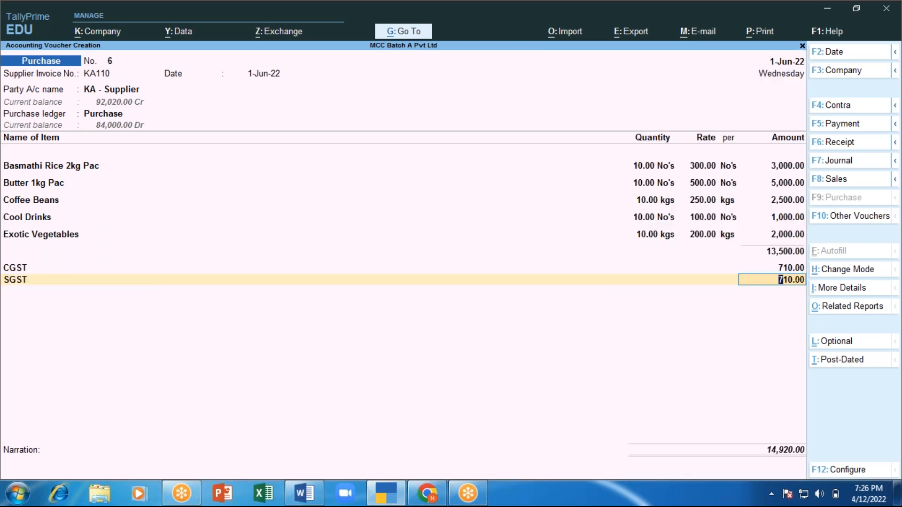
{"action": "key", "text": "Return"}
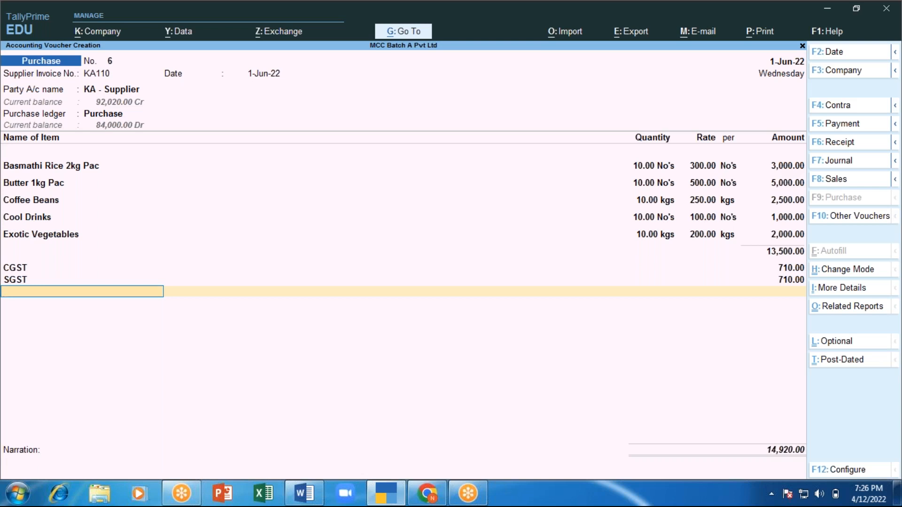
Open the GST tax analysis of the purchase voucher and expand it to the detailed view
{"action": "key", "text": "ctrl"}
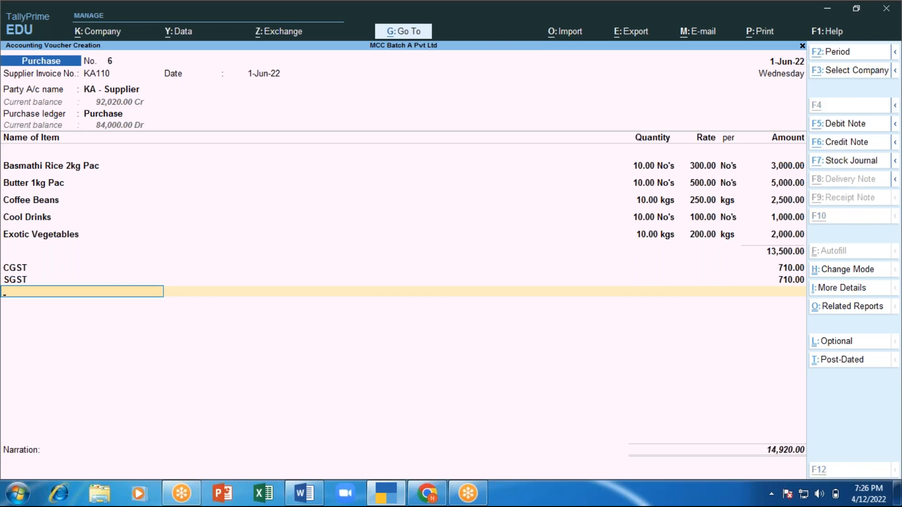
{"action": "key", "text": "ctrl+o"}
{"action": "key", "text": "ctrl"}
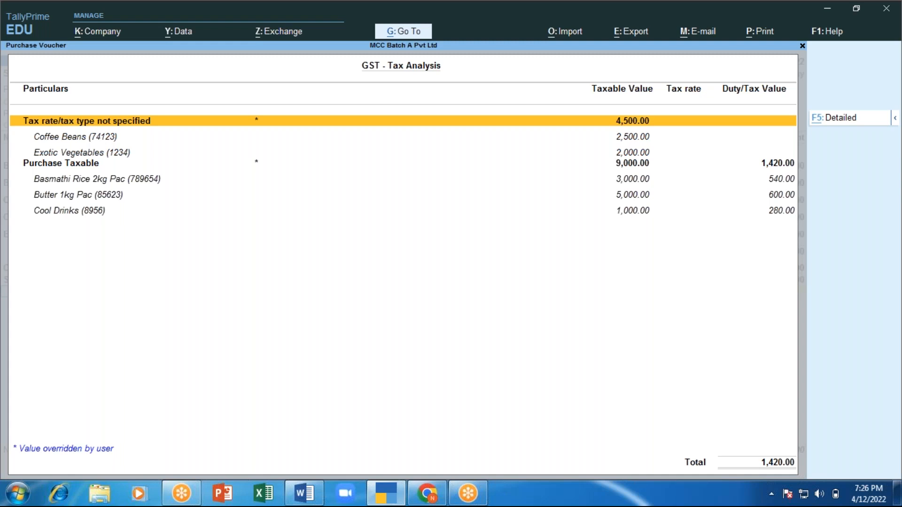
{"action": "key", "text": "F5"}
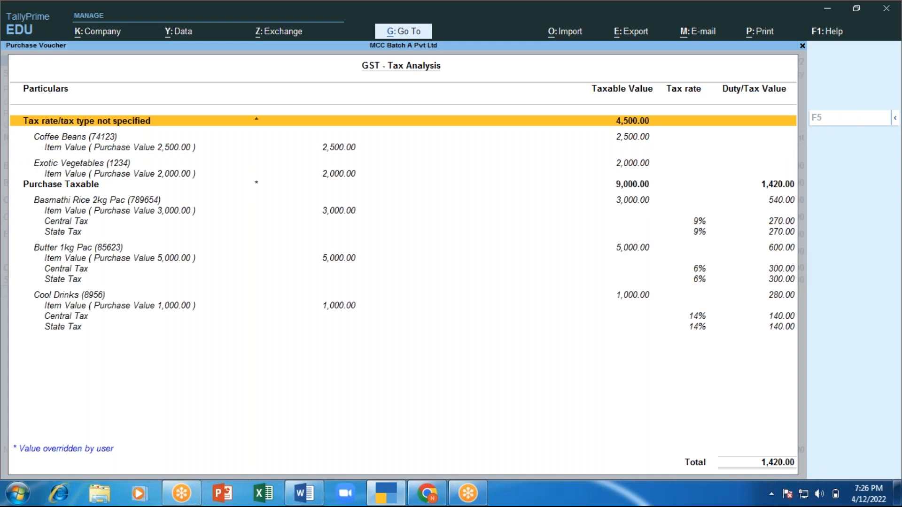
Examine the tax breakdown of the items without a specified tax rate and of the taxable purchases, and return to the voucher
{"action": "key", "text": "Down"}
{"action": "key", "text": "Down"}
{"action": "key", "text": "Down"}
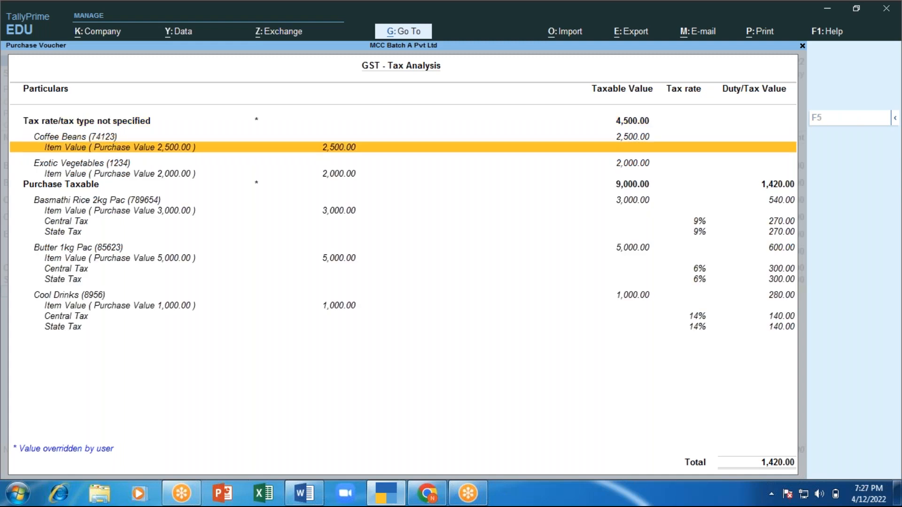
{"action": "key", "text": "Up"}
{"action": "key", "text": "Up"}
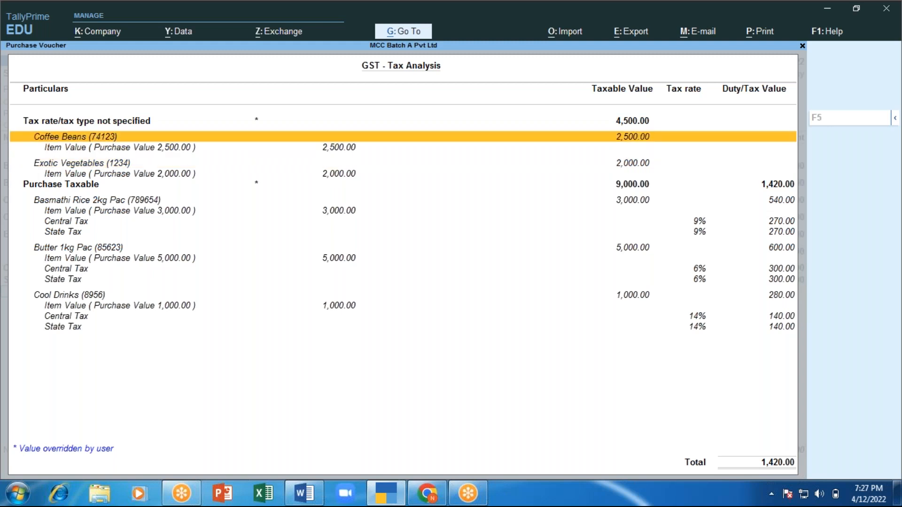
{"action": "key", "text": "Down"}
{"action": "key", "text": "Down"}
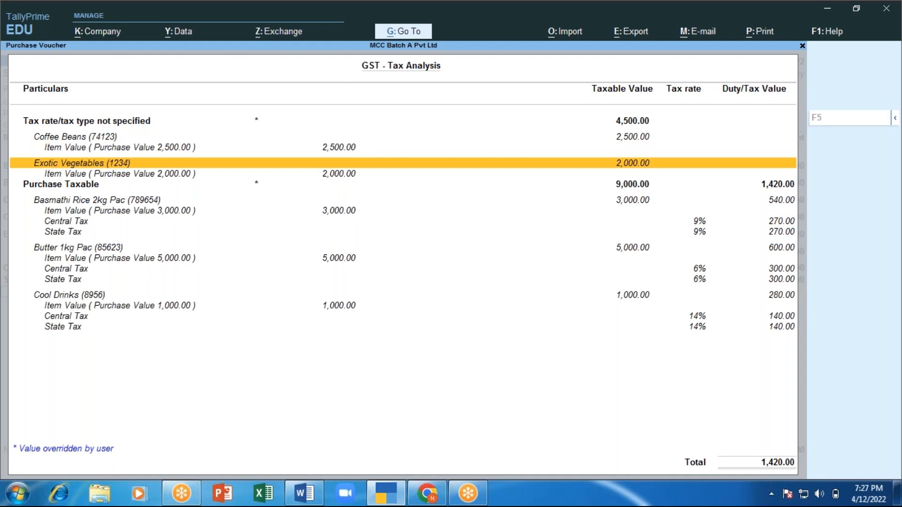
{"action": "key", "text": "Down"}
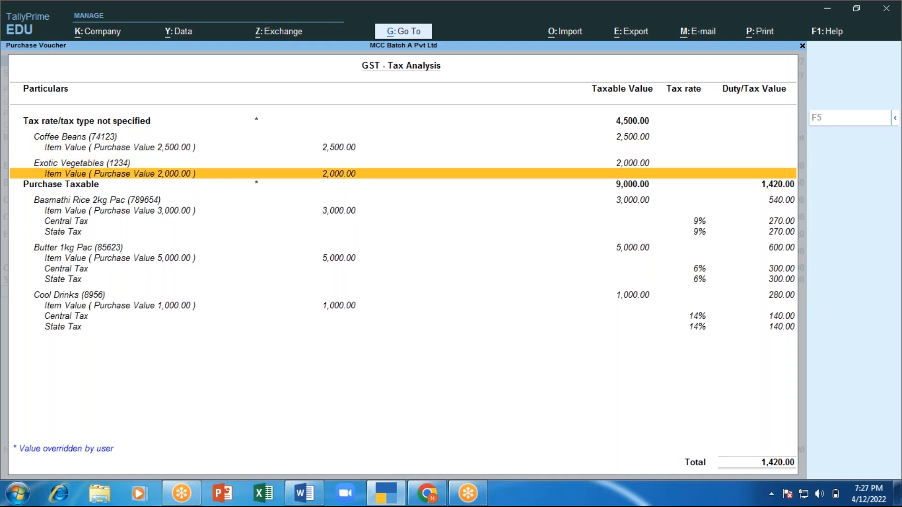
{"action": "key", "text": "Down"}
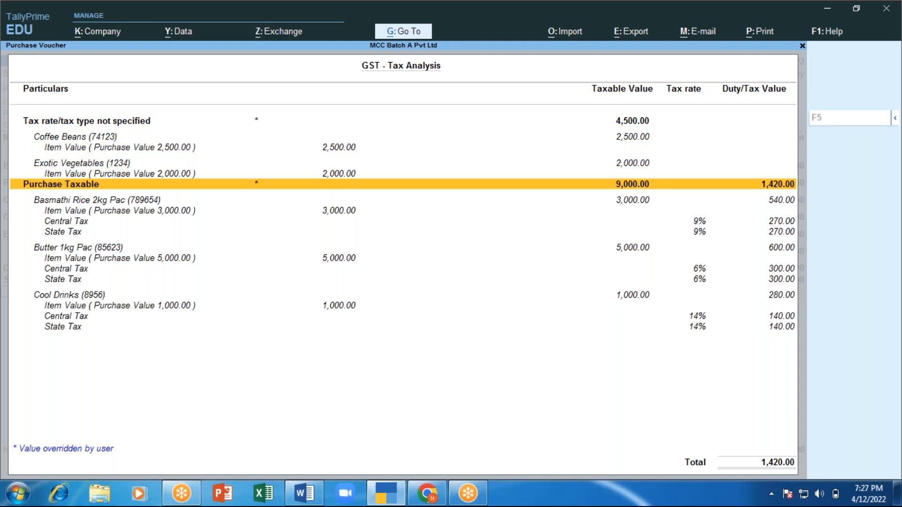
{"action": "key", "text": "Down"}
{"action": "key", "text": "Down"}
{"action": "key", "text": "Down"}
{"action": "key", "text": "Down"}
{"action": "key", "text": "Down"}
{"action": "key", "text": "Down"}
{"action": "key", "text": "Down"}
{"action": "key", "text": "Up"}
{"action": "key", "text": "Up"}
{"action": "key", "text": "Up"}
{"action": "key", "text": "Up"}
{"action": "key", "text": "Up"}
{"action": "key", "text": "Up"}
{"action": "key", "text": "Up"}
{"action": "key", "text": "Up"}
{"action": "key", "text": "Up"}
{"action": "key", "text": "Up"}
{"action": "key", "text": "Up"}
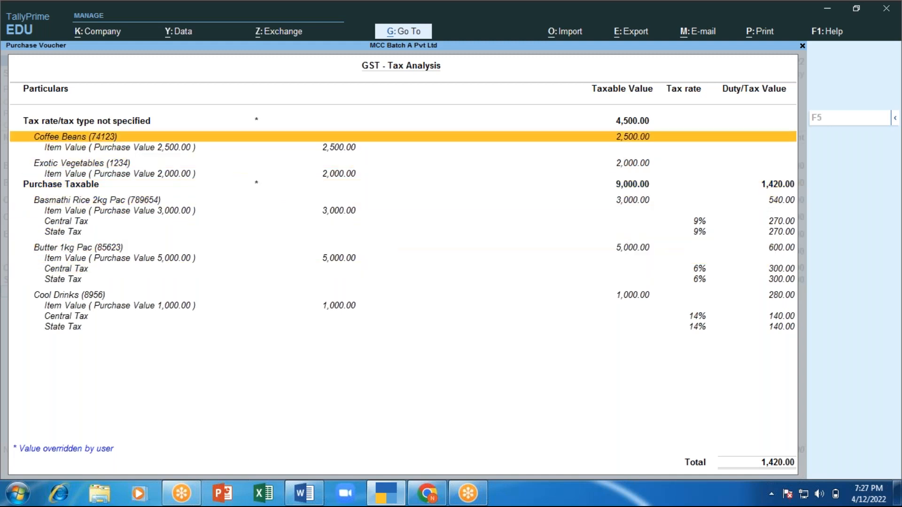
{"action": "key", "text": "Up"}
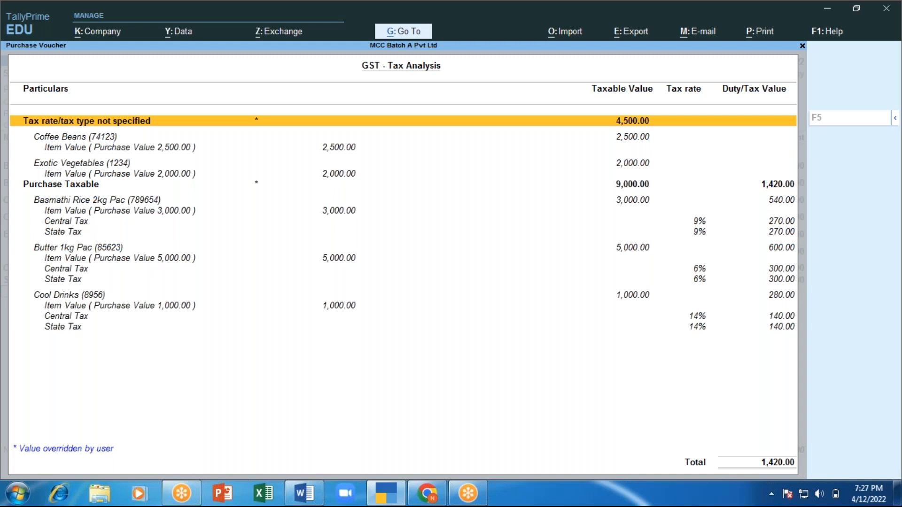
{"action": "key", "text": "Escape"}
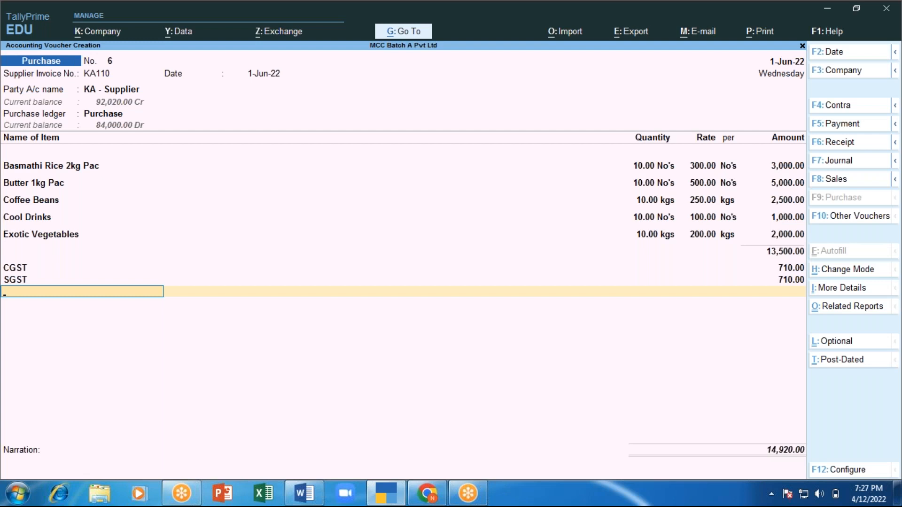
Keep the New Ref KA110 bill-wise details for the full amount and save the voucher, accepting it with its tax conflicts
{"action": "key", "text": "Return"}
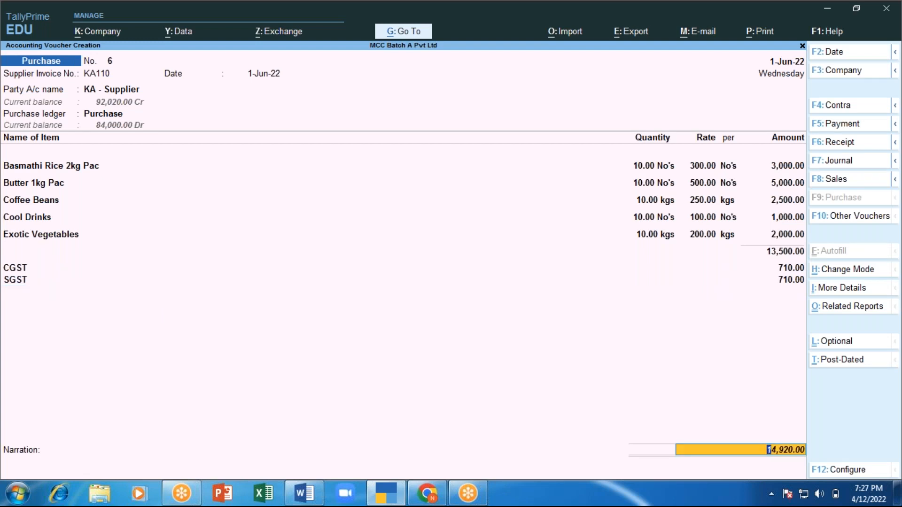
{"action": "key", "text": "Return"}
{"action": "key", "text": "Return"}
{"action": "key", "text": "Return"}
{"action": "key", "text": "Return"}
{"action": "key", "text": "Return"}
{"action": "key", "text": "Return"}
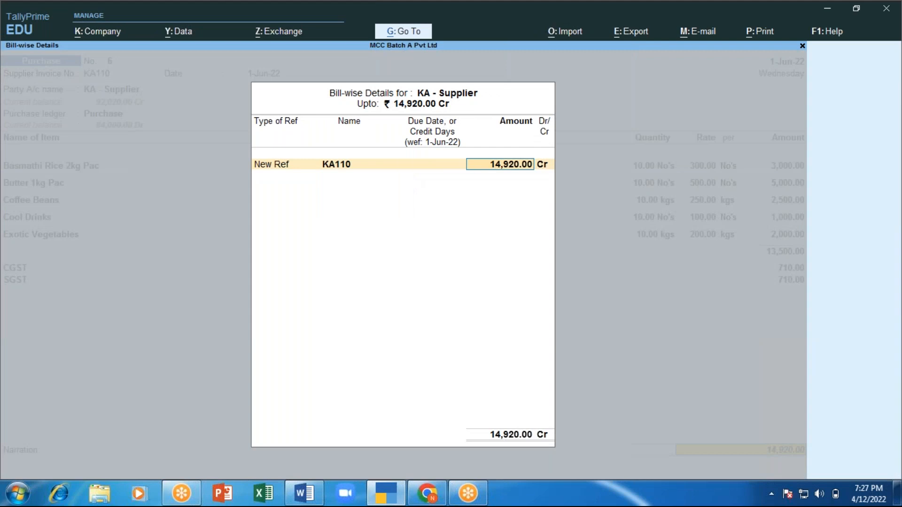
{"action": "key", "text": "Return"}
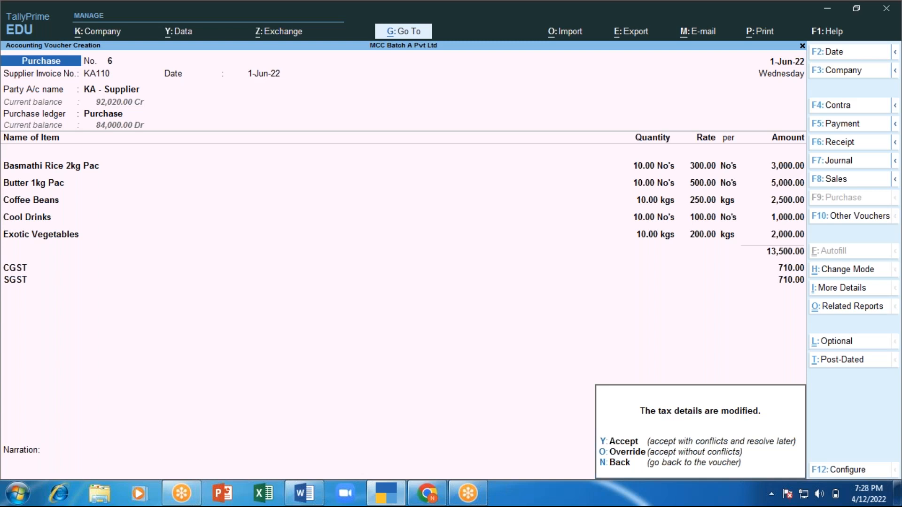
{"action": "key", "text": "y"}
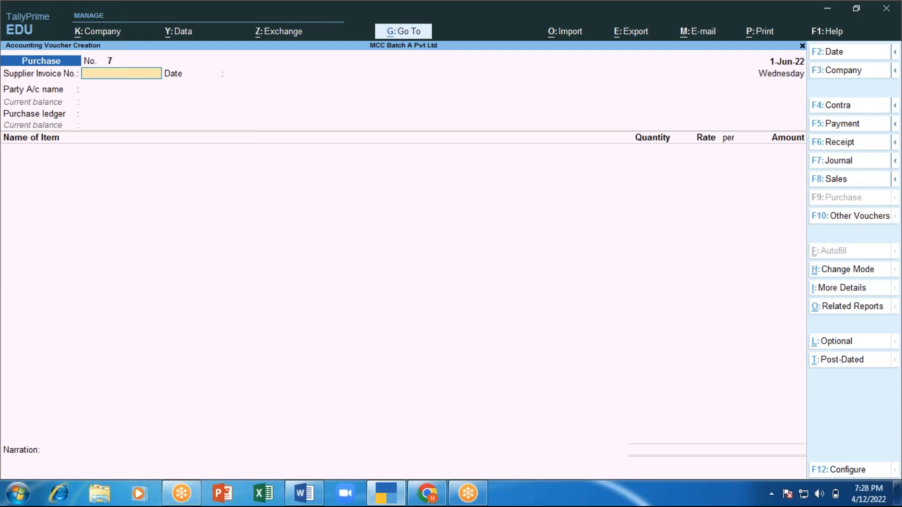
Quit voucher creation and go to the list of GST reports
{"action": "key", "text": "Escape"}
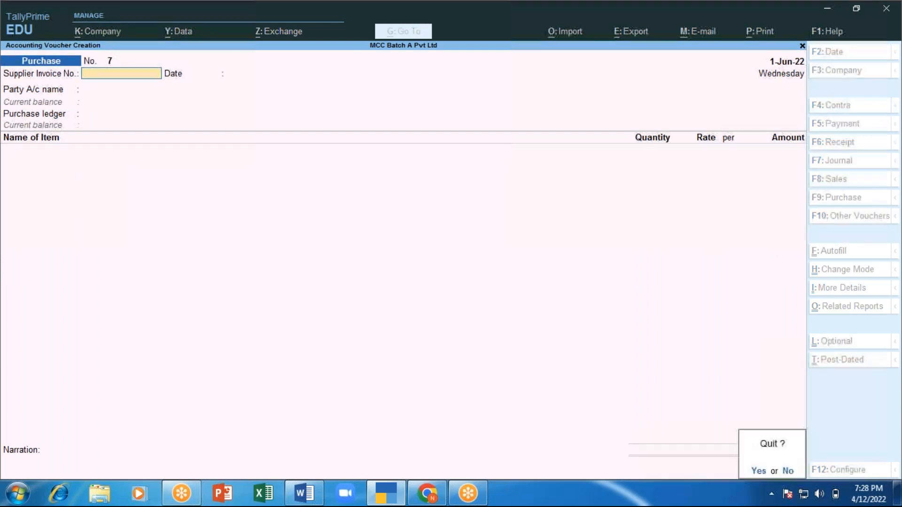
{"action": "key", "text": "y"}
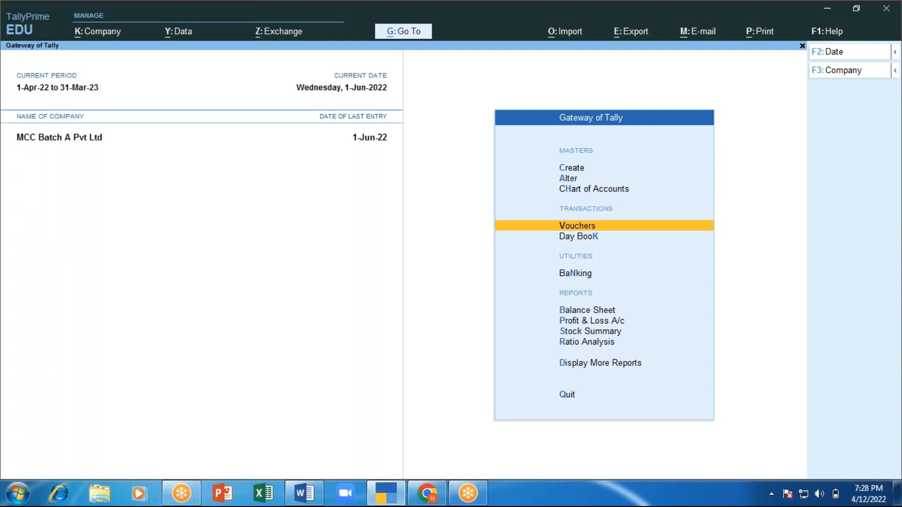
{"action": "key", "text": "Down"}
{"action": "key", "text": "Down"}
{"action": "key", "text": "Down"}
{"action": "key", "text": "Down"}
{"action": "key", "text": "Down"}
{"action": "key", "text": "Down"}
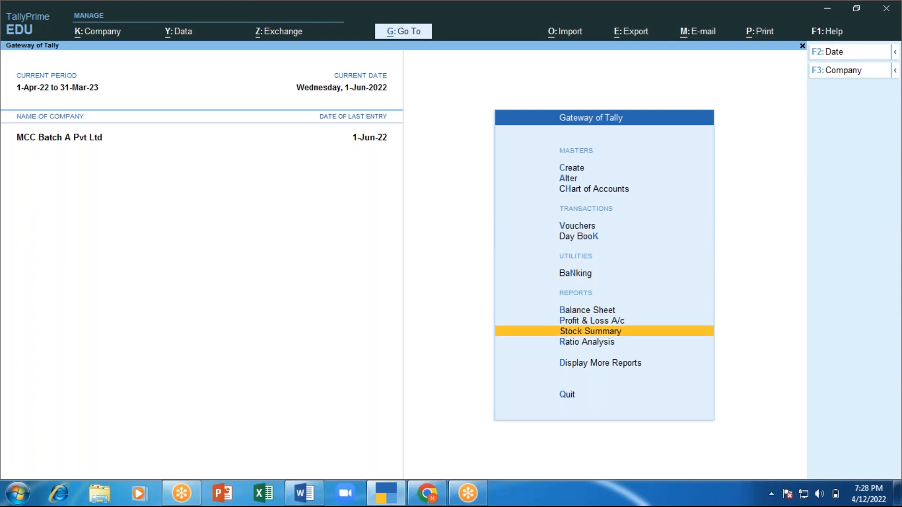
{"action": "key", "text": "Down"}
{"action": "key", "text": "Return"}
{"action": "key", "text": "Down"}
{"action": "key", "text": "Down"}
{"action": "key", "text": "Down"}
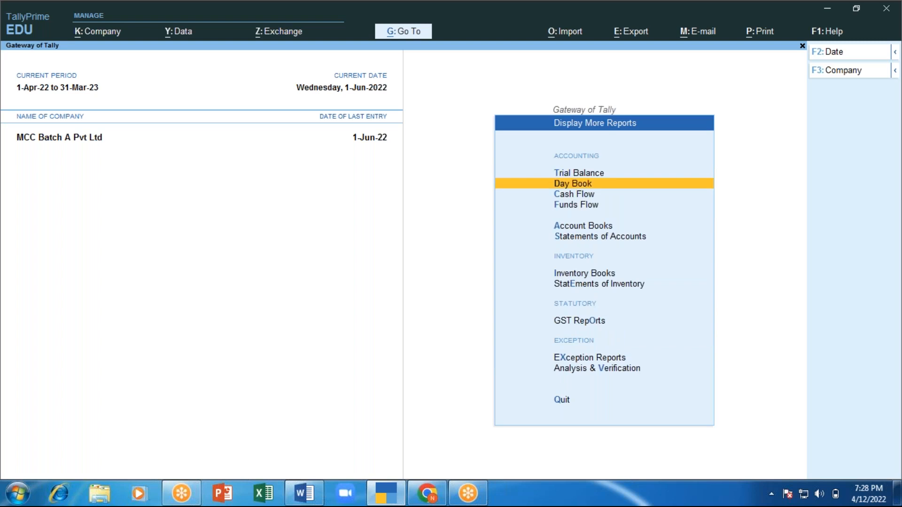
{"action": "key", "text": "Down"}
{"action": "key", "text": "Down"}
{"action": "key", "text": "Down"}
{"action": "key", "text": "Down"}
{"action": "key", "text": "Down"}
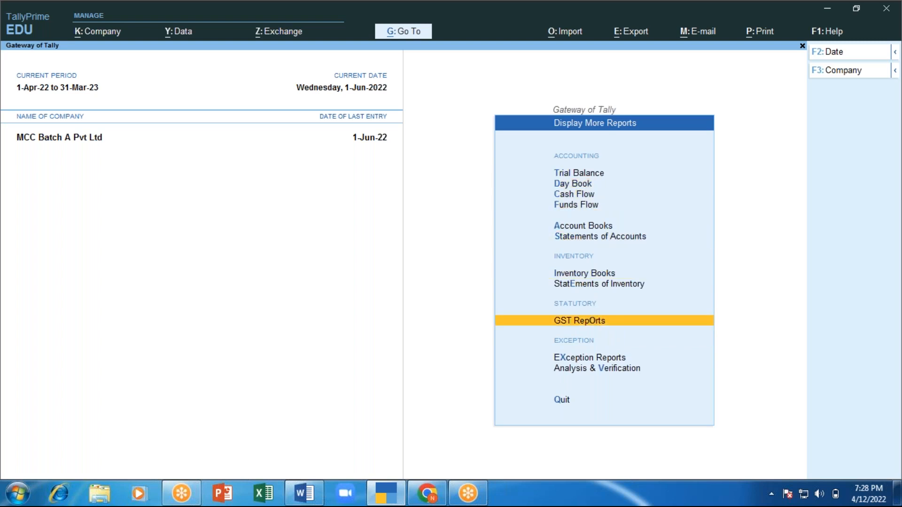
{"action": "key", "text": "Return"}
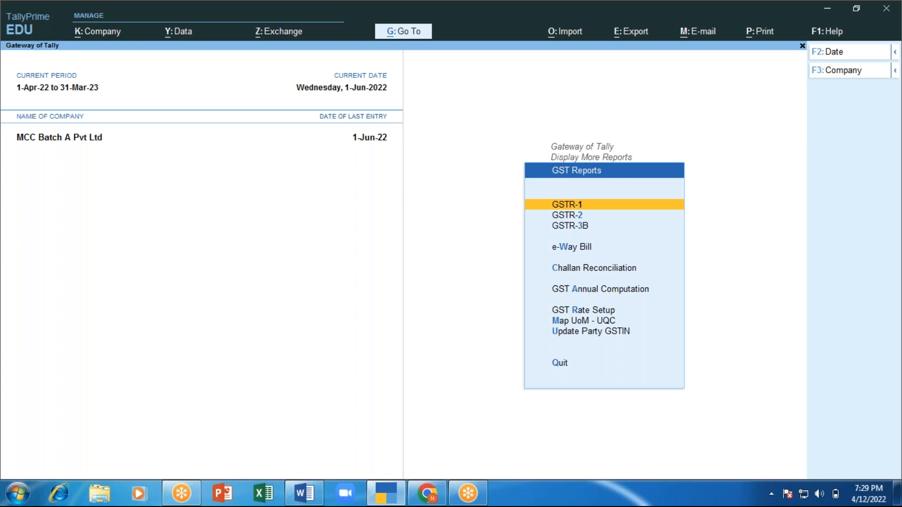
Open the GSTR-3B report
{"action": "key", "text": "Down"}
{"action": "key", "text": "Down"}
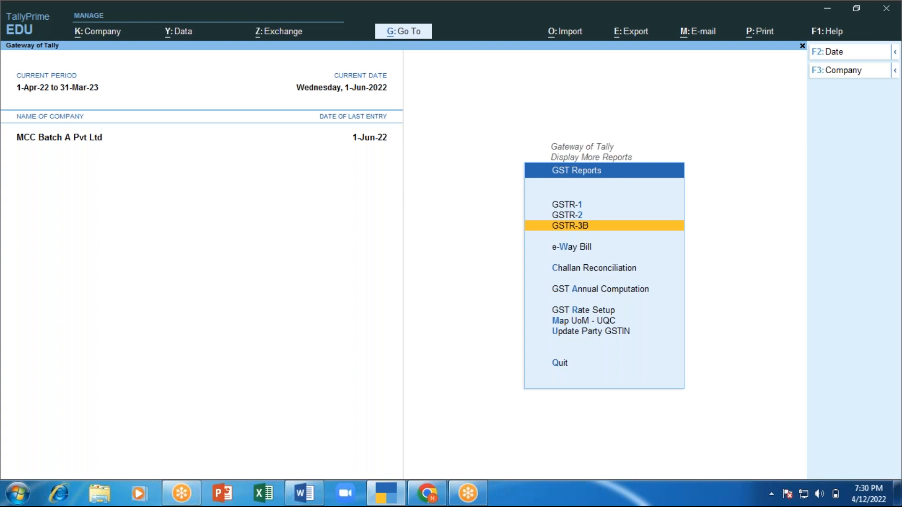
{"action": "key", "text": "Return"}
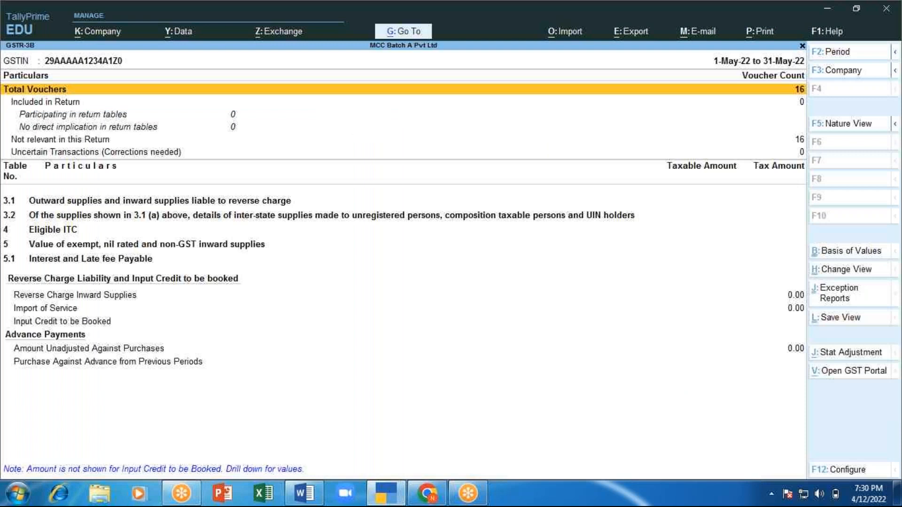
Set the GSTR-3B period from 1-Jun-22 to 1-Jul-22
{"action": "key", "text": "F2"}
{"action": "type", "text": "june"}
{"action": "key", "text": "Return"}
{"action": "type", "text": "jum"}
{"action": "key", "text": "BackSpace"}
{"action": "key", "text": "BackSpace"}
{"action": "type", "text": "une"}
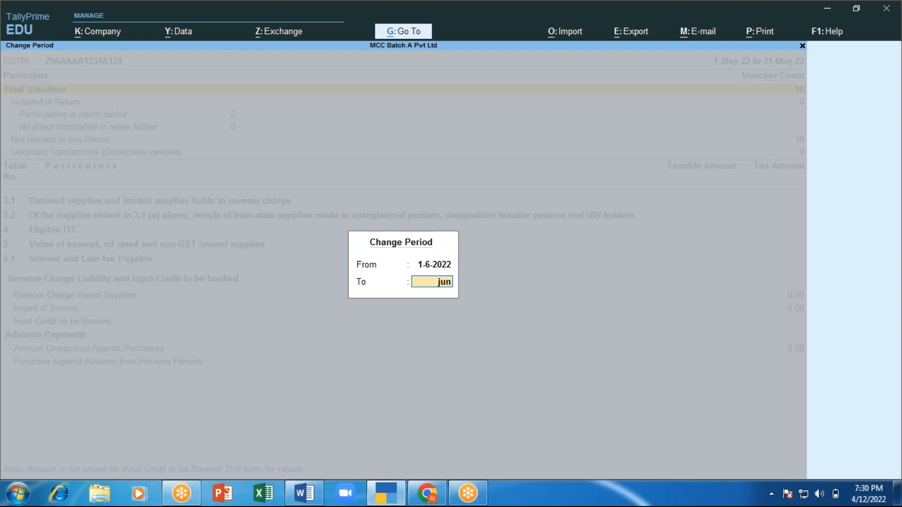
{"action": "key", "text": "Return"}
{"action": "key", "text": "BackSpace"}
{"action": "type", "text": "1.7"}
{"action": "key", "text": "Return"}
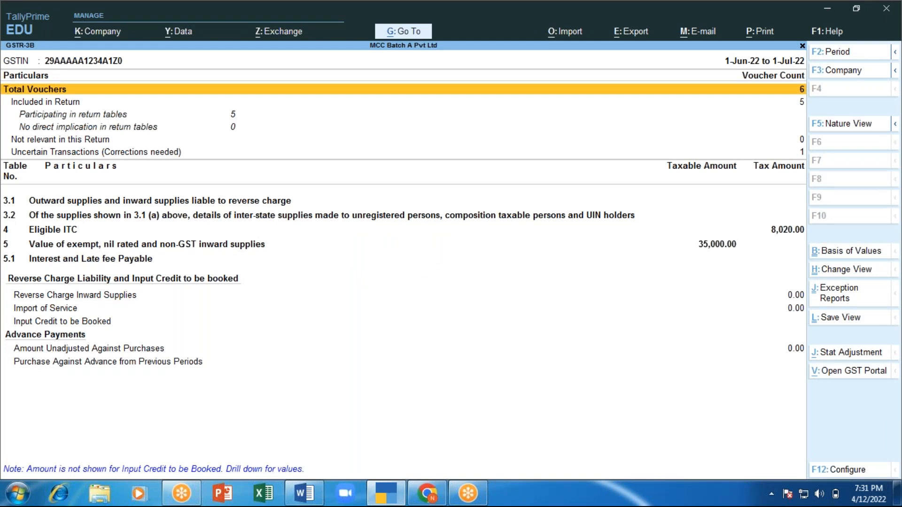
Go through the GSTR-3B voucher counts, open the uncertain transactions and select the exception for unspecified tax rate/tax type
{"action": "key", "text": "Down"}
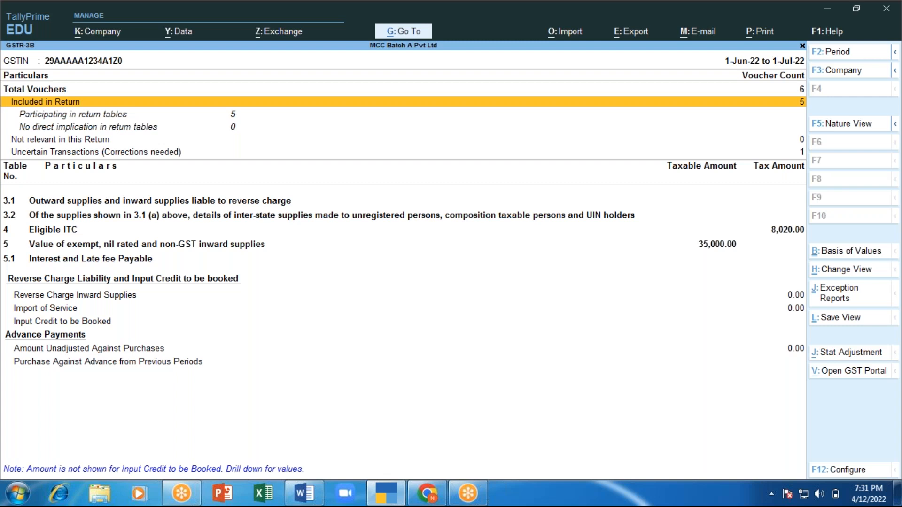
{"action": "key", "text": "Down"}
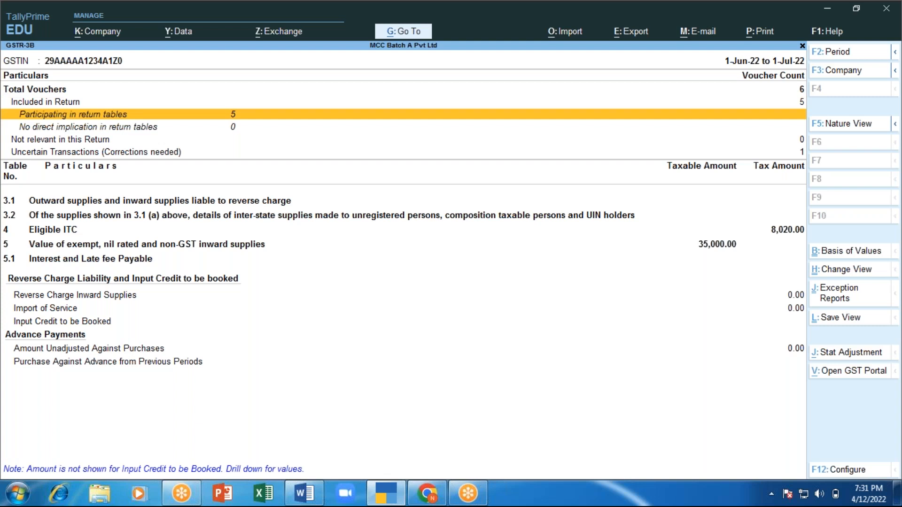
{"action": "key", "text": "Down"}
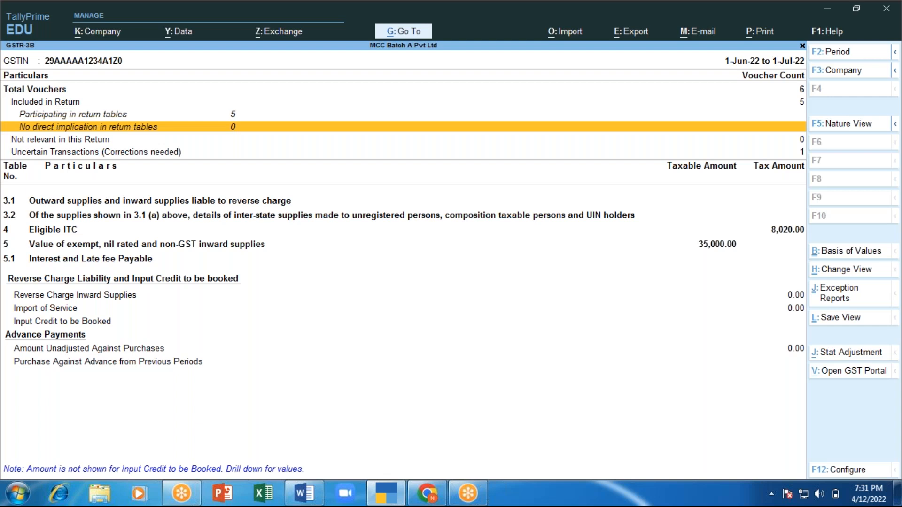
{"action": "key", "text": "Down"}
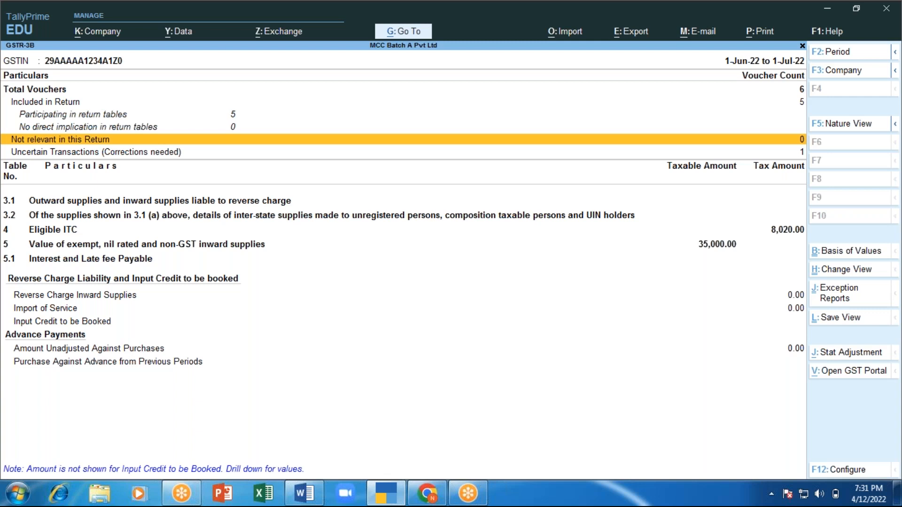
{"action": "key", "text": "Down"}
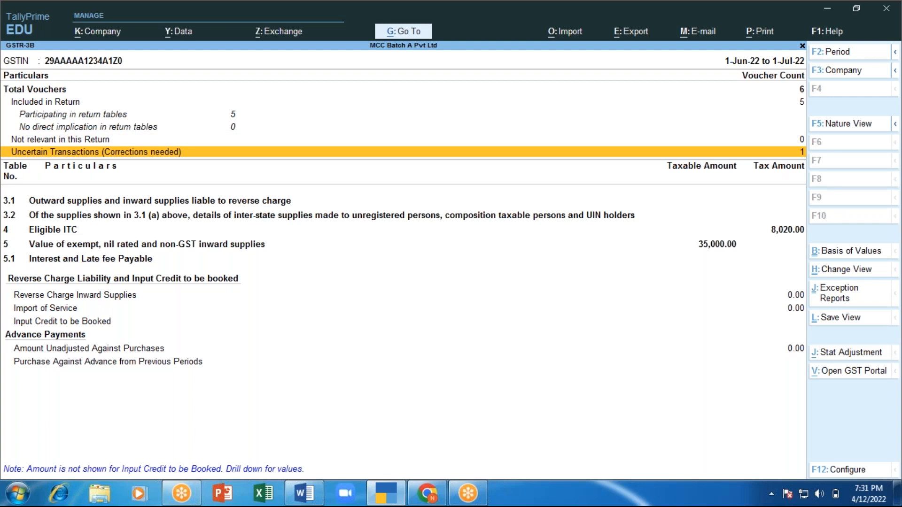
{"action": "key", "text": "Return"}
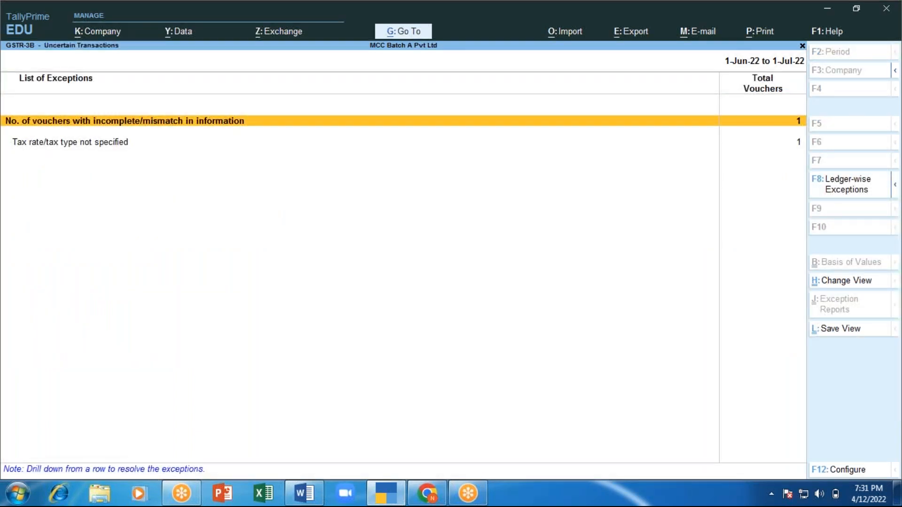
{"action": "key", "text": "Down"}
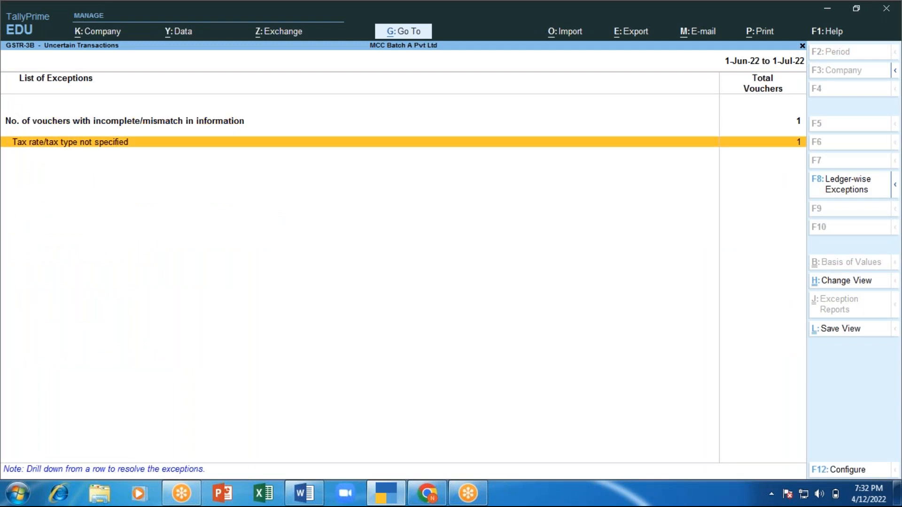
Open the exception for unspecified tax rate/tax type and keep Basmathi Rice 2kg Pac and Butter 1kg Pac as Purchase Taxable
{"action": "key", "text": "Up"}
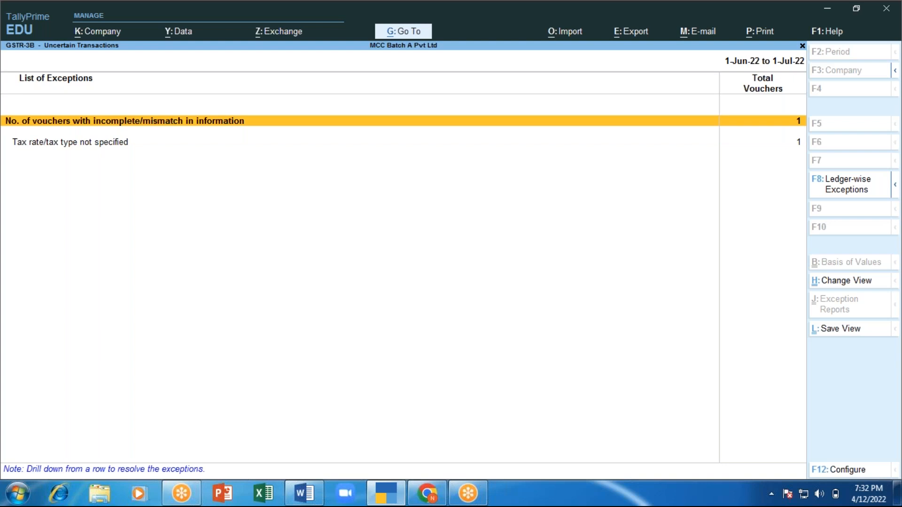
{"action": "key", "text": "Down"}
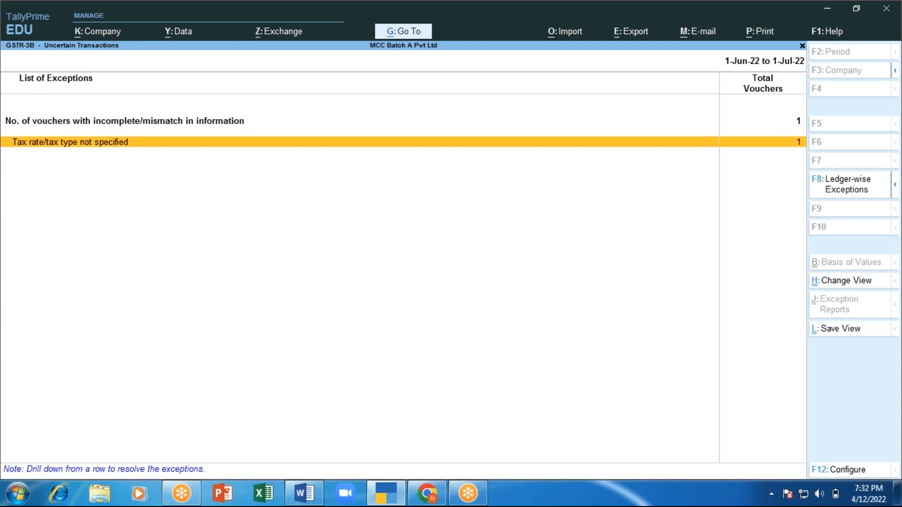
{"action": "key", "text": "Return"}
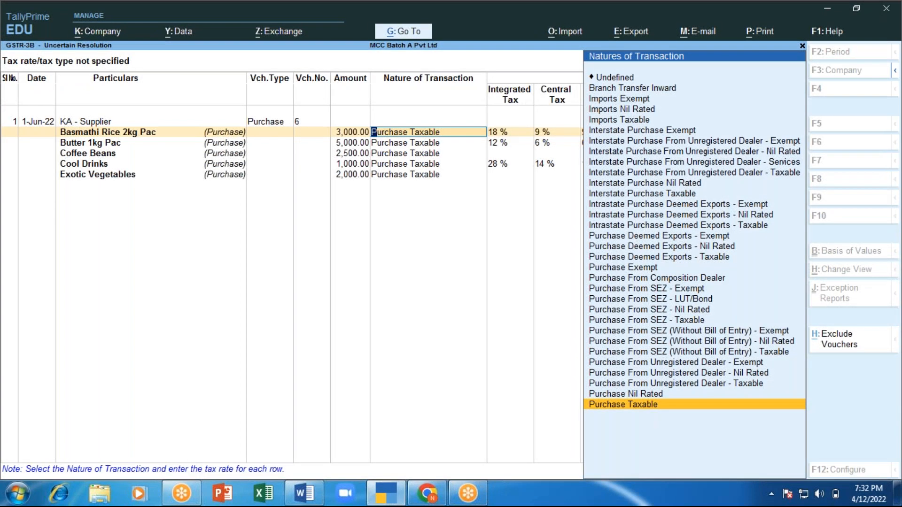
{"action": "key", "text": "Return"}
{"action": "key", "text": "Return"}
{"action": "key", "text": "Return"}
{"action": "key", "text": "Return"}
{"action": "key", "text": "Return"}
{"action": "key", "text": "Return"}
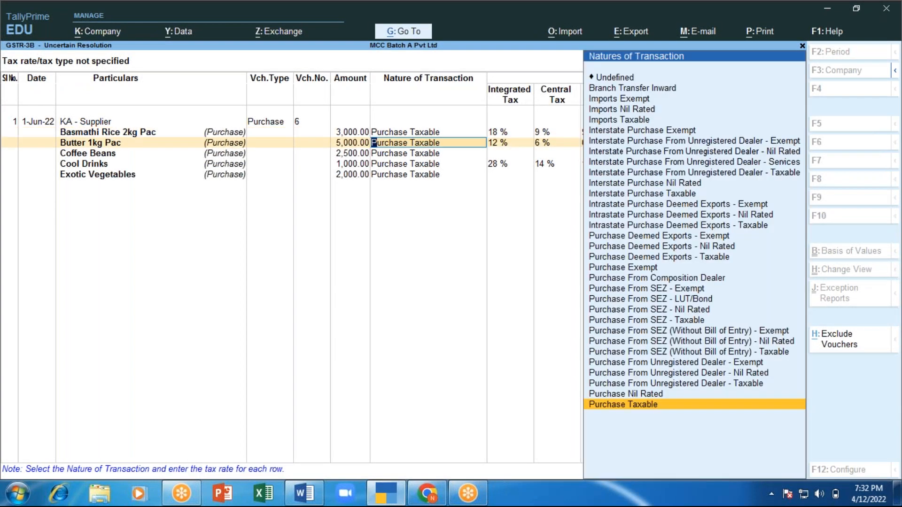
{"action": "key", "text": "Return"}
{"action": "key", "text": "Return"}
{"action": "key", "text": "Return"}
{"action": "key", "text": "Return"}
{"action": "key", "text": "Return"}
{"action": "key", "text": "Return"}
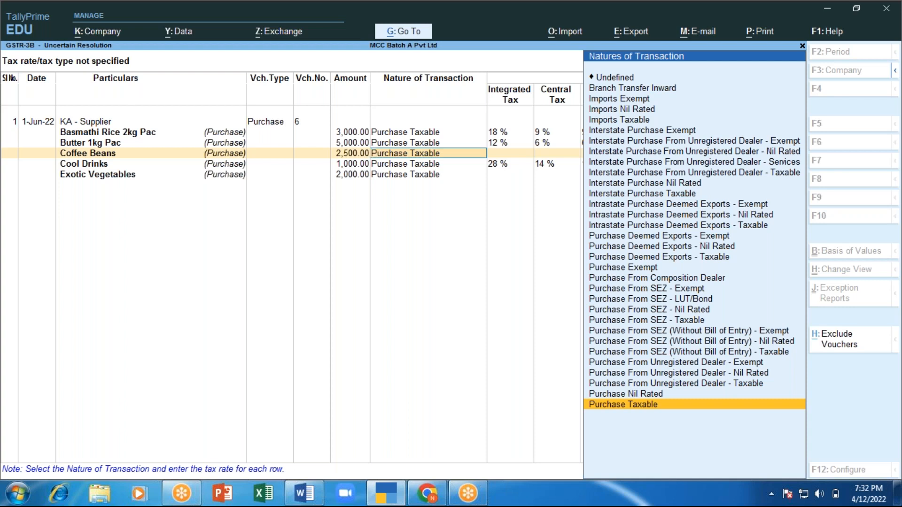
Set the nature of transaction for Coffee Beans to Purchase Nil Rated and keep Cool Drinks as Purchase Taxable
{"action": "left_click", "coordinate": [625, 394]}
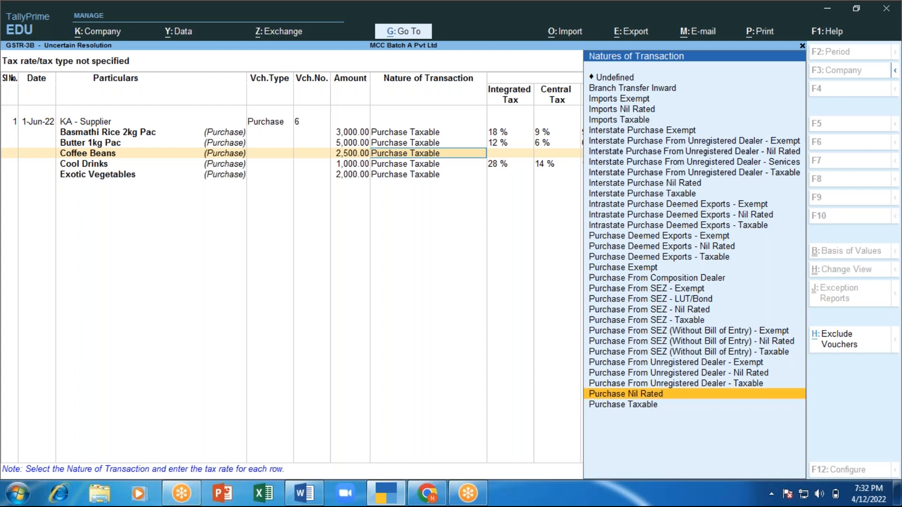
{"action": "key", "text": "Return"}
{"action": "key", "text": "Return"}
{"action": "key", "text": "Return"}
{"action": "key", "text": "Return"}
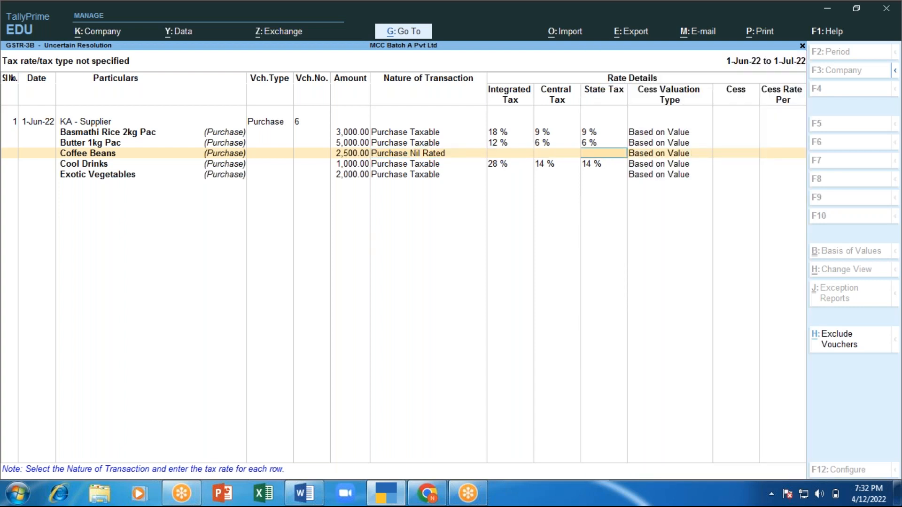
{"action": "key", "text": "Return"}
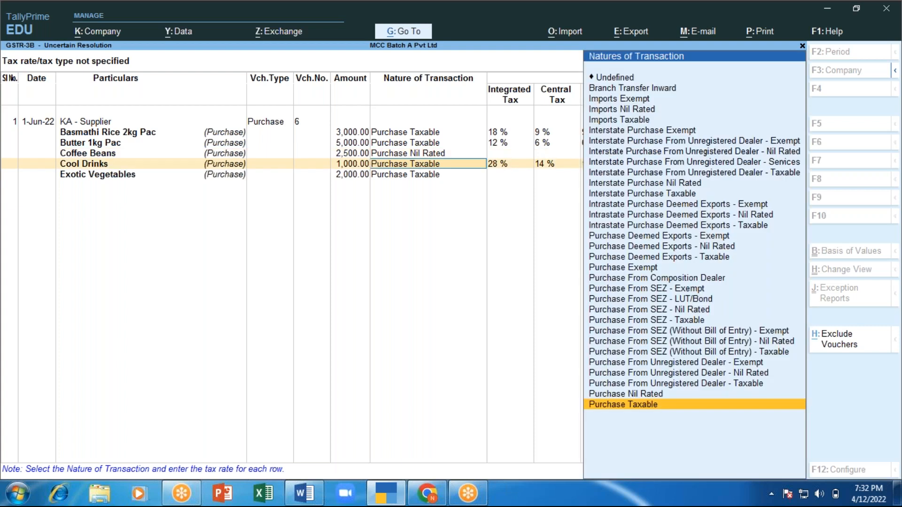
{"action": "key", "text": "Return"}
{"action": "key", "text": "Return"}
{"action": "key", "text": "Return"}
{"action": "key", "text": "Return"}
{"action": "key", "text": "Return"}
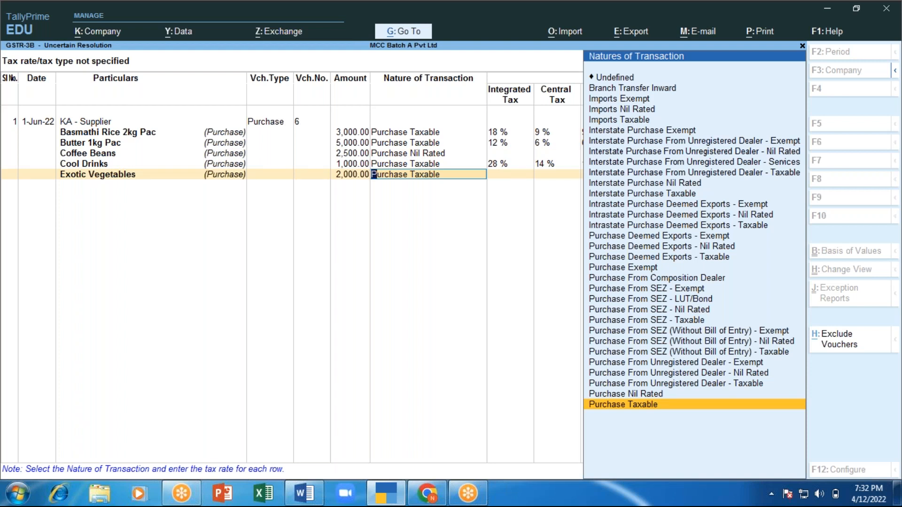
Set the nature of transaction for Exotic Vegetables to Purchase Exempt and quit the exception resolution without accepting it
{"action": "key", "text": "Up"}
{"action": "key", "text": "Up"}
{"action": "key", "text": "Up"}
{"action": "key", "text": "Up"}
{"action": "key", "text": "Up"}
{"action": "key", "text": "Up"}
{"action": "key", "text": "Up"}
{"action": "key", "text": "Up"}
{"action": "key", "text": "Up"}
{"action": "key", "text": "Up"}
{"action": "key", "text": "Up"}
{"action": "key", "text": "Up"}
{"action": "key", "text": "Up"}
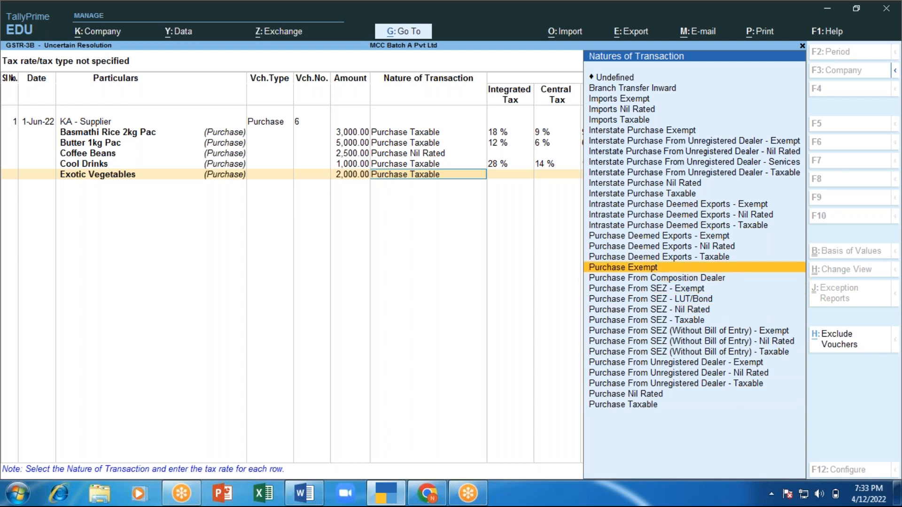
{"action": "key", "text": "Return"}
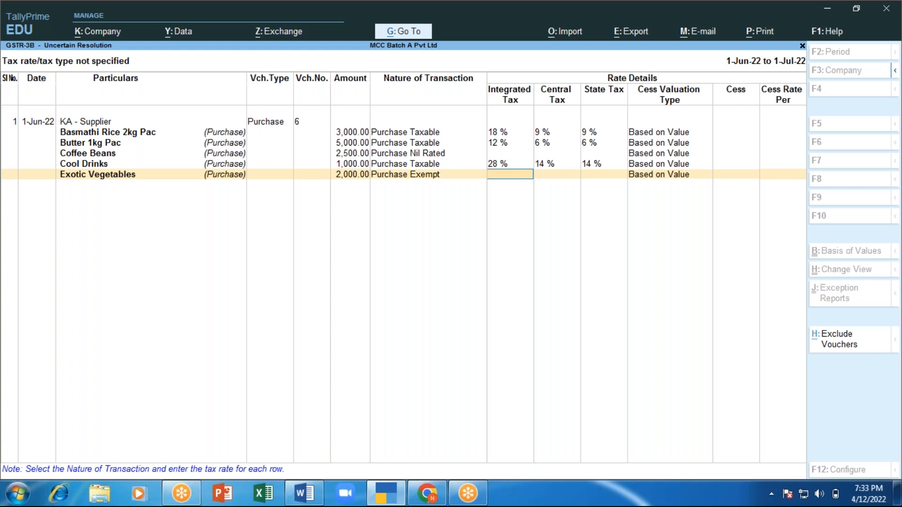
{"action": "key", "text": "Escape"}
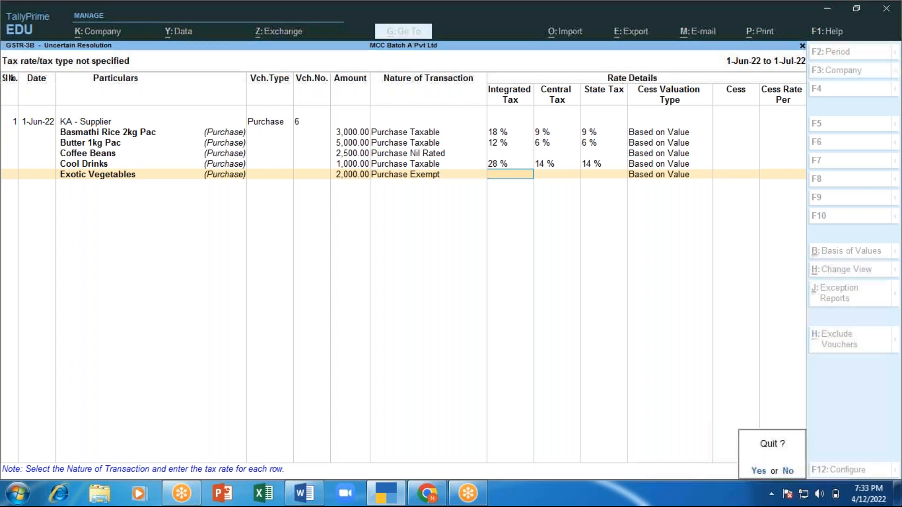
{"action": "key", "text": "Return"}
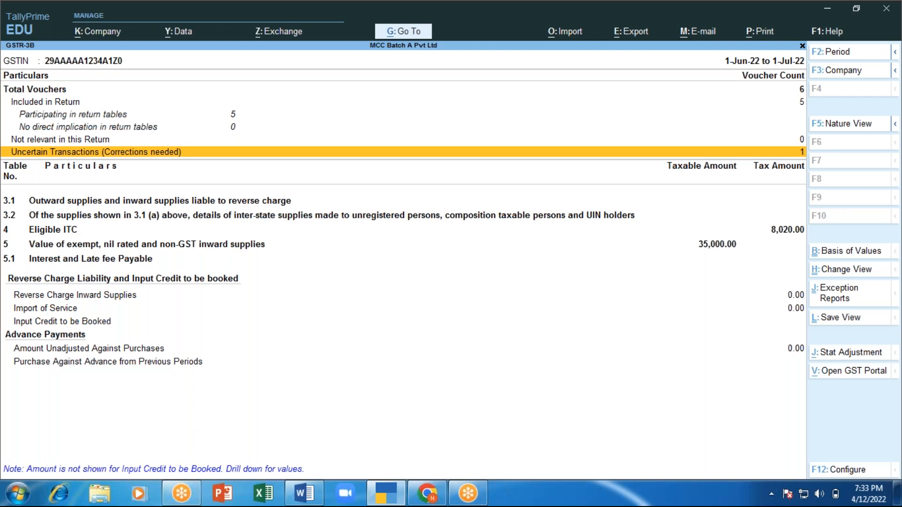
Reopen the unspecified tax rate/tax type exception from the uncertain transactions and keep Basmathi Rice 2kg Pac and Butter 1kg Pac as Purchase Taxable
{"action": "key", "text": "Return"}
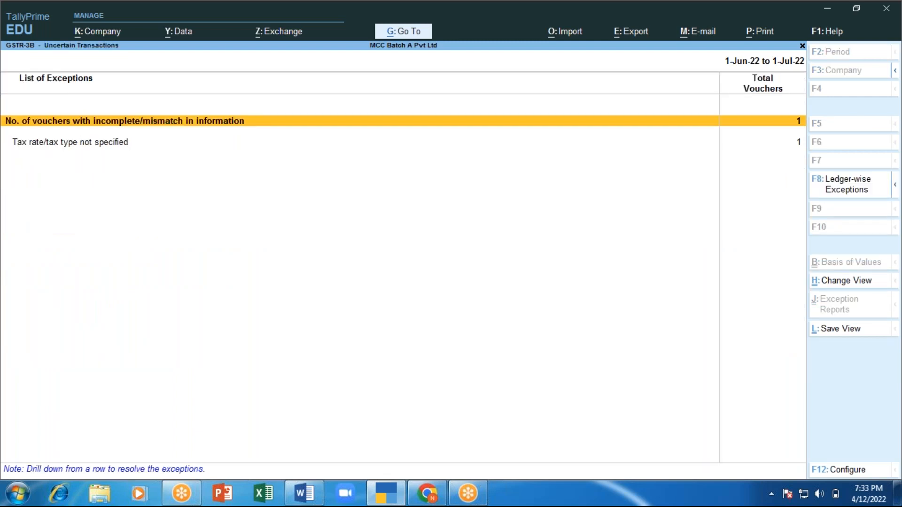
{"action": "key", "text": "Down"}
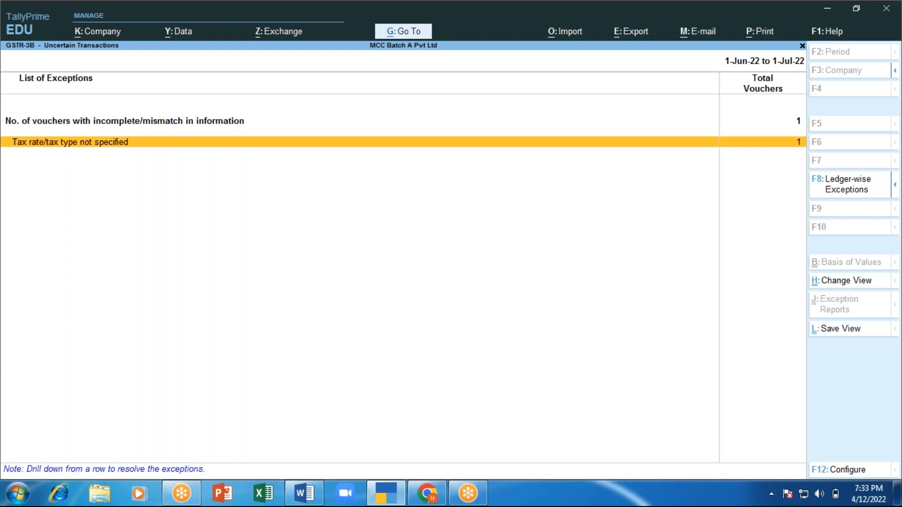
{"action": "key", "text": "Return"}
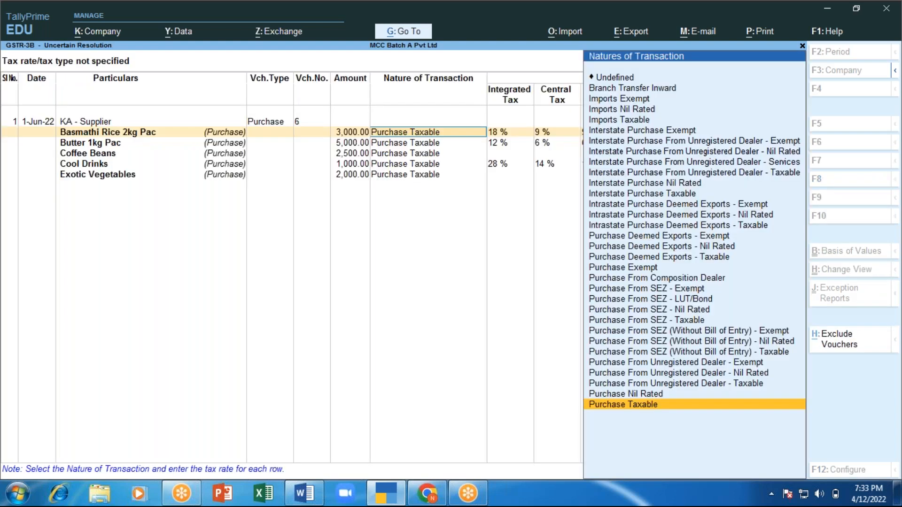
{"action": "key", "text": "Return"}
{"action": "key", "text": "Return"}
{"action": "key", "text": "Return"}
{"action": "key", "text": "Return"}
{"action": "key", "text": "Return"}
{"action": "key", "text": "Return"}
{"action": "key", "text": "Return"}
{"action": "key", "text": "Return"}
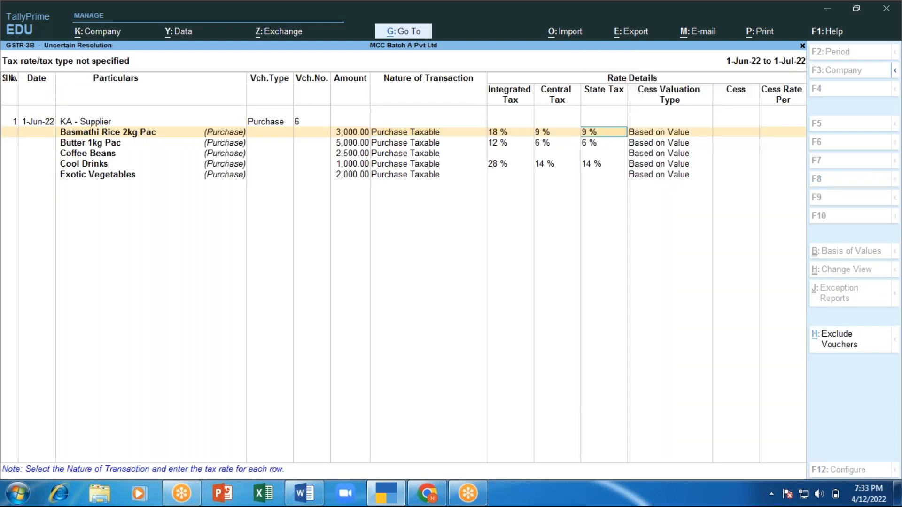
{"action": "key", "text": "Return"}
{"action": "key", "text": "Return"}
{"action": "key", "text": "Return"}
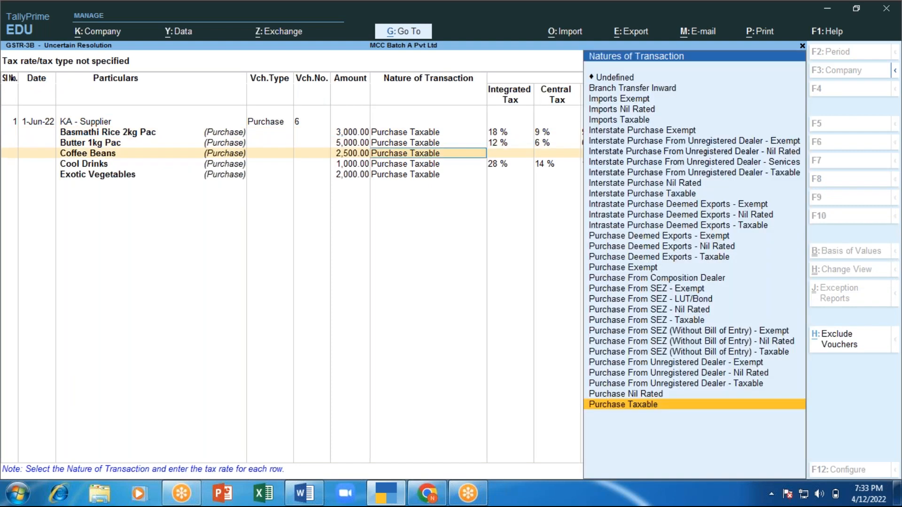
Change Coffee Beans to Purchase Nil Rated in the exception resolution and leave Cool Drinks as Purchase Taxable
{"action": "key", "text": "Up"}
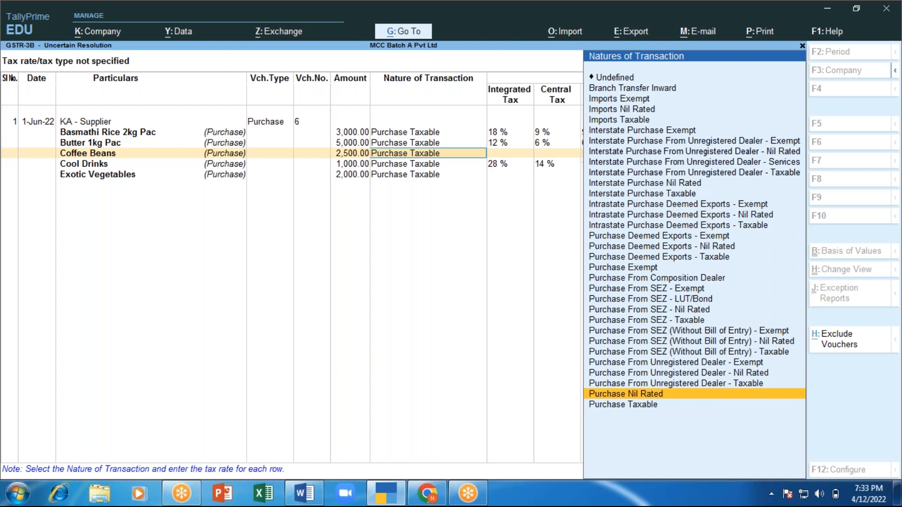
{"action": "key", "text": "Return"}
{"action": "key", "text": "Return"}
{"action": "key", "text": "Return"}
{"action": "key", "text": "Return"}
{"action": "key", "text": "Return"}
{"action": "key", "text": "Return"}
{"action": "key", "text": "Return"}
{"action": "key", "text": "Return"}
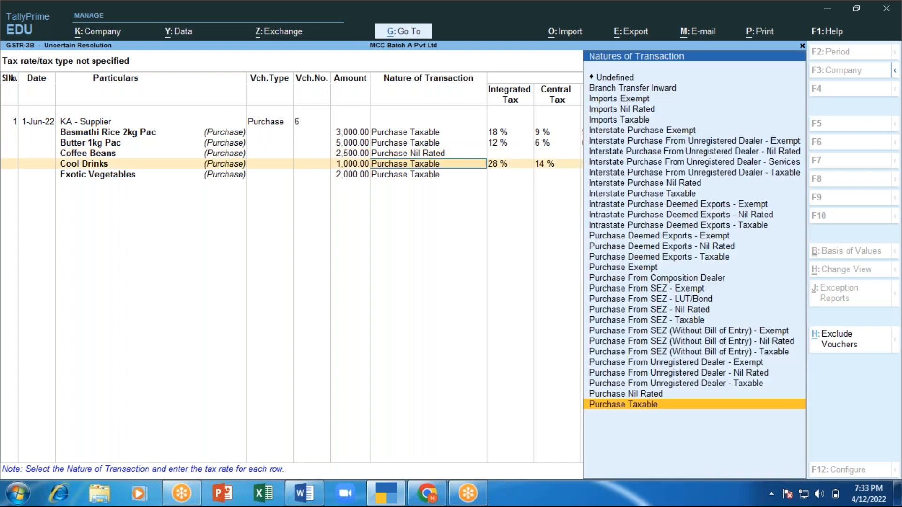
{"action": "key", "text": "Return"}
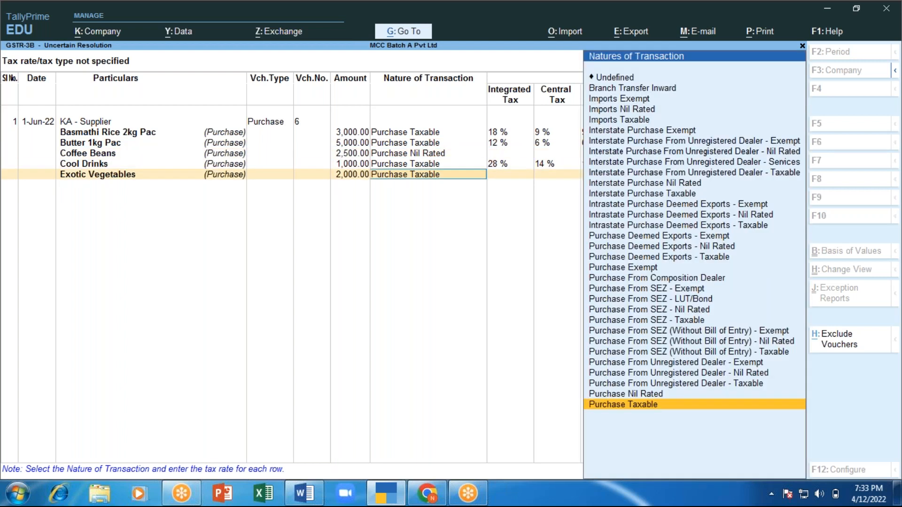
Change Exotic Vegetables to Purchase Exempt and accept the exception resolution for the KA - Supplier voucher
{"action": "key", "text": "Up"}
{"action": "key", "text": "Up"}
{"action": "key", "text": "Up"}
{"action": "key", "text": "Up"}
{"action": "key", "text": "Up"}
{"action": "key", "text": "Up"}
{"action": "key", "text": "Up"}
{"action": "key", "text": "Up"}
{"action": "key", "text": "Up"}
{"action": "key", "text": "Up"}
{"action": "key", "text": "Up"}
{"action": "key", "text": "Up"}
{"action": "key", "text": "Up"}
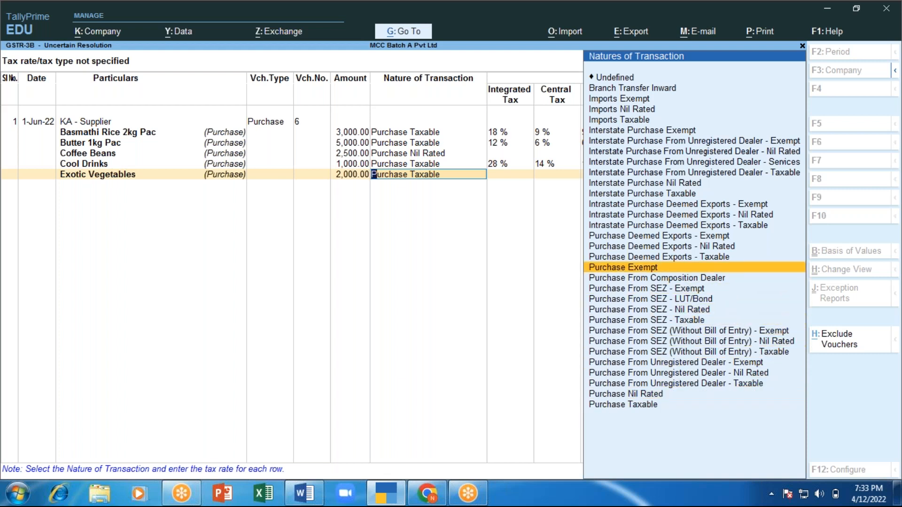
{"action": "key", "text": "Return"}
{"action": "key", "text": "Return"}
{"action": "key", "text": "Return"}
{"action": "key", "text": "Return"}
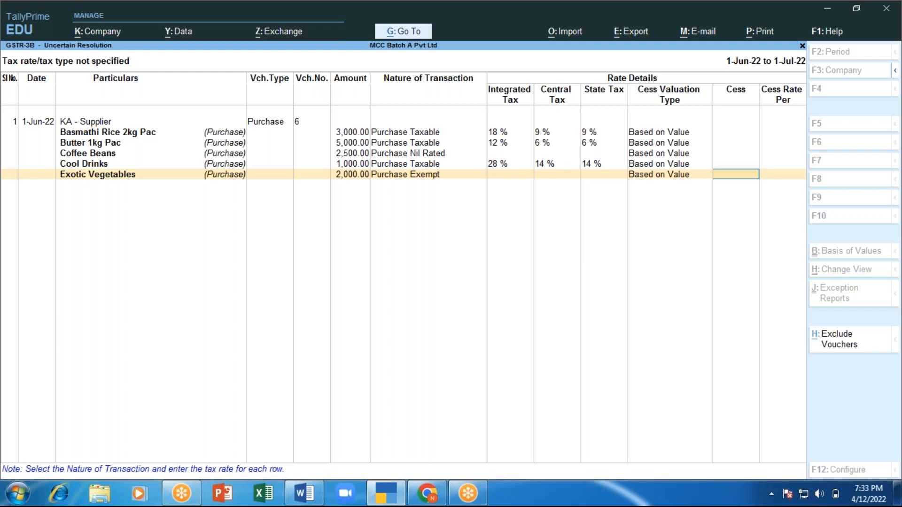
{"action": "key", "text": "Return"}
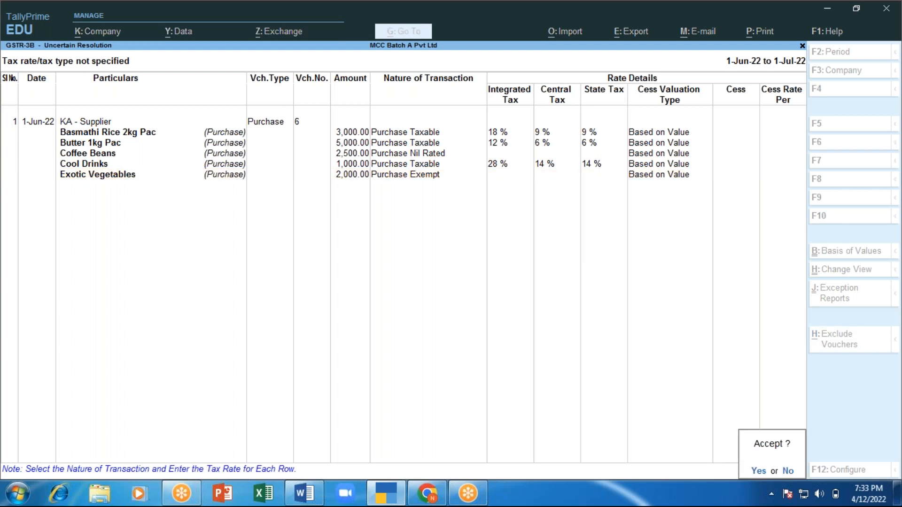
{"action": "key", "text": "Return"}
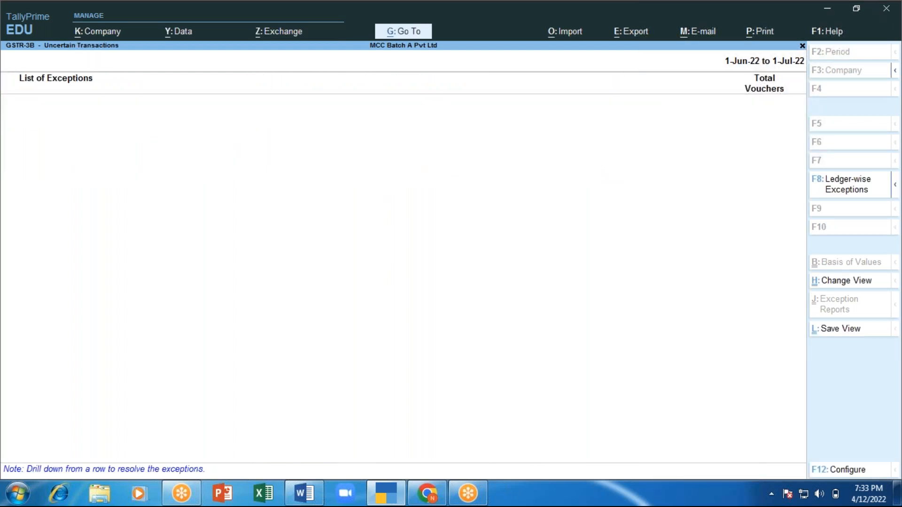
Return to the GSTR-3B summary and review the total, included, not relevant and uncertain voucher counts
{"action": "key", "text": "Escape"}
{"action": "key", "text": "Down"}
{"action": "key", "text": "Down"}
{"action": "key", "text": "Down"}
{"action": "key", "text": "Down"}
{"action": "key", "text": "Down"}
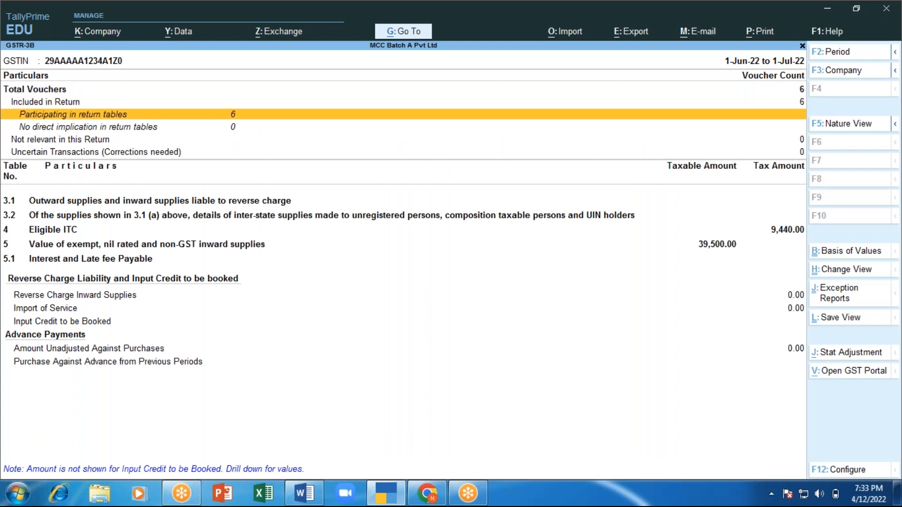
{"action": "key", "text": "Up"}
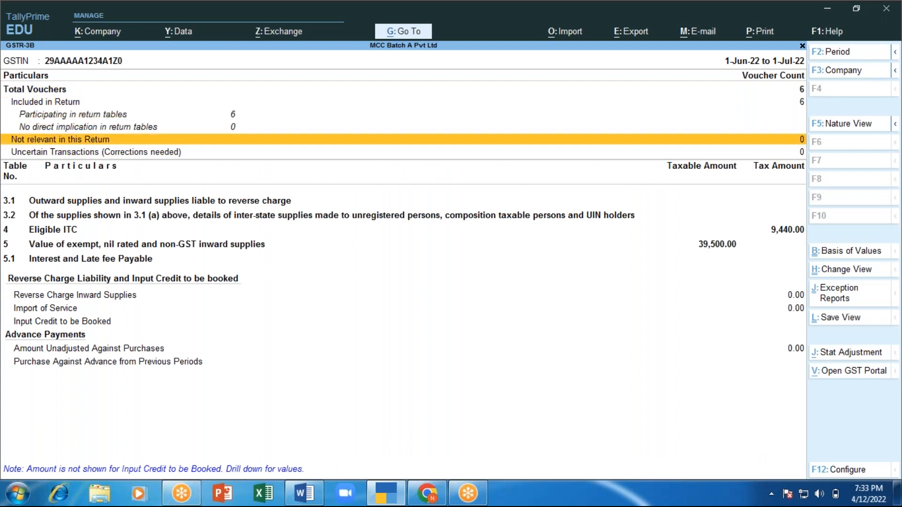
{"action": "key", "text": "Up"}
{"action": "key", "text": "Up"}
{"action": "key", "text": "Up"}
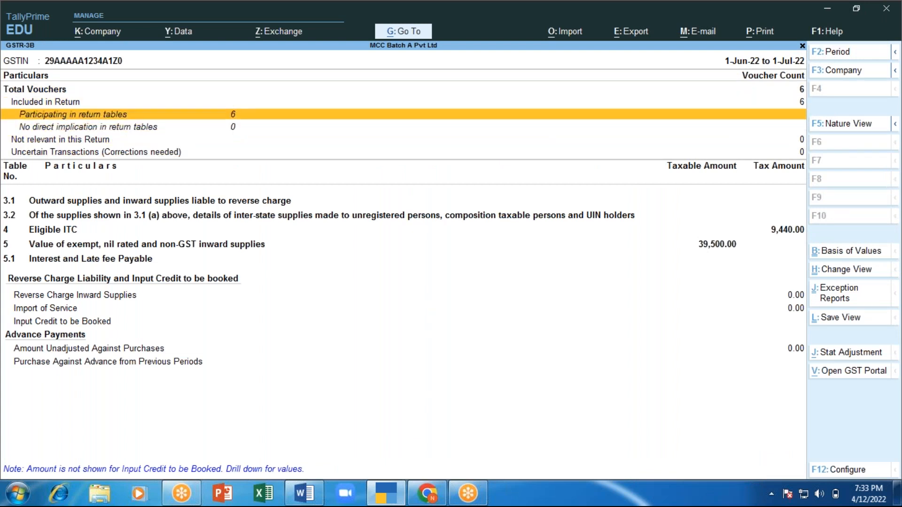
{"action": "key", "text": "Down"}
{"action": "key", "text": "Up"}
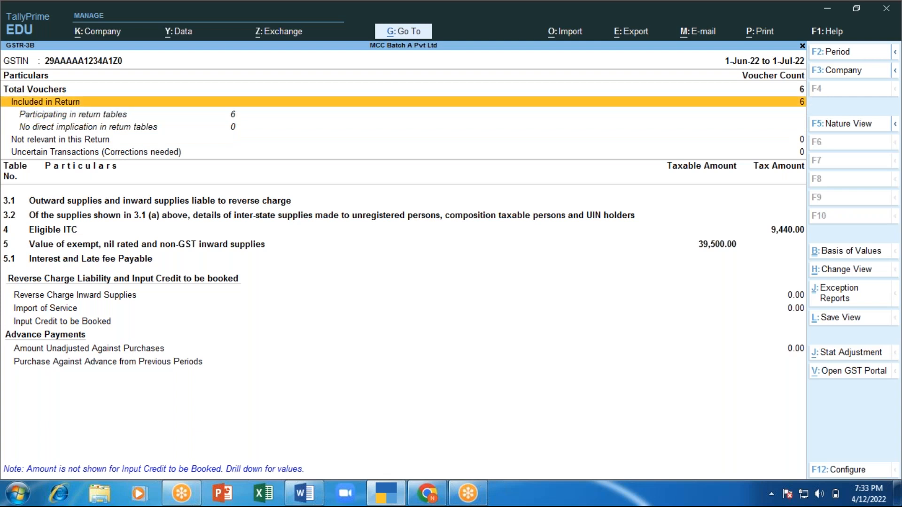
{"action": "key", "text": "Up"}
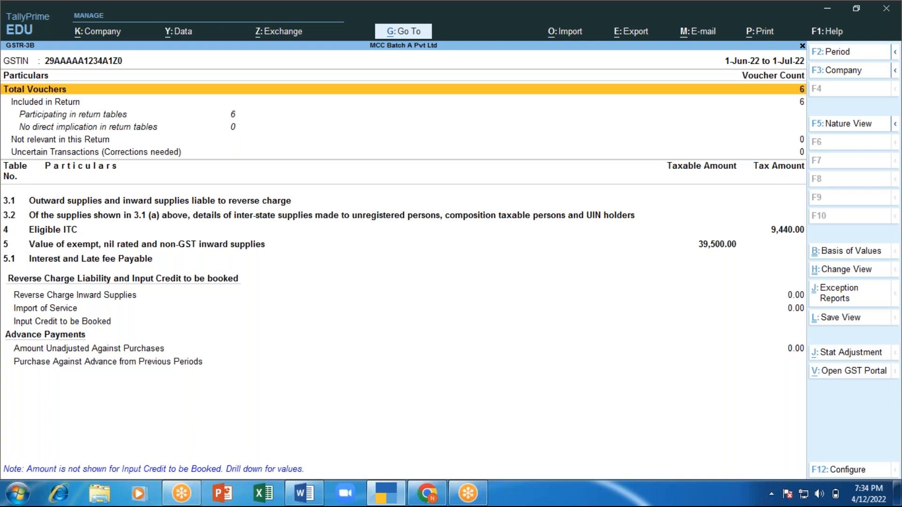
Close the GSTR-3B report and return to the Gateway of Tally
{"action": "key", "text": "Escape"}
{"action": "key", "text": "Escape"}
{"action": "key", "text": "Escape"}
{"action": "key", "text": "Escape"}
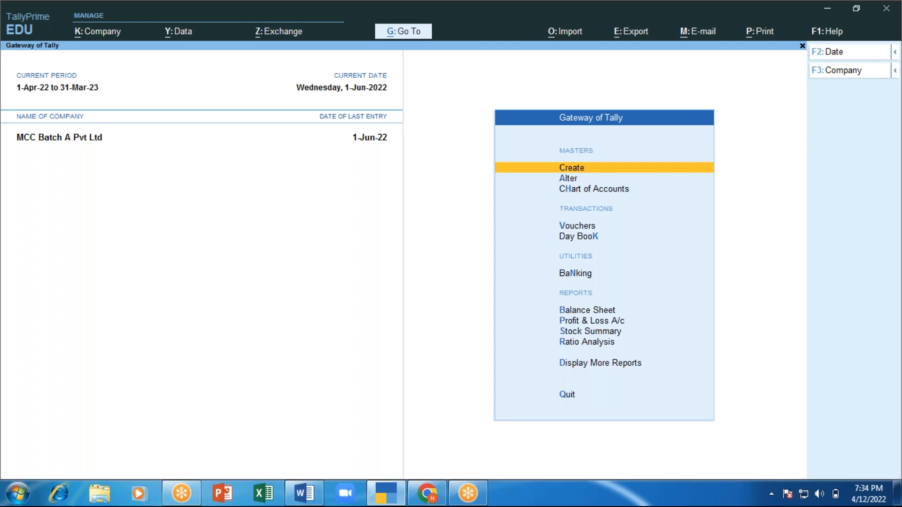
{"action": "key", "text": "Return"}
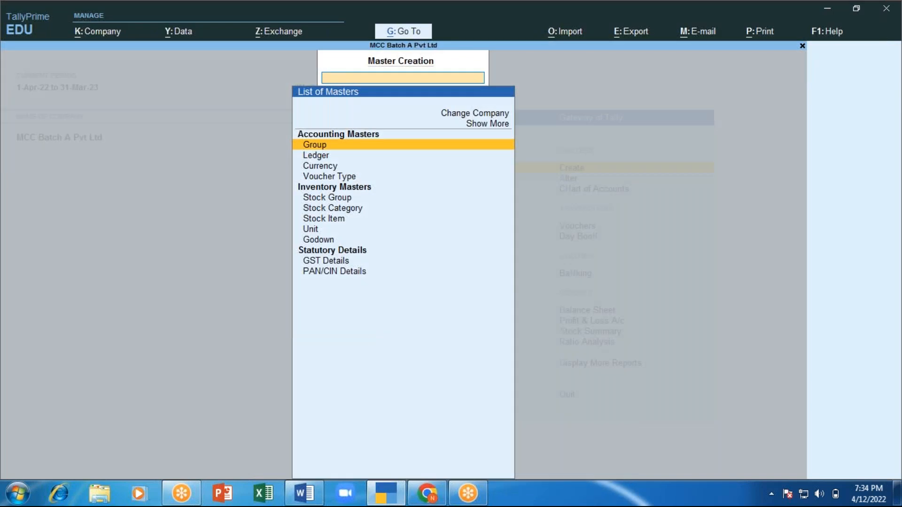
{"action": "key", "text": "Escape"}
Reopen the GSTR-3B report from the list of GST reports
{"action": "key", "text": "d"}
{"action": "key", "text": "Down"}
{"action": "key", "text": "Down"}
{"action": "key", "text": "Down"}
{"action": "key", "text": "Down"}
{"action": "key", "text": "Down"}
{"action": "key", "text": "Down"}
{"action": "key", "text": "Down"}
{"action": "key", "text": "Down"}
{"action": "key", "text": "Return"}
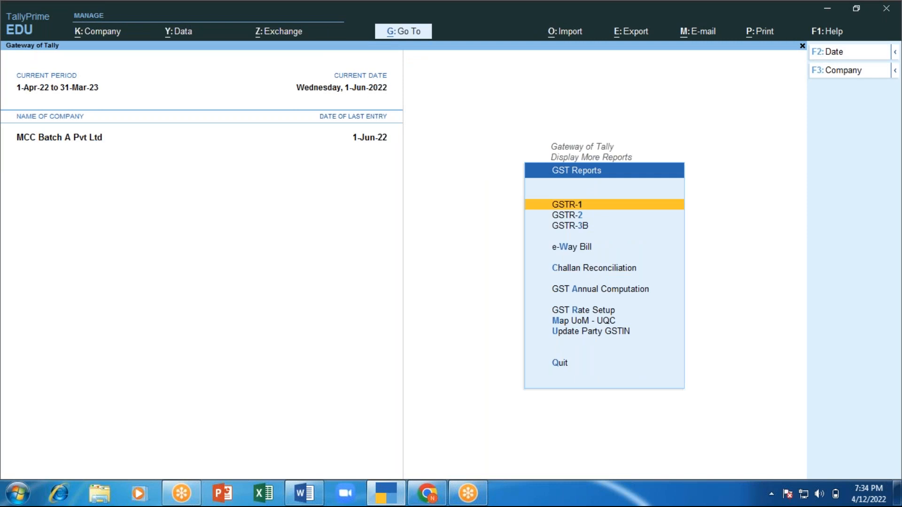
{"action": "key", "text": "Down"}
{"action": "key", "text": "Down"}
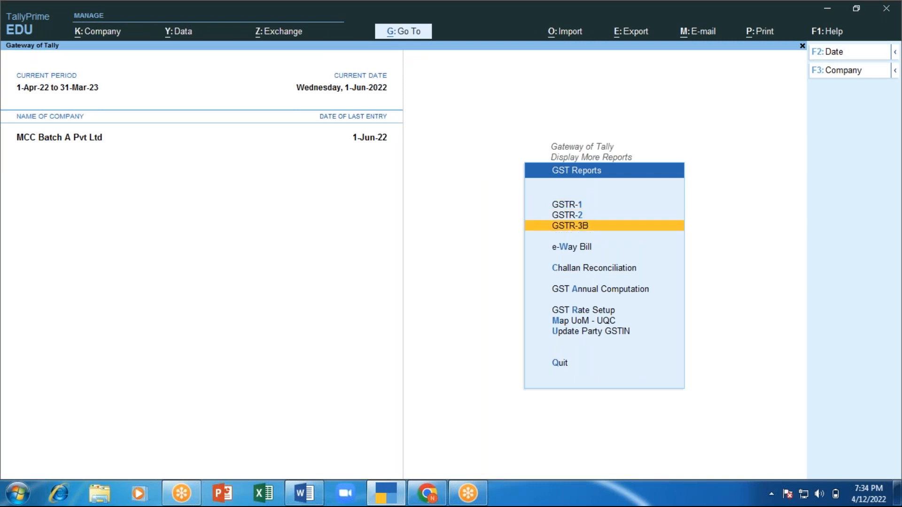
{"action": "key", "text": "Return"}
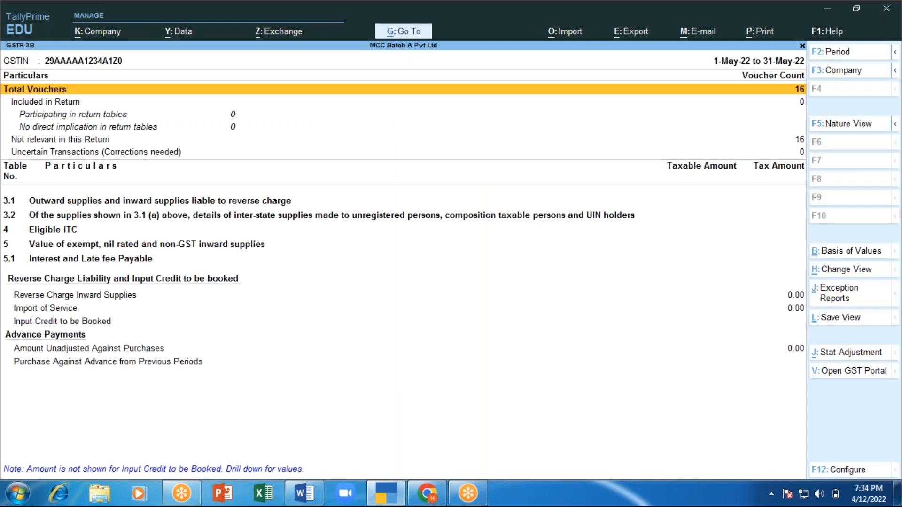
Set the GSTR-3B period from 1-6-2022 to 1-7-2022 and go through the voucher counts down to the uncertain transactions
{"action": "left_click", "coordinate": [831, 52]}
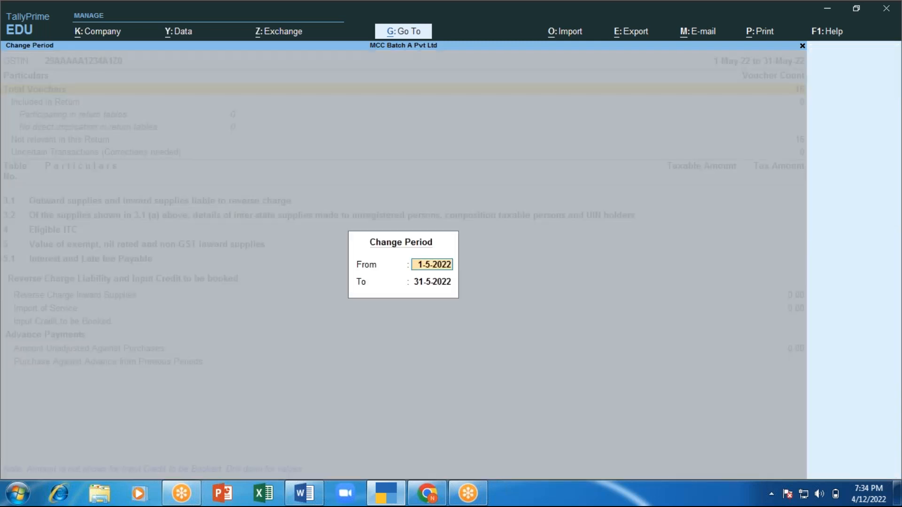
{"action": "key", "text": "BackSpace"}
{"action": "type", "text": "june"}
{"action": "key", "text": "Return"}
{"action": "type", "text": "1."}
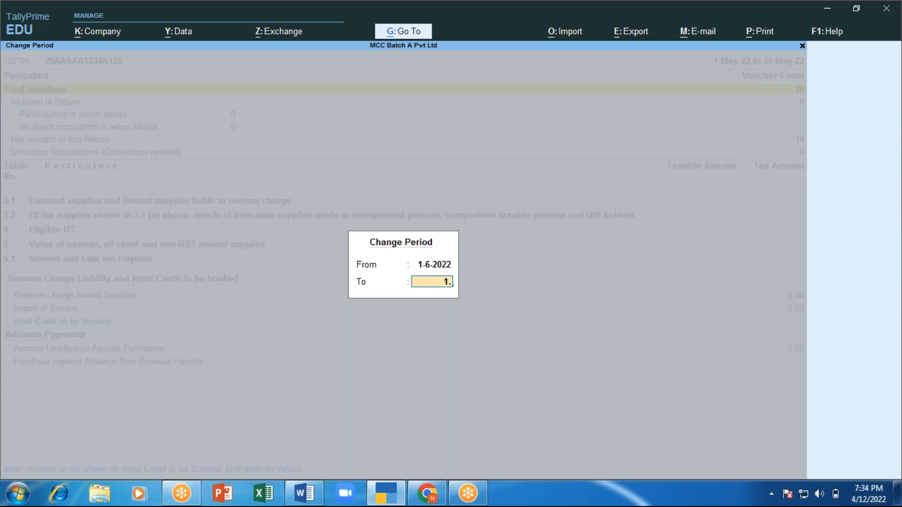
{"action": "type", "text": "7"}
{"action": "key", "text": "Return"}
{"action": "key", "text": "Down"}
{"action": "key", "text": "Down"}
{"action": "key", "text": "Down"}
{"action": "key", "text": "Down"}
{"action": "key", "text": "Down"}
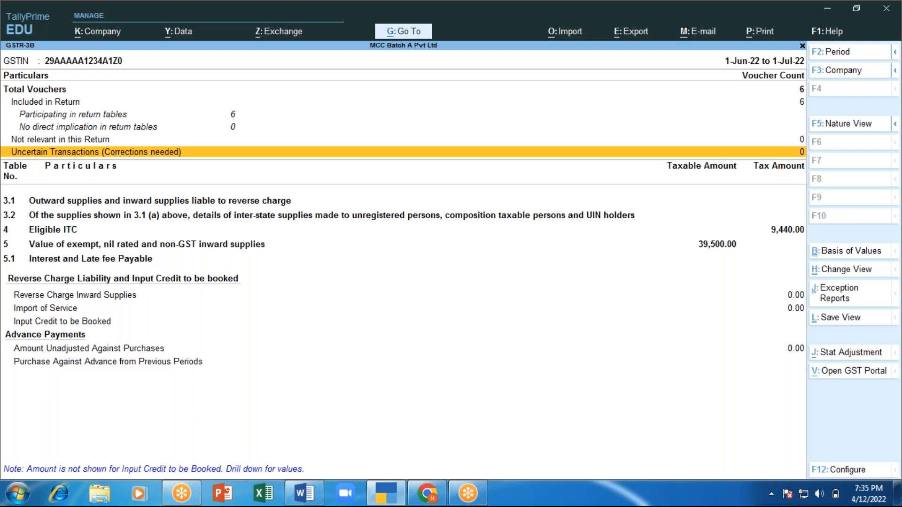
Close the GSTR-3B report, return to the Gateway of Tally and open a new purchase voucher
{"action": "key", "text": "Escape"}
{"action": "key", "text": "Escape"}
{"action": "key", "text": "Escape"}
{"action": "key", "text": "Escape"}
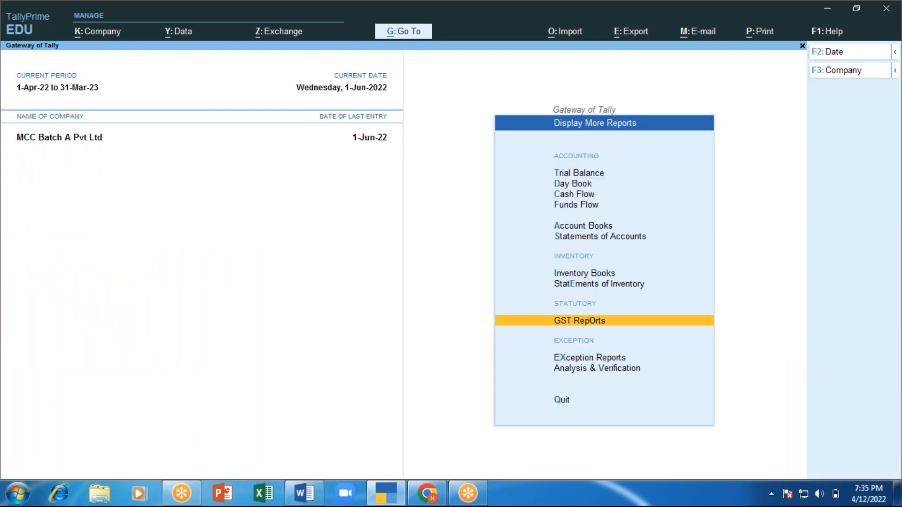
{"action": "key", "text": "Escape"}
{"action": "key", "text": "Down"}
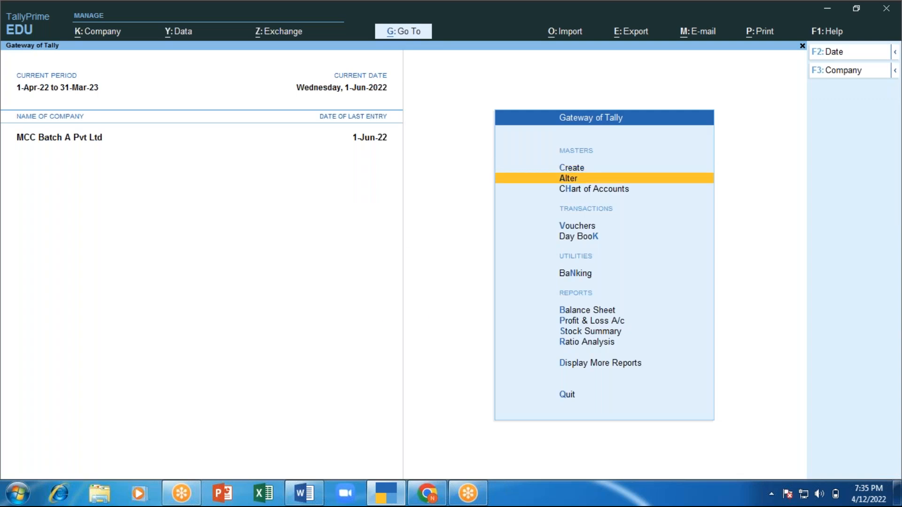
{"action": "key", "text": "Down"}
{"action": "key", "text": "Down"}
{"action": "key", "text": "Down"}
{"action": "key", "text": "Up"}
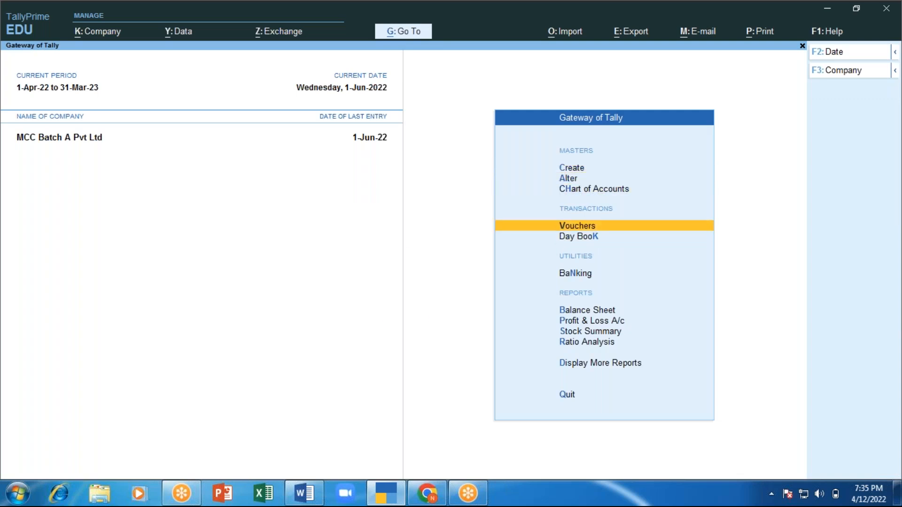
{"action": "key", "text": "Return"}
Enter supplier invoice number KA123 with its date and choose KA - Supplier as the party, accepting the party details
{"action": "key", "text": "Return"}
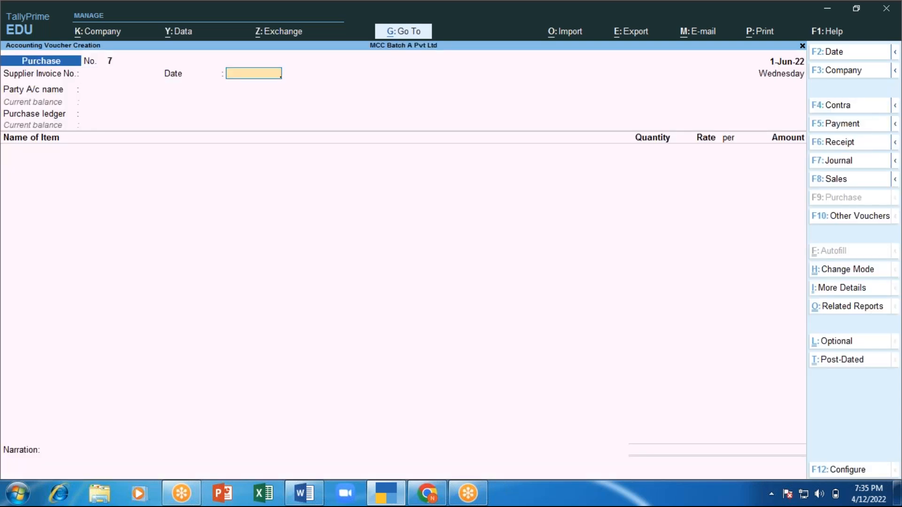
{"action": "key", "text": "BackSpace"}
{"action": "type", "text": "K"}
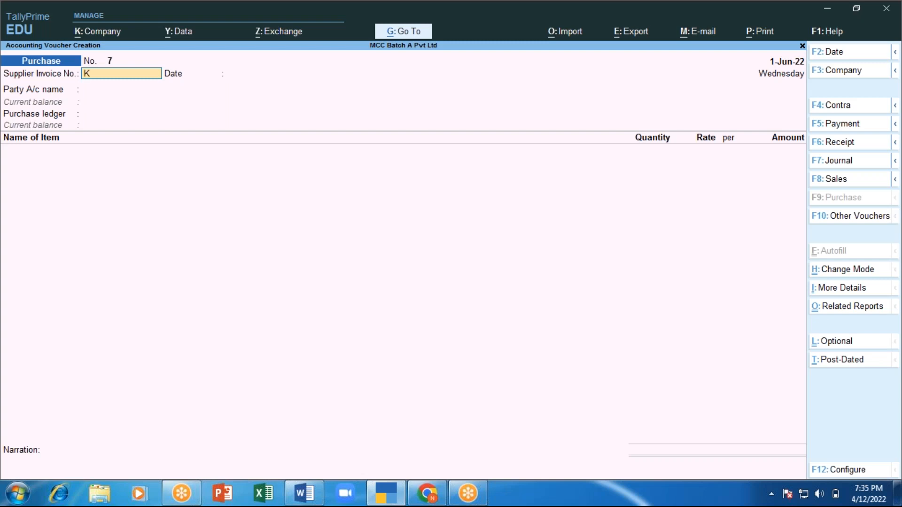
{"action": "type", "text": "A123"}
{"action": "key", "text": "Return"}
{"action": "key", "text": "Return"}
{"action": "key", "text": "Down"}
{"action": "key", "text": "Down"}
{"action": "key", "text": "Down"}
{"action": "key", "text": "Down"}
{"action": "key", "text": "Down"}
{"action": "key", "text": "Down"}
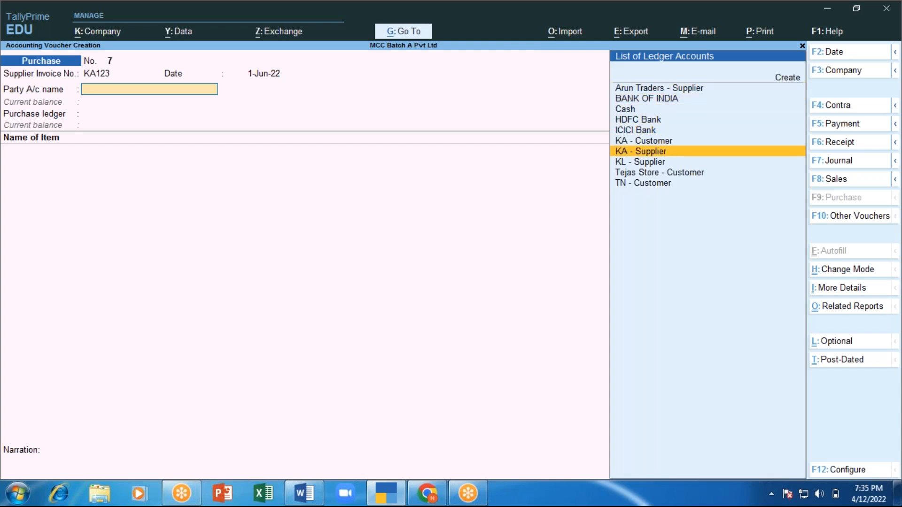
{"action": "key", "text": "Return"}
{"action": "type", "text": "1"}
{"action": "key", "text": "ctrl+a"}
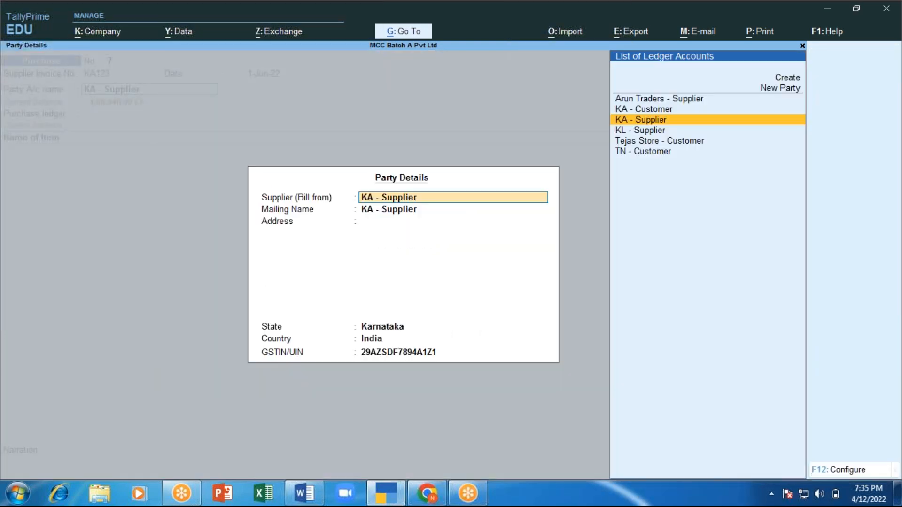
{"action": "key", "text": "ctrl+a"}
Choose Purchase as the purchase ledger and complete its tax classification details
{"action": "type", "text": "Pu"}
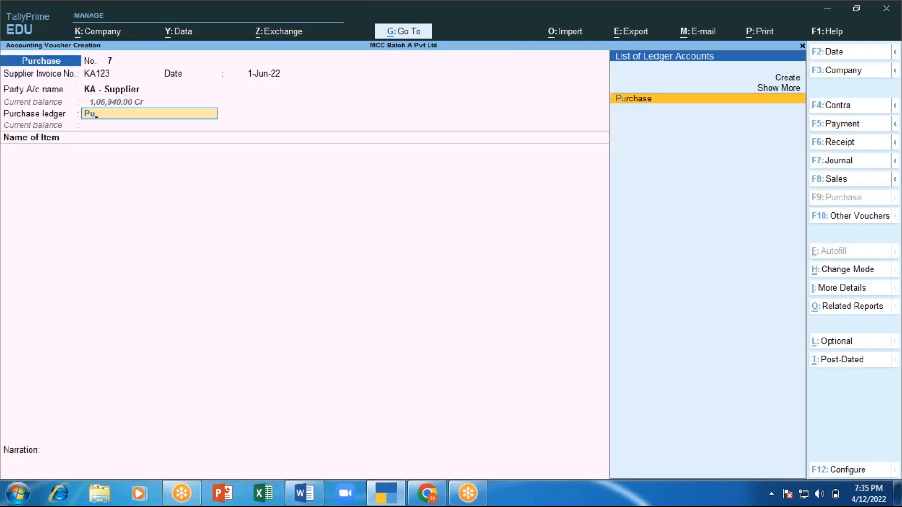
{"action": "key", "text": "Return"}
{"action": "type", "text": "Ni"}
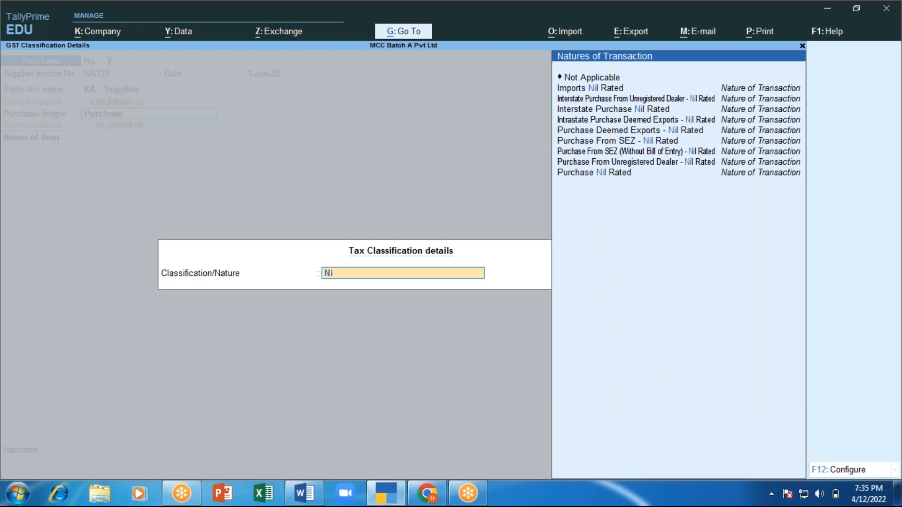
{"action": "key", "text": "Return"}
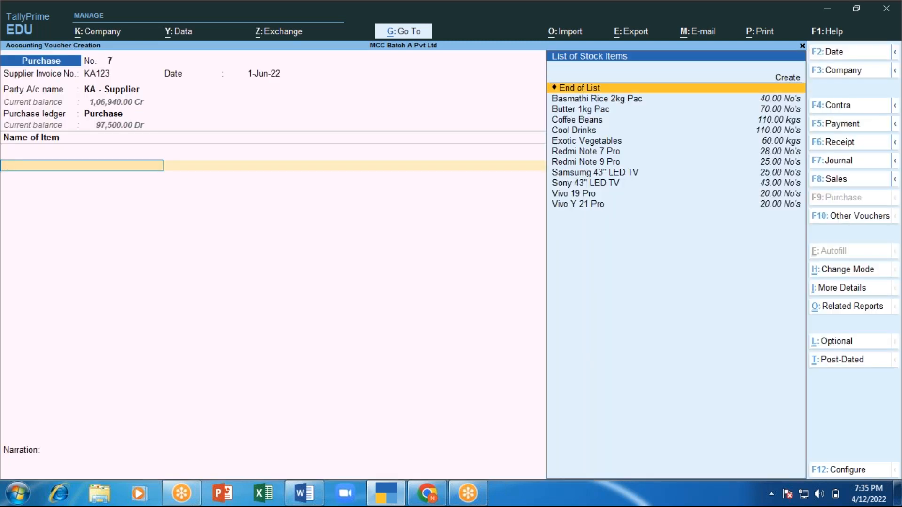
Add 10 No's of Basmathi Rice 2kg Pac from Main Location to the purchase voucher at a rate of 300.00
{"action": "key", "text": "Down"}
{"action": "key", "text": "Return"}
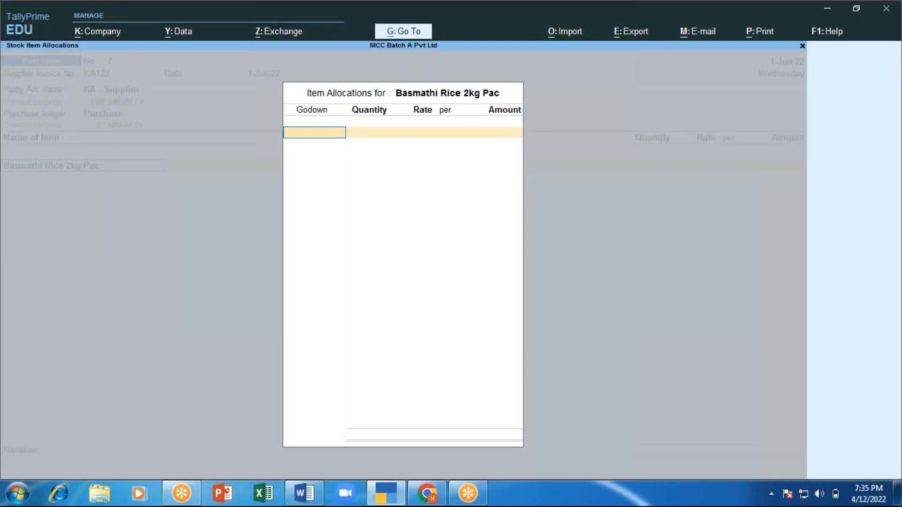
{"action": "key", "text": "Down"}
{"action": "key", "text": "Down"}
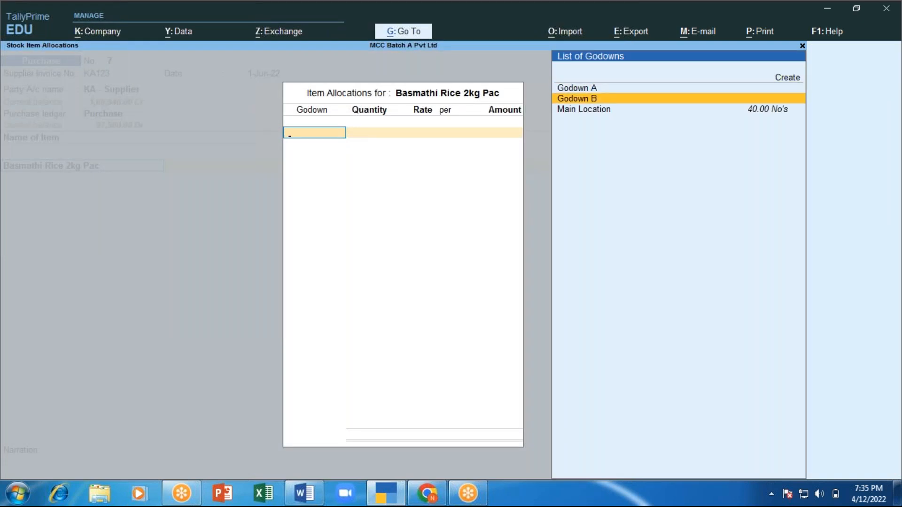
{"action": "key", "text": "Down"}
{"action": "key", "text": "Return"}
{"action": "type", "text": "10"}
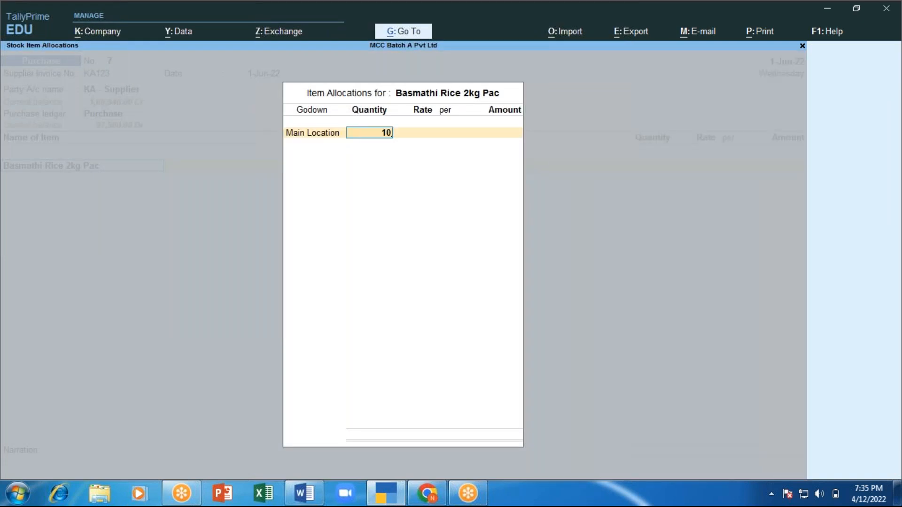
{"action": "key", "text": "Return"}
{"action": "key", "text": "Return"}
{"action": "key", "text": "Return"}
{"action": "key", "text": "Return"}
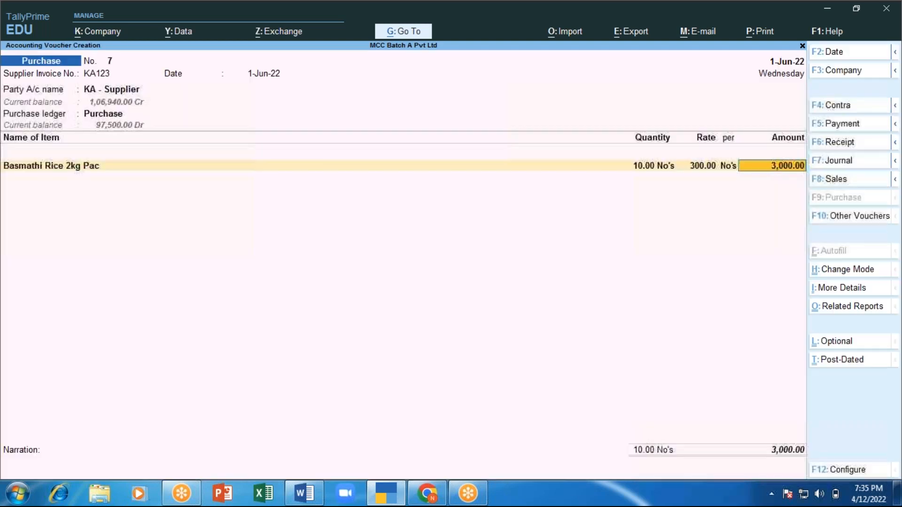
{"action": "key", "text": "Return"}
Add 10 No's of Butter 1kg Pac from Main Location at a rate of 500.00
{"action": "key", "text": "Down"}
{"action": "key", "text": "Down"}
{"action": "key", "text": "Down"}
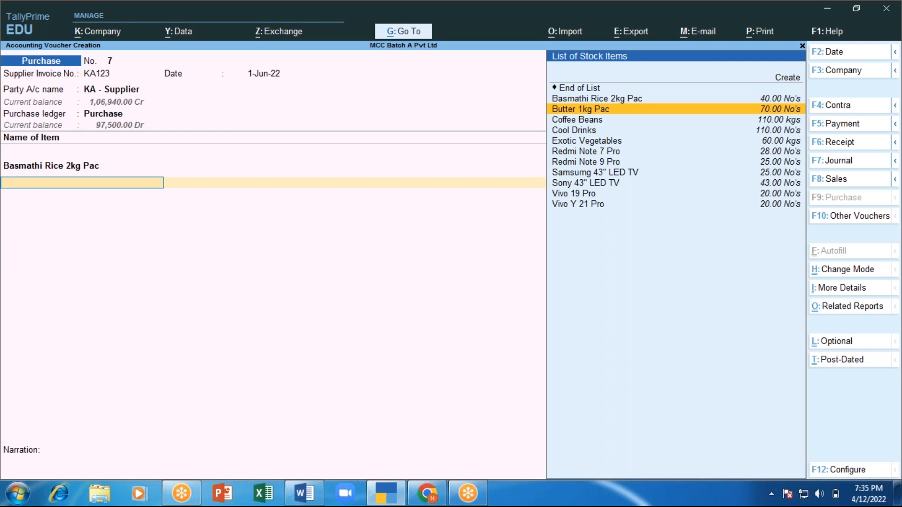
{"action": "key", "text": "Return"}
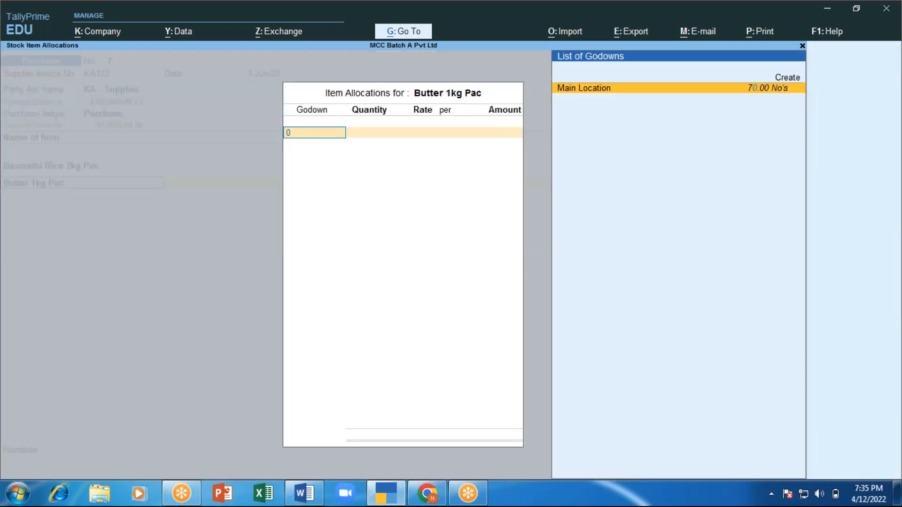
{"action": "key", "text": "Return"}
{"action": "key", "text": "Return"}
{"action": "key", "text": "Return"}
{"action": "key", "text": "Return"}
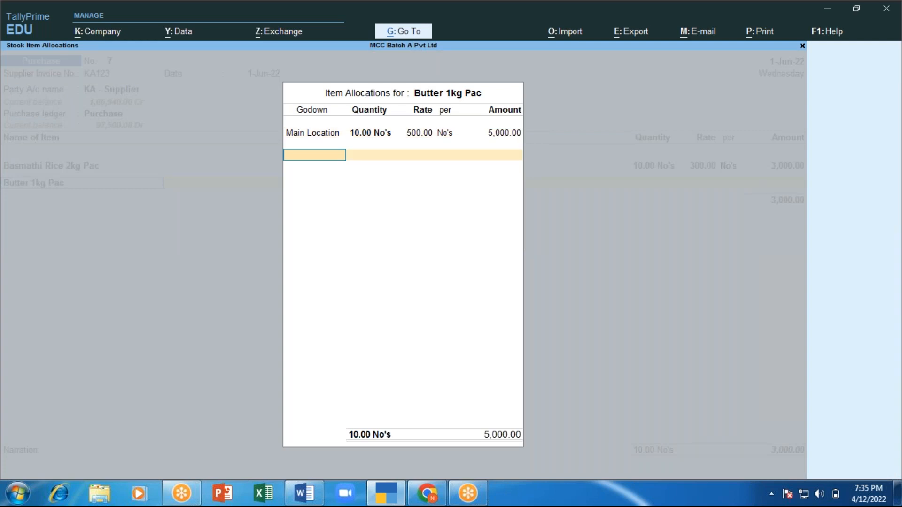
{"action": "key", "text": "Return"}
{"action": "key", "text": "Return"}
Add 10 kgs of Coffee Beans from Main Location at a rate of 250.00
{"action": "key", "text": "Down"}
{"action": "key", "text": "Down"}
{"action": "key", "text": "Down"}
{"action": "key", "text": "Return"}
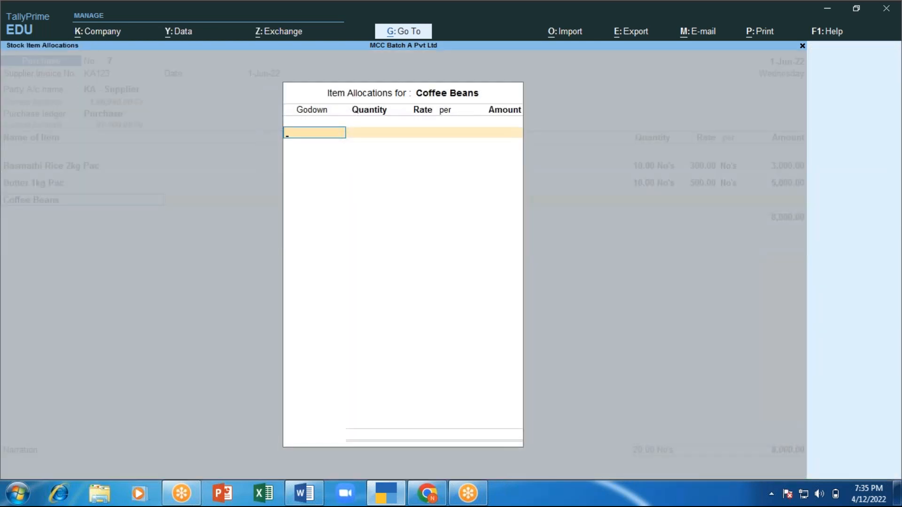
{"action": "key", "text": "Return"}
{"action": "type", "text": "10"}
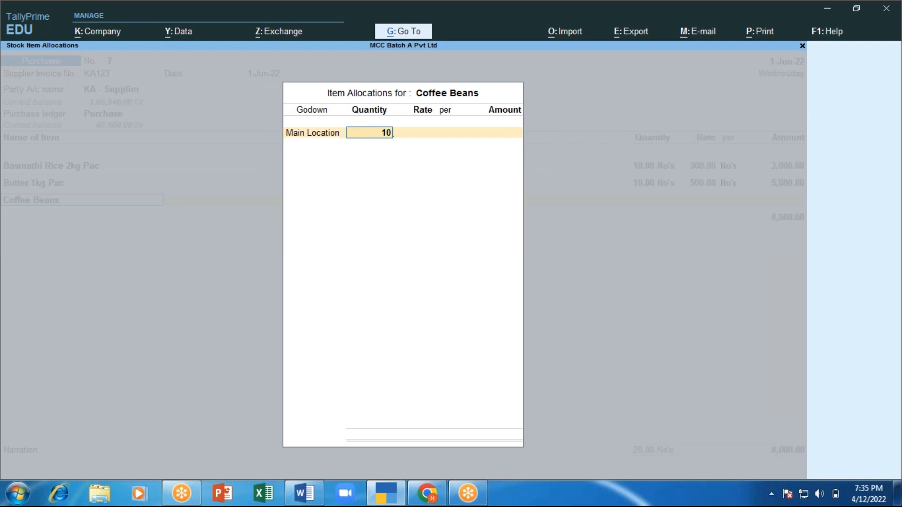
{"action": "key", "text": "Return"}
{"action": "key", "text": "Return"}
{"action": "key", "text": "Return"}
{"action": "key", "text": "Return"}
{"action": "key", "text": "Return"}
{"action": "key", "text": "Return"}
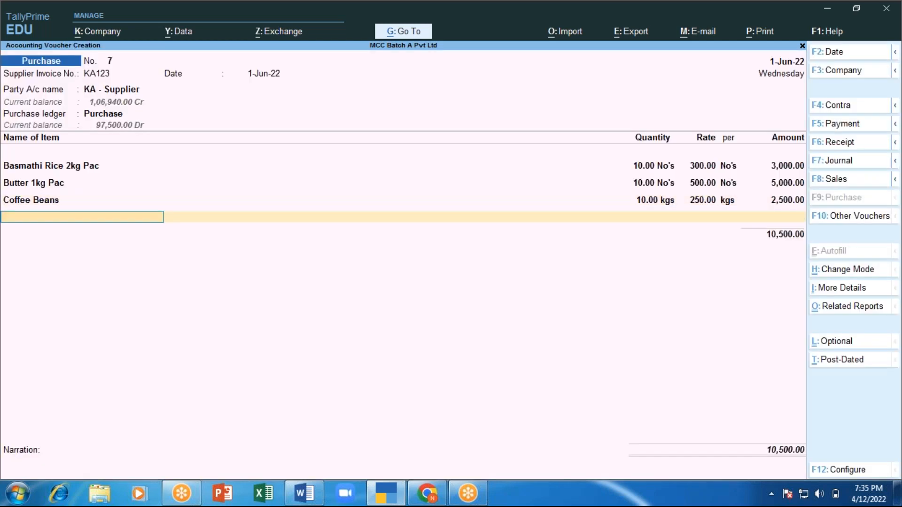
Add 10 No's of Cool Drinks to the purchase voucher at a rate of 100.00
{"action": "key", "text": "Down"}
{"action": "key", "text": "Down"}
{"action": "key", "text": "Down"}
{"action": "key", "text": "Down"}
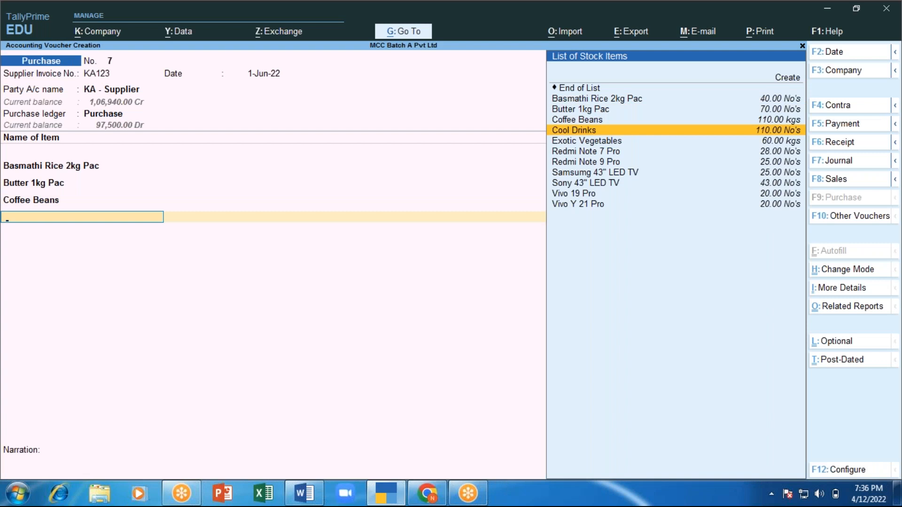
{"action": "key", "text": "Return"}
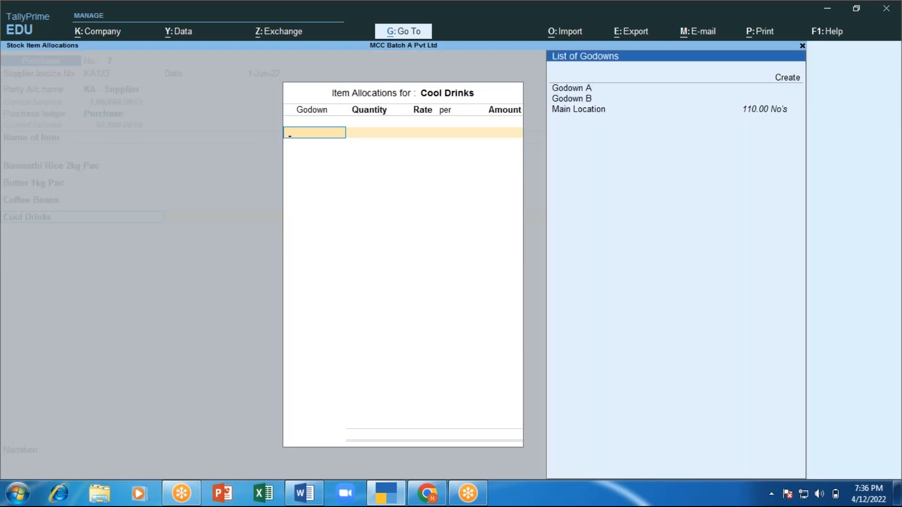
{"action": "key", "text": "Down"}
{"action": "key", "text": "Down"}
{"action": "key", "text": "Return"}
{"action": "type", "text": "10"}
{"action": "key", "text": "Return"}
{"action": "key", "text": "Return"}
{"action": "key", "text": "Return"}
{"action": "key", "text": "Return"}
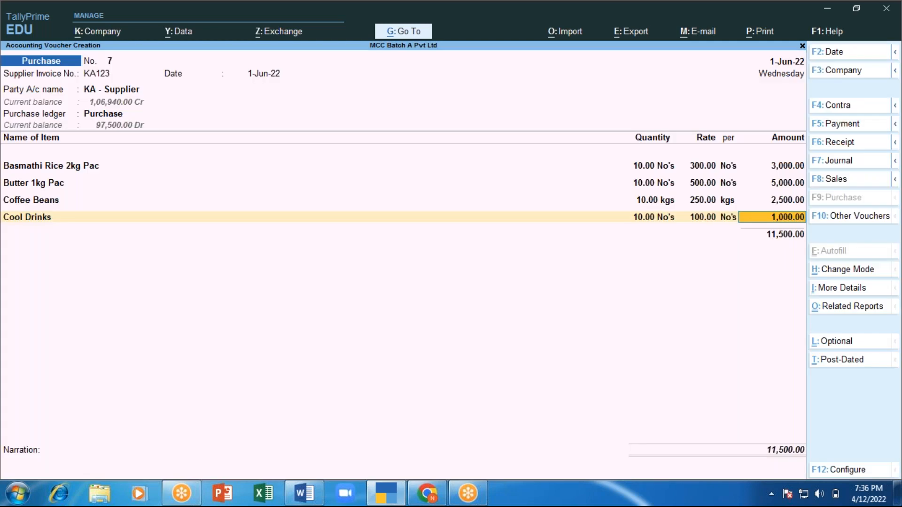
{"action": "key", "text": "Return"}
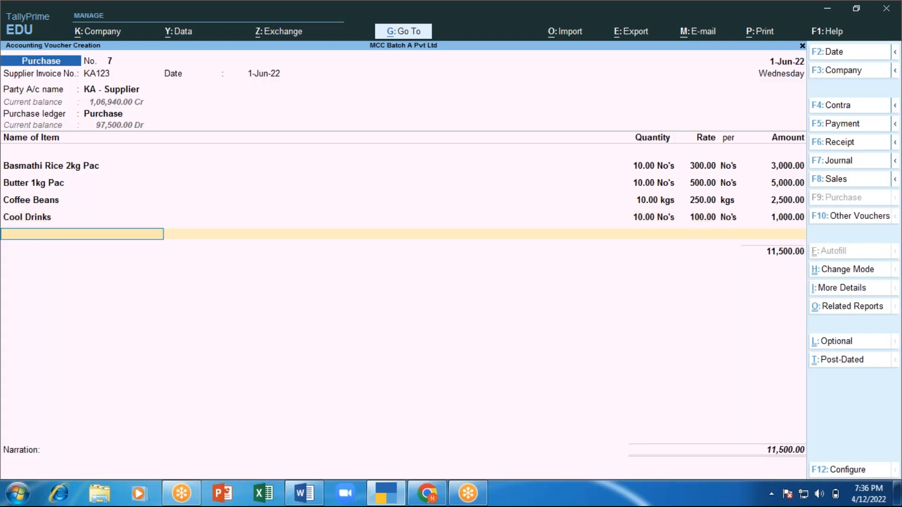
Add 10 kgs of Exotic Vegetables from Main Location at a rate of 200.00
{"action": "type", "text": "Ex"}
{"action": "key", "text": "Return"}
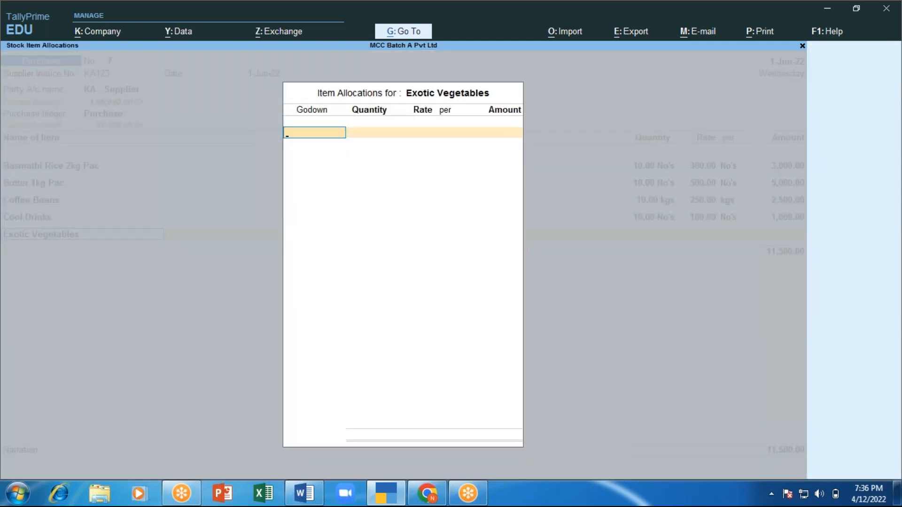
{"action": "key", "text": "Return"}
{"action": "type", "text": "10"}
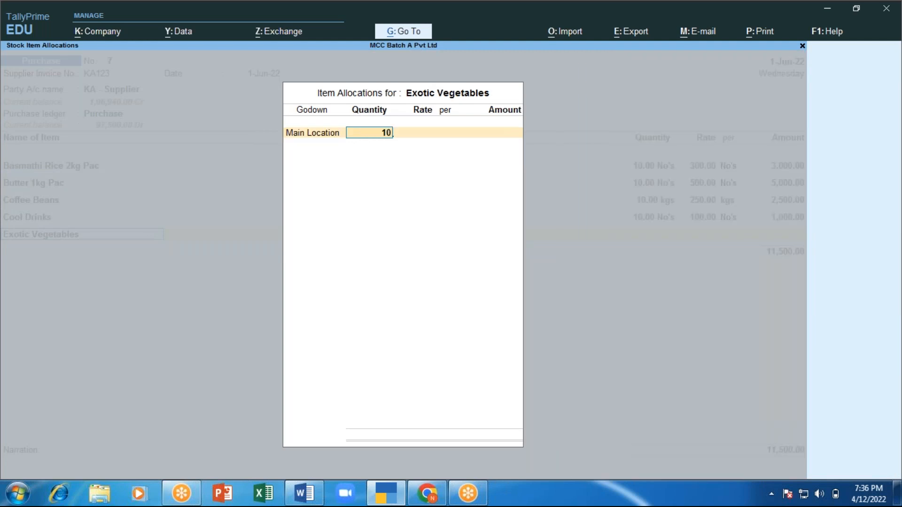
{"action": "key", "text": "Return"}
{"action": "key", "text": "Return"}
{"action": "key", "text": "Return"}
{"action": "key", "text": "Return"}
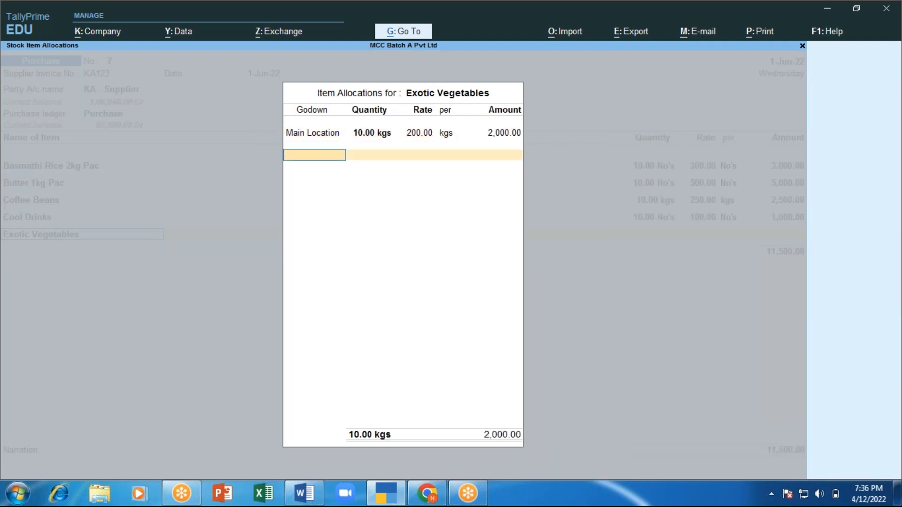
{"action": "key", "text": "Return"}
{"action": "key", "text": "Return"}
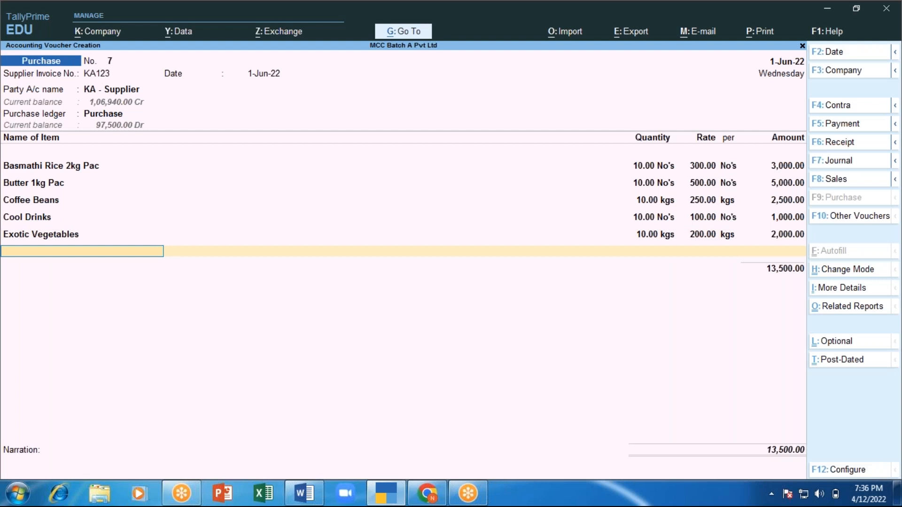
{"action": "key", "text": "Return"}
{"action": "type", "text": "Cgst"}
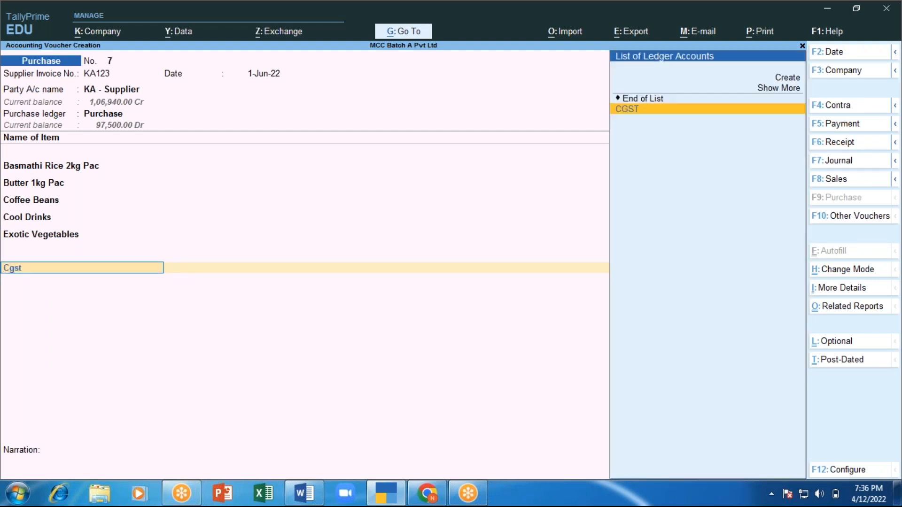
{"action": "key", "text": "Return"}
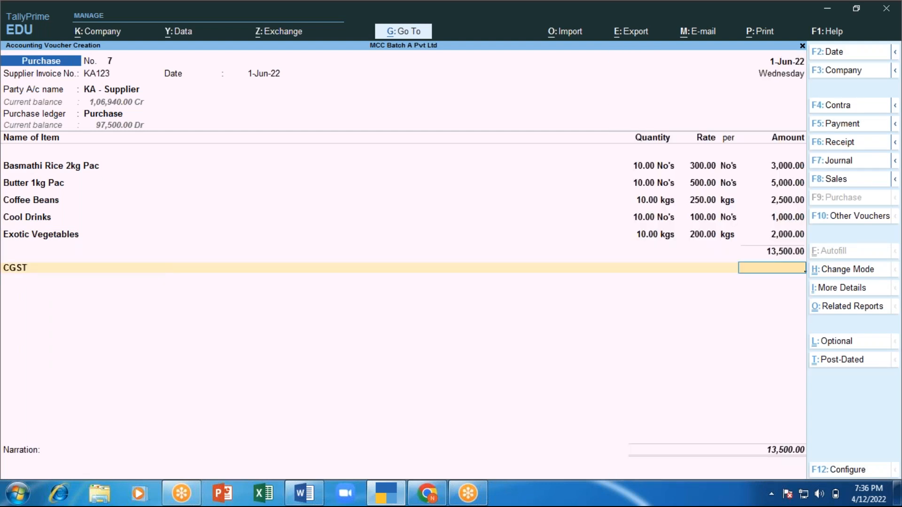
{"action": "key", "text": "BackSpace"}
{"action": "type", "text": "Sg"}
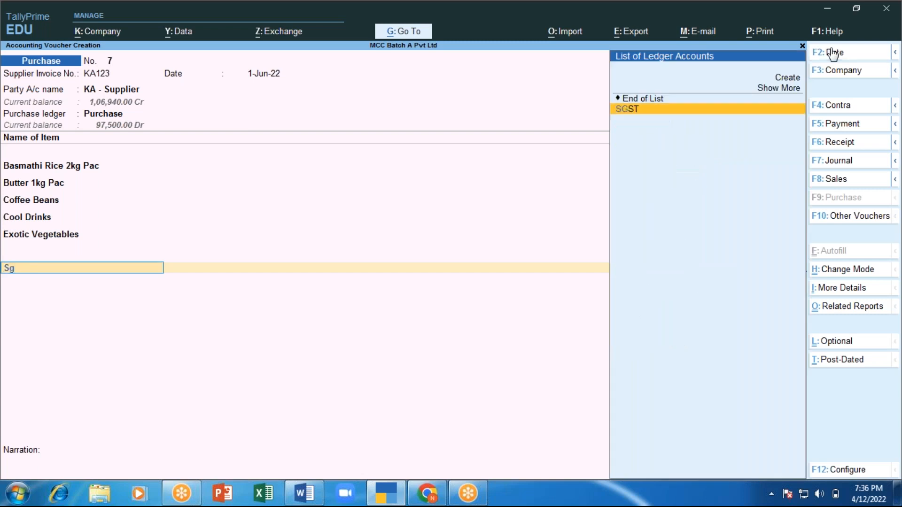
Set the voucher date to 2-Jun-22 and clear the unfinished tax ledger line below the items
{"action": "left_click", "coordinate": [833, 52]}
{"action": "key", "text": "Escape"}
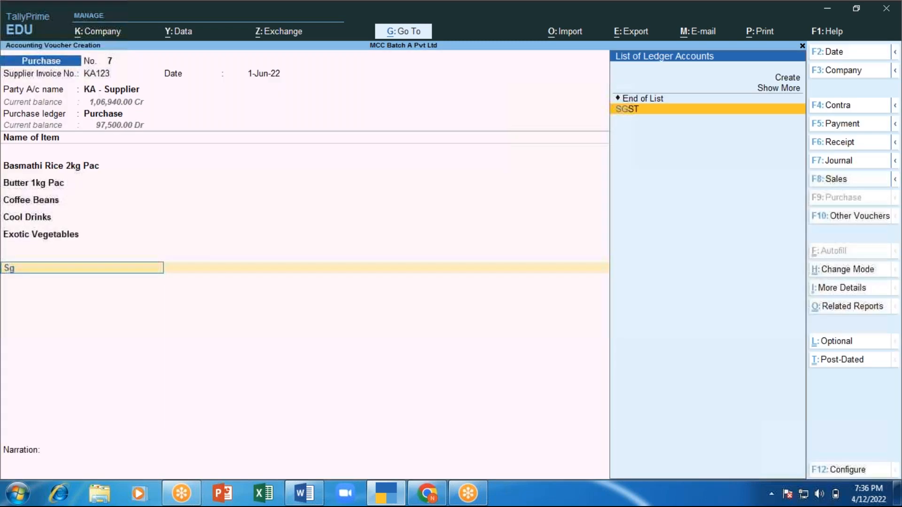
{"action": "key", "text": "BackSpace"}
{"action": "key", "text": "BackSpace"}
{"action": "key", "text": "BackSpace"}
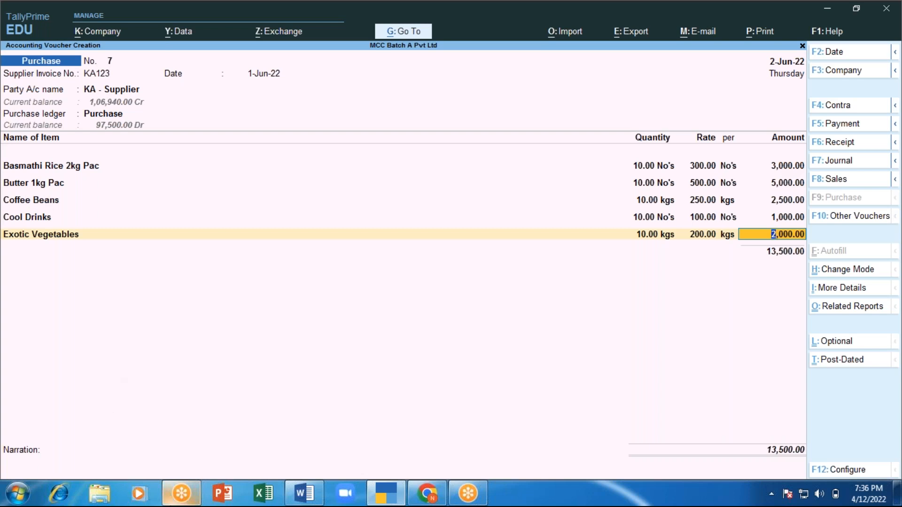
Examine the GST tax analysis of each item in the purchase voucher
{"action": "mouse_move", "coordinate": [181, 493]}
{"action": "key", "text": "ctrl"}
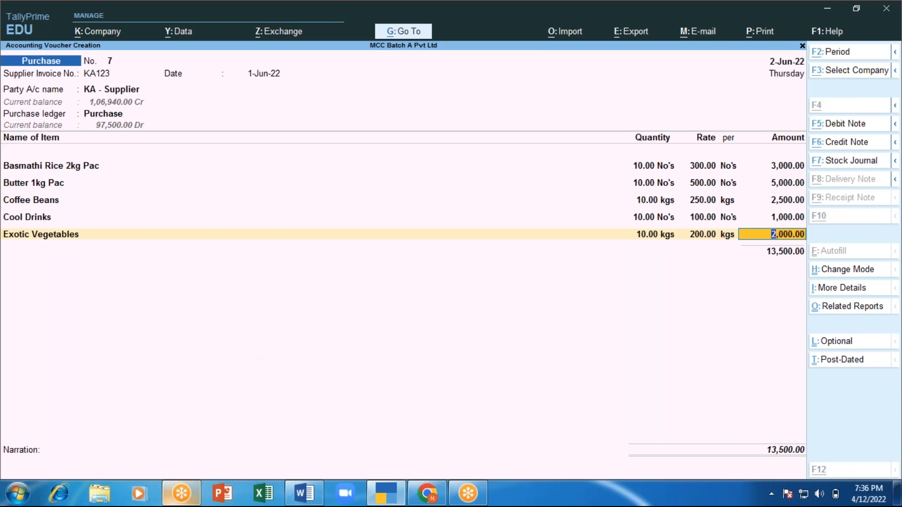
{"action": "key", "text": "ctrl+o"}
{"action": "key", "text": "Down"}
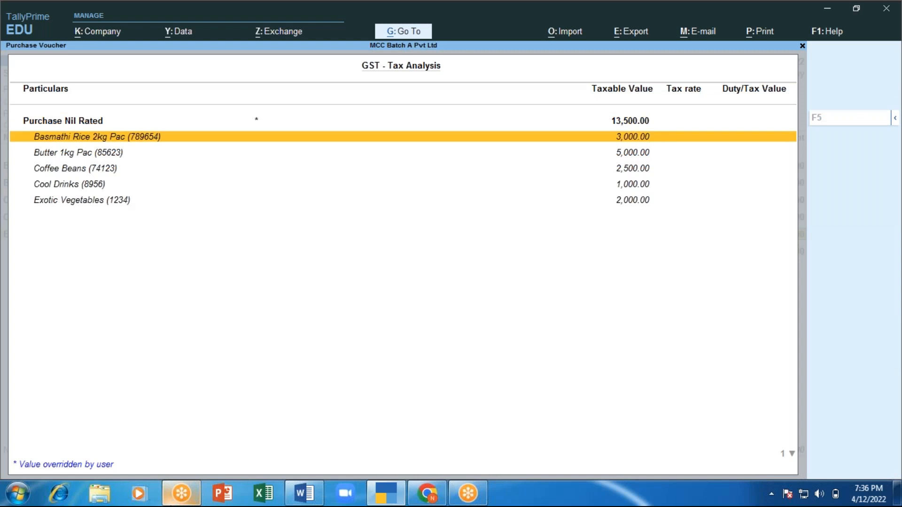
{"action": "key", "text": "Down"}
{"action": "key", "text": "Down"}
{"action": "key", "text": "Down"}
{"action": "key", "text": "Down"}
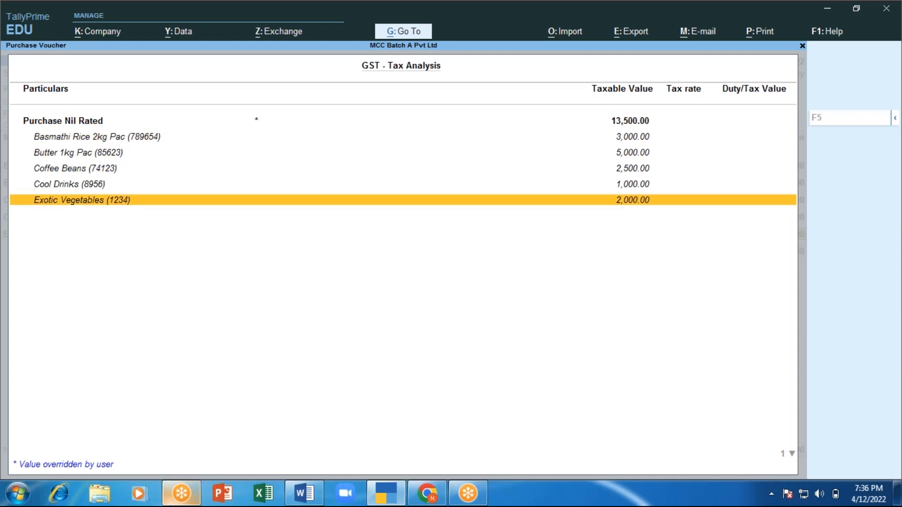
{"action": "key", "text": "Escape"}
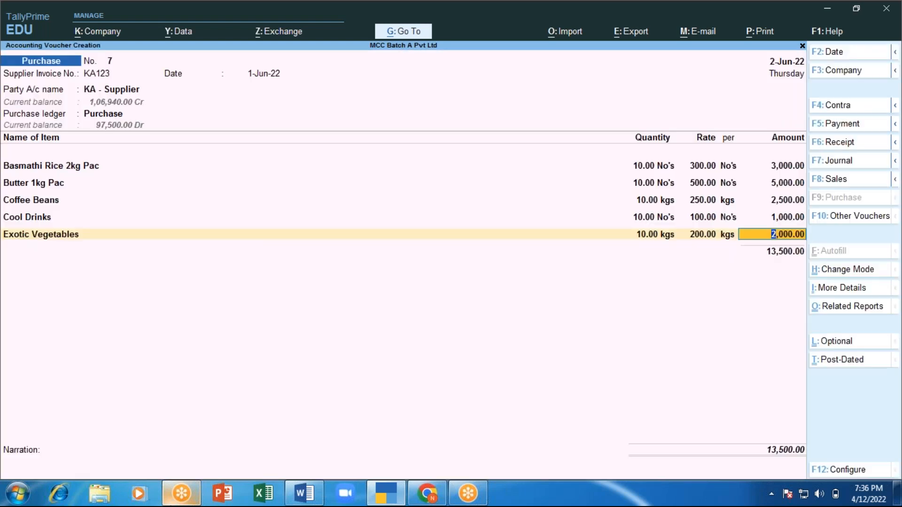
End the item and ledger lists, accept the purchase voucher with its tax conflicts, and leave voucher entry
{"action": "key", "text": "Return"}
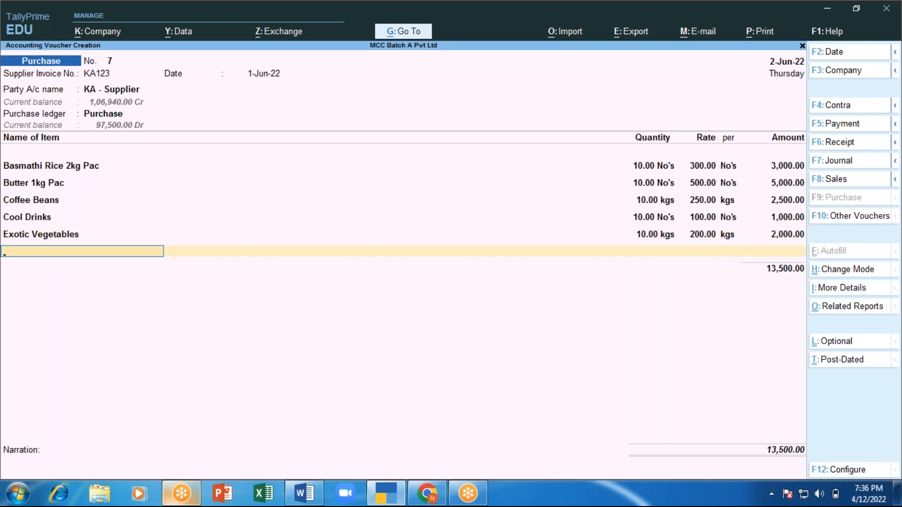
{"action": "key", "text": "Return"}
{"action": "key", "text": "Return"}
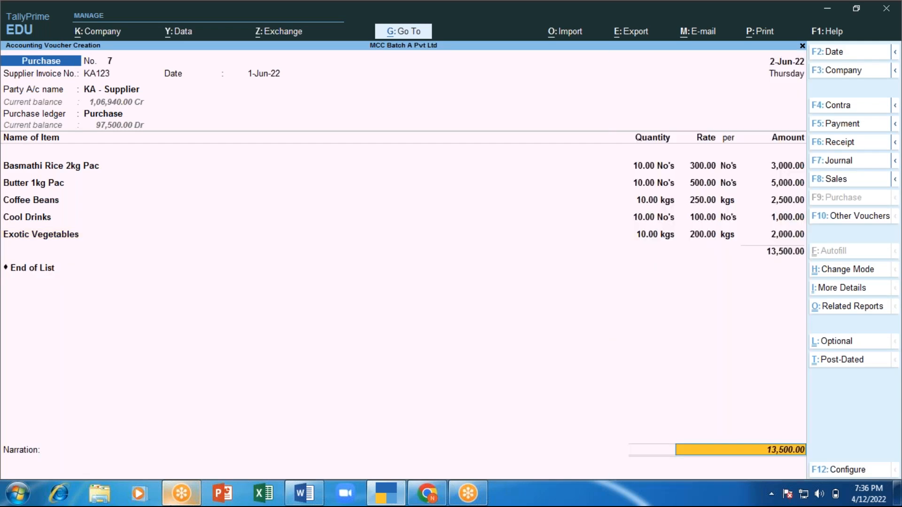
{"action": "key", "text": "Return"}
{"action": "key", "text": "Return"}
{"action": "key", "text": "Return"}
{"action": "key", "text": "Return"}
{"action": "key", "text": "Return"}
{"action": "key", "text": "Return"}
{"action": "key", "text": "Return"}
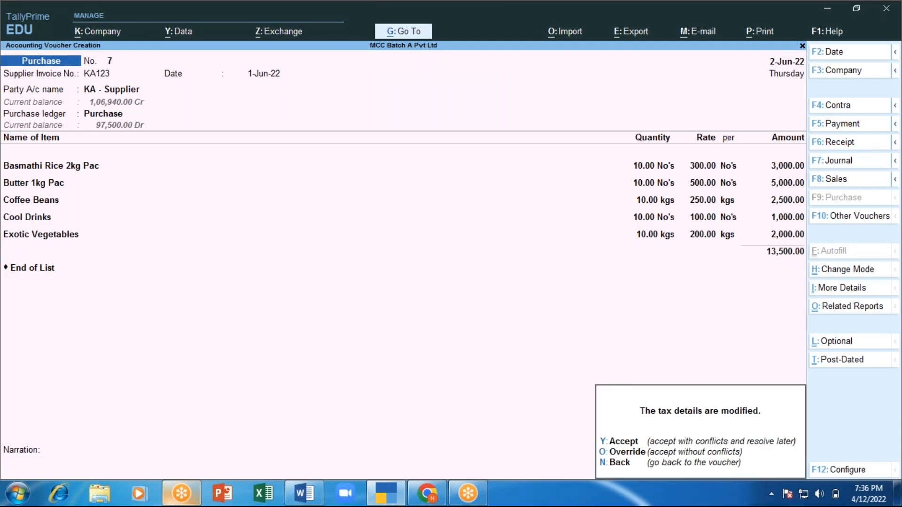
{"action": "key", "text": "y"}
{"action": "key", "text": "Escape"}
{"action": "key", "text": "y"}
Open the GSTR-3B report from the GST reports
{"action": "key", "text": "Down"}
{"action": "key", "text": "Down"}
{"action": "key", "text": "Down"}
{"action": "key", "text": "Down"}
{"action": "key", "text": "Down"}
{"action": "key", "text": "Down"}
{"action": "key", "text": "Down"}
{"action": "key", "text": "Return"}
{"action": "key", "text": "Down"}
{"action": "key", "text": "Down"}
{"action": "key", "text": "Down"}
{"action": "key", "text": "Down"}
{"action": "key", "text": "Down"}
{"action": "key", "text": "Down"}
{"action": "key", "text": "Down"}
{"action": "key", "text": "Down"}
{"action": "key", "text": "Down"}
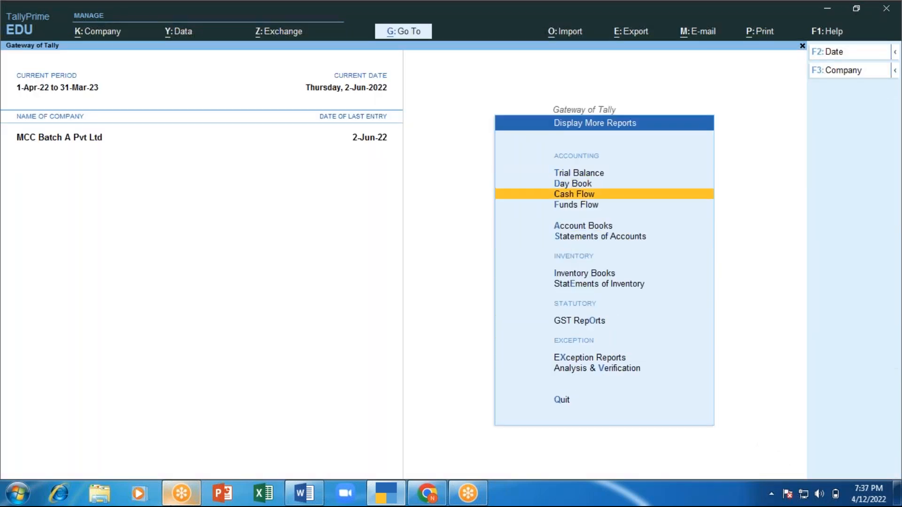
{"action": "key", "text": "Up"}
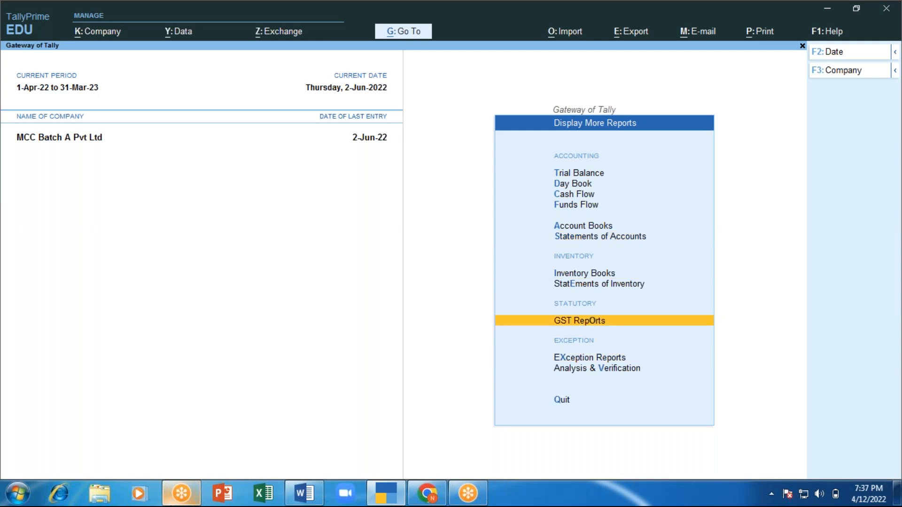
{"action": "key", "text": "Return"}
{"action": "key", "text": "Down"}
{"action": "key", "text": "Down"}
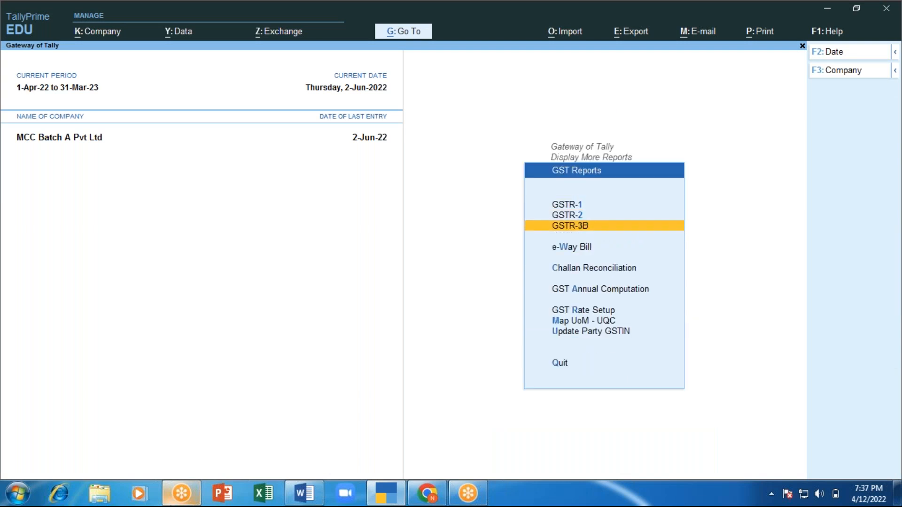
{"action": "key", "text": "Return"}
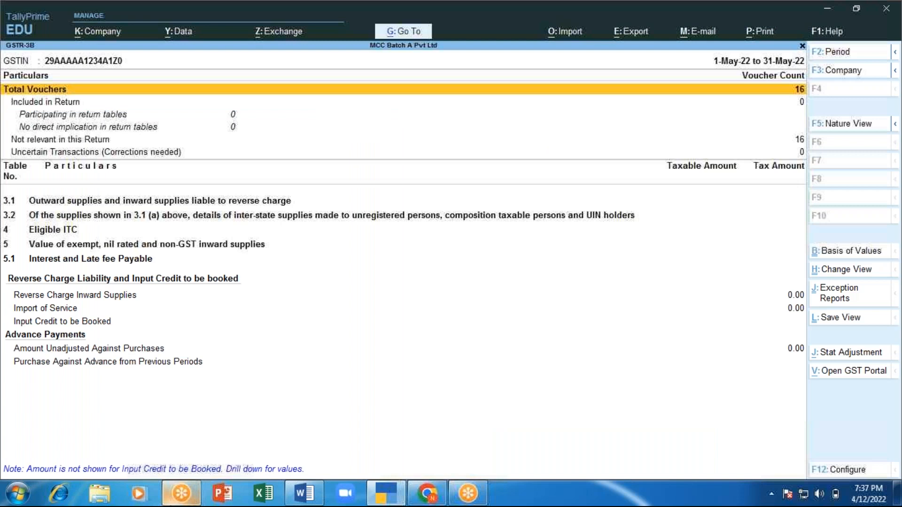
Change the GSTR-3B report period to 1-Jun-22 through 1-Jul-22
{"action": "key", "text": "Down"}
{"action": "key", "text": "Down"}
{"action": "key", "text": "Down"}
{"action": "key", "text": "Down"}
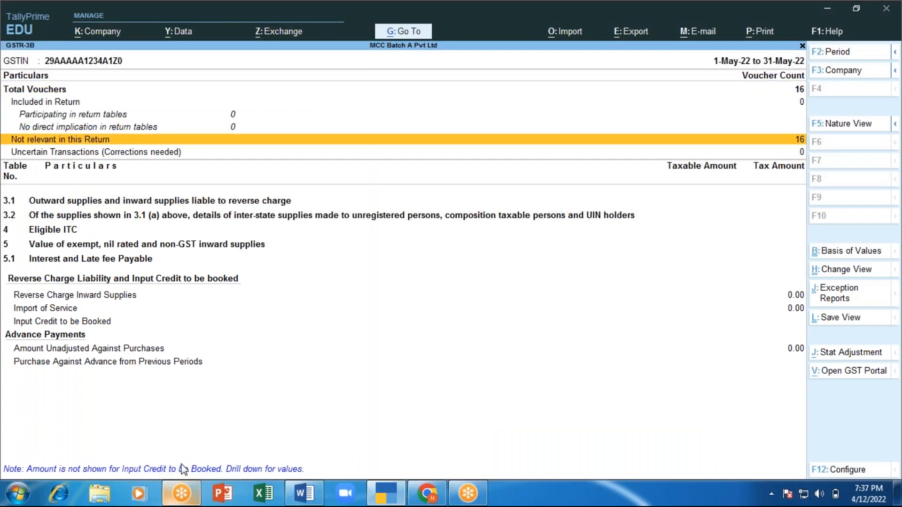
{"action": "key", "text": "F2"}
{"action": "type", "text": "1-6"}
{"action": "key", "text": "Return"}
{"action": "type", "text": "1.7"}
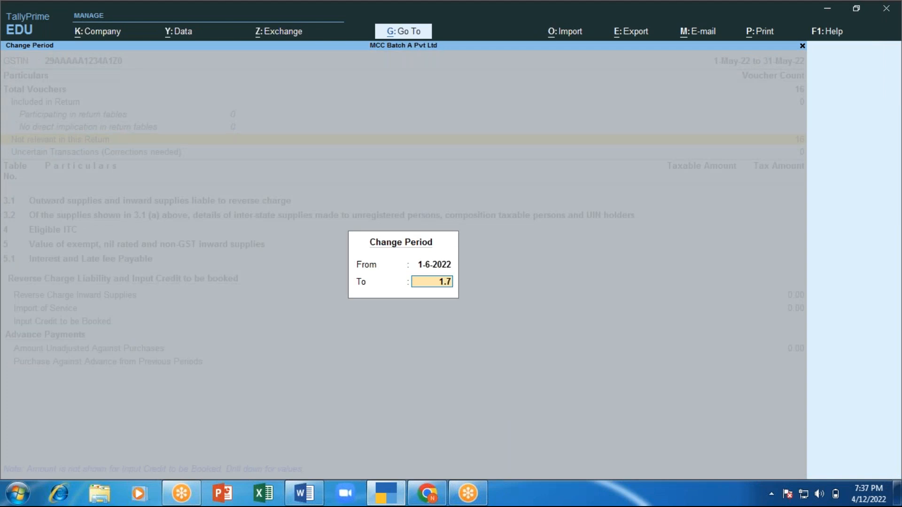
{"action": "key", "text": "Return"}
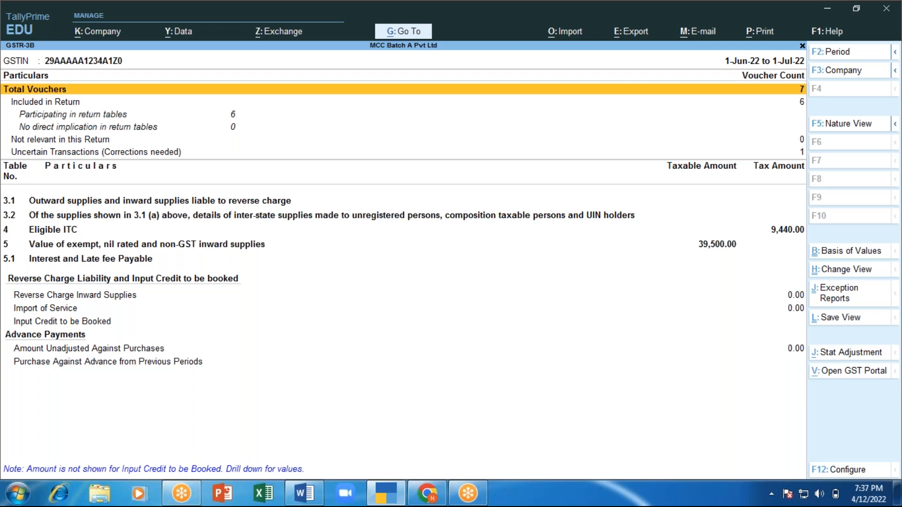
Drill into the uncertain transactions to list the voucher whose nature of transaction, taxable value and tax rate were modified
{"action": "left_click", "coordinate": [96, 152]}
{"action": "key", "text": "Return"}
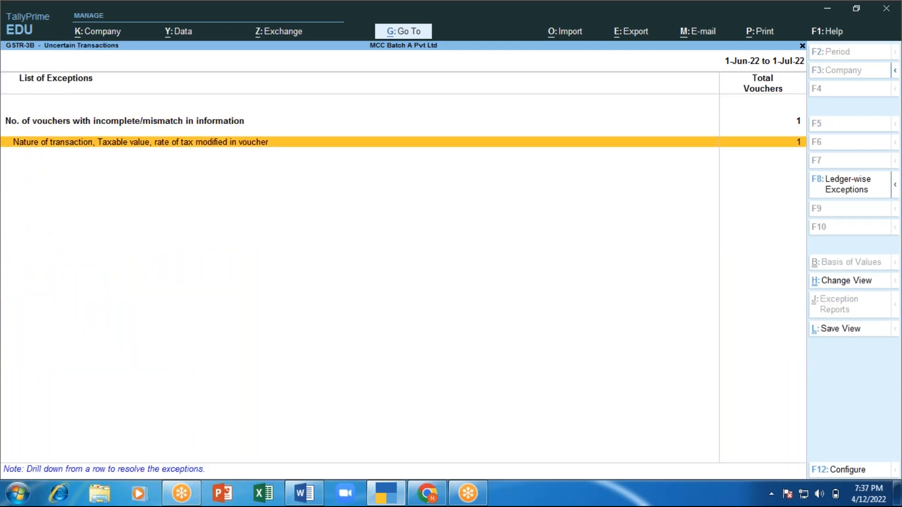
{"action": "key", "text": "Return"}
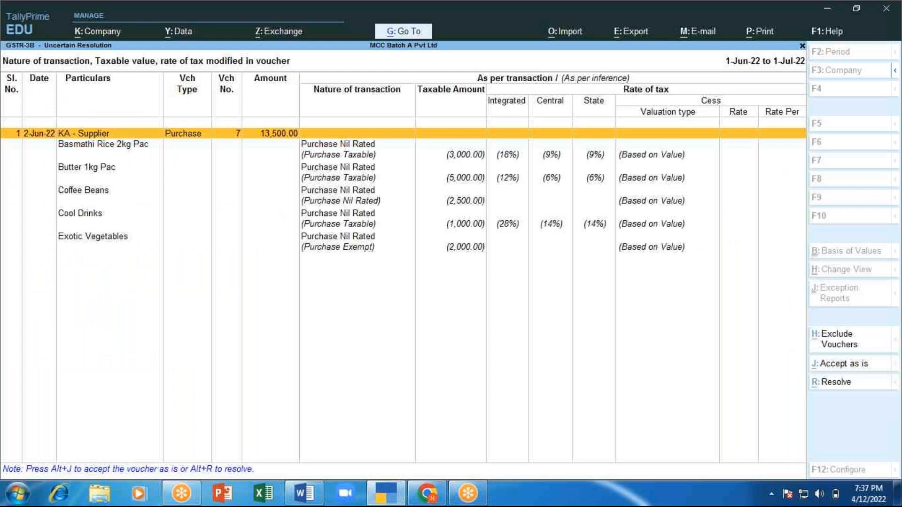
Start resolving the voucher, setting Basmathi Rice 2kg Pac to Purchase Taxable with a taxable amount of 3000
{"action": "key", "text": "alt+r"}
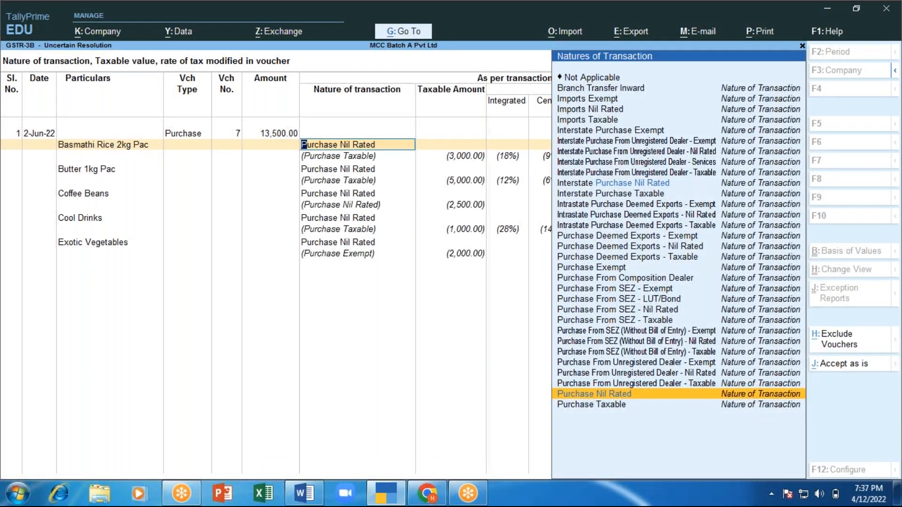
{"action": "key", "text": "Down"}
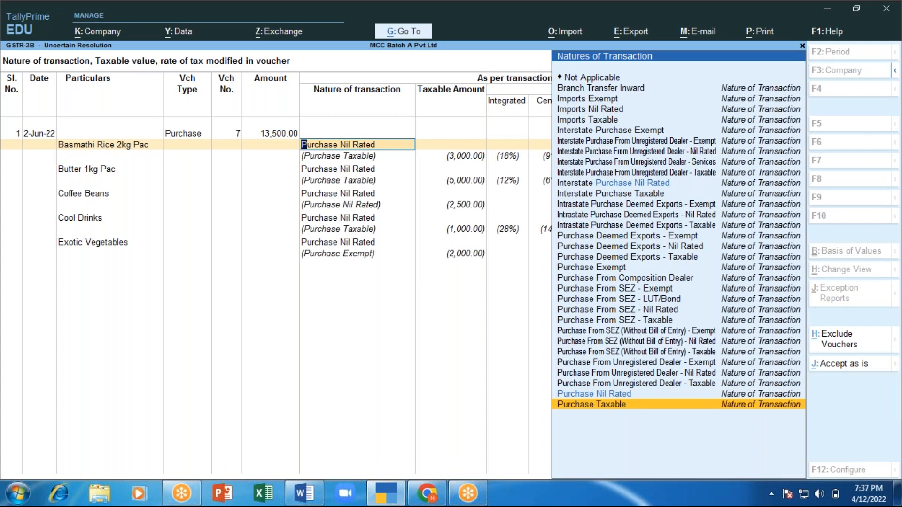
{"action": "key", "text": "Return"}
{"action": "type", "text": "3000"}
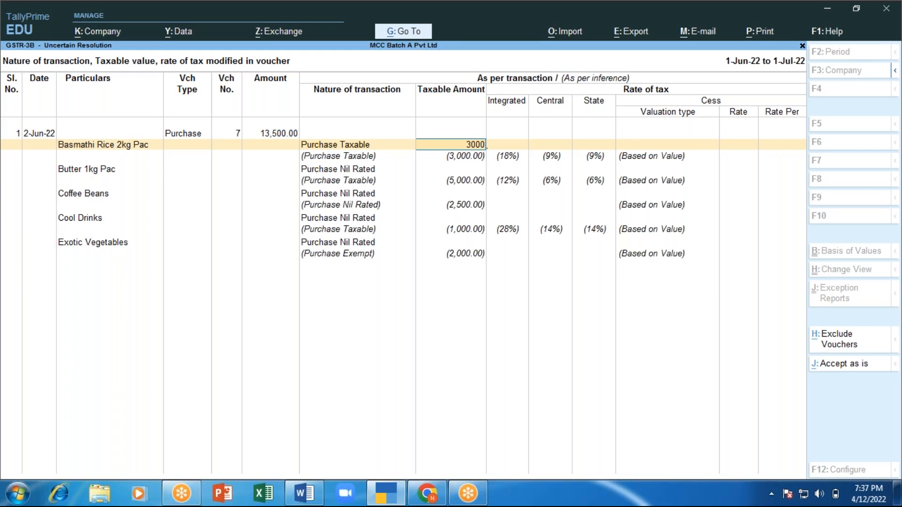
{"action": "key", "text": "Return"}
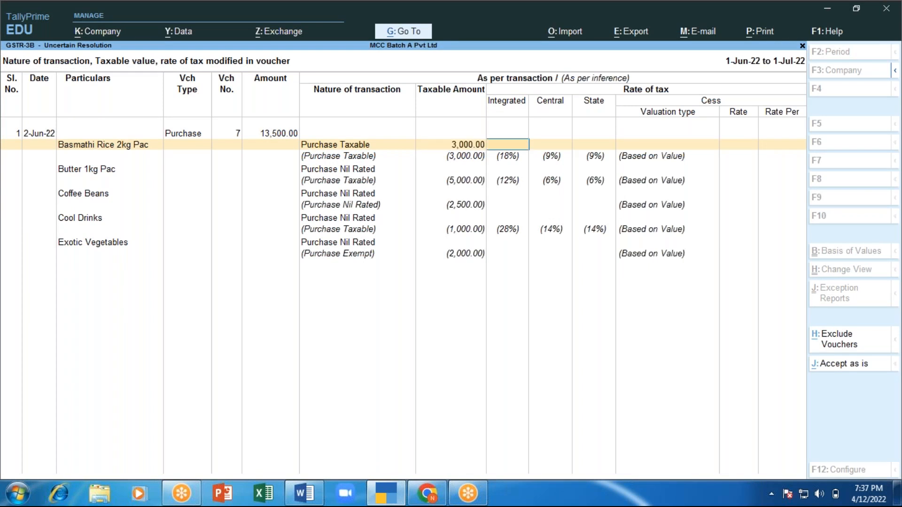
Set Basmathi Rice 2kg Pac to 18% integrated, 9% central and 9% state tax, with cess valuation Based on Value
{"action": "type", "text": "18"}
{"action": "key", "text": "Return"}
{"action": "type", "text": "9"}
{"action": "key", "text": "Return"}
{"action": "type", "text": "9"}
{"action": "key", "text": "Return"}
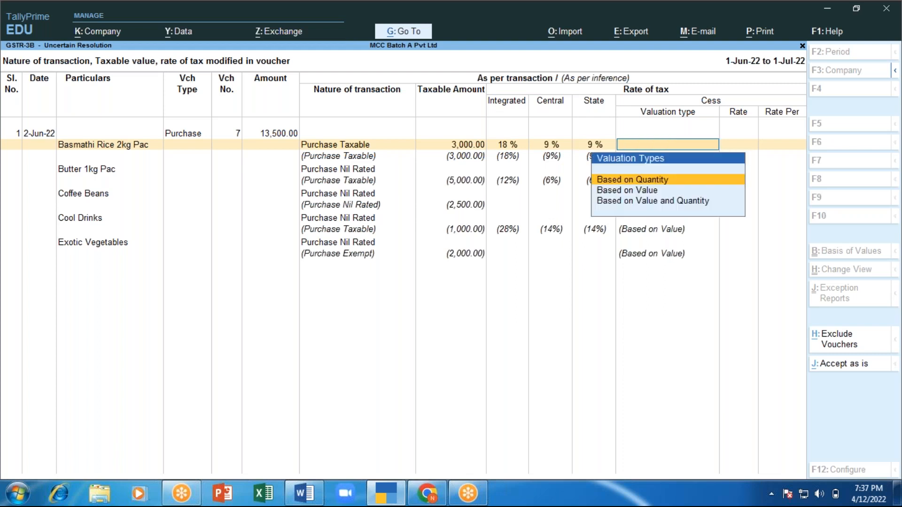
{"action": "key", "text": "Down"}
{"action": "key", "text": "Return"}
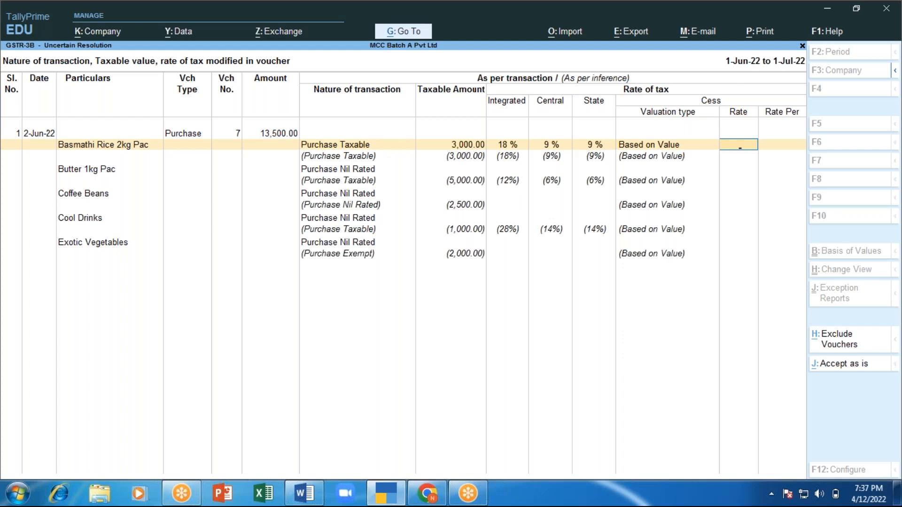
{"action": "type", "text": "30"}
{"action": "key", "text": "Return"}
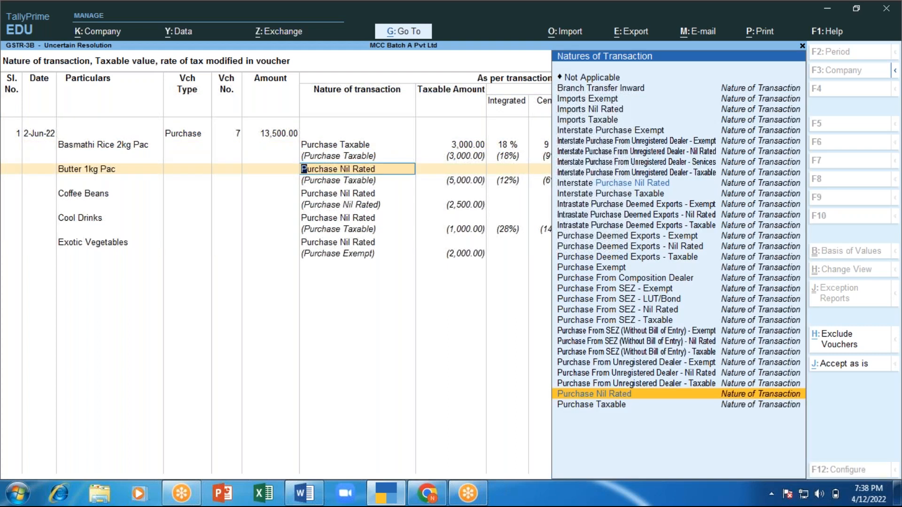
{"action": "key", "text": "BackSpace"}
{"action": "key", "text": "BackSpace"}
{"action": "key", "text": "BackSpace"}
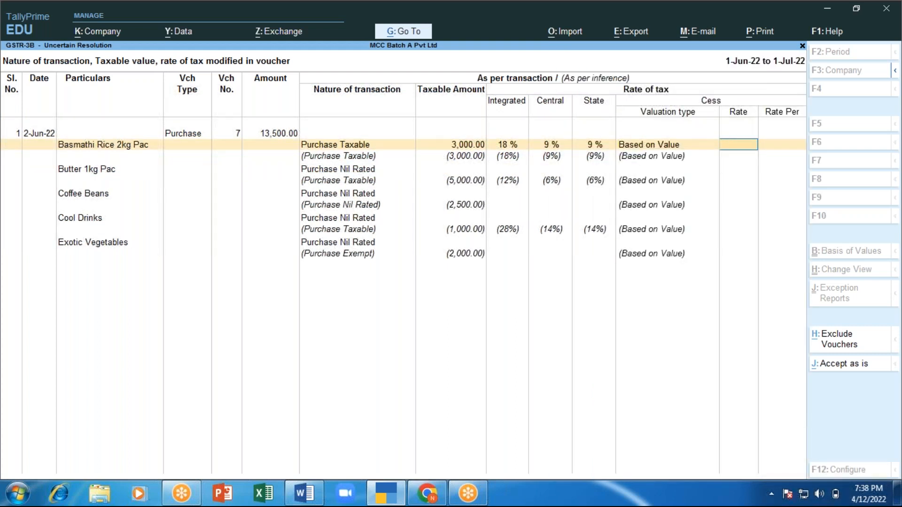
Set the cess rate of Basmathi Rice 2kg Pac to 18%
{"action": "type", "text": "18"}
{"action": "key", "text": "Return"}
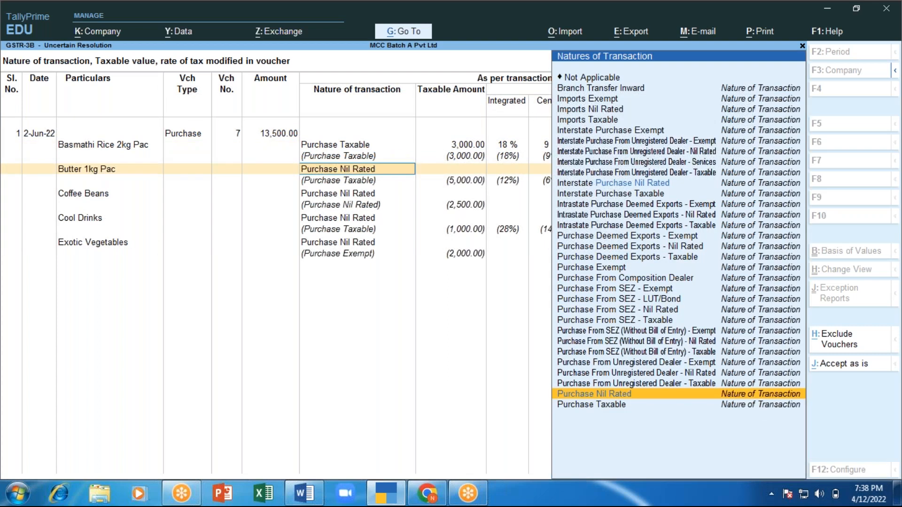
Set Butter 1kg Pac to Purchase Taxable with a taxable amount of 5000
{"action": "key", "text": "Down"}
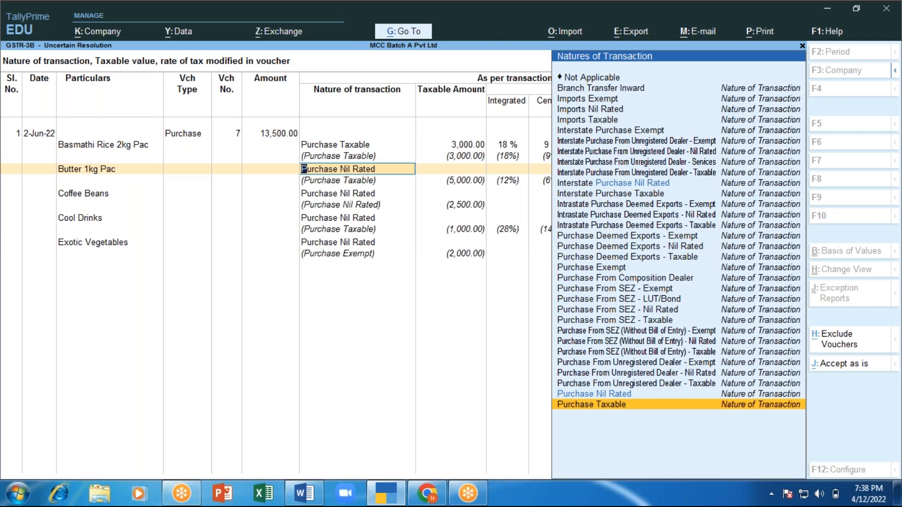
{"action": "key", "text": "Return"}
{"action": "type", "text": "5000"}
{"action": "key", "text": "Return"}
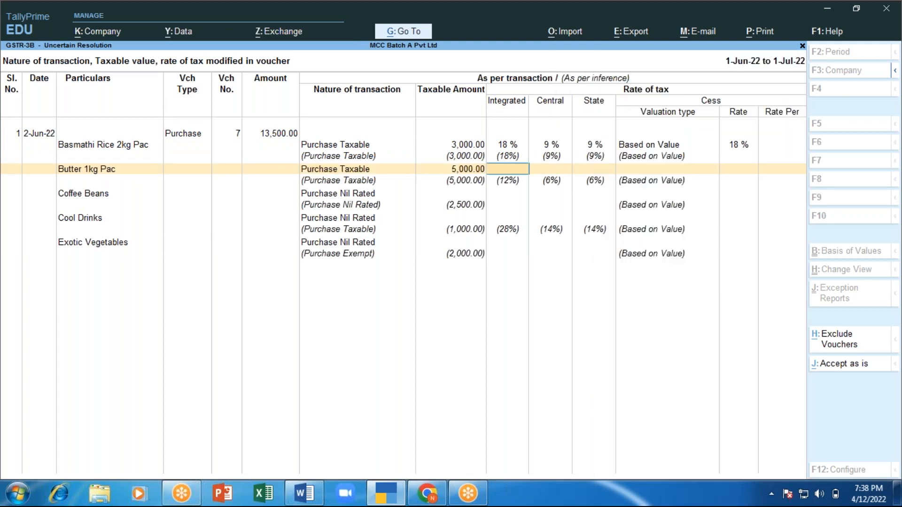
Set Butter 1kg Pac to 12% integrated, 6% central and 6% state tax, with cess valuation Based on Value
{"action": "type", "text": "12"}
{"action": "key", "text": "Return"}
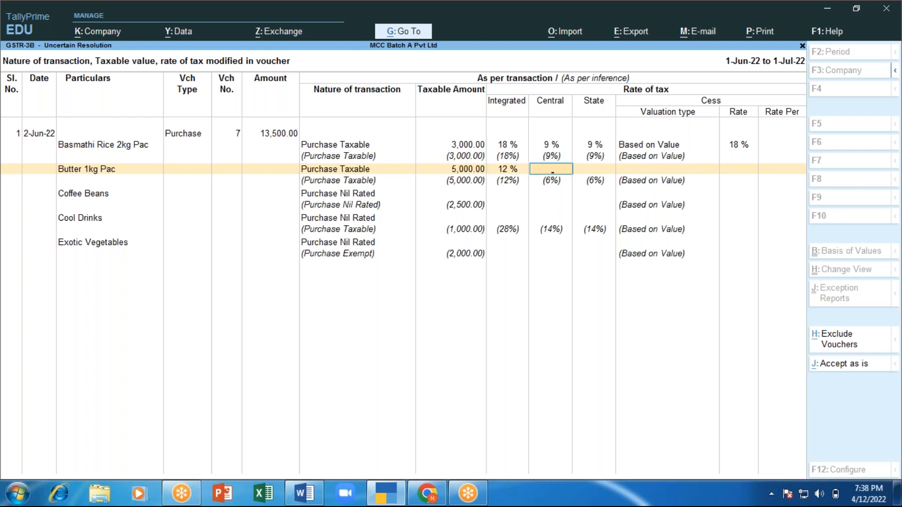
{"action": "type", "text": "6"}
{"action": "key", "text": "Return"}
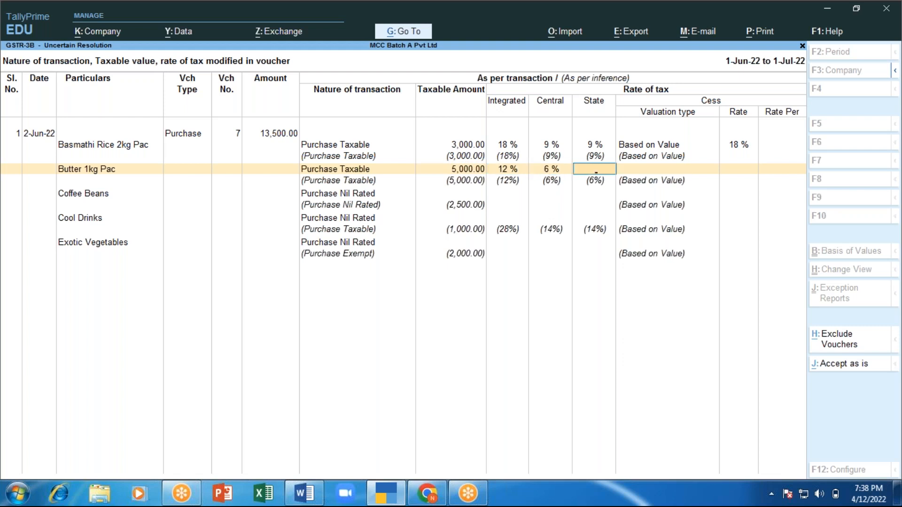
{"action": "type", "text": "6"}
{"action": "key", "text": "Return"}
{"action": "key", "text": "Down"}
{"action": "key", "text": "Return"}
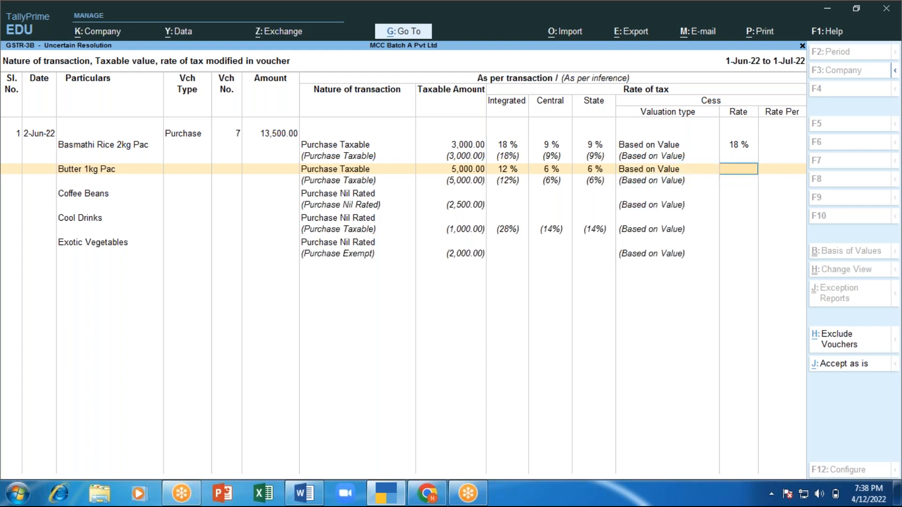
Set the cess rate of Butter 1kg Pac to 12%
{"action": "type", "text": "12"}
{"action": "key", "text": "Return"}
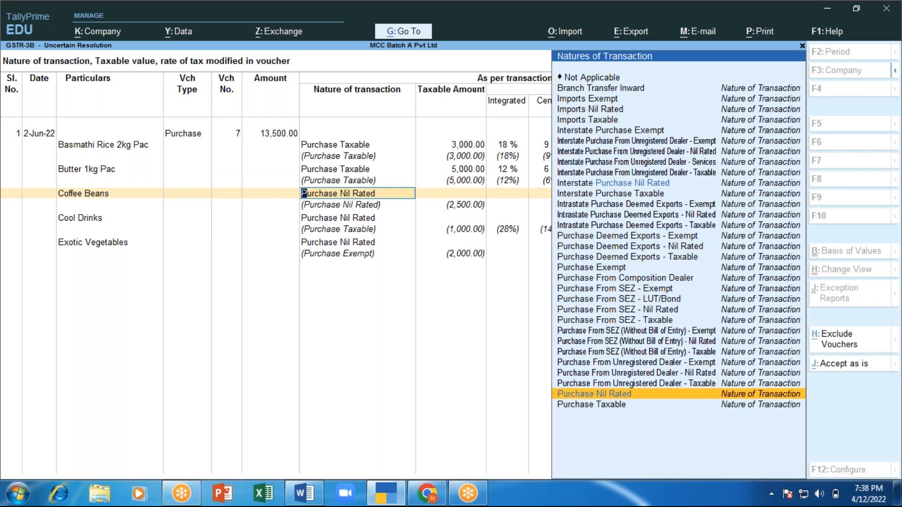
Keep Coffee Beans as Purchase Nil Rated and set its cess valuation to Based on Quantity with a rate per unit of 250
{"action": "key", "text": "Return"}
{"action": "key", "text": "Return"}
{"action": "key", "text": "Return"}
{"action": "key", "text": "Return"}
{"action": "key", "text": "Return"}
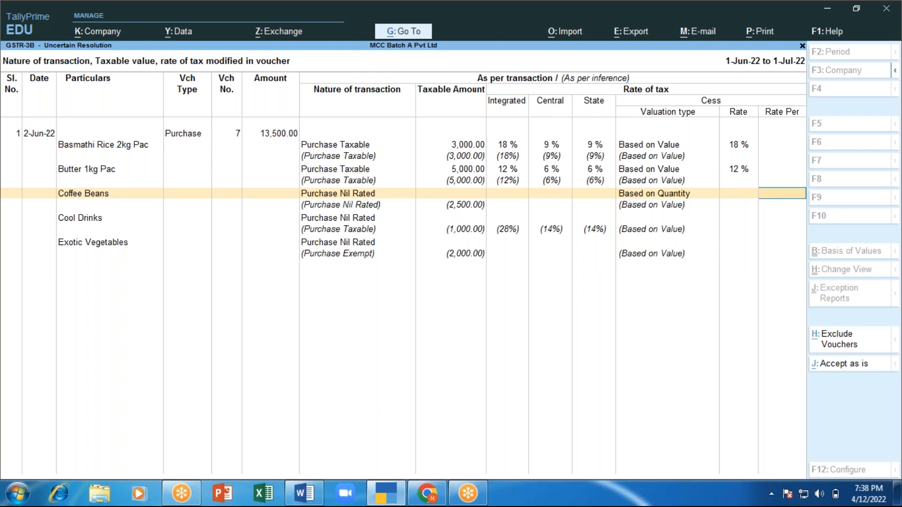
{"action": "type", "text": "23"}
{"action": "key", "text": "BackSpace"}
{"action": "type", "text": "50"}
{"action": "key", "text": "Return"}
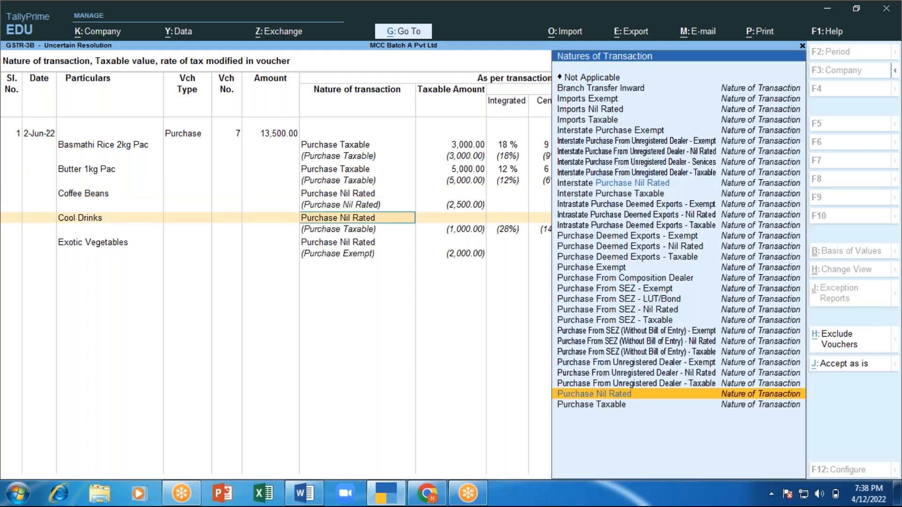
Keep Cool Drinks as Purchase Nil Rated and set its taxable amount to 10,000
{"action": "key", "text": "Return"}
{"action": "key", "text": "Return"}
{"action": "key", "text": "Return"}
{"action": "key", "text": "Return"}
{"action": "key", "text": "Return"}
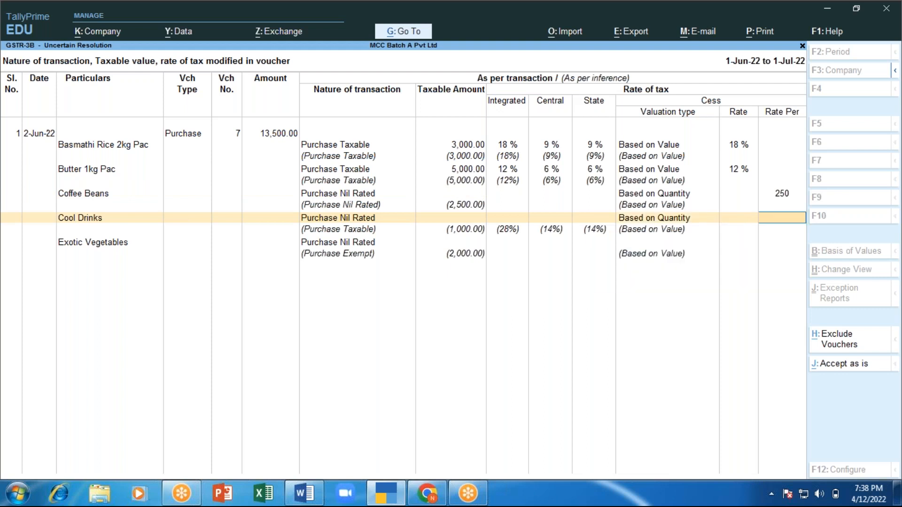
{"action": "key", "text": "BackSpace"}
{"action": "key", "text": "BackSpace"}
{"action": "key", "text": "BackSpace"}
{"action": "key", "text": "BackSpace"}
{"action": "key", "text": "BackSpace"}
{"action": "type", "text": "10,000"}
{"action": "key", "text": "Return"}
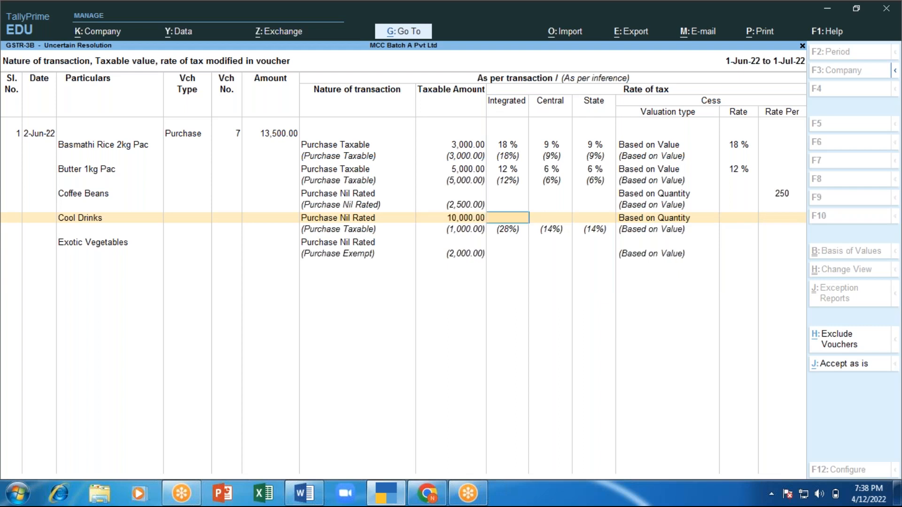
Set Cool Drinks to 28% integrated, 14% central and 14% state tax
{"action": "type", "text": "28"}
{"action": "key", "text": "Return"}
{"action": "type", "text": "14"}
{"action": "key", "text": "Return"}
{"action": "type", "text": "14"}
{"action": "key", "text": "Return"}
{"action": "key", "text": "Return"}
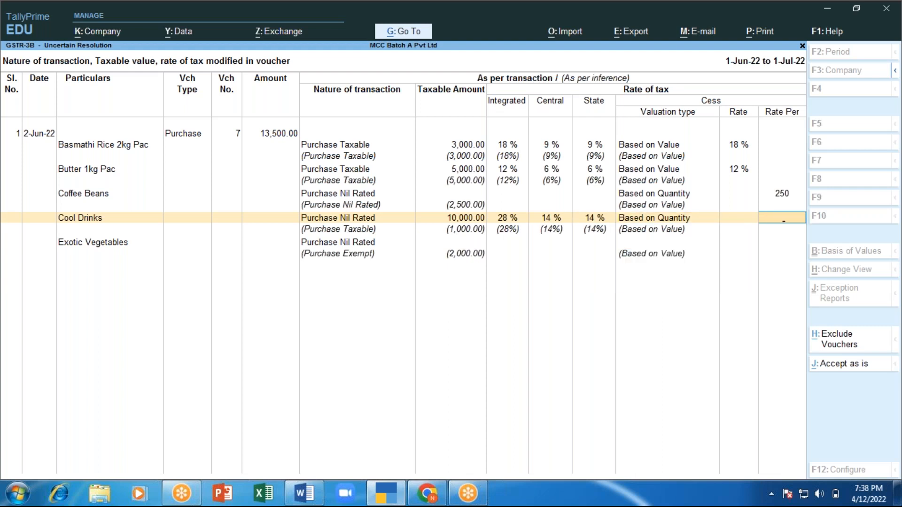
Go back to Coffee Beans, clear its cess valuation type and set it to Based on Value without a rate
{"action": "key", "text": "BackSpace"}
{"action": "key", "text": "BackSpace"}
{"action": "key", "text": "BackSpace"}
{"action": "key", "text": "BackSpace"}
{"action": "key", "text": "BackSpace"}
{"action": "key", "text": "BackSpace"}
{"action": "key", "text": "BackSpace"}
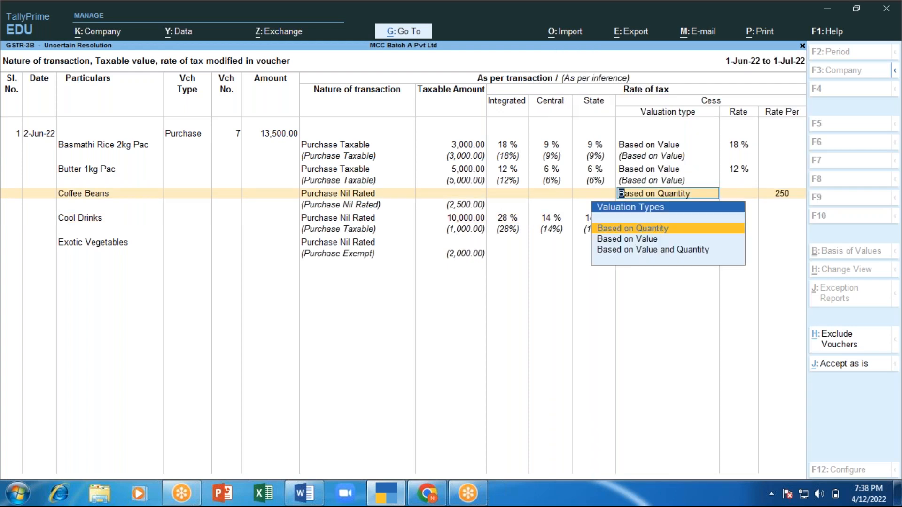
{"action": "key", "text": "Down"}
{"action": "type", "text": "q"}
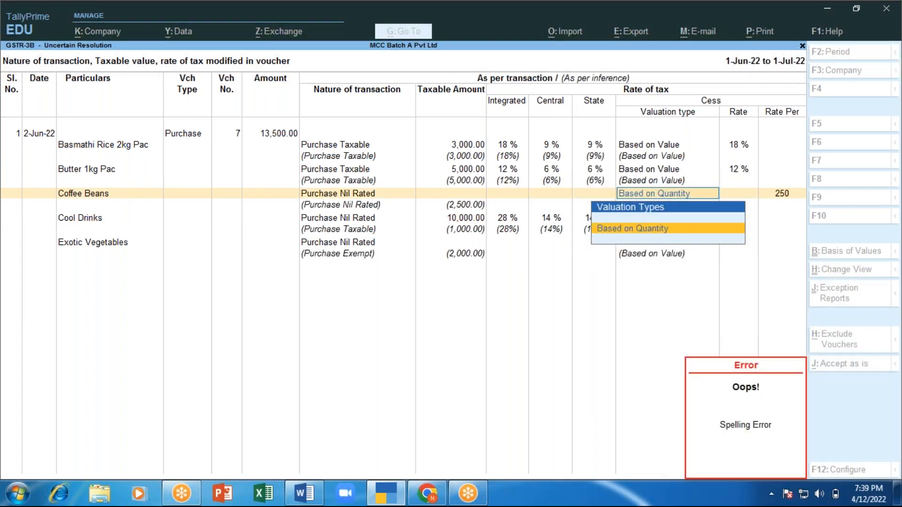
{"action": "key", "text": "BackSpace"}
{"action": "key", "text": "BackSpace"}
{"action": "key", "text": "BackSpace"}
{"action": "key", "text": "BackSpace"}
{"action": "key", "text": "BackSpace"}
{"action": "key", "text": "BackSpace"}
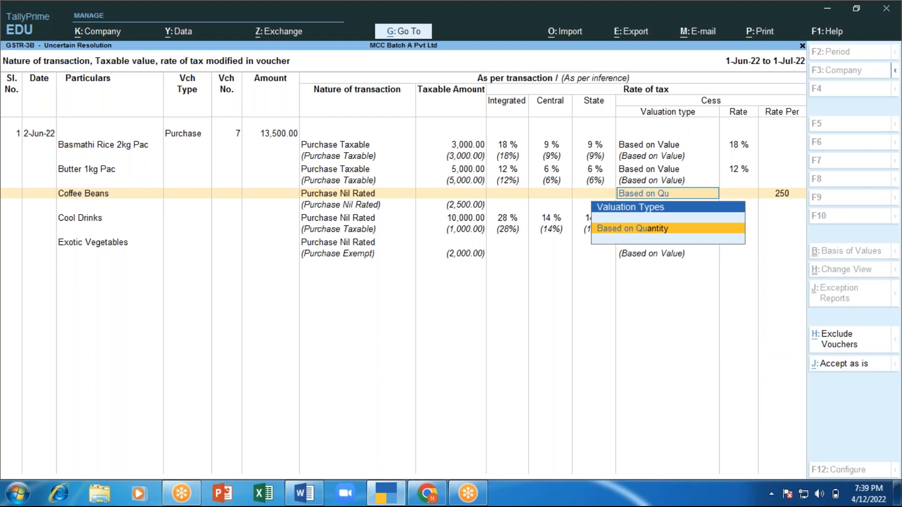
{"action": "key", "text": "BackSpace"}
{"action": "key", "text": "BackSpace"}
{"action": "key", "text": "BackSpace"}
{"action": "key", "text": "BackSpace"}
{"action": "key", "text": "BackSpace"}
{"action": "key", "text": "BackSpace"}
{"action": "key", "text": "BackSpace"}
{"action": "key", "text": "BackSpace"}
{"action": "key", "text": "BackSpace"}
{"action": "key", "text": "BackSpace"}
{"action": "key", "text": "BackSpace"}
{"action": "key", "text": "BackSpace"}
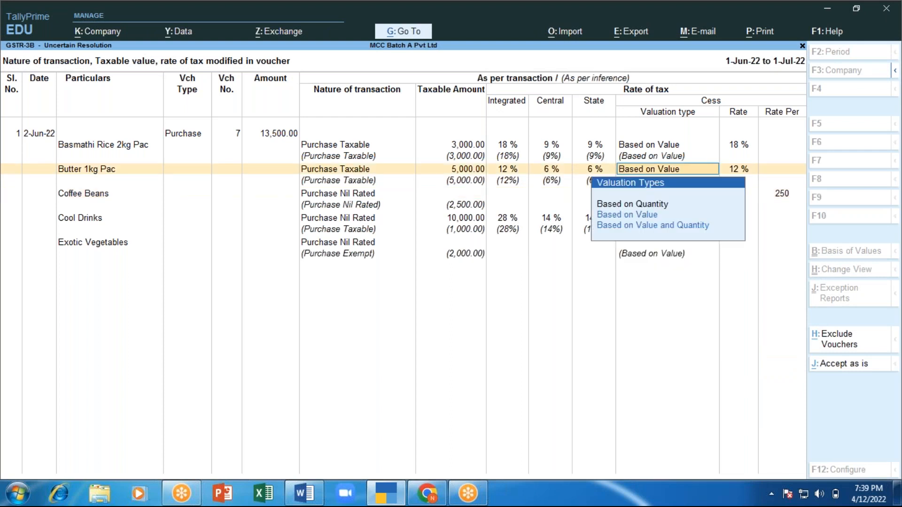
{"action": "key", "text": "Return"}
{"action": "key", "text": "Return"}
{"action": "key", "text": "Return"}
{"action": "key", "text": "Return"}
{"action": "key", "text": "Return"}
{"action": "key", "text": "Return"}
{"action": "key", "text": "Return"}
{"action": "key", "text": "Return"}
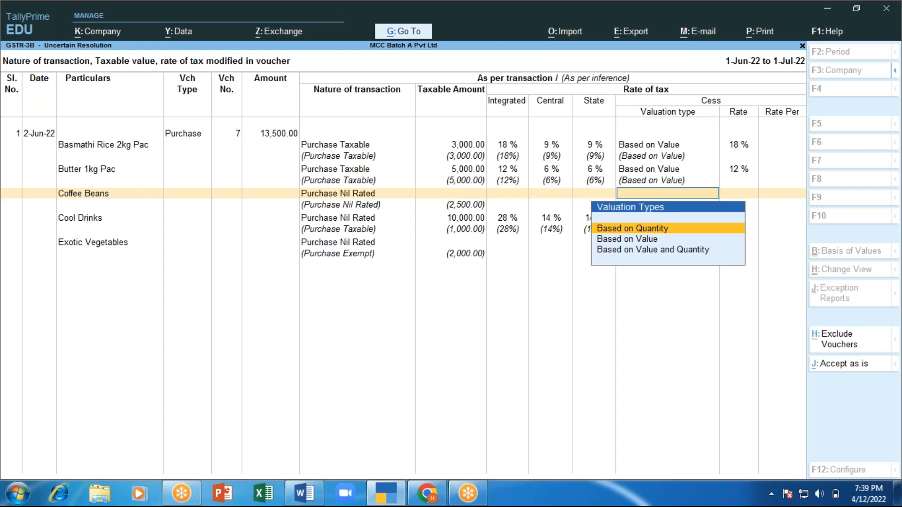
{"action": "key", "text": "Down"}
{"action": "key", "text": "Return"}
{"action": "key", "text": "Return"}
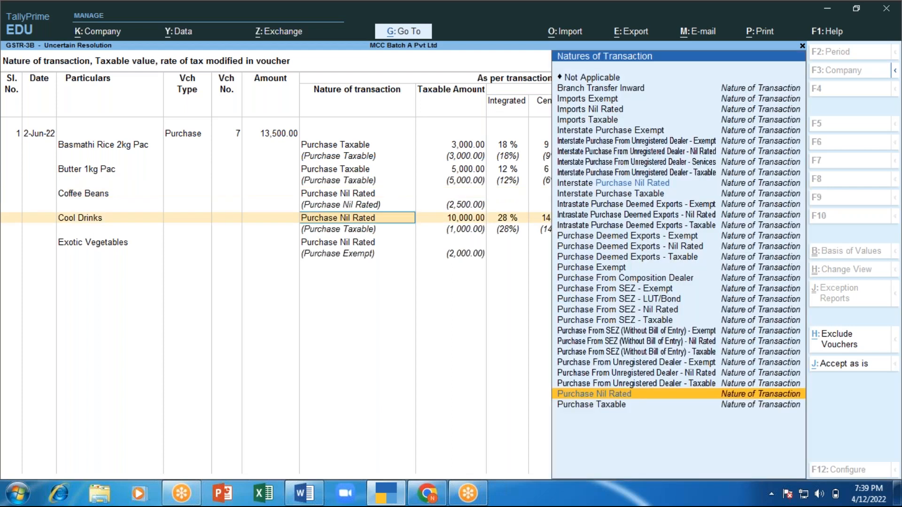
Set the cess valuation of Cool Drinks to Based on Value with a cess rate of 28%
{"action": "key", "text": "Return"}
{"action": "key", "text": "Return"}
{"action": "key", "text": "Return"}
{"action": "key", "text": "Return"}
{"action": "key", "text": "Return"}
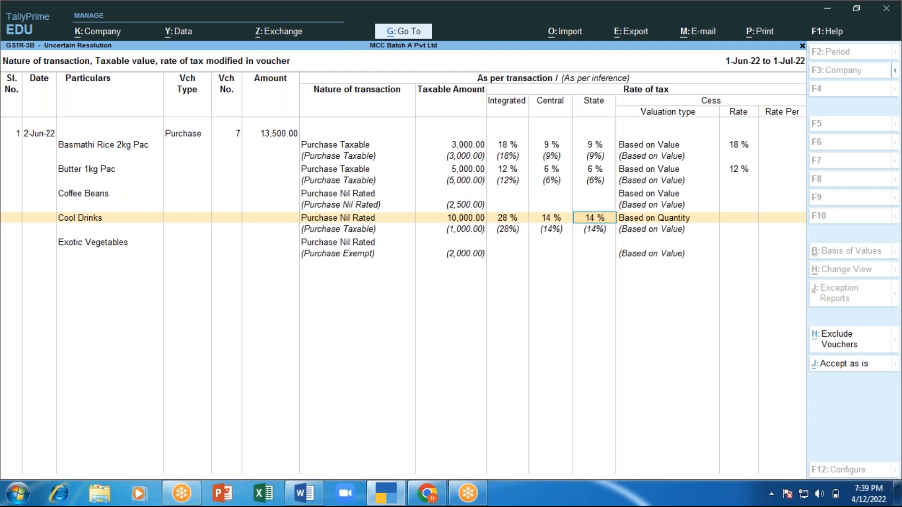
{"action": "key", "text": "Down"}
{"action": "key", "text": "Return"}
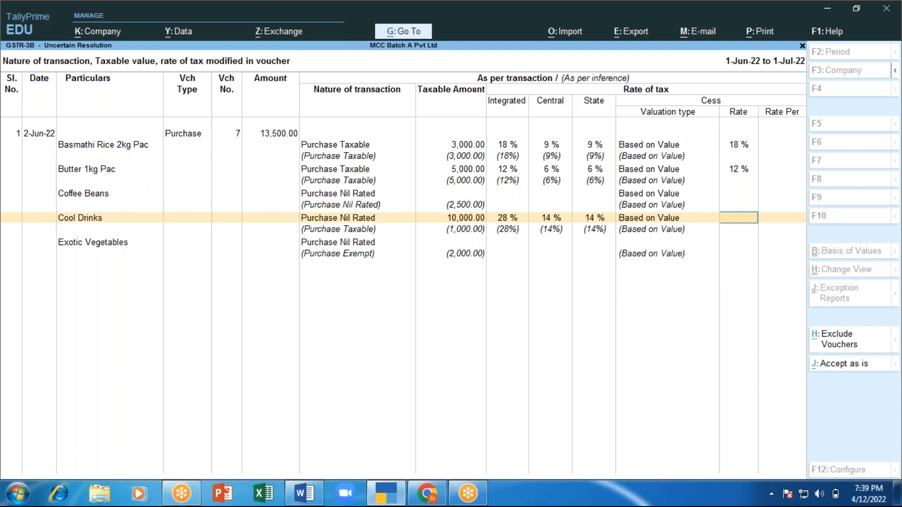
{"action": "type", "text": "28"}
{"action": "key", "text": "Return"}
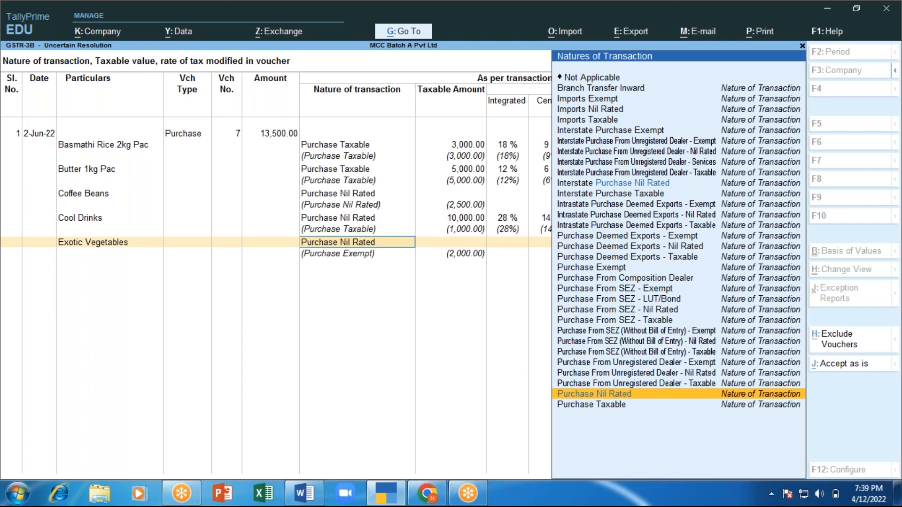
Set Exotic Vegetables to Purchase Exempt with a taxable amount of 2000
{"action": "key", "text": "Up"}
{"action": "key", "text": "Up"}
{"action": "key", "text": "Up"}
{"action": "key", "text": "Up"}
{"action": "key", "text": "Up"}
{"action": "key", "text": "Up"}
{"action": "key", "text": "Up"}
{"action": "key", "text": "Up"}
{"action": "key", "text": "Up"}
{"action": "key", "text": "Up"}
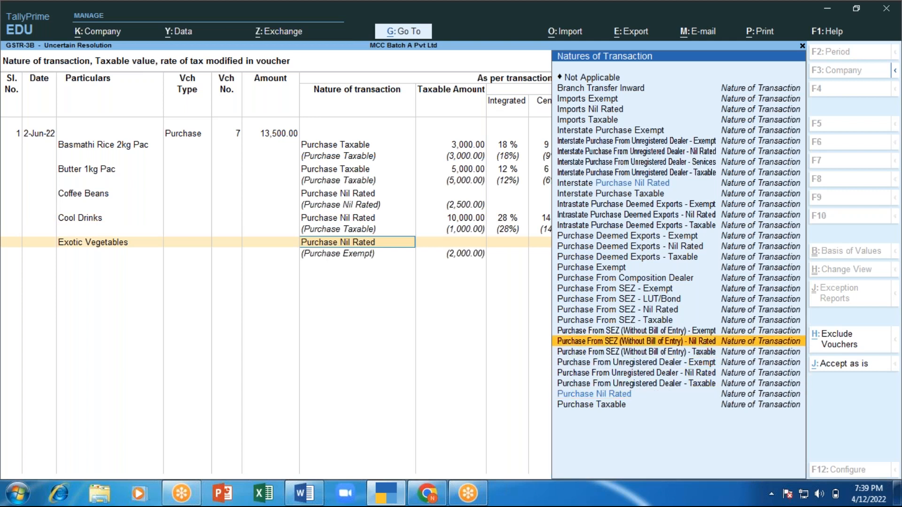
{"action": "key", "text": "Up"}
{"action": "key", "text": "Up"}
{"action": "key", "text": "Return"}
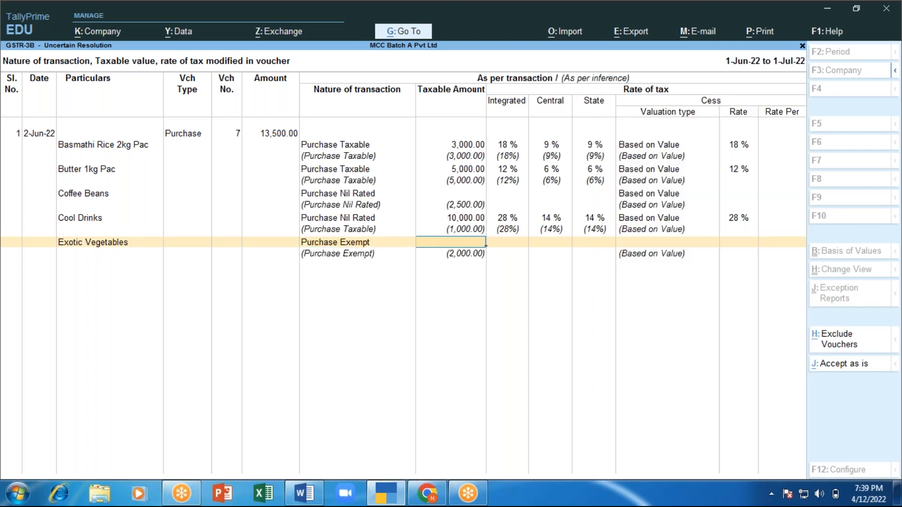
{"action": "type", "text": "2000"}
{"action": "key", "text": "Return"}
Set the cess valuation of Exotic Vegetables to Based on Value, leave its tax rates blank, and save the resolution
{"action": "key", "text": "Return"}
{"action": "key", "text": "Return"}
{"action": "key", "text": "Return"}
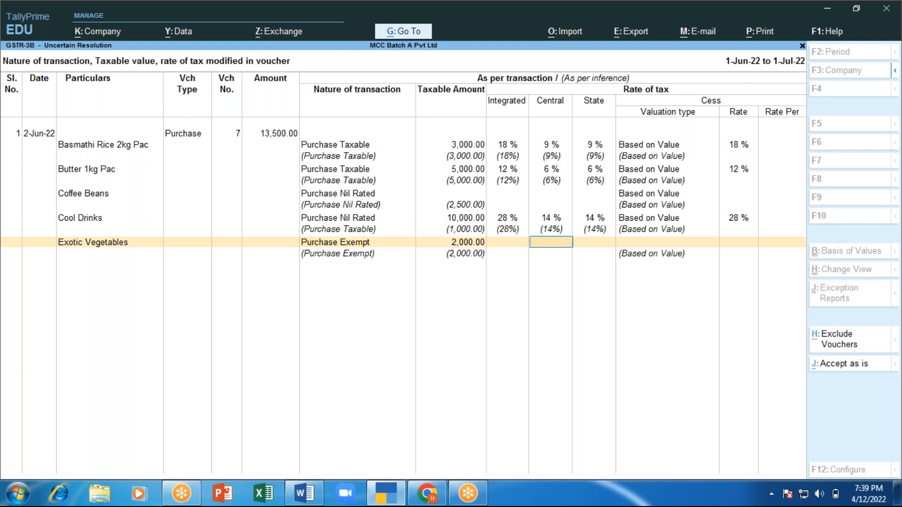
{"action": "key", "text": "Down"}
{"action": "key", "text": "Return"}
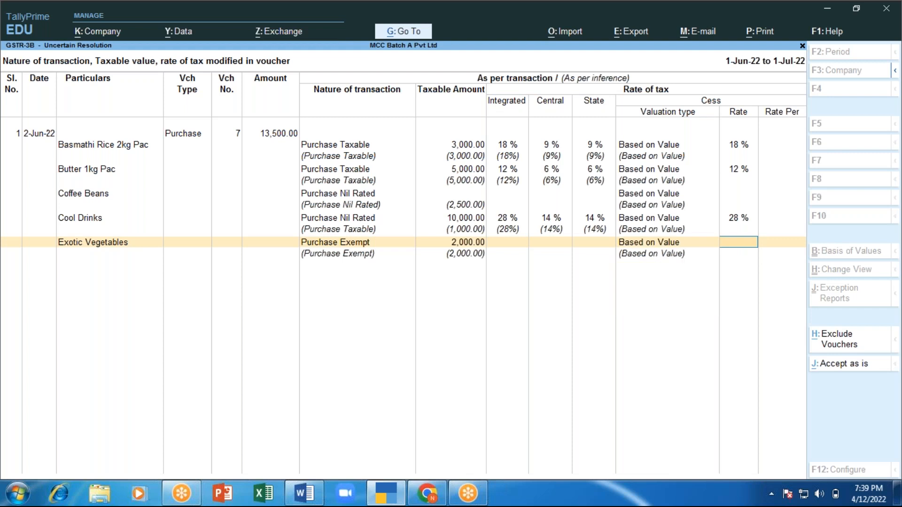
{"action": "key", "text": "Return"}
{"action": "key", "text": "Return"}
{"action": "key", "text": "Return"}
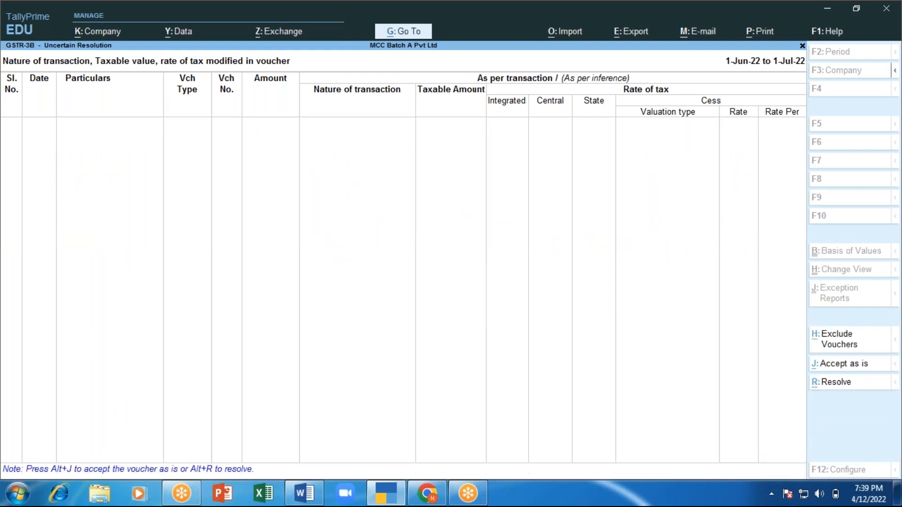
Review the vouchers listed under the mismatch due to tax amount modified in voucher
{"action": "key", "text": "Escape"}
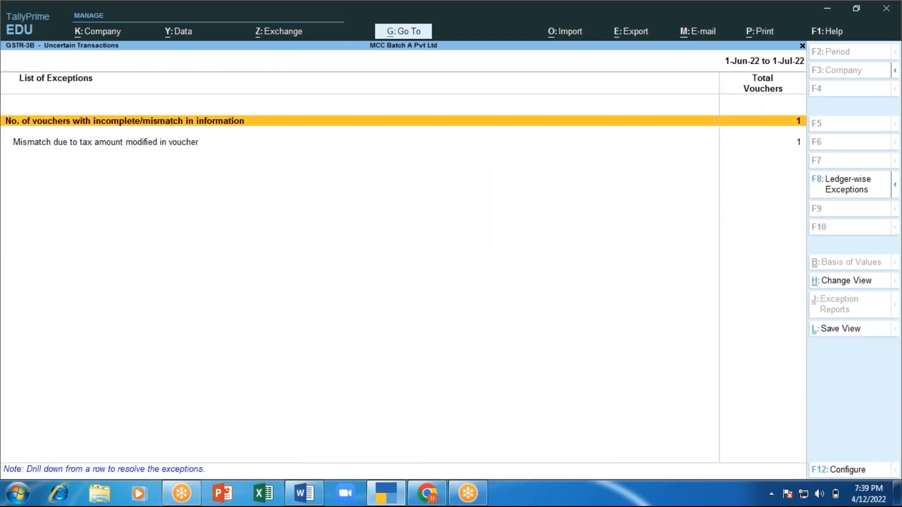
{"action": "key", "text": "Down"}
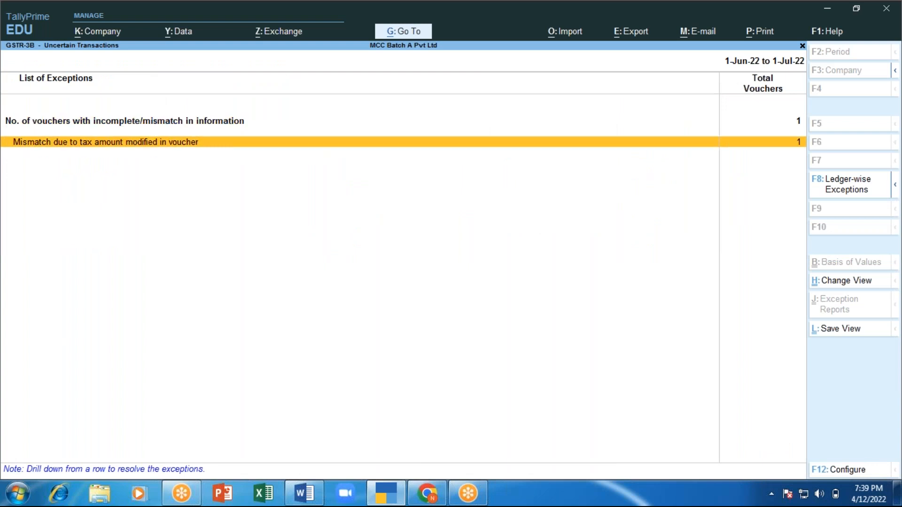
{"action": "key", "text": "Return"}
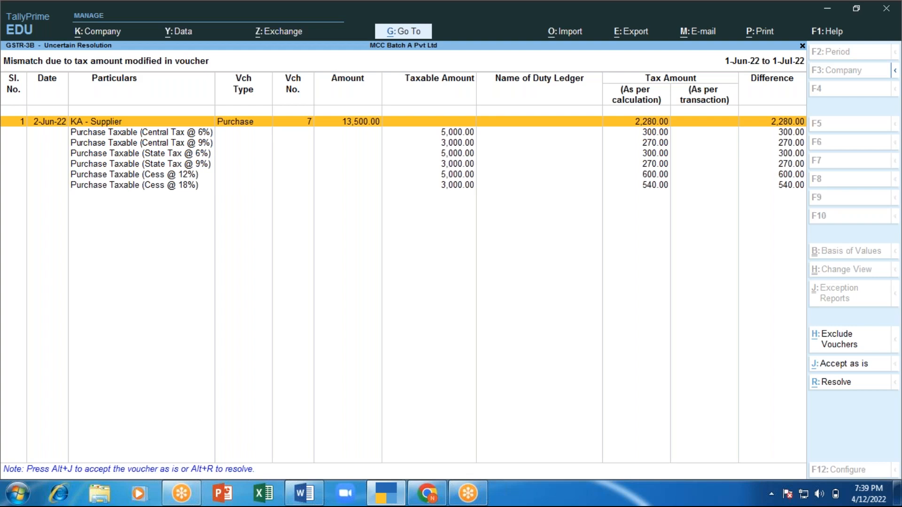
Leave the GSTR-3B report and open purchase voucher 7 of KA - Supplier from the Day Book for alteration
{"action": "key", "text": "Escape"}
{"action": "key", "text": "Escape"}
{"action": "key", "text": "Escape"}
{"action": "key", "text": "Escape"}
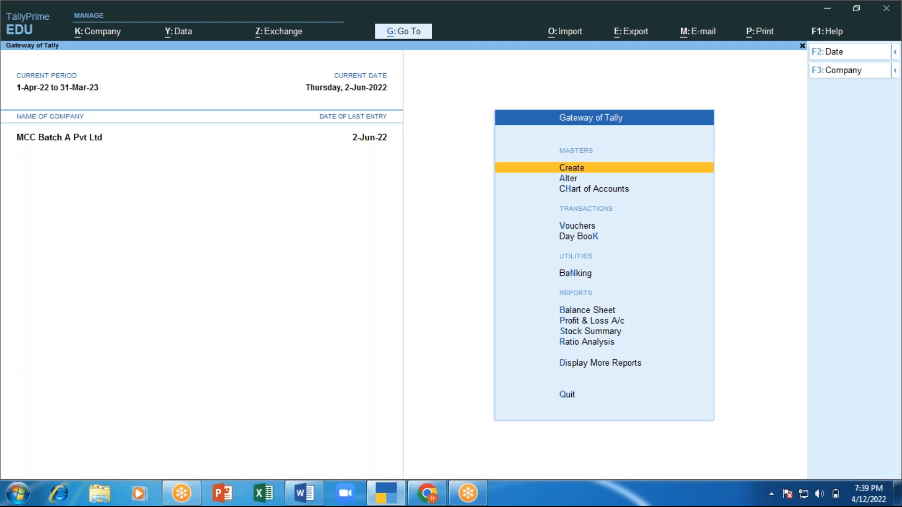
{"action": "key", "text": "Down"}
{"action": "key", "text": "Down"}
{"action": "key", "text": "Down"}
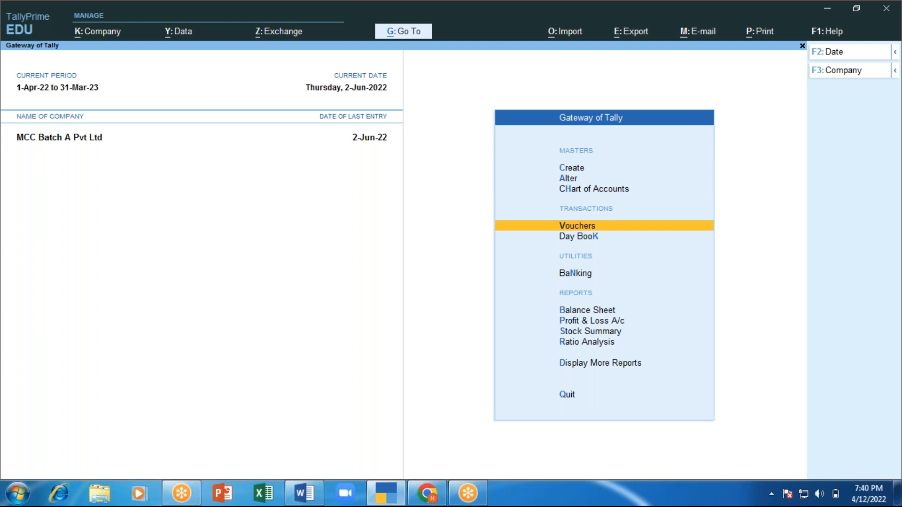
{"action": "key", "text": "Down"}
{"action": "key", "text": "Return"}
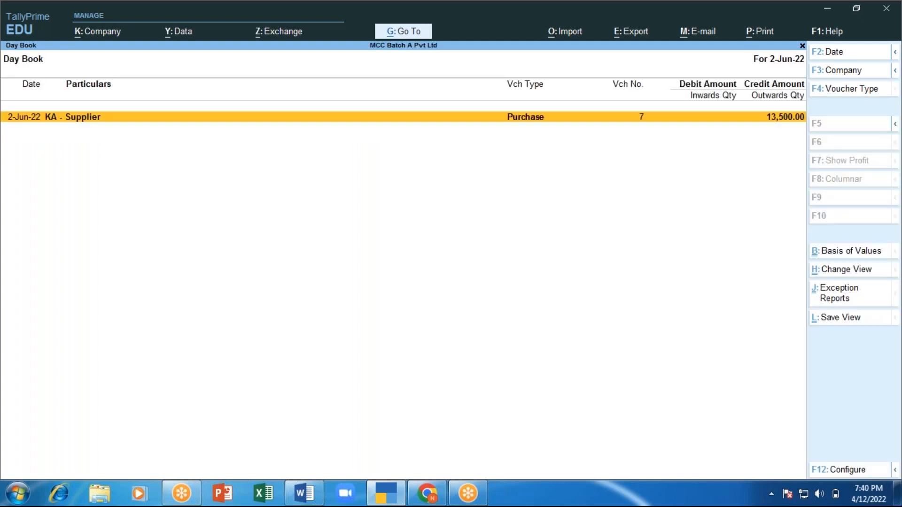
{"action": "key", "text": "Return"}
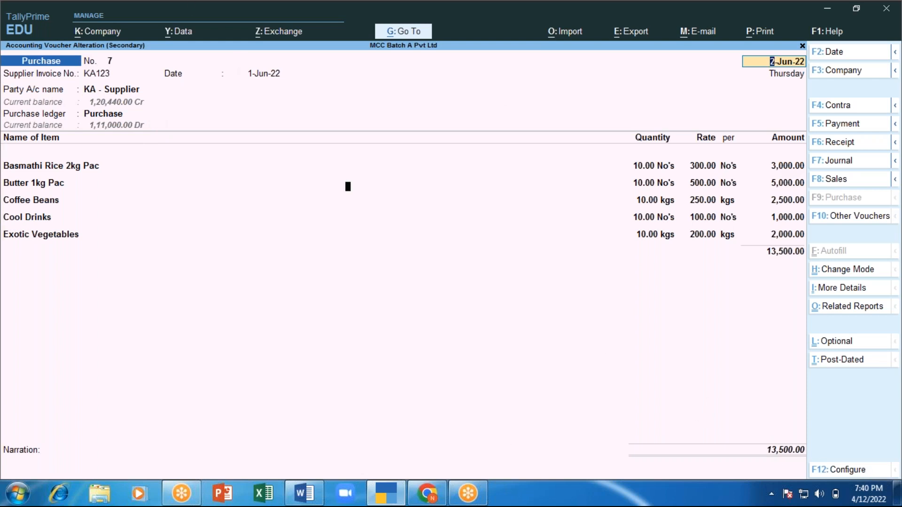
Set Select common Ledger Account for Item Allocation to No in the voucher configuration and save it
{"action": "key", "text": "F12"}
{"action": "key", "text": "Down"}
{"action": "key", "text": "Down"}
{"action": "key", "text": "Down"}
{"action": "key", "text": "Down"}
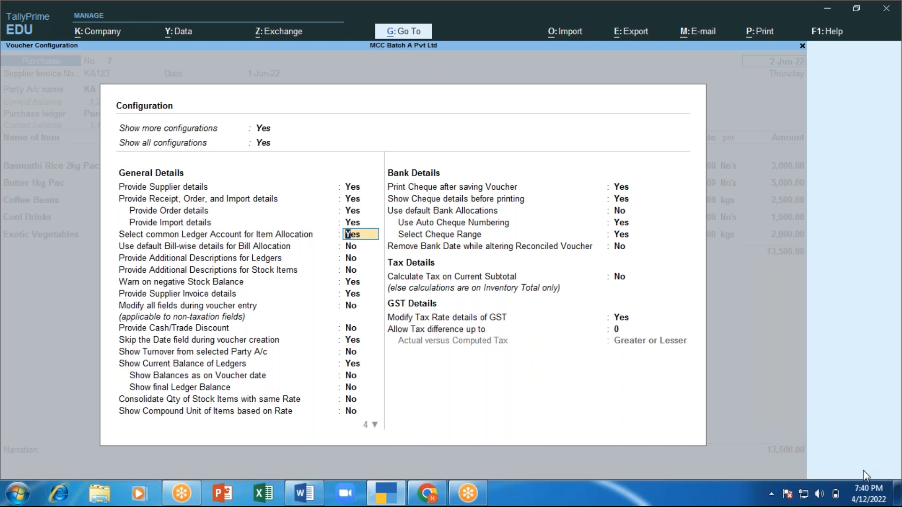
{"action": "type", "text": "n"}
{"action": "key", "text": "Return"}
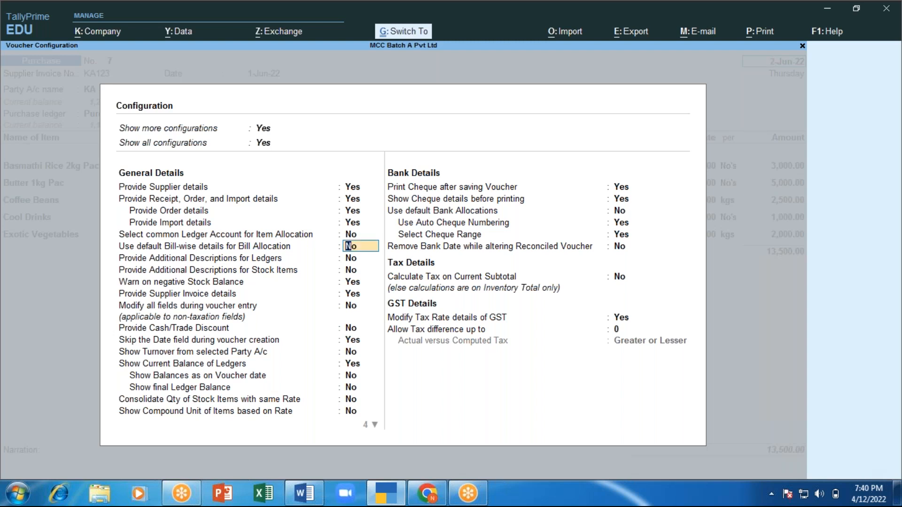
{"action": "key", "text": "ctrl+a"}
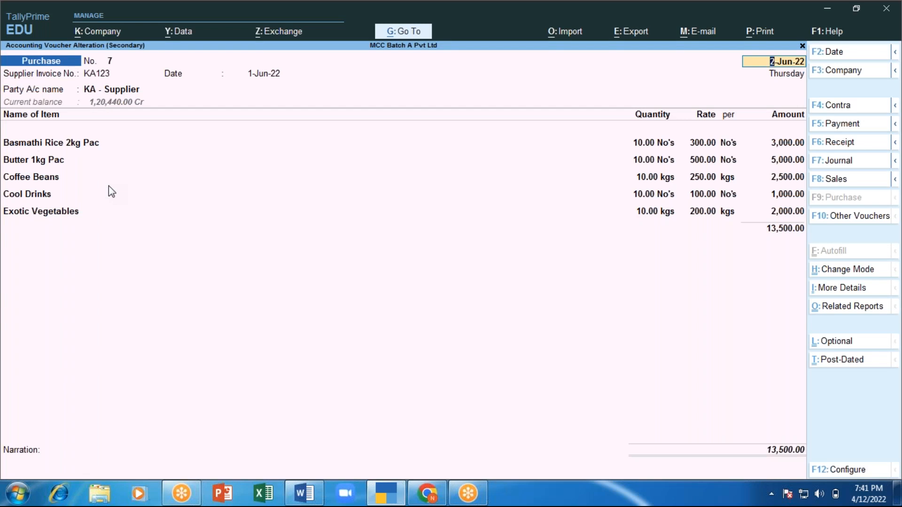
Check the common ledger account option for item allocation in the voucher configuration, leaving it as is
{"action": "left_click", "coordinate": [20, 147]}
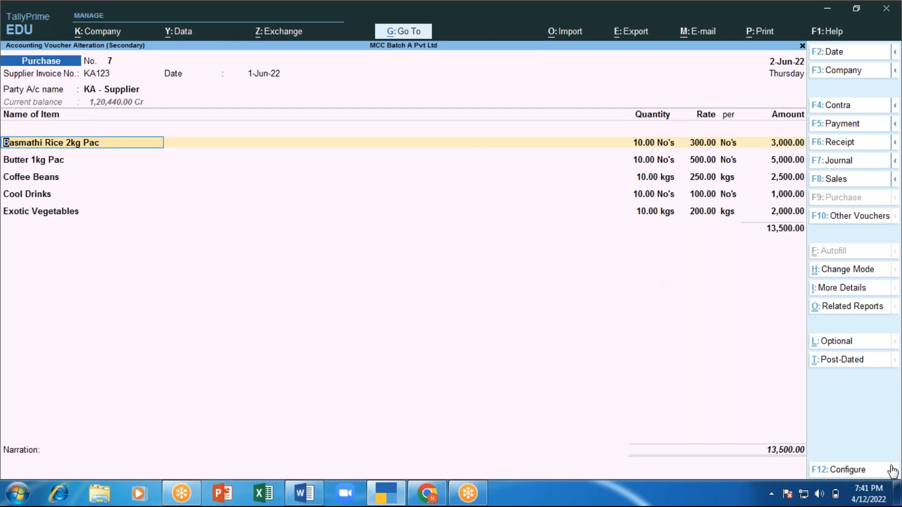
{"action": "left_click", "coordinate": [850, 470]}
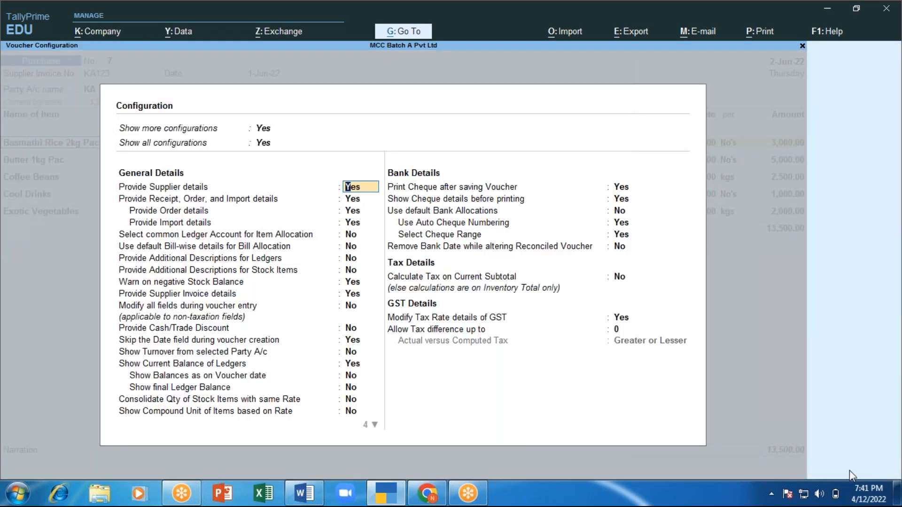
{"action": "key", "text": "Down"}
{"action": "key", "text": "Down"}
{"action": "key", "text": "Down"}
{"action": "key", "text": "Down"}
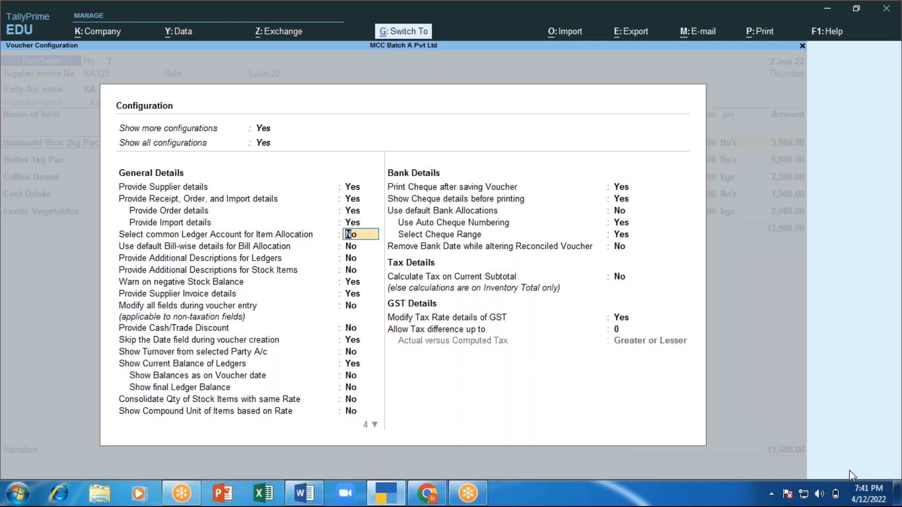
{"action": "key", "text": "Escape"}
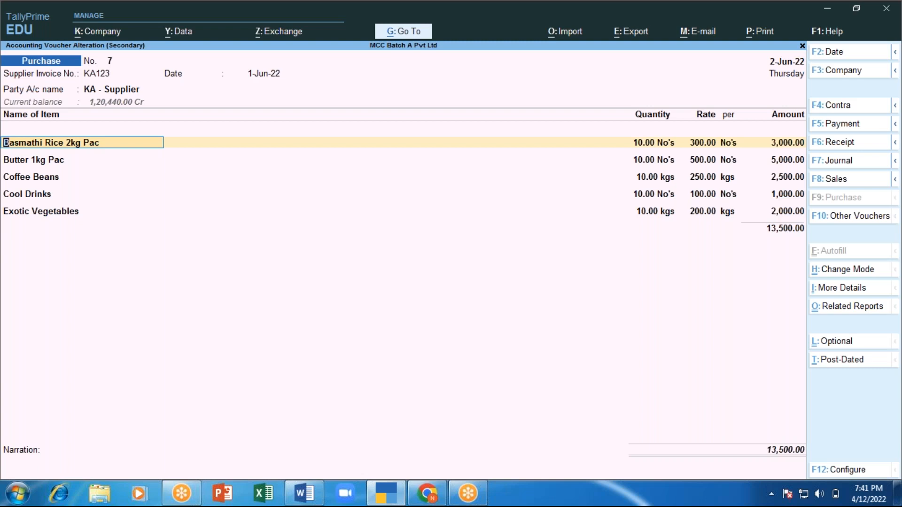
Keep Basmathi Rice 2kg Pac at 10 No's and rate 300.00 in Main Location, and allocate its 3,000.00 to the Purchase ledger
{"action": "key", "text": "Return"}
{"action": "key", "text": "Return"}
{"action": "key", "text": "Return"}
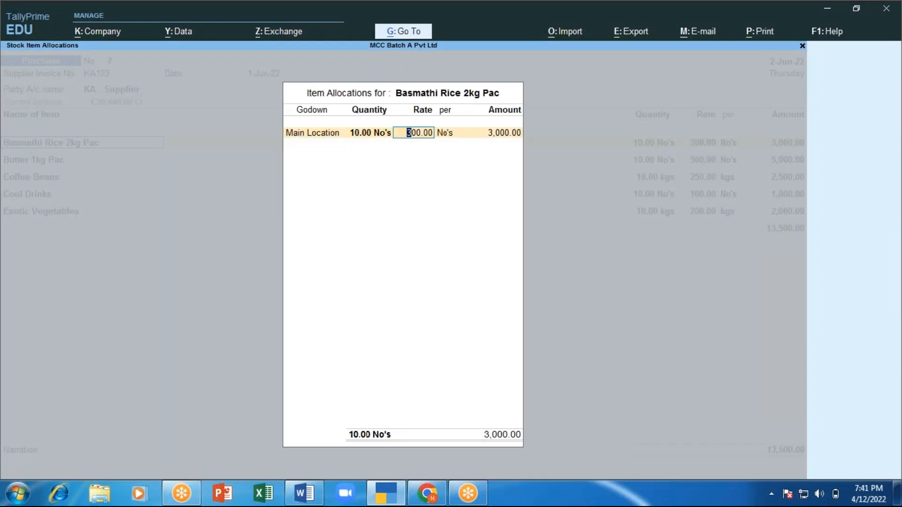
{"action": "key", "text": "Return"}
{"action": "key", "text": "Return"}
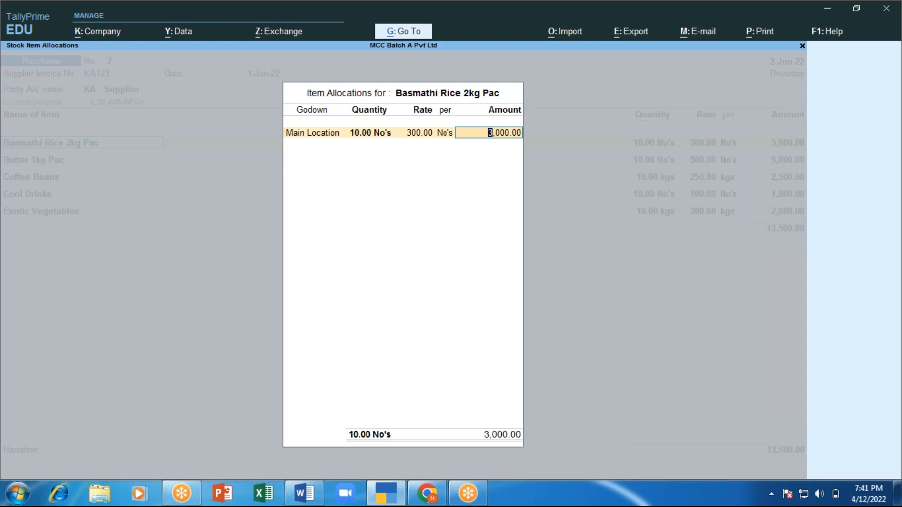
{"action": "key", "text": "Return"}
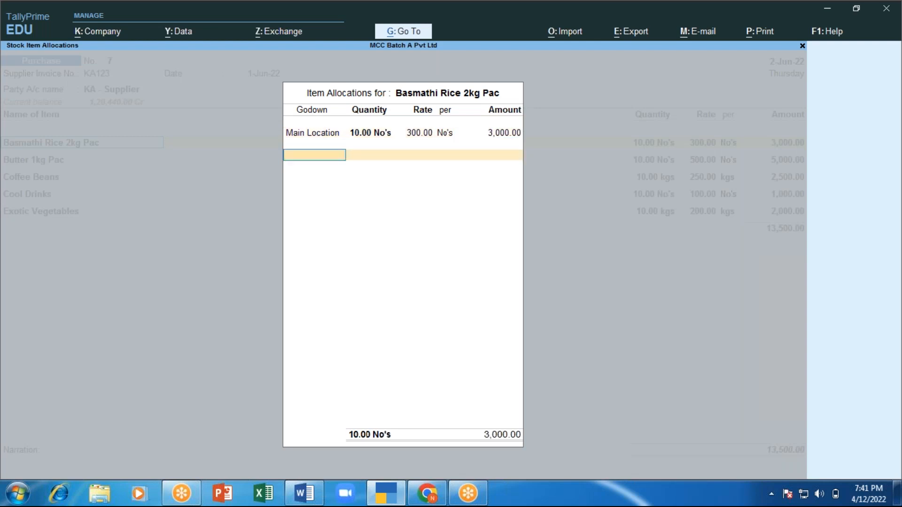
{"action": "key", "text": "Return"}
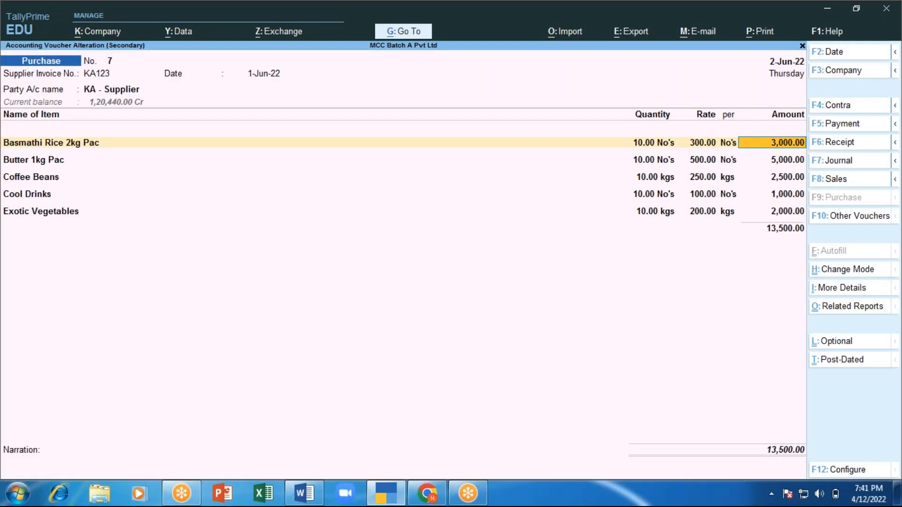
{"action": "key", "text": "Return"}
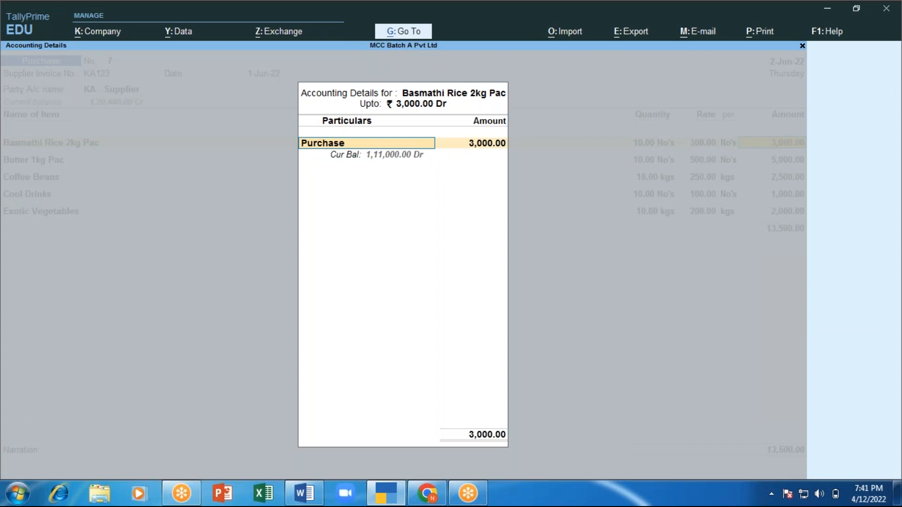
{"action": "key", "text": "Return"}
{"action": "key", "text": "Return"}
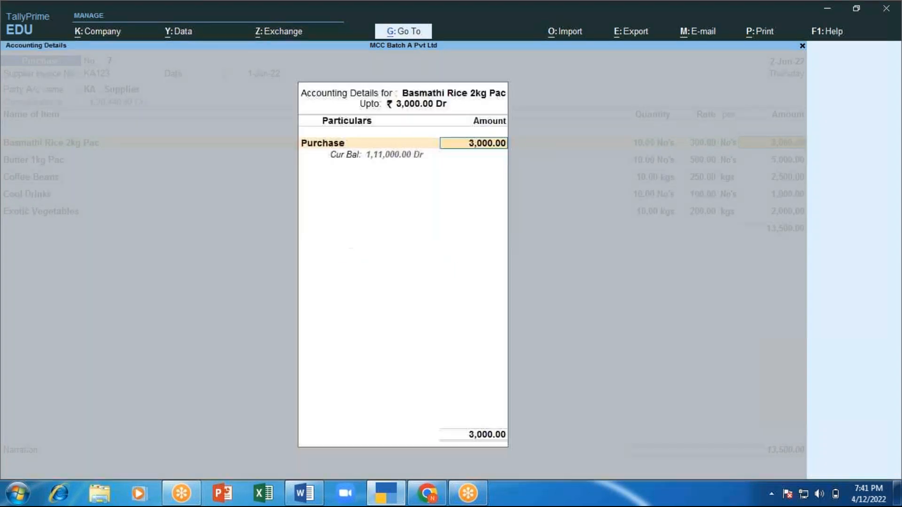
{"action": "key", "text": "Return"}
Go through the Butter 1kg Pac line and allocate its 5,000.00 to the Purchase ledger with Purchase Taxable as its classification
{"action": "key", "text": "Return"}
{"action": "key", "text": "Return"}
{"action": "key", "text": "Return"}
{"action": "key", "text": "Return"}
{"action": "key", "text": "Return"}
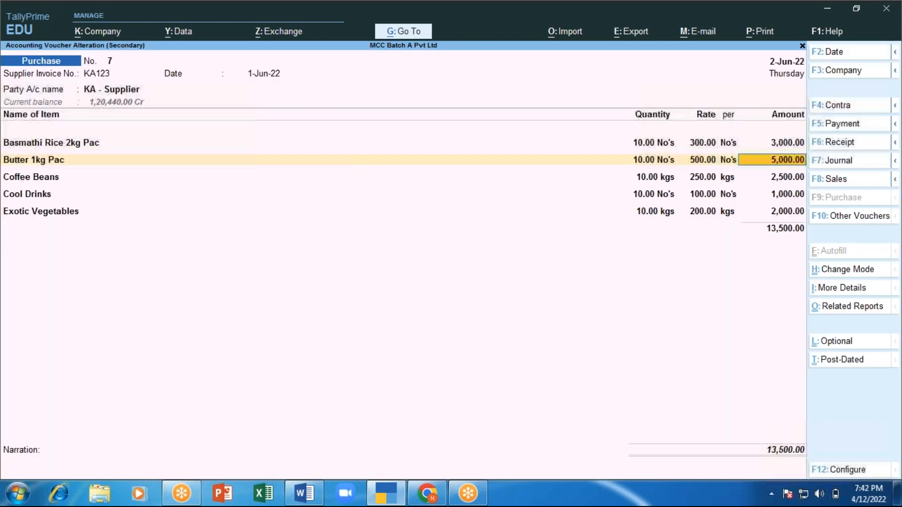
{"action": "key", "text": "Return"}
{"action": "key", "text": "Return"}
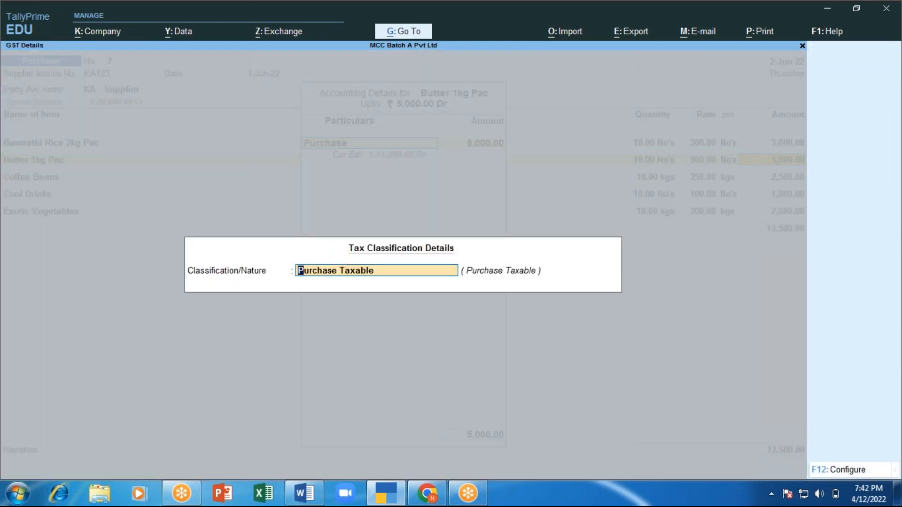
{"action": "key", "text": "Return"}
{"action": "key", "text": "Return"}
Go through the Coffee Beans line and allocate its 2,500.00 to the Purchase ledger with Purchase Nil Rated as its classification
{"action": "key", "text": "Return"}
{"action": "key", "text": "Return"}
{"action": "key", "text": "Return"}
{"action": "key", "text": "Return"}
{"action": "key", "text": "Return"}
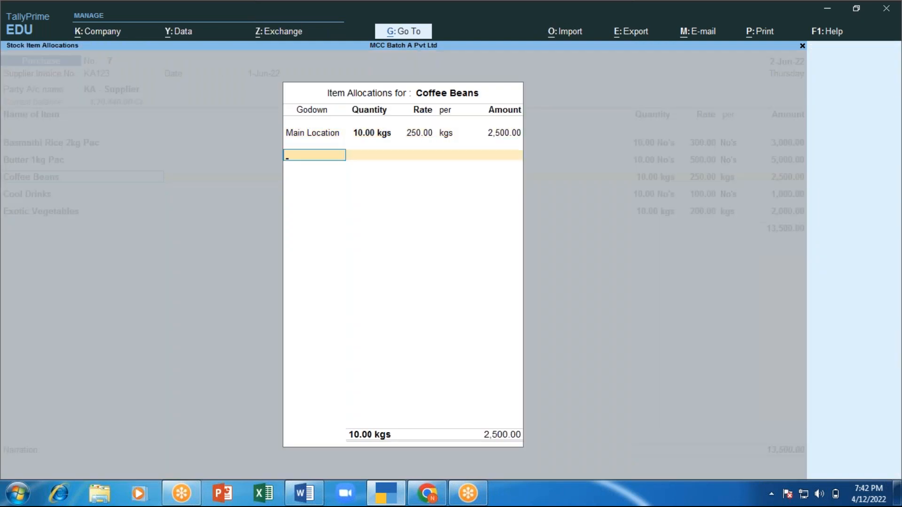
{"action": "key", "text": "Return"}
{"action": "key", "text": "Return"}
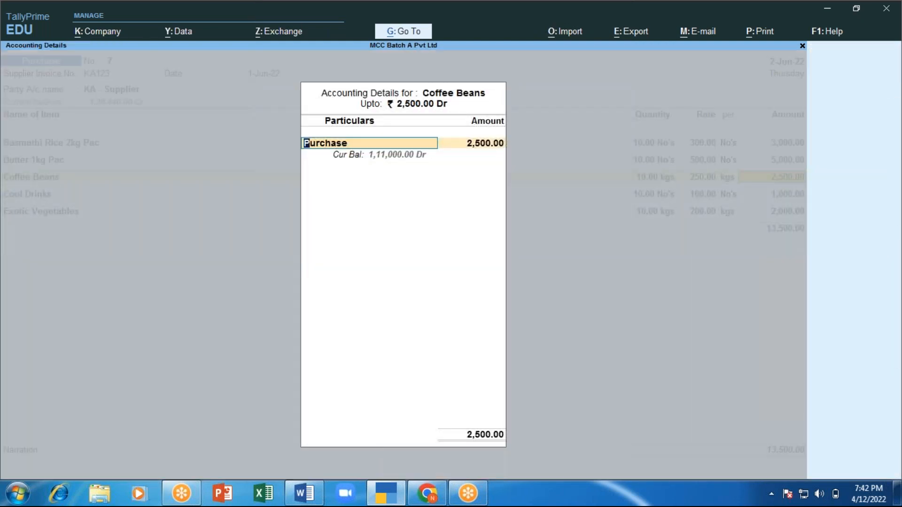
{"action": "key", "text": "Return"}
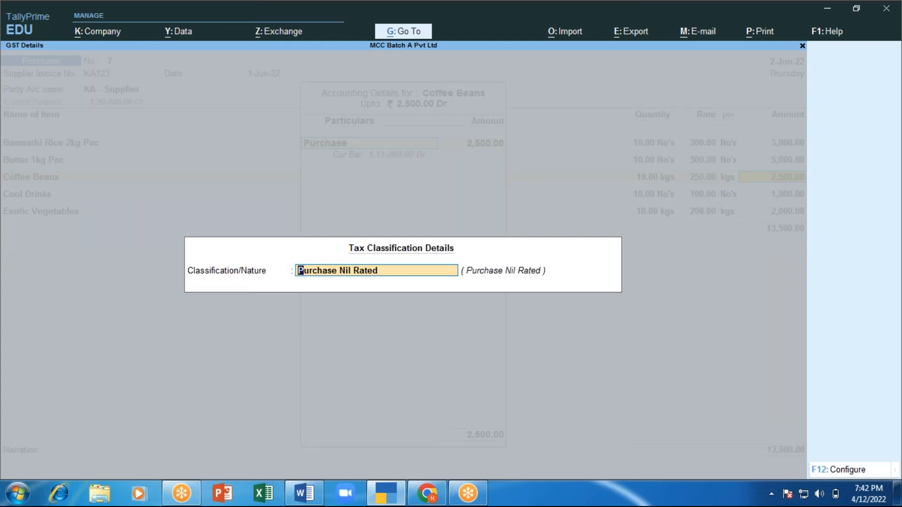
{"action": "key", "text": "Return"}
{"action": "key", "text": "Return"}
Allocate the 1,000.00 for Cool Drinks to the Purchase ledger and set its tax classification to Purchase Taxable
{"action": "key", "text": "Return"}
{"action": "key", "text": "Return"}
{"action": "key", "text": "Return"}
{"action": "key", "text": "Return"}
{"action": "key", "text": "Return"}
{"action": "key", "text": "Return"}
{"action": "key", "text": "Return"}
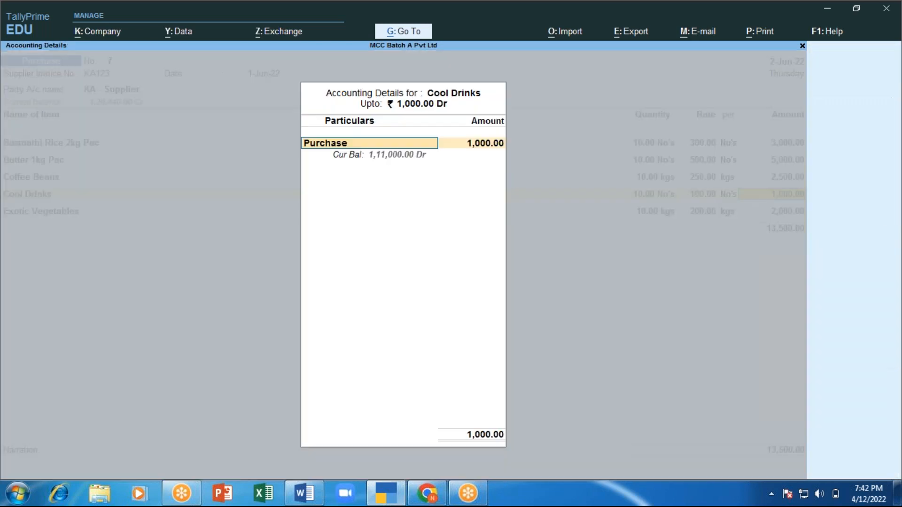
{"action": "key", "text": "Return"}
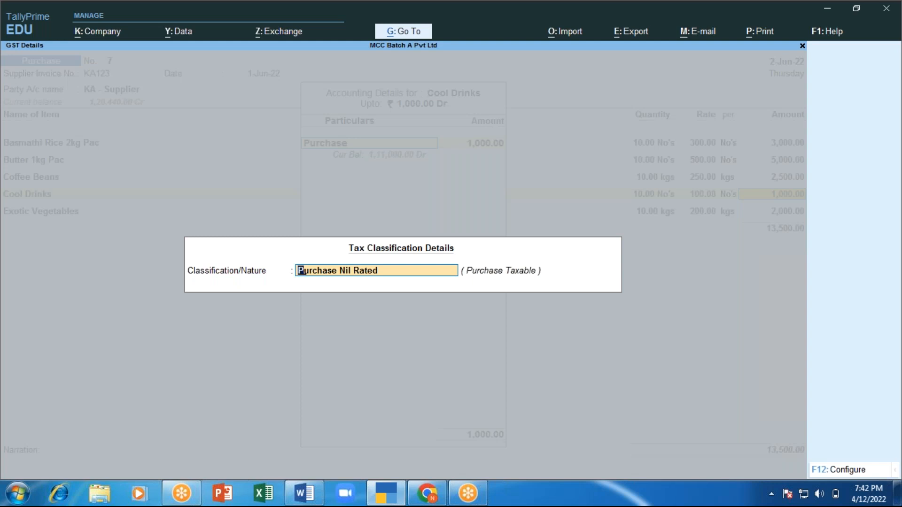
{"action": "type", "text": "Pur"}
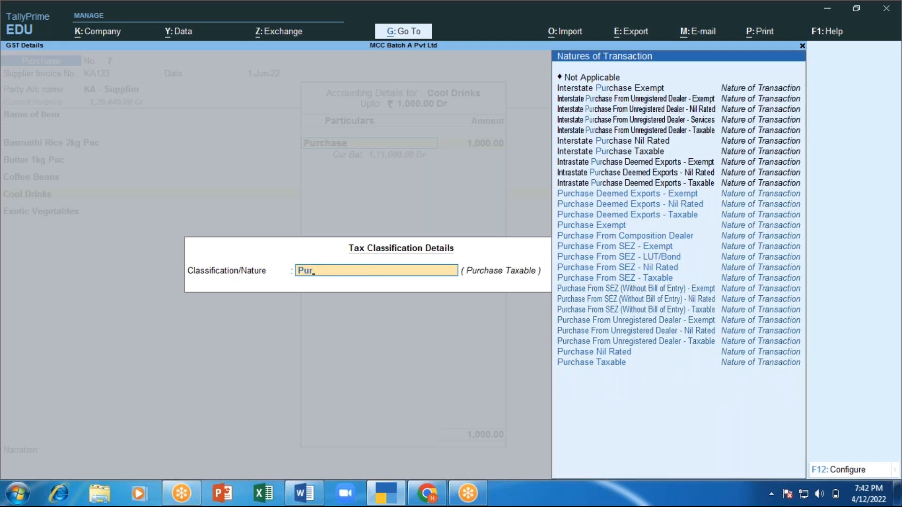
{"action": "key", "text": "Return"}
{"action": "key", "text": "Return"}
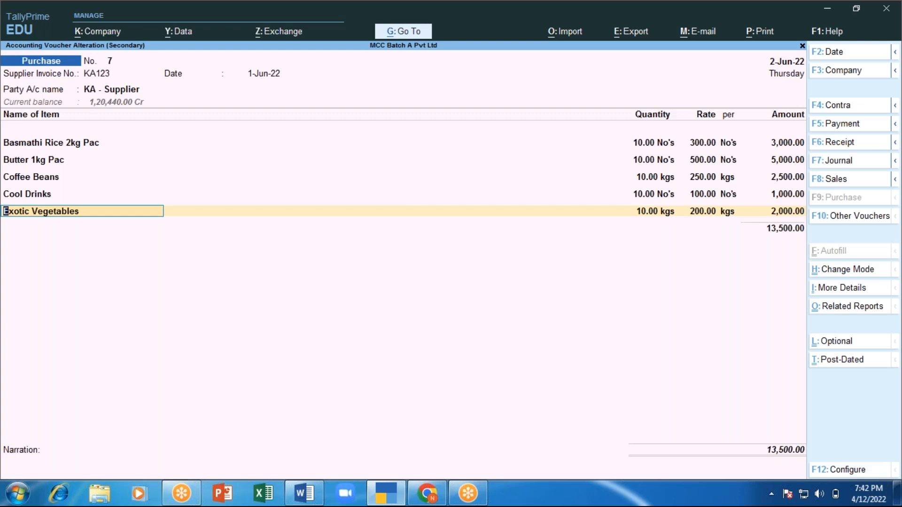
Keep Exotic Vegetables at 10 kgs and rate 200.00 in Main Location, and allocate its 2,000.00 to the Purchase ledger
{"action": "key", "text": "Return"}
{"action": "key", "text": "Return"}
{"action": "key", "text": "Return"}
{"action": "key", "text": "Return"}
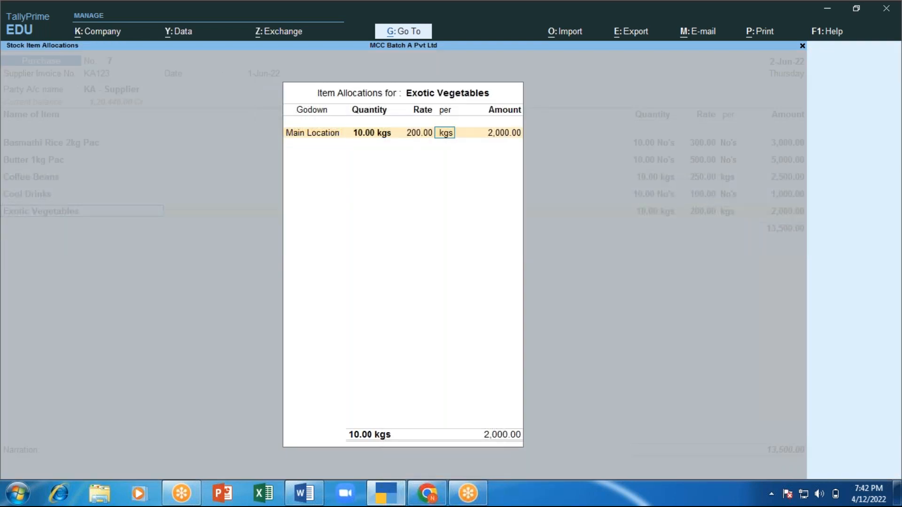
{"action": "key", "text": "Return"}
{"action": "key", "text": "Return"}
{"action": "key", "text": "Return"}
{"action": "key", "text": "Return"}
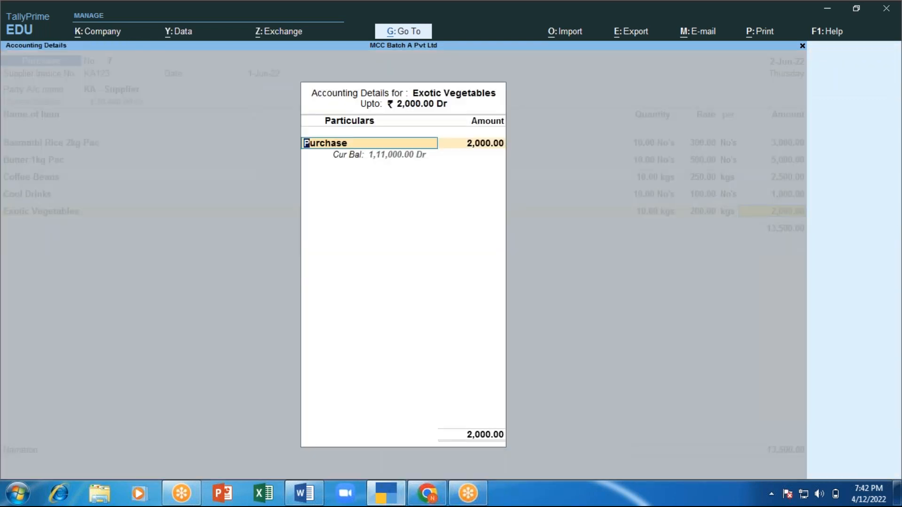
{"action": "key", "text": "Return"}
{"action": "key", "text": "Return"}
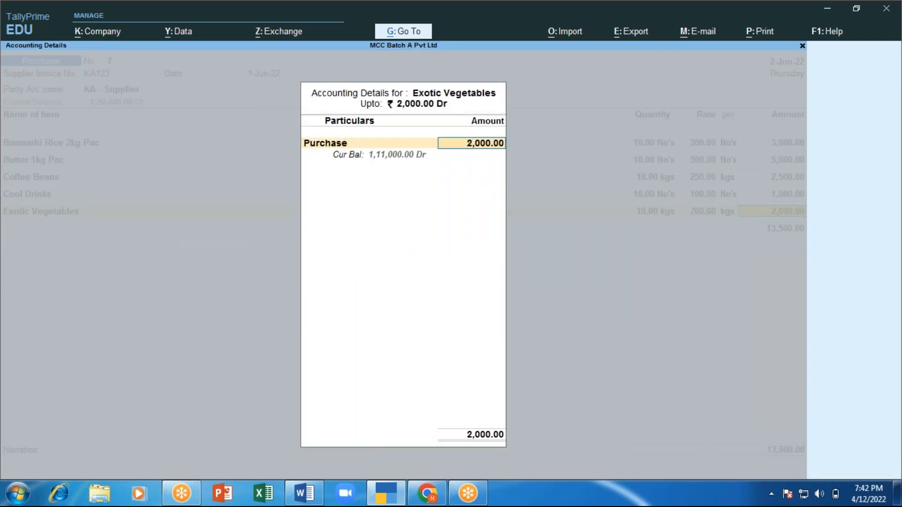
{"action": "key", "text": "Return"}
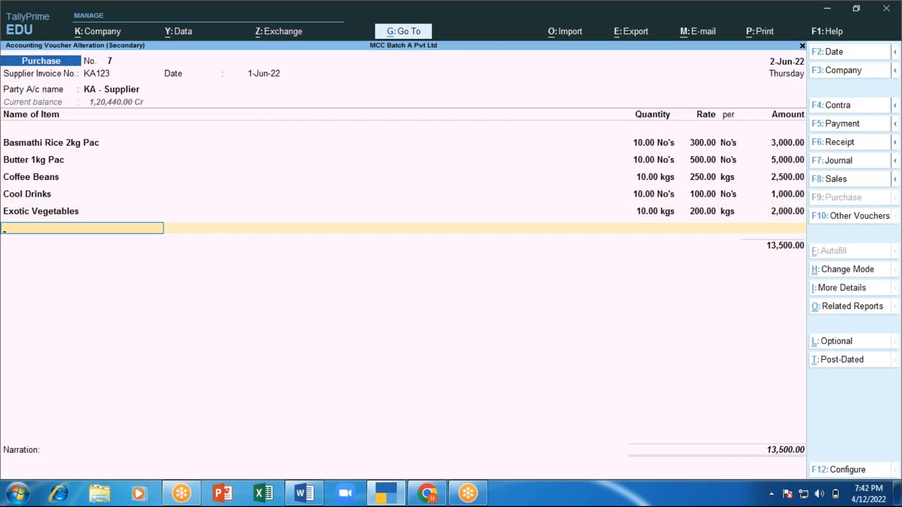
End the item list and enter the CGST and SGST ledgers with their calculated tax amounts
{"action": "key", "text": "Return"}
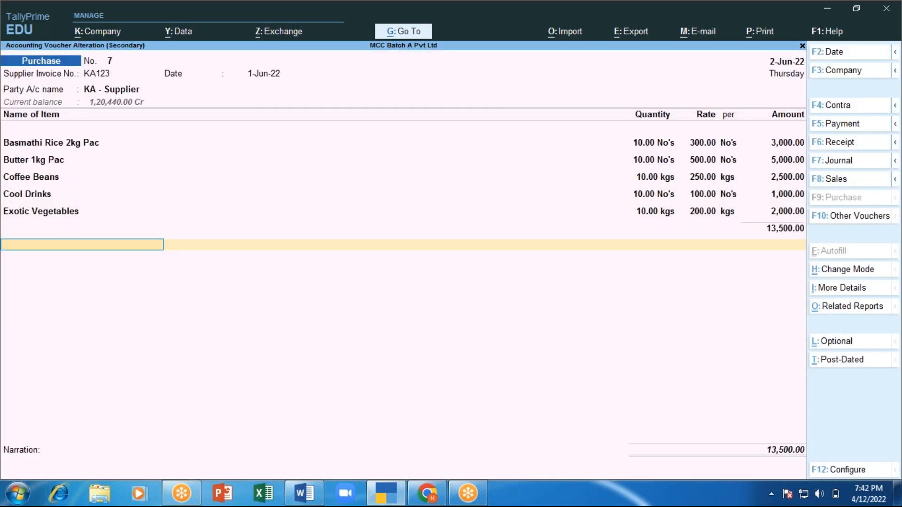
{"action": "type", "text": "Cgs"}
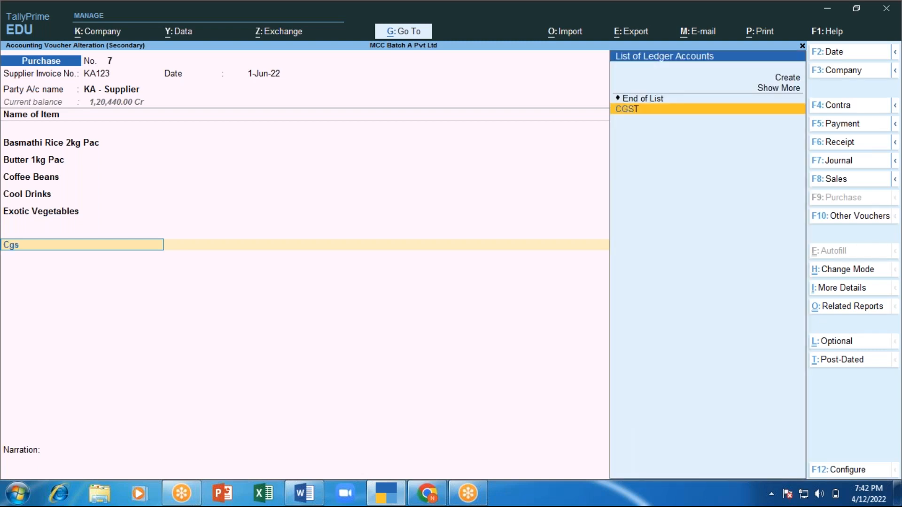
{"action": "type", "text": "t"}
{"action": "key", "text": "Return"}
{"action": "key", "text": "Return"}
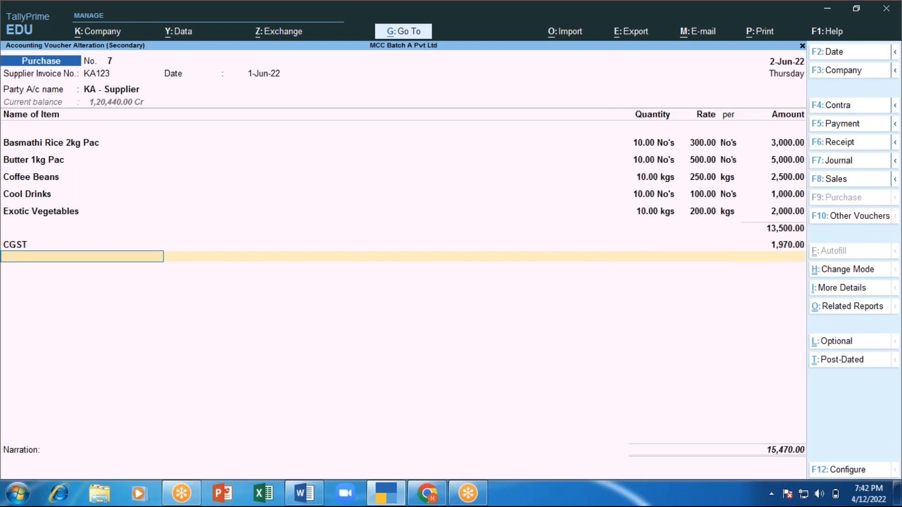
{"action": "type", "text": "Sgs"}
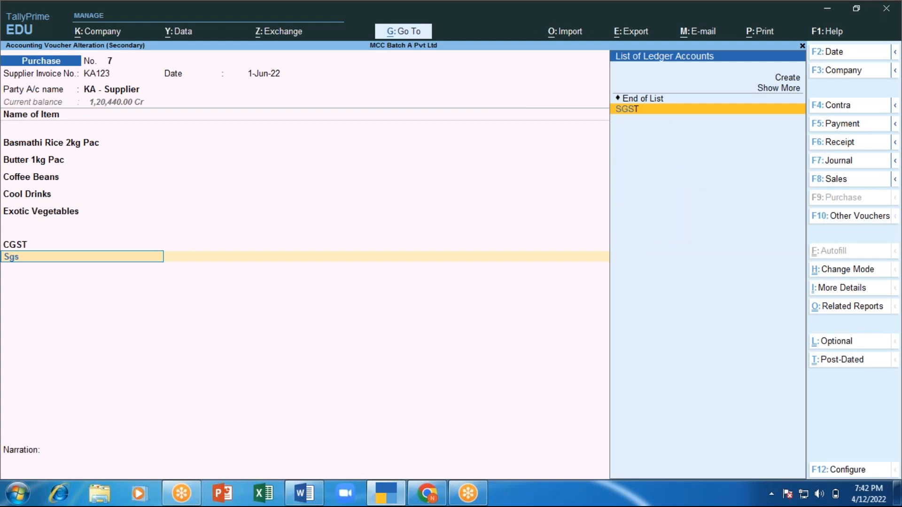
{"action": "key", "text": "Return"}
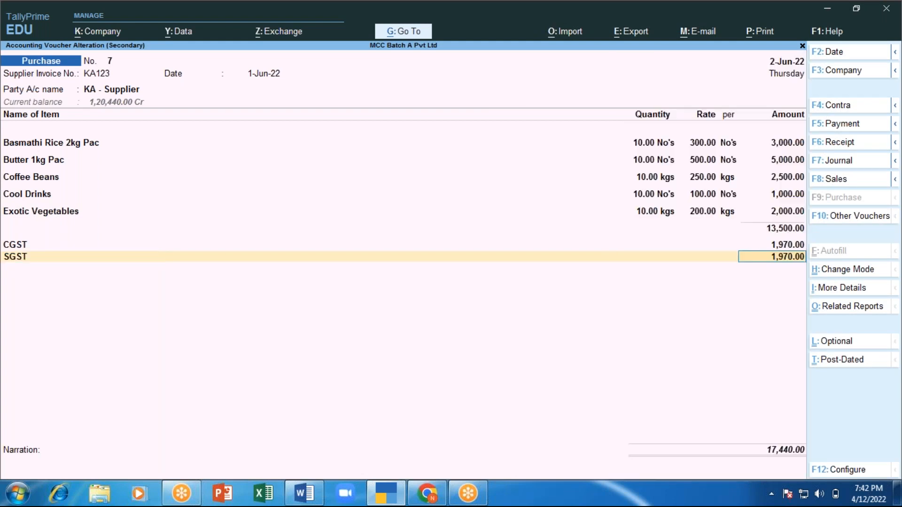
{"action": "key", "text": "Return"}
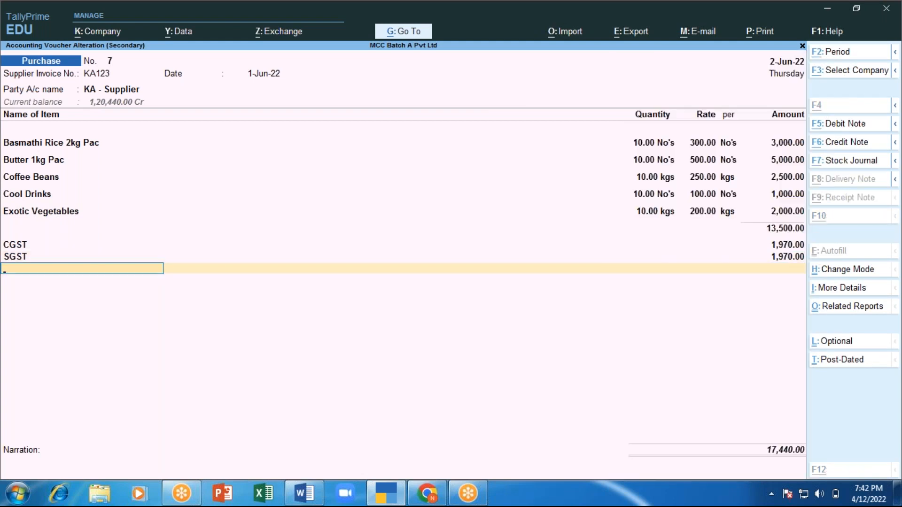
Open the GST tax analysis of the voucher and examine how the items are grouped as exempt, nil rated and taxable
{"action": "key", "text": "alt+a"}
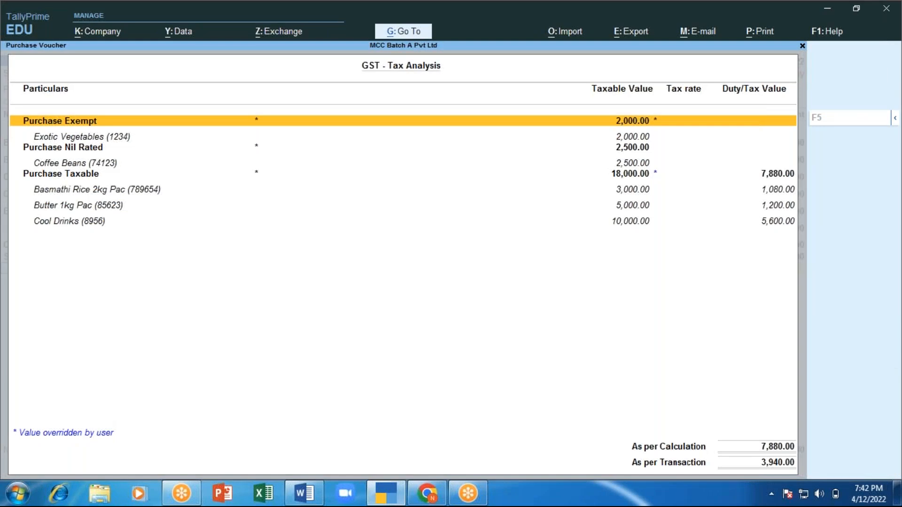
{"action": "key", "text": "Down"}
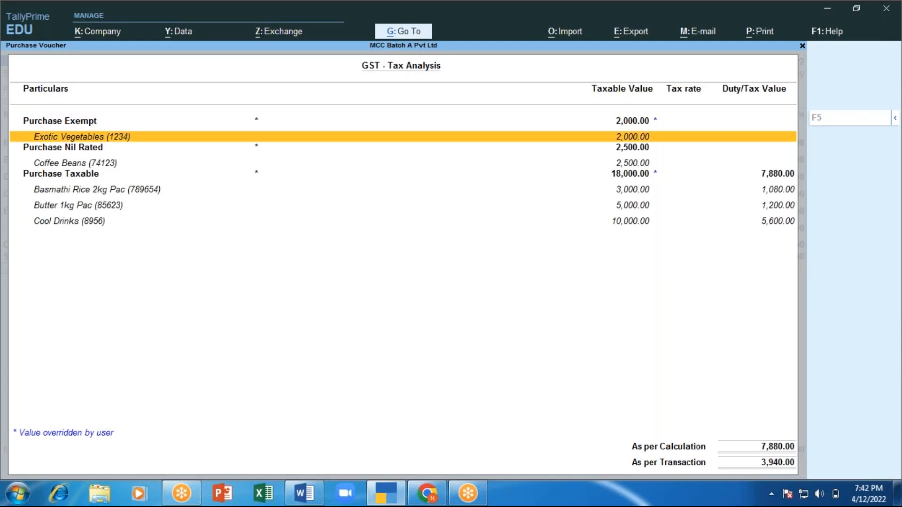
{"action": "key", "text": "Down"}
{"action": "key", "text": "Down"}
{"action": "key", "text": "Down"}
{"action": "key", "text": "Up"}
{"action": "key", "text": "Up"}
{"action": "key", "text": "Up"}
{"action": "key", "text": "Down"}
{"action": "key", "text": "Down"}
{"action": "key", "text": "Down"}
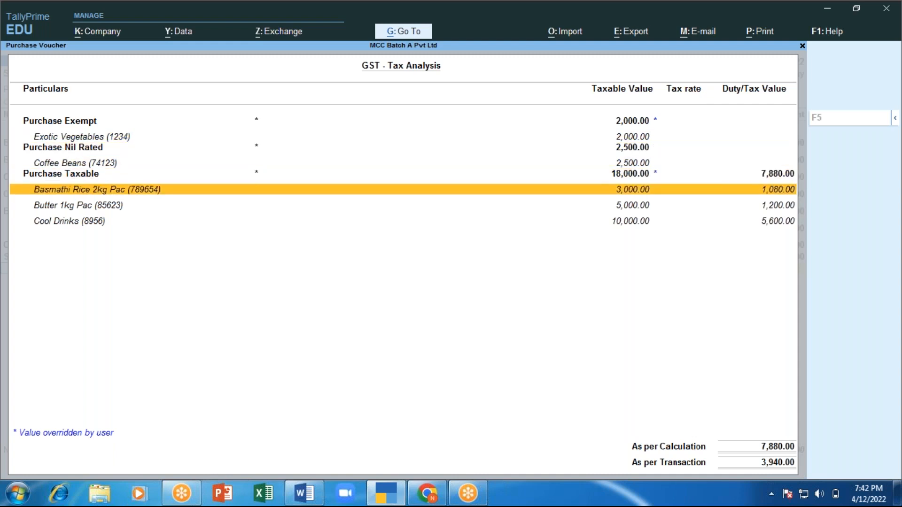
{"action": "key", "text": "Down"}
{"action": "key", "text": "Down"}
{"action": "key", "text": "Up"}
{"action": "key", "text": "Up"}
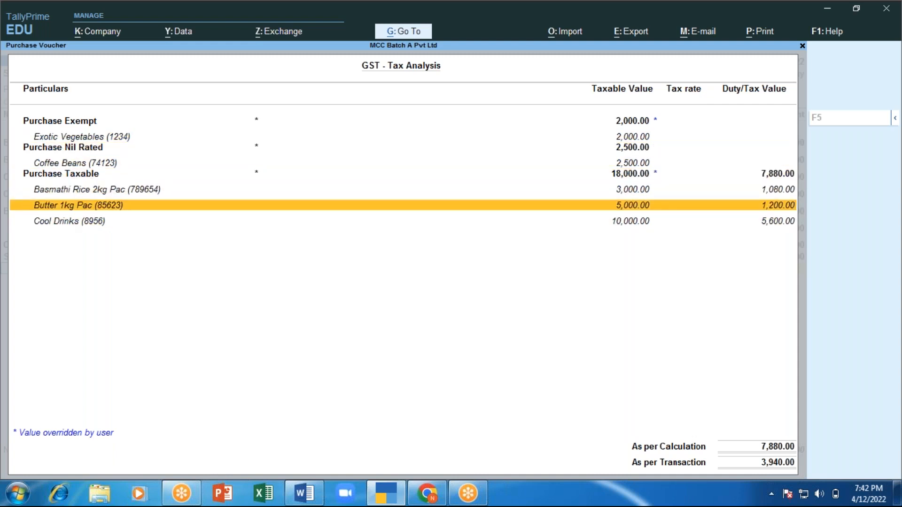
Expand the tax analysis to its detailed form and examine each item's central tax, state tax and cess rates
{"action": "key", "text": "alt+F5"}
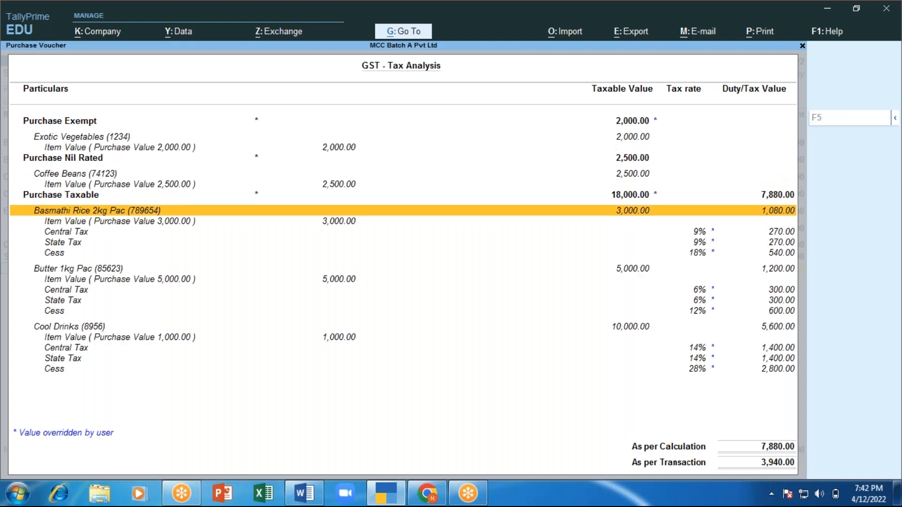
{"action": "key", "text": "Down"}
{"action": "key", "text": "Down"}
{"action": "key", "text": "Down"}
{"action": "key", "text": "Down"}
{"action": "key", "text": "Down"}
{"action": "key", "text": "Down"}
{"action": "key", "text": "Down"}
{"action": "key", "text": "Down"}
{"action": "key", "text": "Down"}
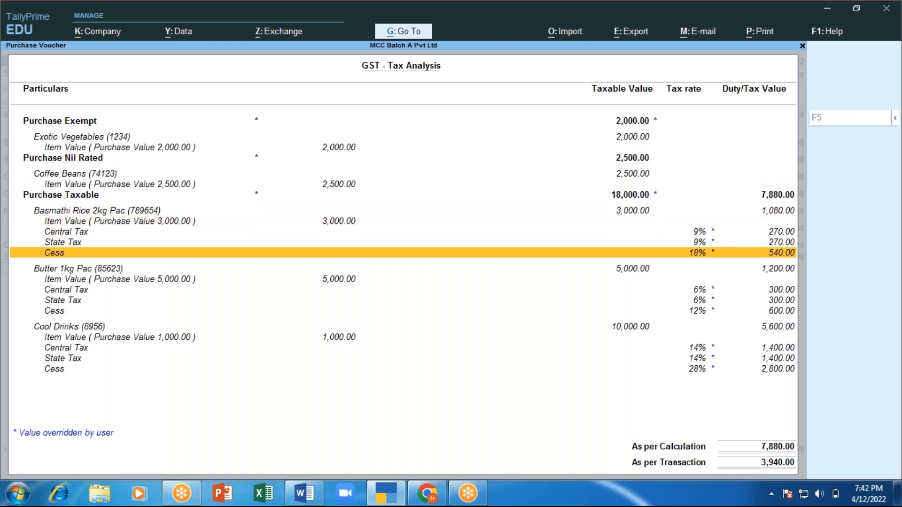
{"action": "key", "text": "Down"}
{"action": "key", "text": "Down"}
{"action": "key", "text": "Down"}
{"action": "key", "text": "Down"}
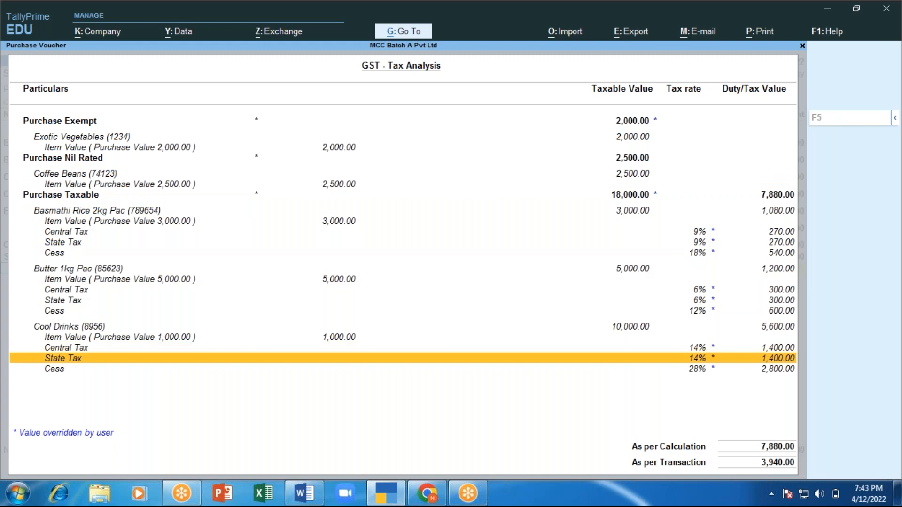
{"action": "key", "text": "Escape"}
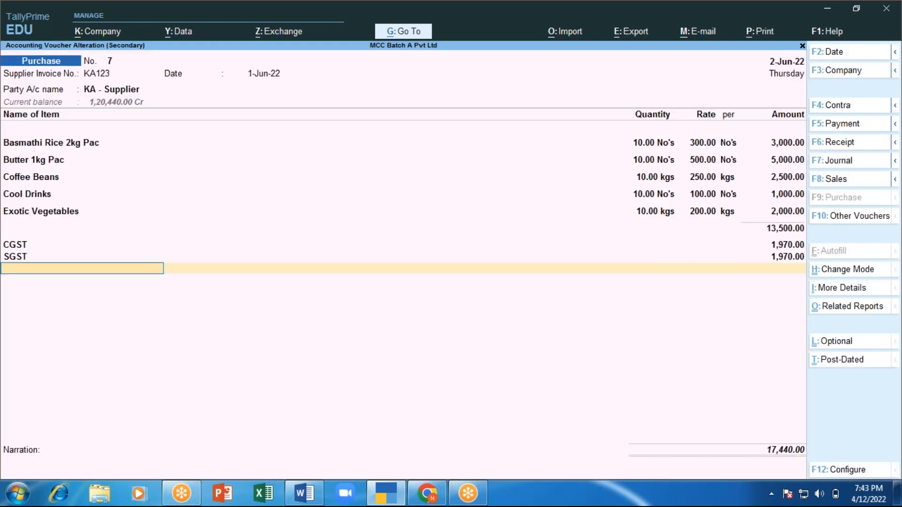
Quit the purchase voucher alteration without saving and return to the Gateway of Tally
{"action": "key", "text": "Escape"}
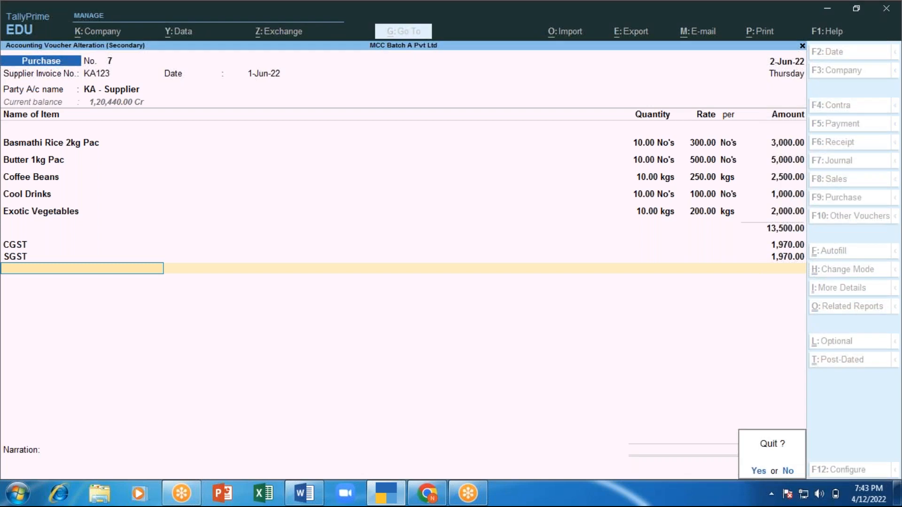
{"action": "key", "text": "Return"}
{"action": "key", "text": "Escape"}
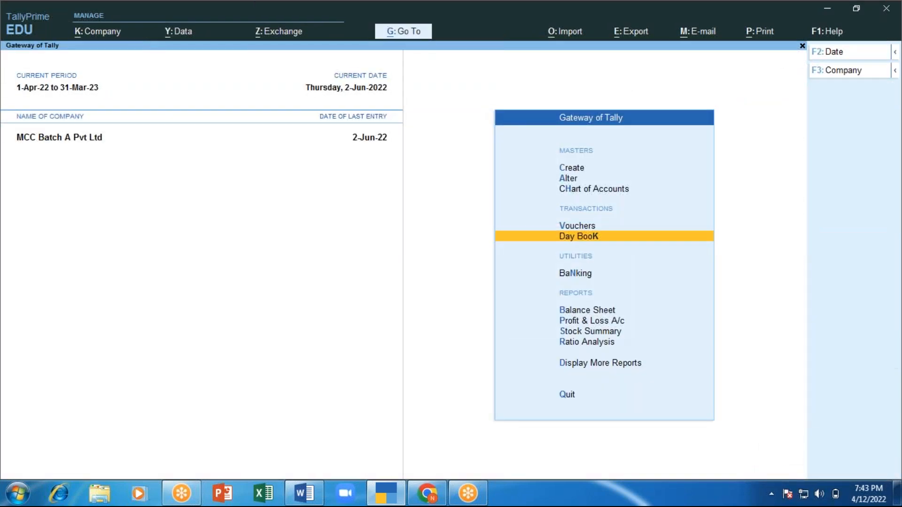
Start a new purchase voucher with KA - Supplier as the party account, leaving the supplier invoice number and receipt details blank
{"action": "key", "text": "Up"}
{"action": "key", "text": "Return"}
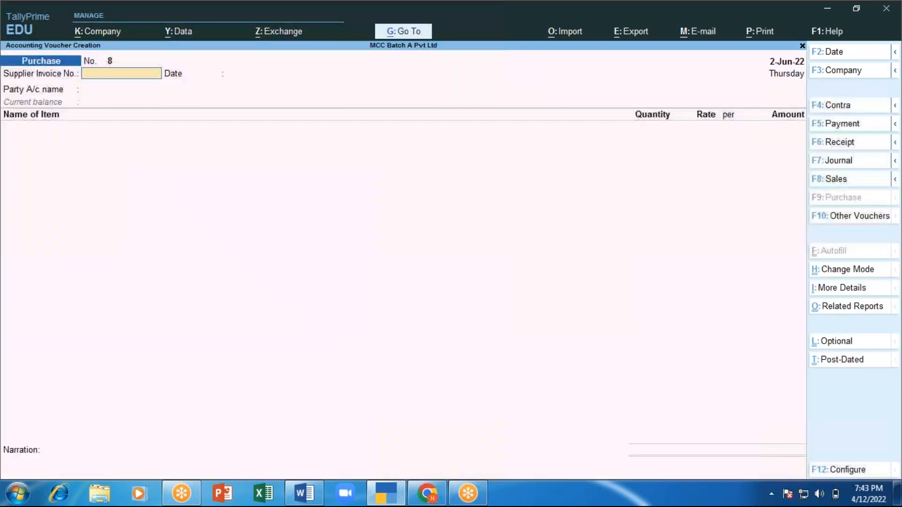
{"action": "key", "text": "Return"}
{"action": "key", "text": "Return"}
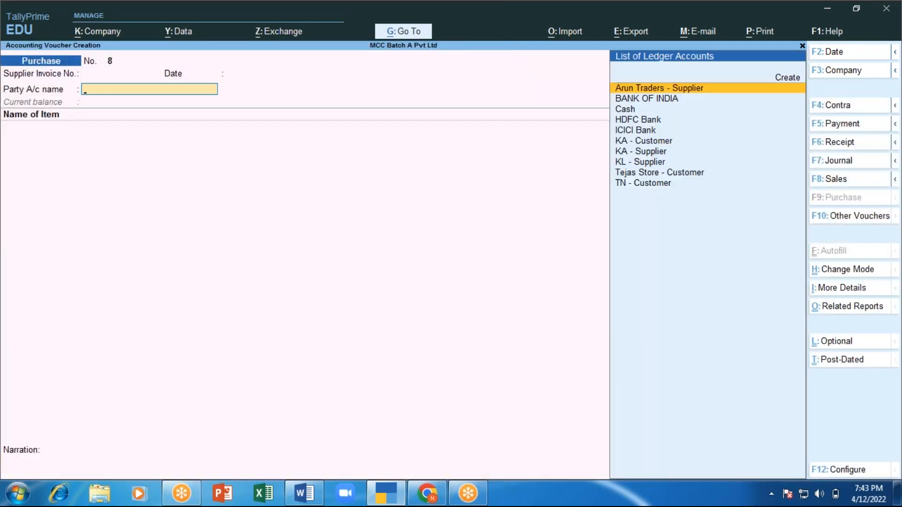
{"action": "type", "text": "K"}
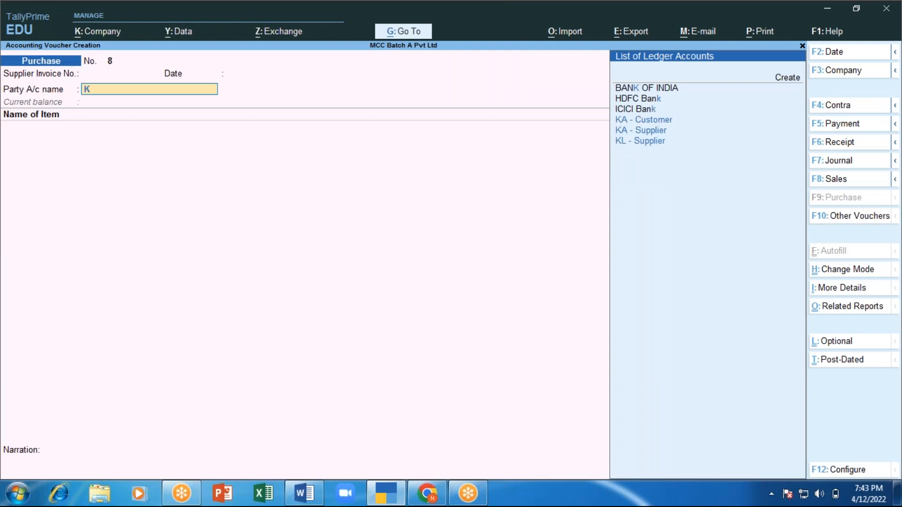
{"action": "type", "text": "A-"}
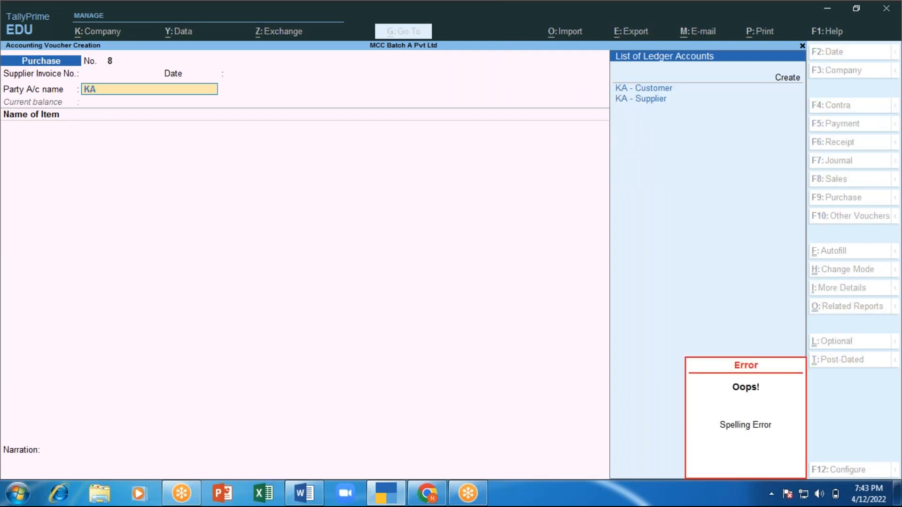
{"action": "key", "text": "Down"}
{"action": "key", "text": "Down"}
{"action": "key", "text": "Return"}
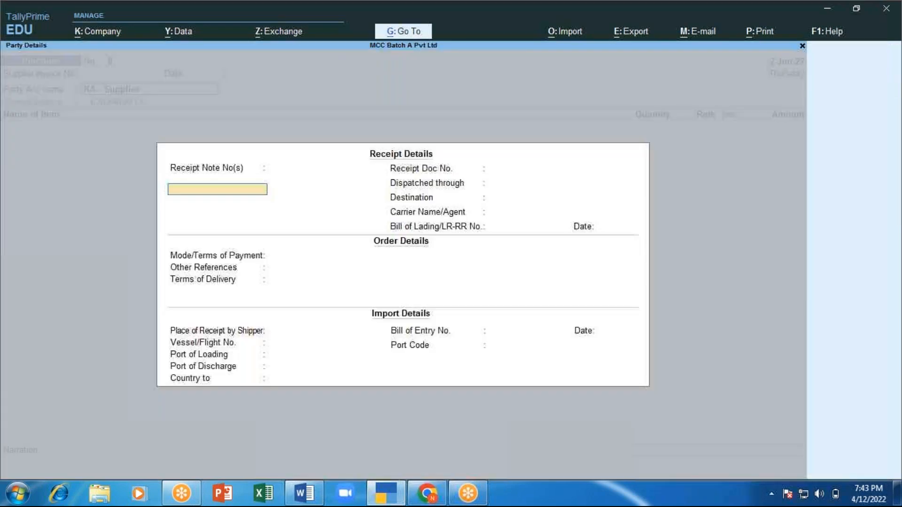
{"action": "key", "text": "Escape"}
{"action": "key", "text": "Escape"}
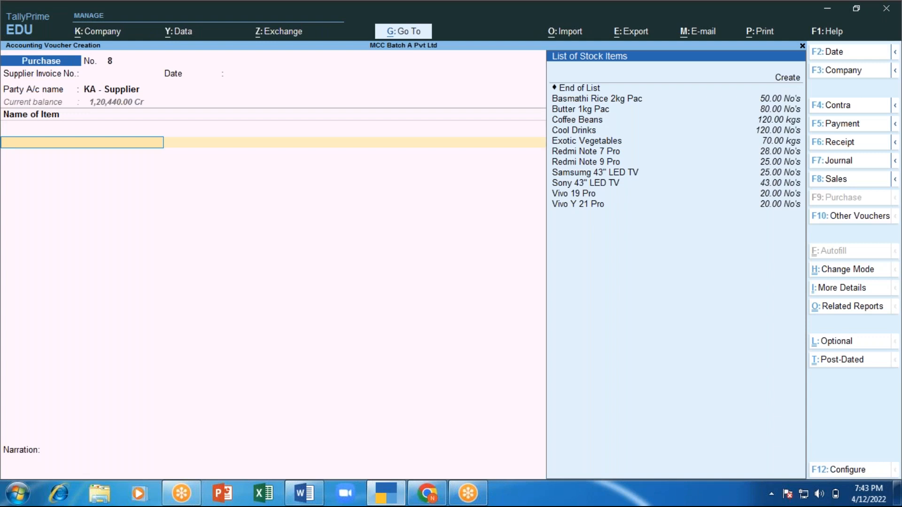
Add Basmathi Rice 2kg Pac with a quantity of 10 No's in Main Location at the default rate
{"action": "key", "text": "Down"}
{"action": "key", "text": "Down"}
{"action": "key", "text": "Down"}
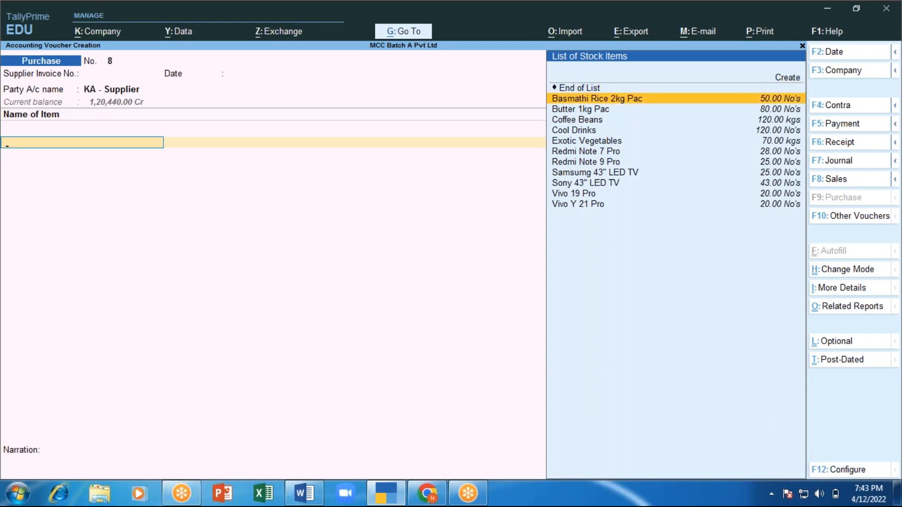
{"action": "key", "text": "Return"}
{"action": "key", "text": "Down"}
{"action": "key", "text": "Down"}
{"action": "key", "text": "Down"}
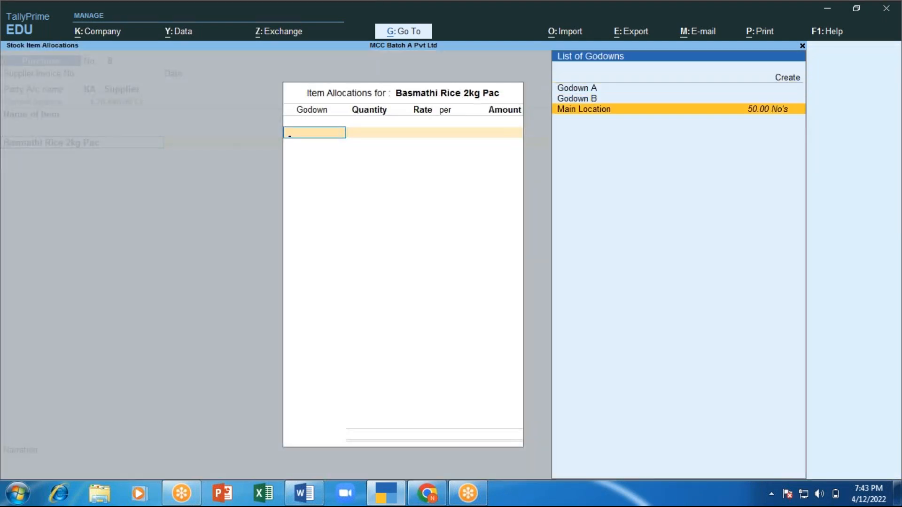
{"action": "key", "text": "Return"}
{"action": "type", "text": "10"}
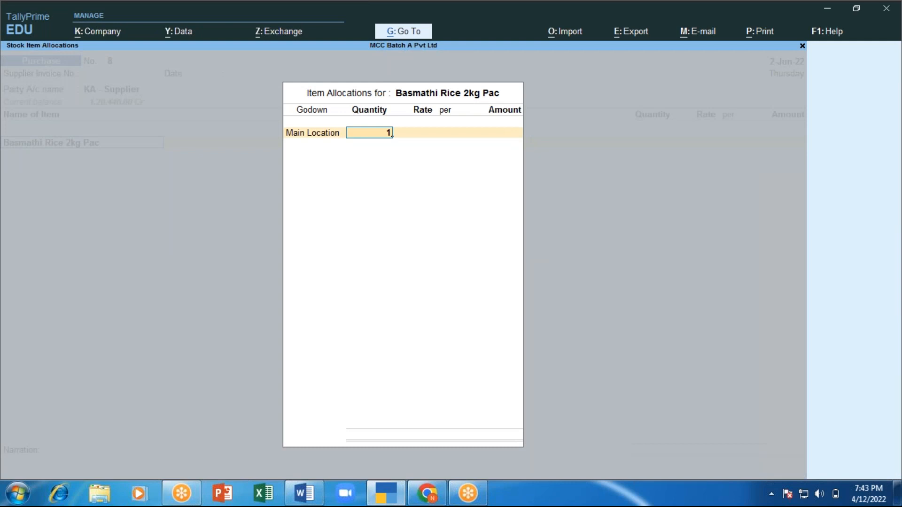
{"action": "key", "text": "Return"}
{"action": "key", "text": "Return"}
{"action": "key", "text": "Return"}
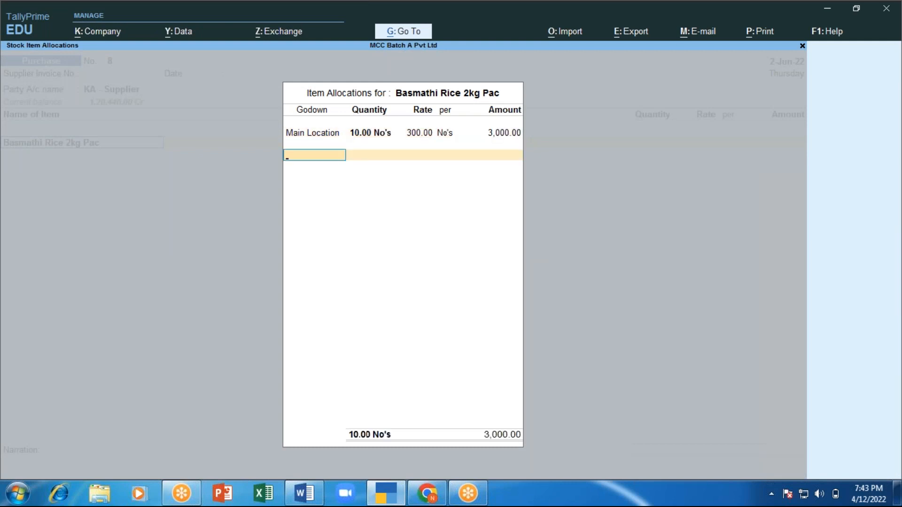
{"action": "key", "text": "Return"}
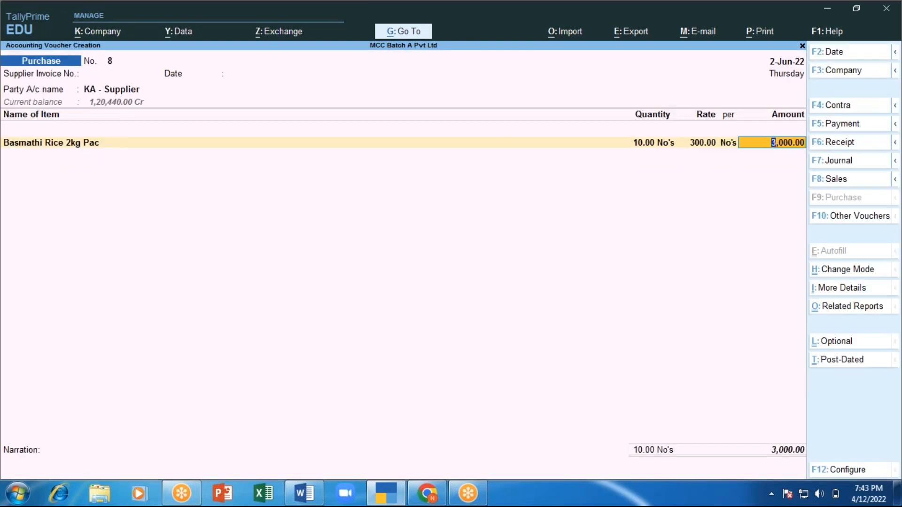
Allocate the Basmathi Rice amount to the Purchase ledger with Purchase Taxable as its tax classification
{"action": "key", "text": "Return"}
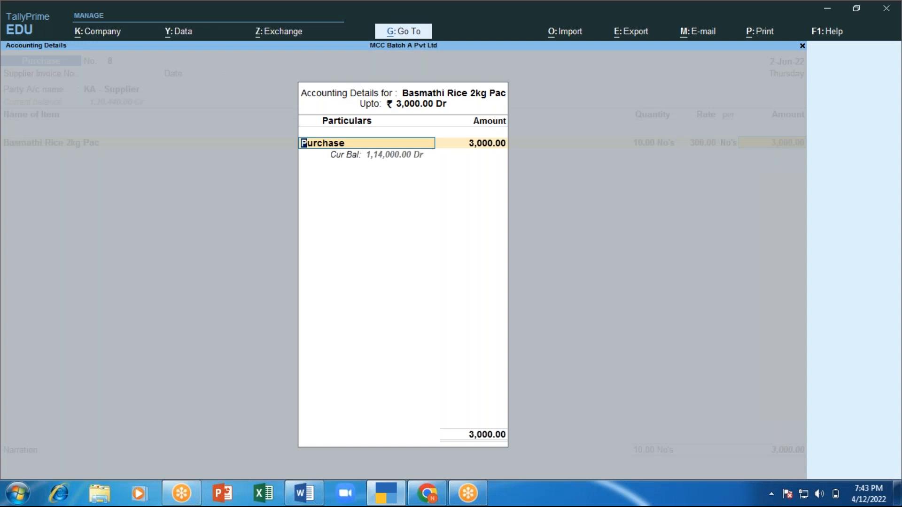
{"action": "key", "text": "Return"}
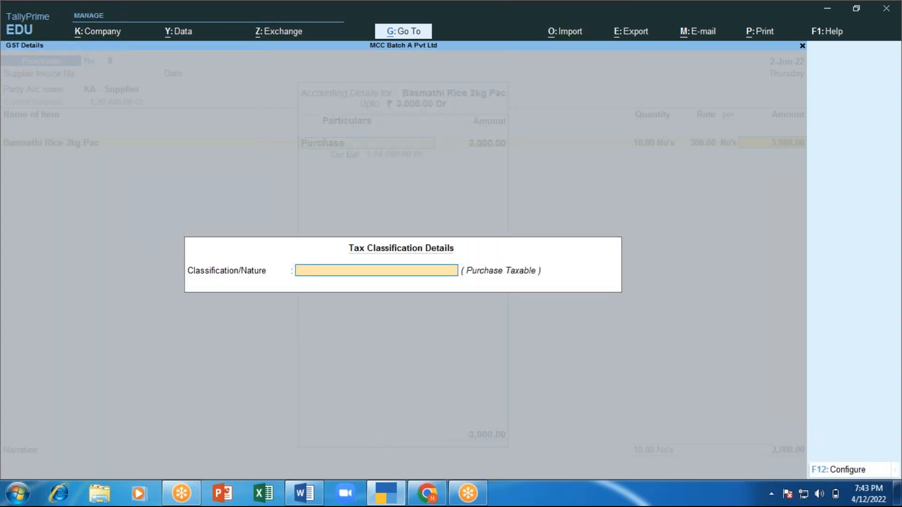
{"action": "type", "text": "Pu"}
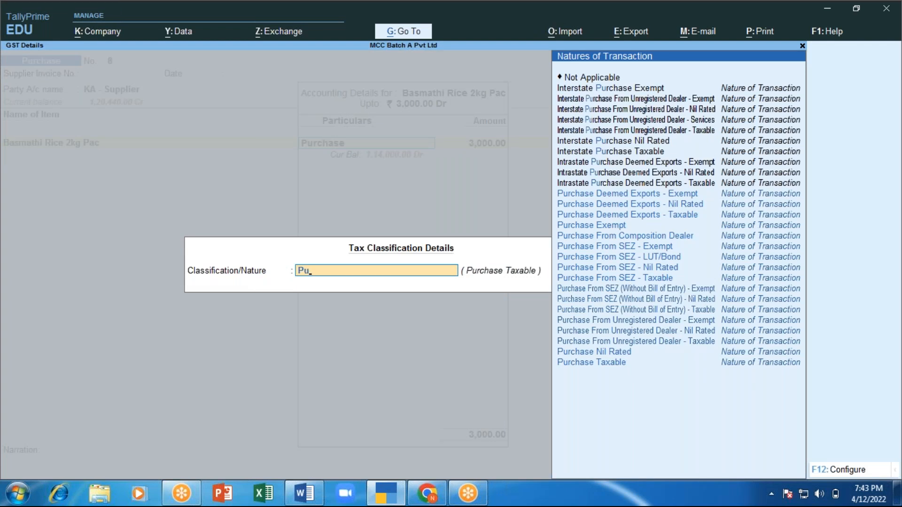
{"action": "key", "text": "Return"}
{"action": "key", "text": "ctrl+a"}
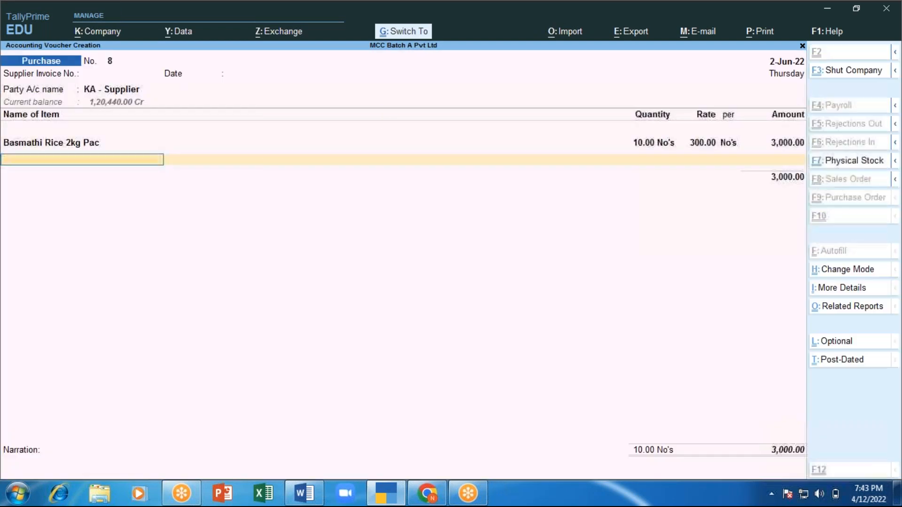
Add Butter 1kg Pac with a quantity of 10 No's in Main Location at the default rate
{"action": "key", "text": "Down"}
{"action": "key", "text": "Down"}
{"action": "key", "text": "Down"}
{"action": "key", "text": "Up"}
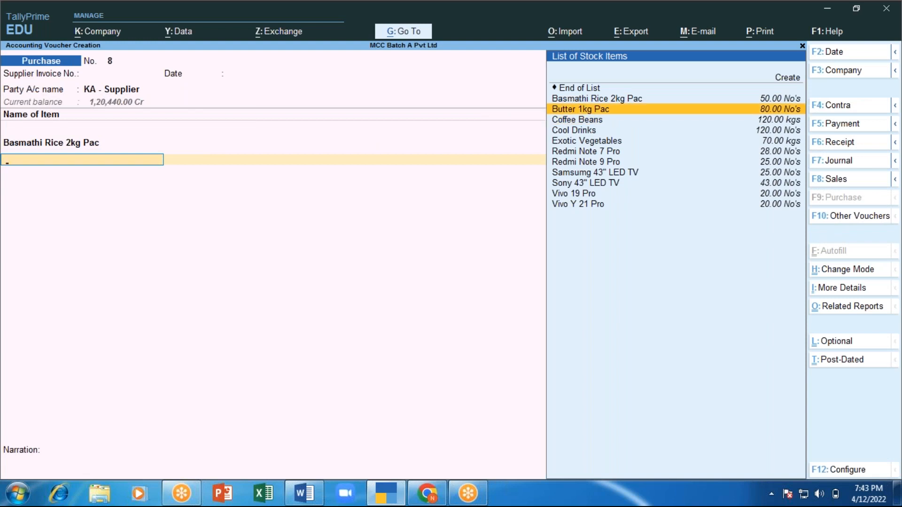
{"action": "key", "text": "Return"}
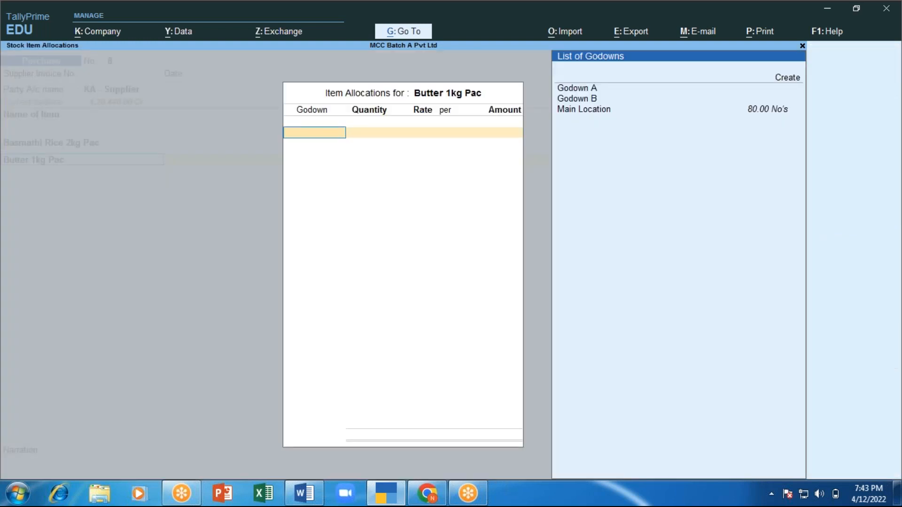
{"action": "key", "text": "Down"}
{"action": "key", "text": "Down"}
{"action": "key", "text": "Return"}
{"action": "type", "text": "10"}
{"action": "key", "text": "Return"}
{"action": "key", "text": "Return"}
{"action": "key", "text": "Return"}
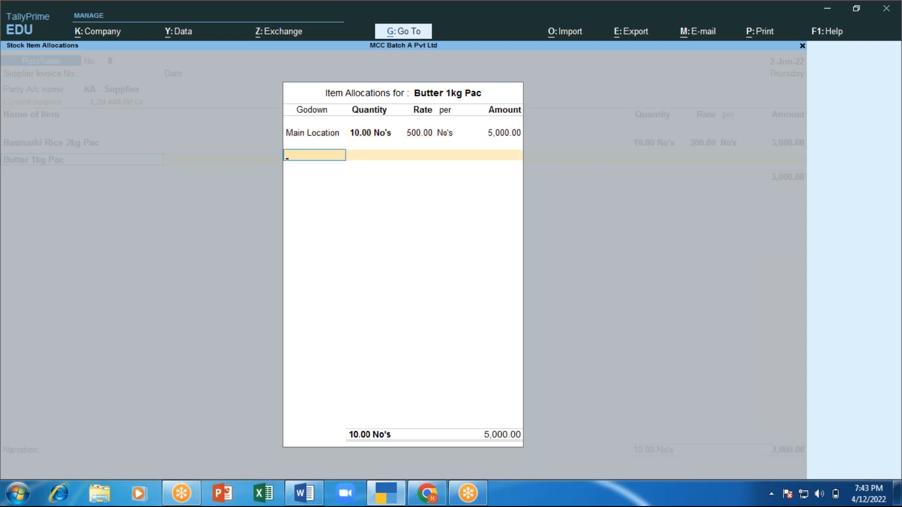
{"action": "key", "text": "Return"}
Allocate the Butter amount to the Purchase ledger with Purchase Taxable as its tax classification
{"action": "key", "text": "Return"}
{"action": "key", "text": "Return"}
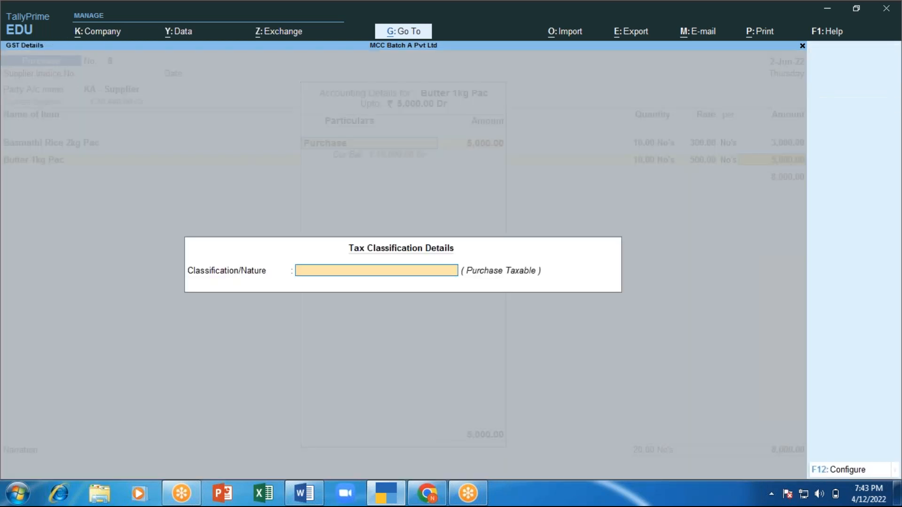
{"action": "type", "text": "Pu"}
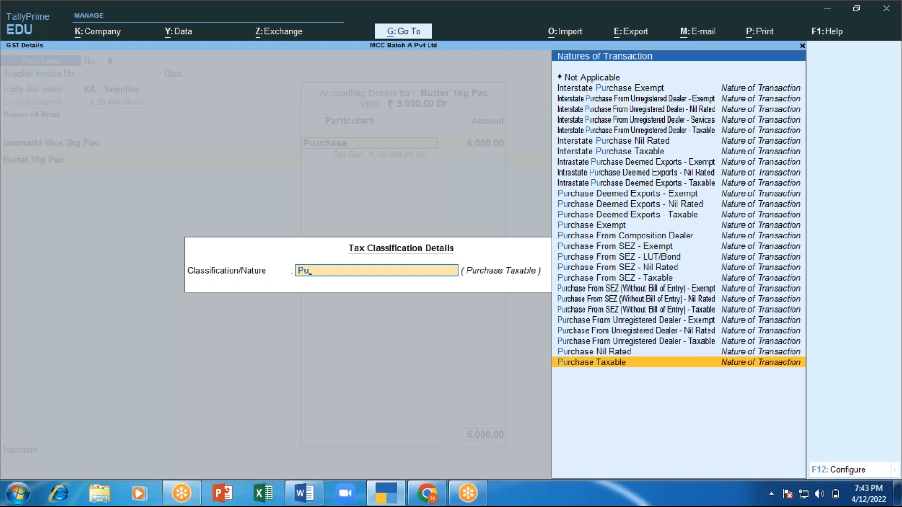
{"action": "key", "text": "Return"}
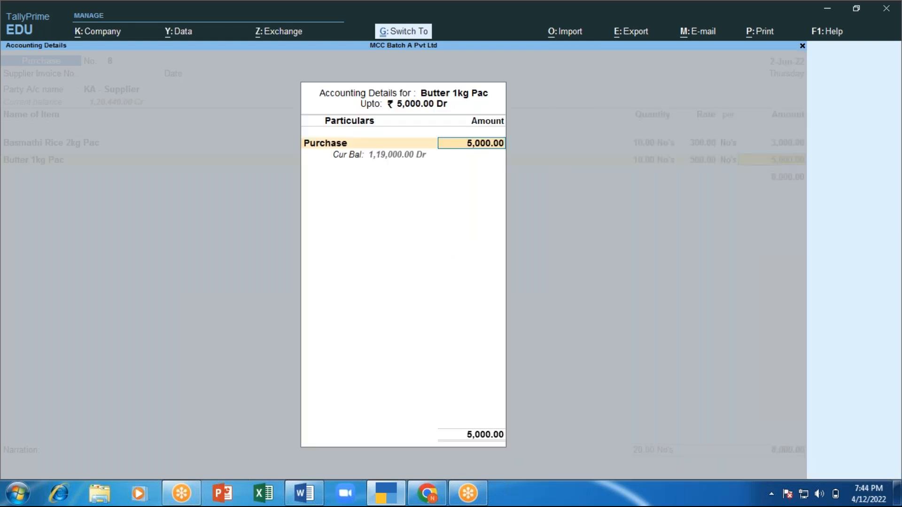
{"action": "key", "text": "ctrl+a"}
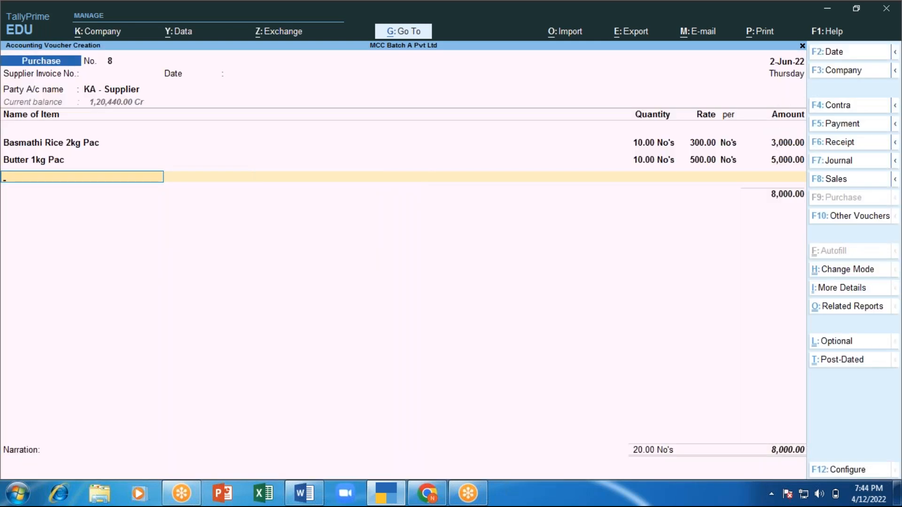
Add Coffee Beans with a quantity of 10 kgs in Main Location at the default rate
{"action": "key", "text": "Down"}
{"action": "key", "text": "Down"}
{"action": "key", "text": "Down"}
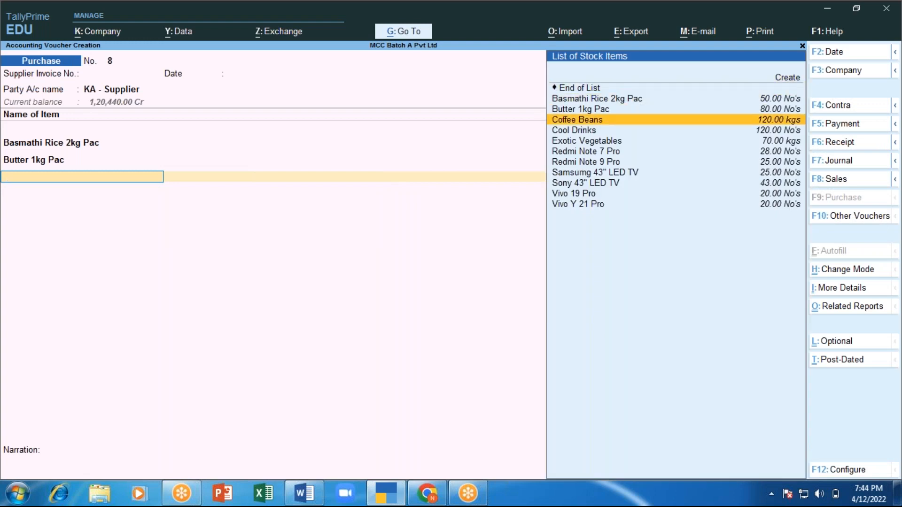
{"action": "key", "text": "Return"}
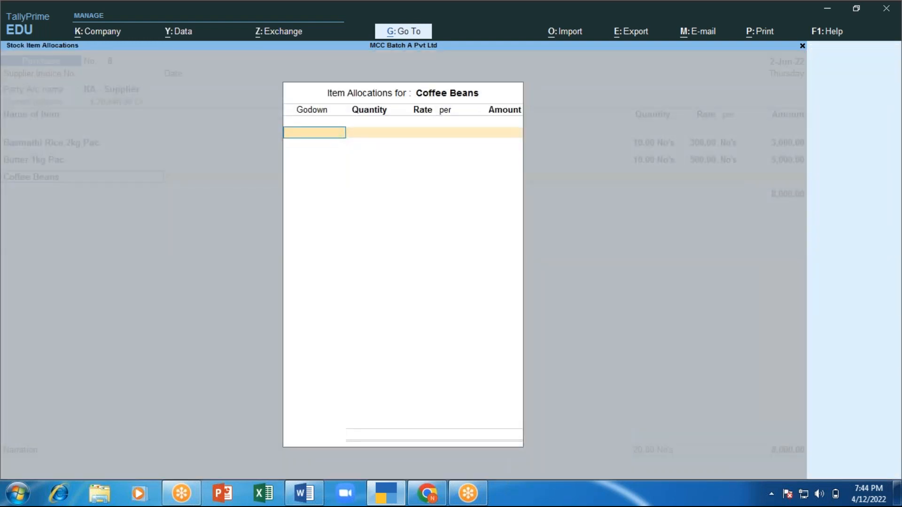
{"action": "key", "text": "Down"}
{"action": "key", "text": "Down"}
{"action": "key", "text": "Down"}
{"action": "key", "text": "Return"}
{"action": "type", "text": "10"}
{"action": "key", "text": "Return"}
{"action": "key", "text": "Return"}
{"action": "key", "text": "Return"}
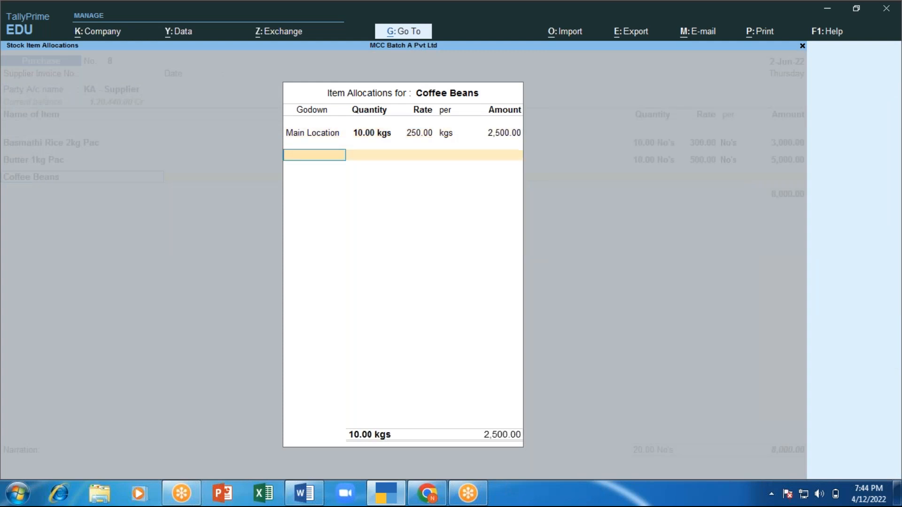
{"action": "key", "text": "Return"}
Allocate the Coffee Beans amount to the Purchase ledger with Purchase Nil Rated as its tax classification
{"action": "key", "text": "Return"}
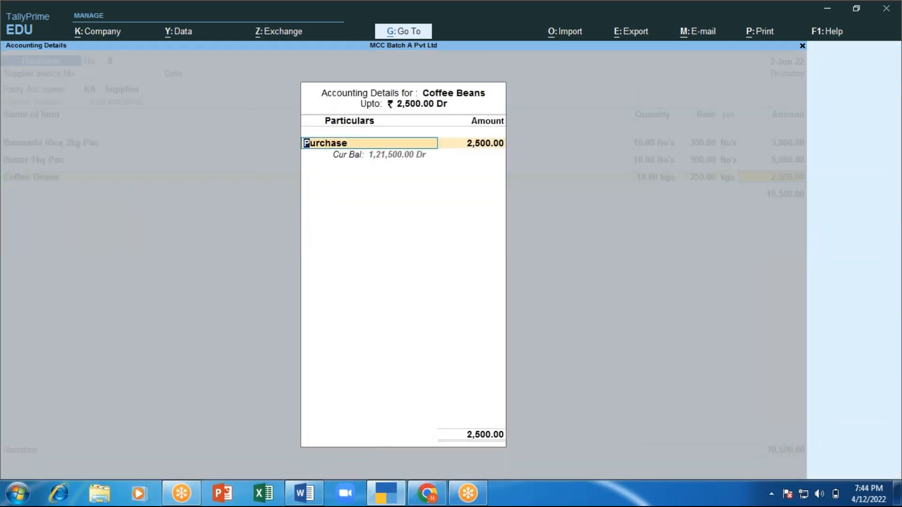
{"action": "key", "text": "Return"}
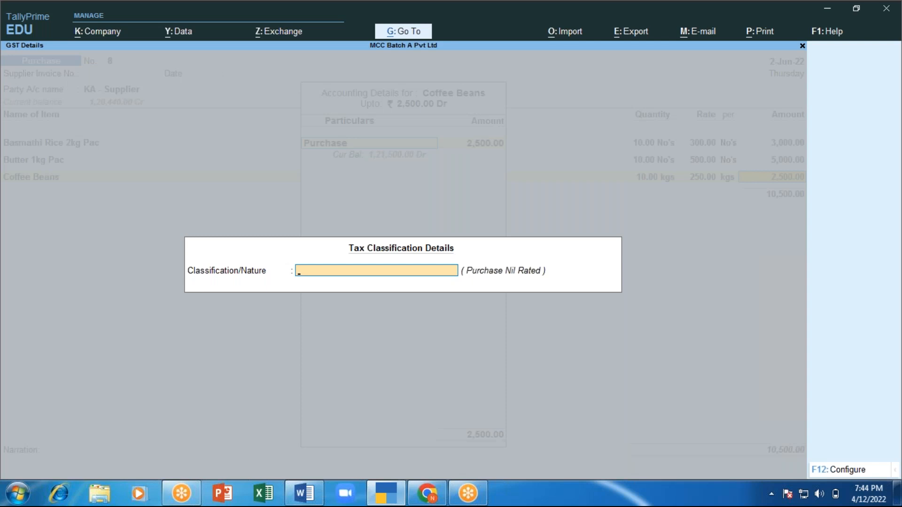
{"action": "type", "text": "Pur"}
{"action": "key", "text": "Return"}
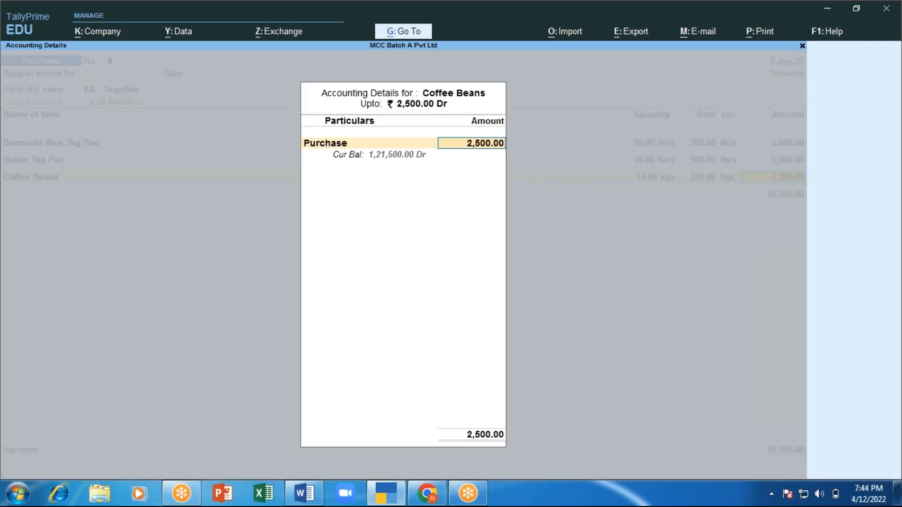
{"action": "key", "text": "Return"}
{"action": "key", "text": "BackSpace"}
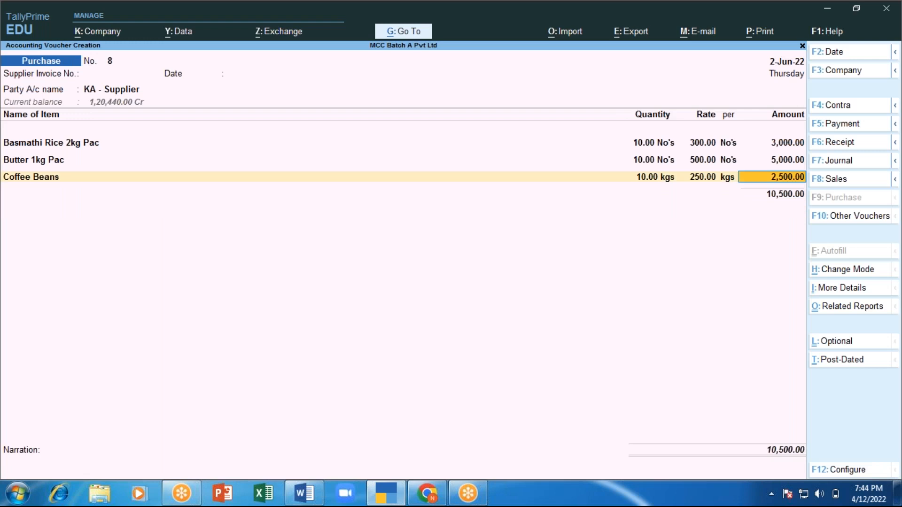
{"action": "key", "text": "Return"}
{"action": "key", "text": "Return"}
{"action": "key", "text": "Return"}
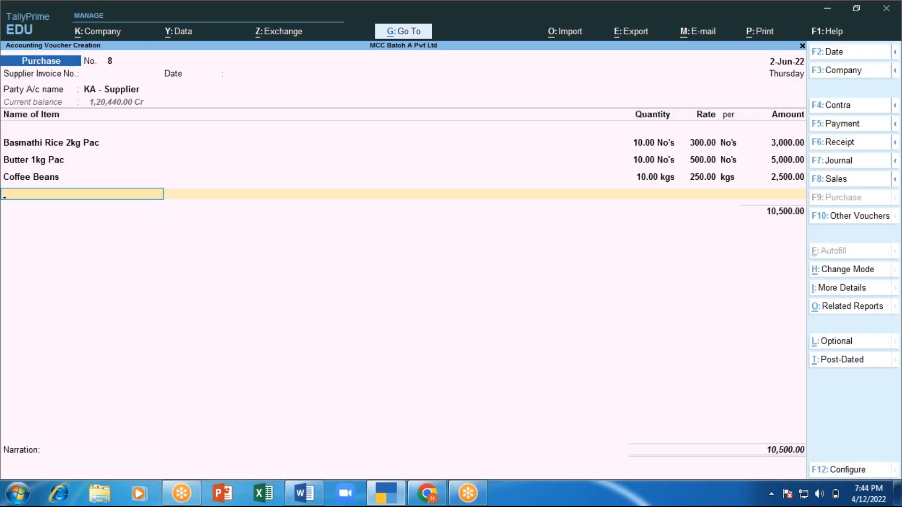
Add Exotic Vegetables with a quantity of 10 kgs in Main Location at the default rate
{"action": "type", "text": "Ex"}
{"action": "key", "text": "Return"}
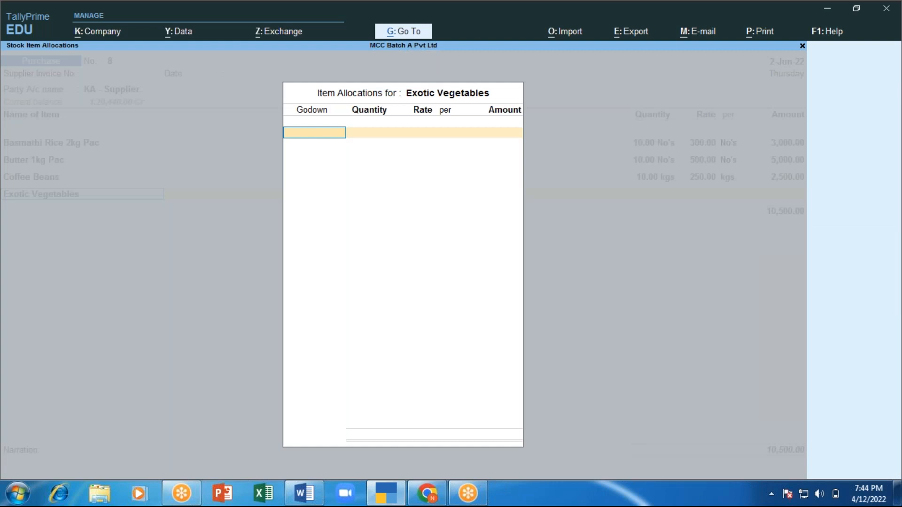
{"action": "type", "text": "Ma"}
{"action": "key", "text": "Return"}
{"action": "type", "text": "10"}
{"action": "key", "text": "Return"}
{"action": "key", "text": "Return"}
{"action": "key", "text": "Return"}
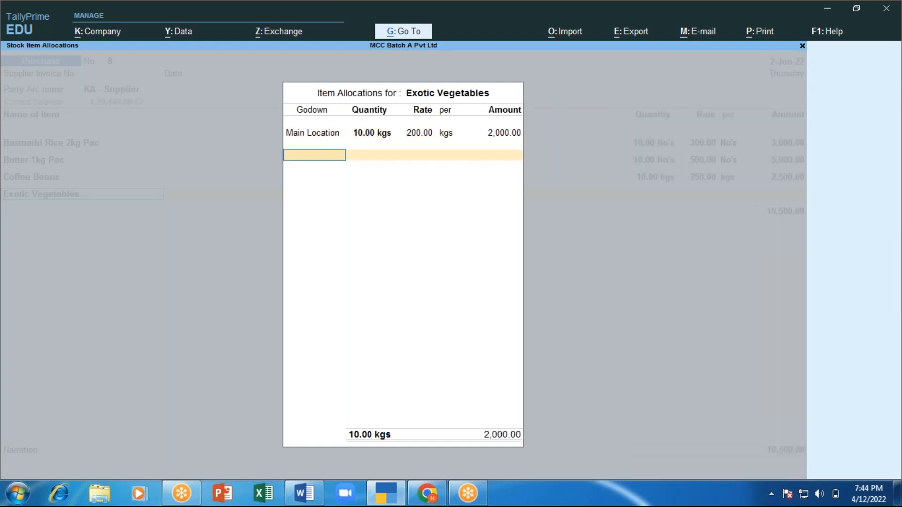
{"action": "key", "text": "Return"}
Allocate the Exotic Vegetables amount to the Purchase ledger with Purchase Exempt as its tax classification
{"action": "key", "text": "Return"}
{"action": "key", "text": "Return"}
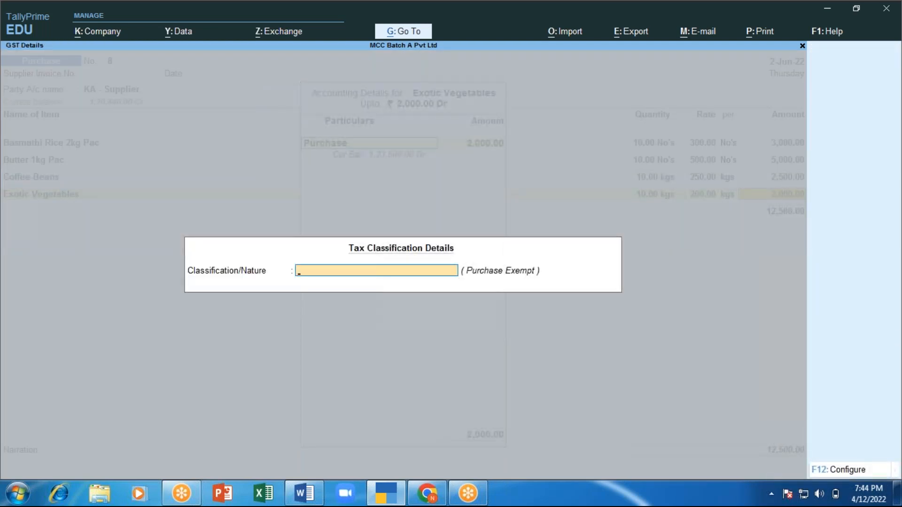
{"action": "type", "text": "Pur"}
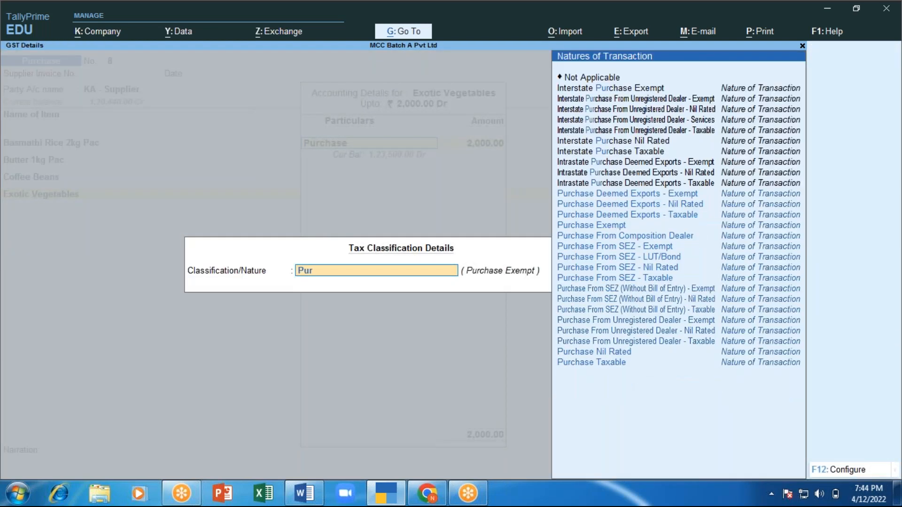
{"action": "key", "text": "Down"}
{"action": "key", "text": "Down"}
{"action": "key", "text": "Down"}
{"action": "key", "text": "Return"}
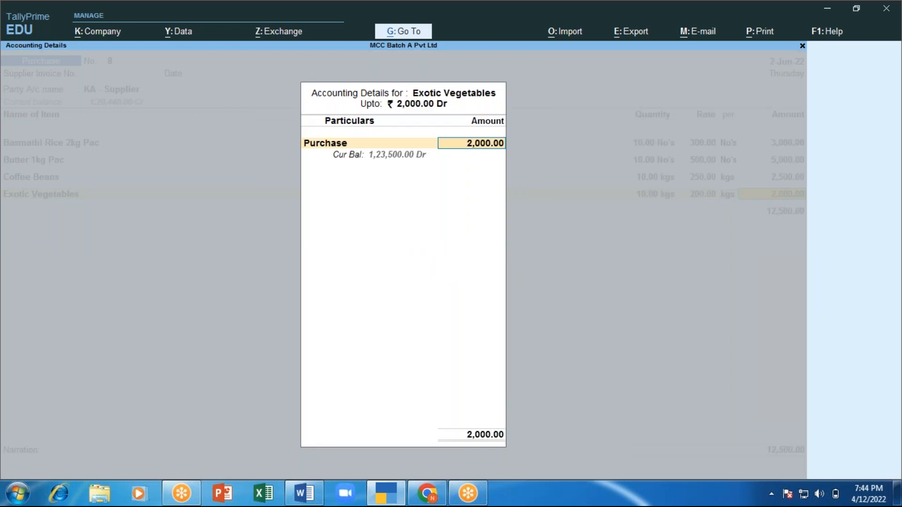
Finish the Exotic Vegetables allocation and item list, and add the CGST and SGST ledgers with their automatically calculated amounts
{"action": "key", "text": "Return"}
{"action": "key", "text": "Return"}
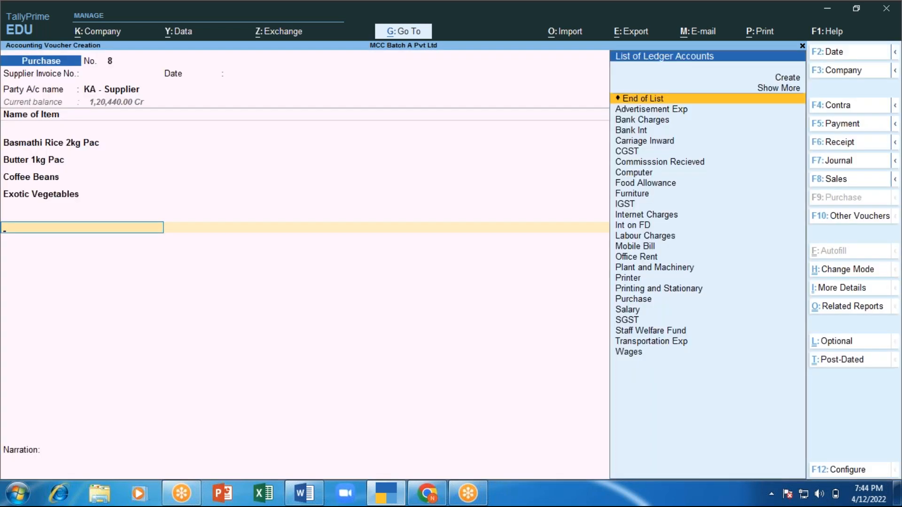
{"action": "type", "text": "Cgs"}
{"action": "key", "text": "Return"}
{"action": "key", "text": "Return"}
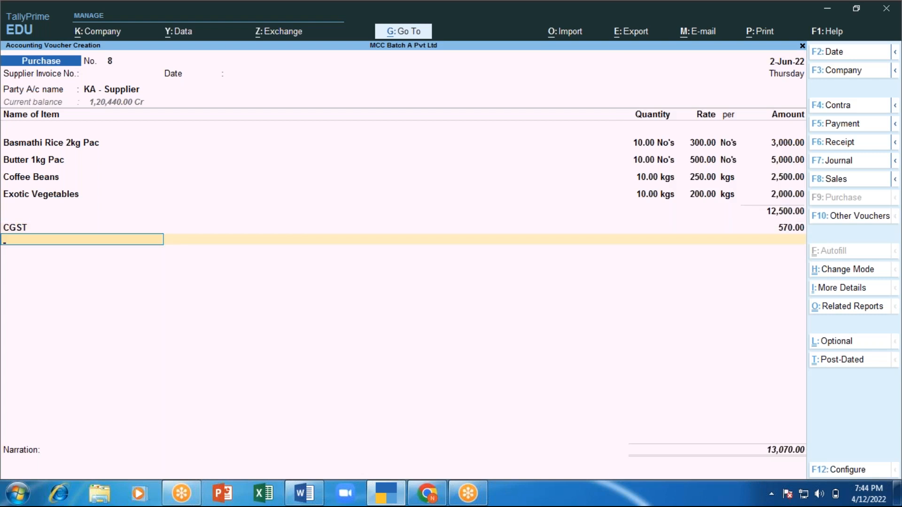
{"action": "type", "text": "Sgst"}
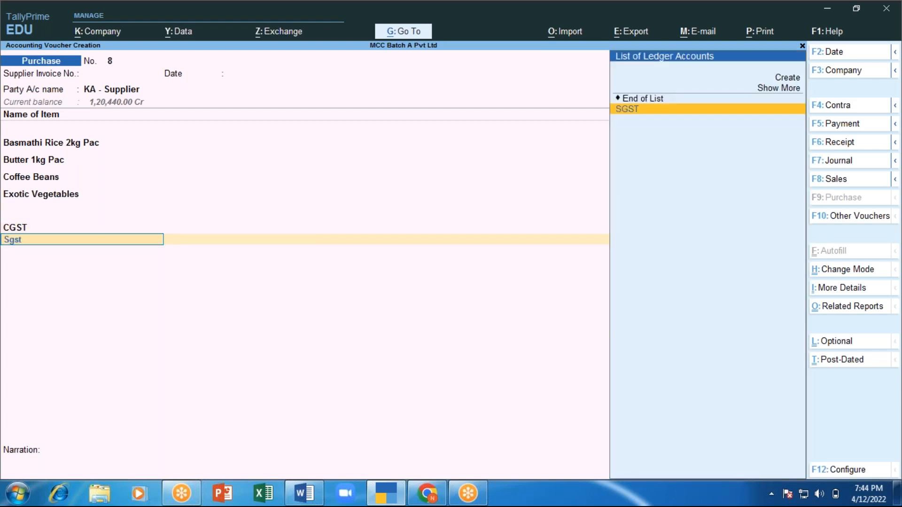
{"action": "key", "text": "Return"}
{"action": "key", "text": "Return"}
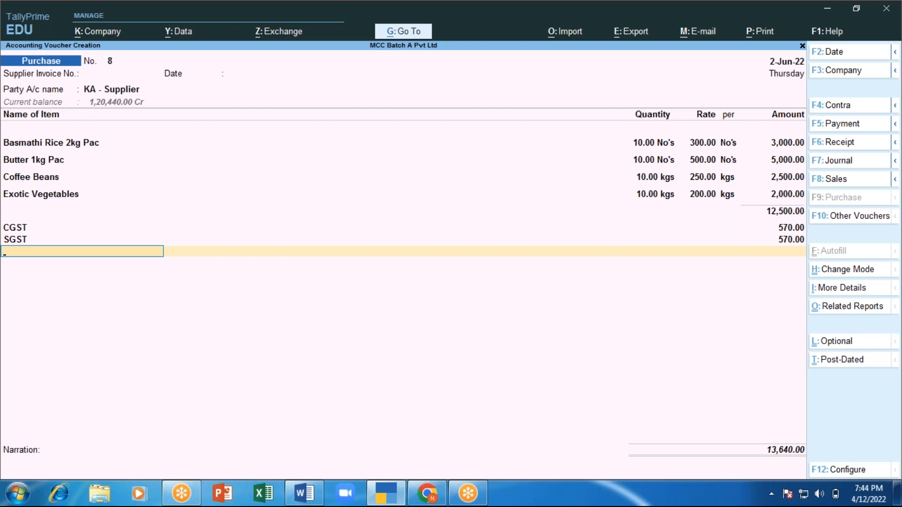
{"action": "key", "text": "Return"}
Examine the voucher's detailed GST tax analysis for the exempt, nil rated and taxable purchase items
{"action": "key", "text": "ctrl+o"}
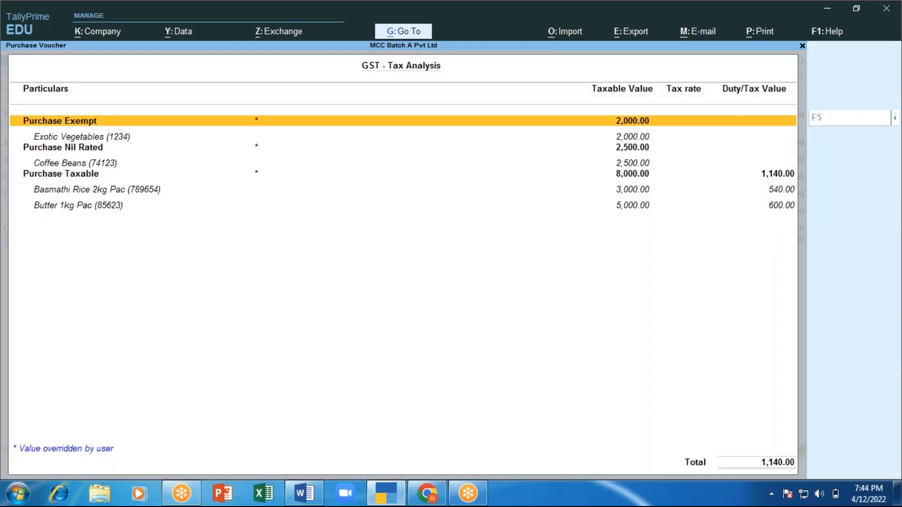
{"action": "key", "text": "F5"}
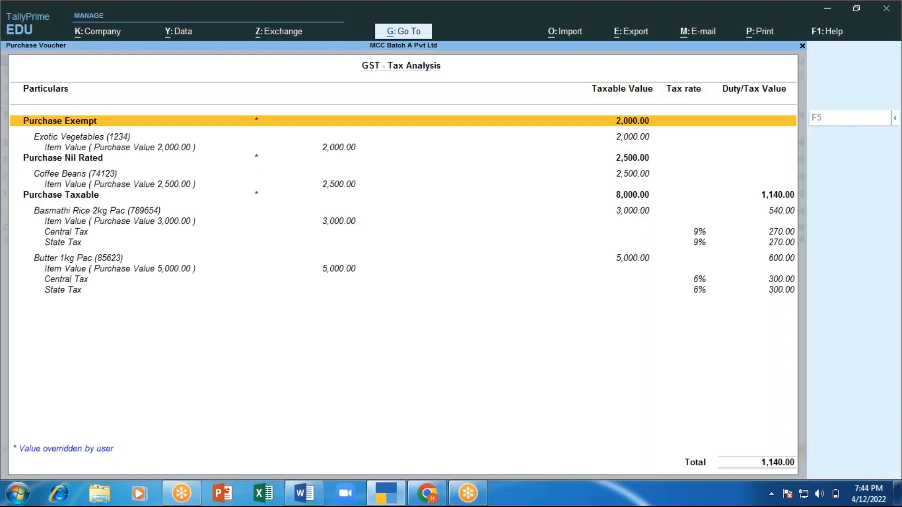
{"action": "key", "text": "Down"}
{"action": "key", "text": "Down"}
{"action": "key", "text": "Down"}
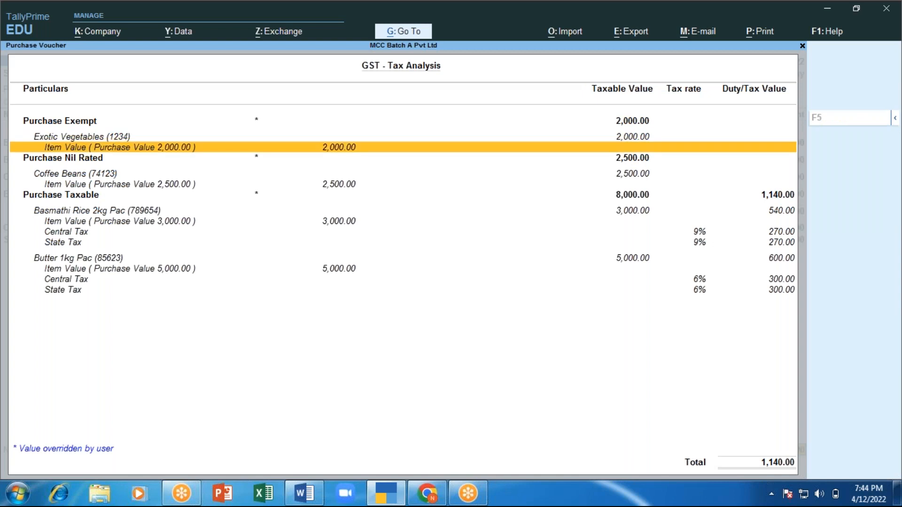
{"action": "key", "text": "Down"}
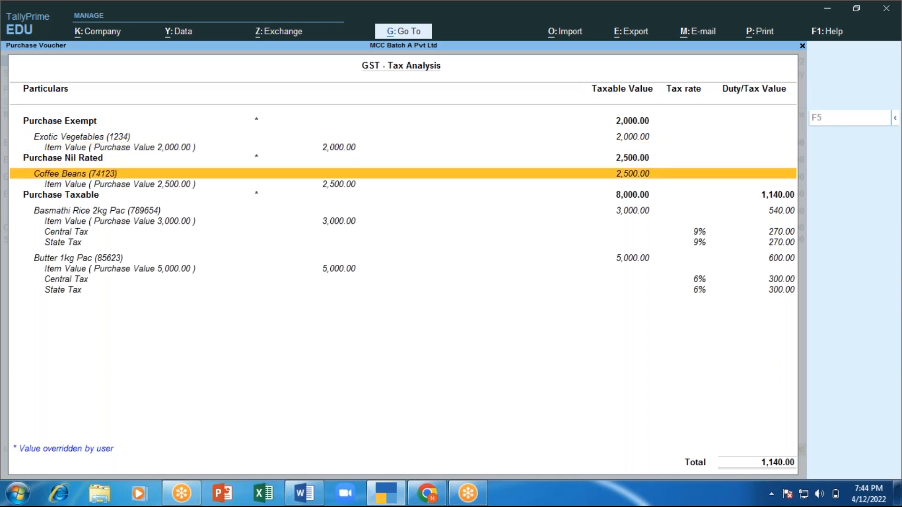
{"action": "key", "text": "Down"}
{"action": "key", "text": "Down"}
{"action": "key", "text": "Down"}
{"action": "key", "text": "Down"}
{"action": "key", "text": "Down"}
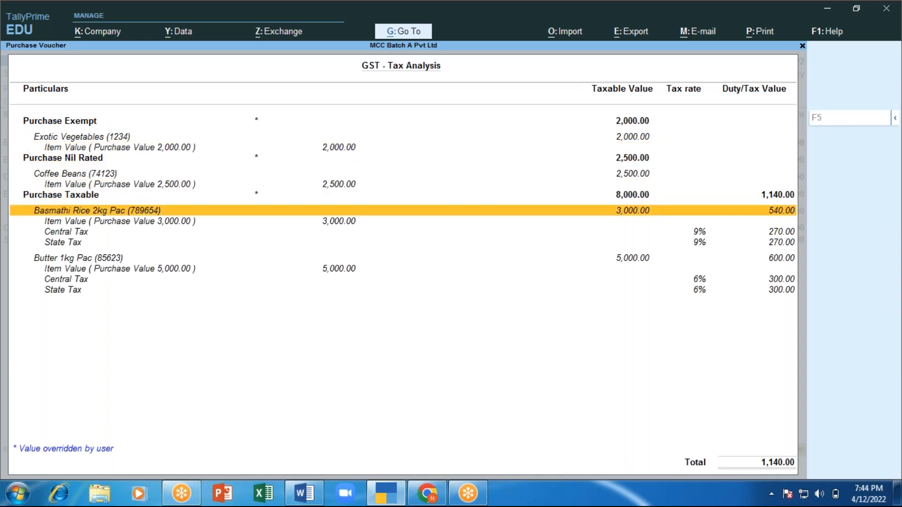
{"action": "key", "text": "Down"}
{"action": "key", "text": "Down"}
{"action": "key", "text": "Down"}
{"action": "key", "text": "Down"}
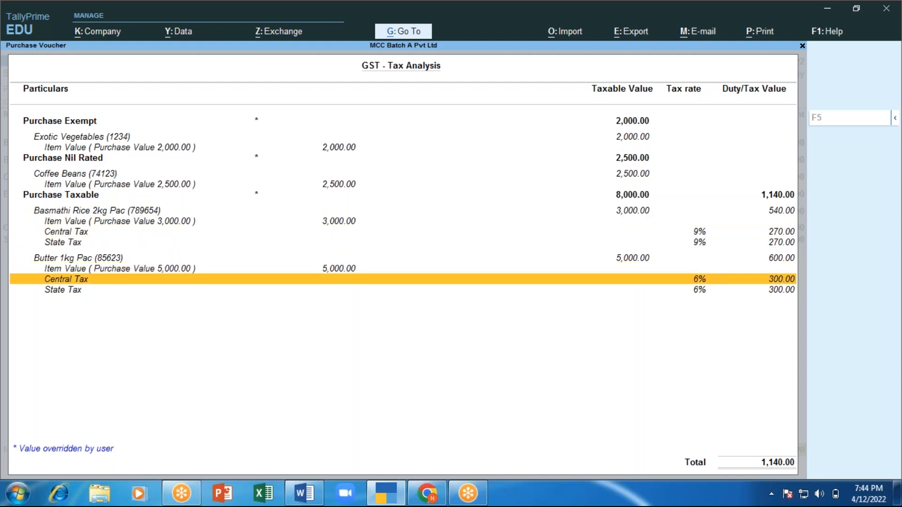
{"action": "key", "text": "ctrl"}
{"action": "key", "text": "Escape"}
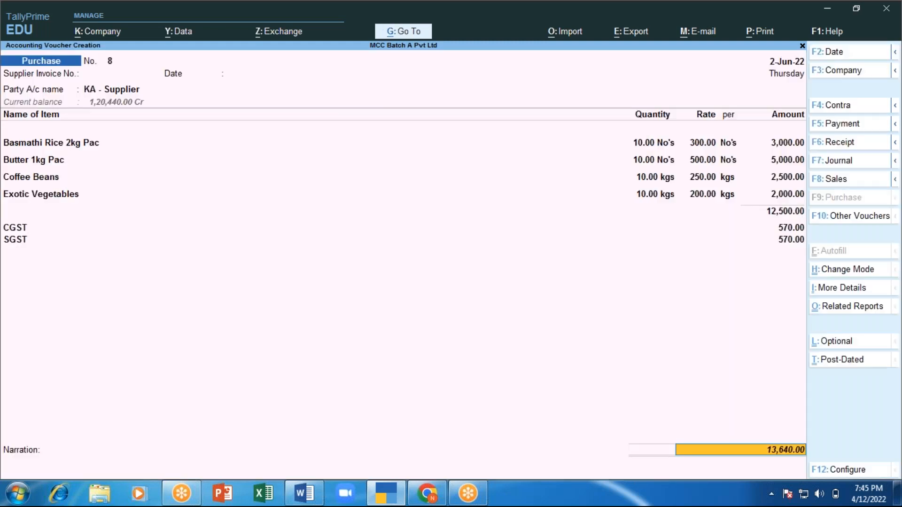
Keep the supplier's full bill amount as a New Ref, leave the narration empty and save purchase voucher 8
{"action": "key", "text": "Return"}
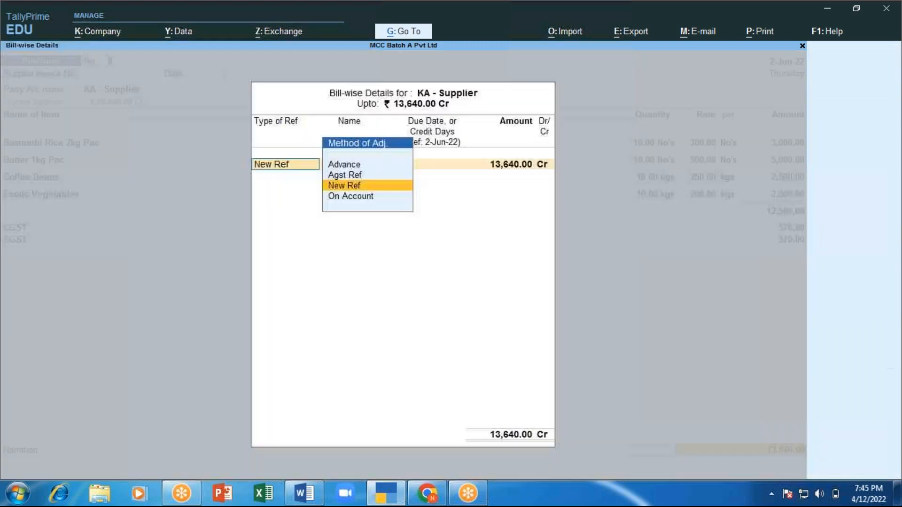
{"action": "key", "text": "Return"}
{"action": "key", "text": "Return"}
{"action": "key", "text": "Return"}
{"action": "key", "text": "Return"}
{"action": "key", "text": "Return"}
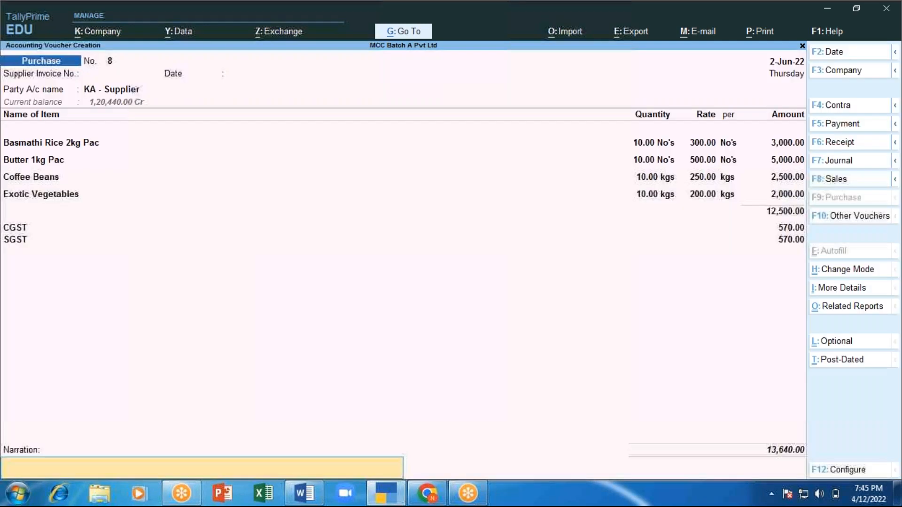
{"action": "key", "text": "Return"}
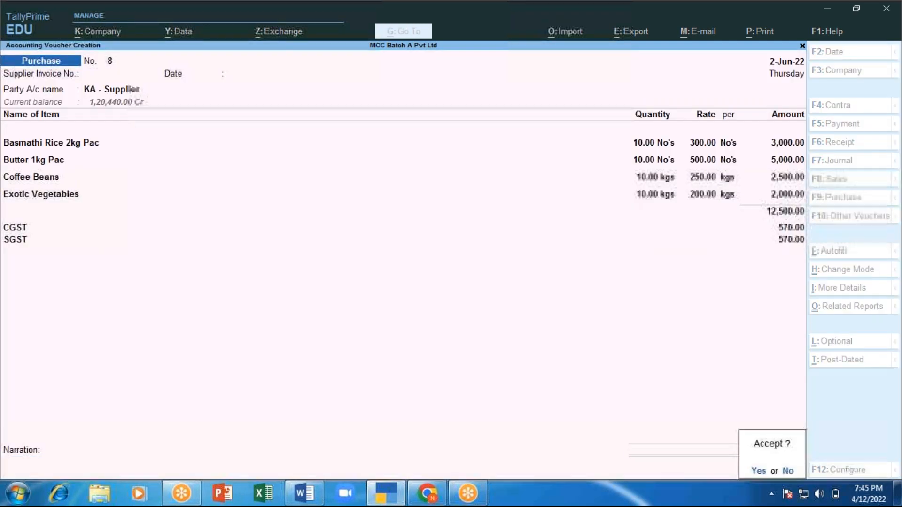
{"action": "key", "text": "Return"}
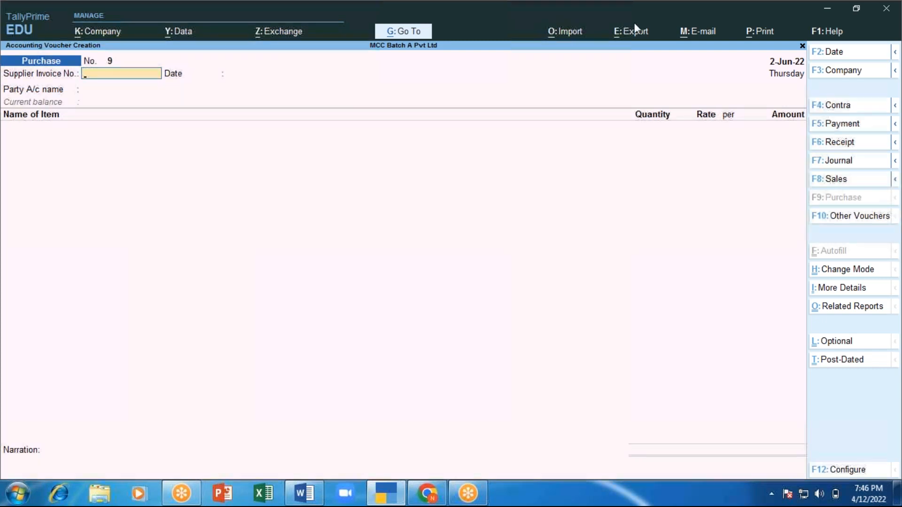
{"action": "key", "text": "F2"}
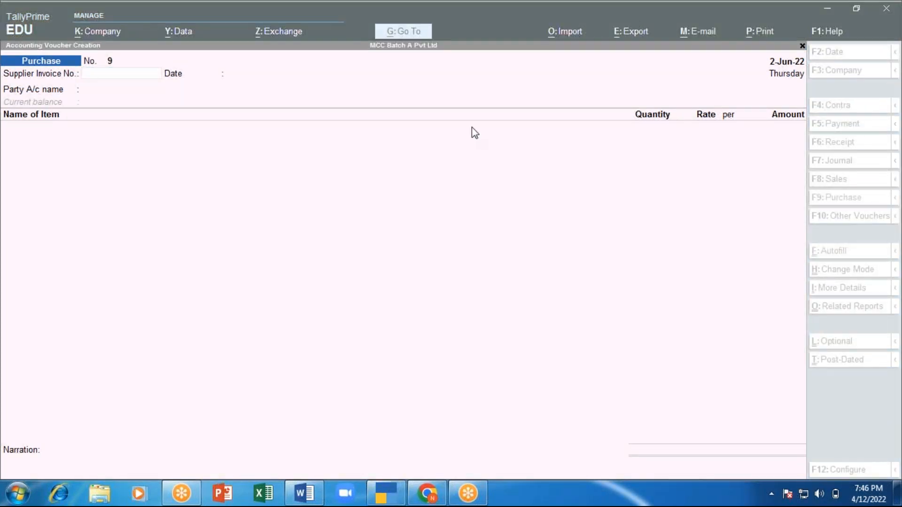
{"action": "left_click", "coordinate": [475, 101]}
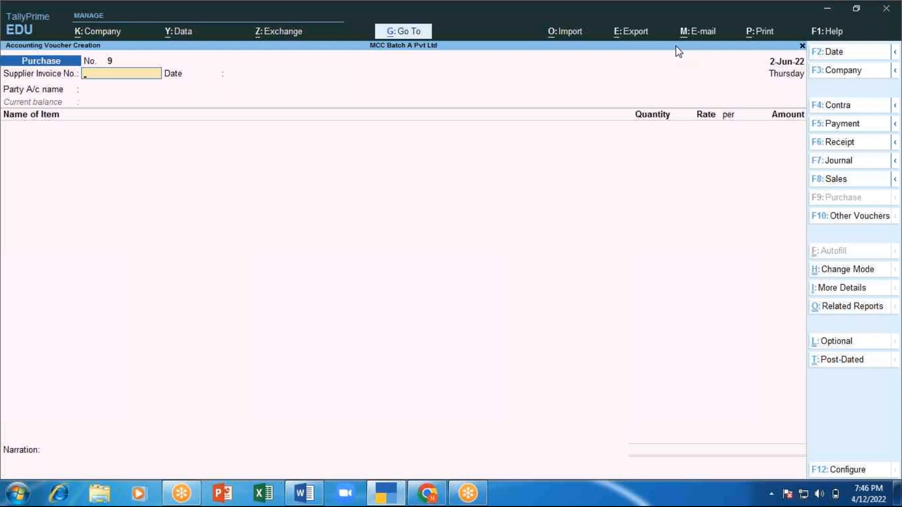
{"action": "left_click", "coordinate": [669, 56]}
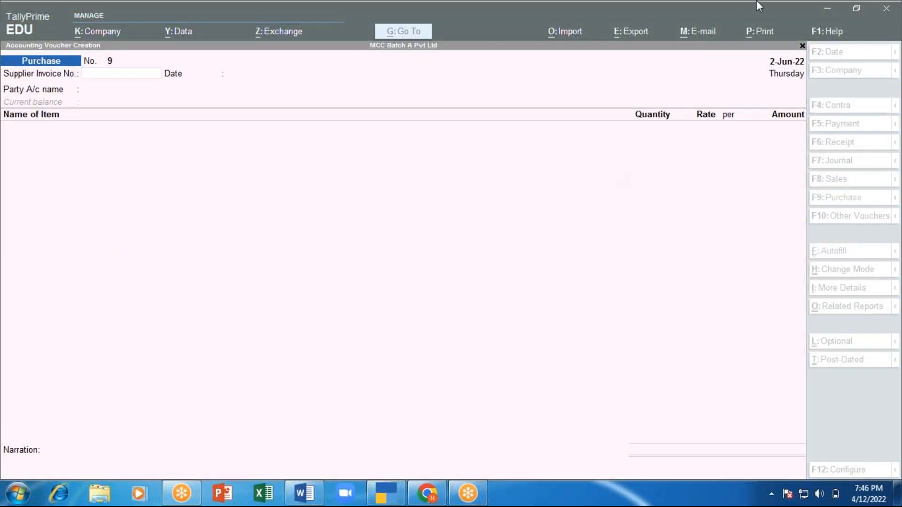